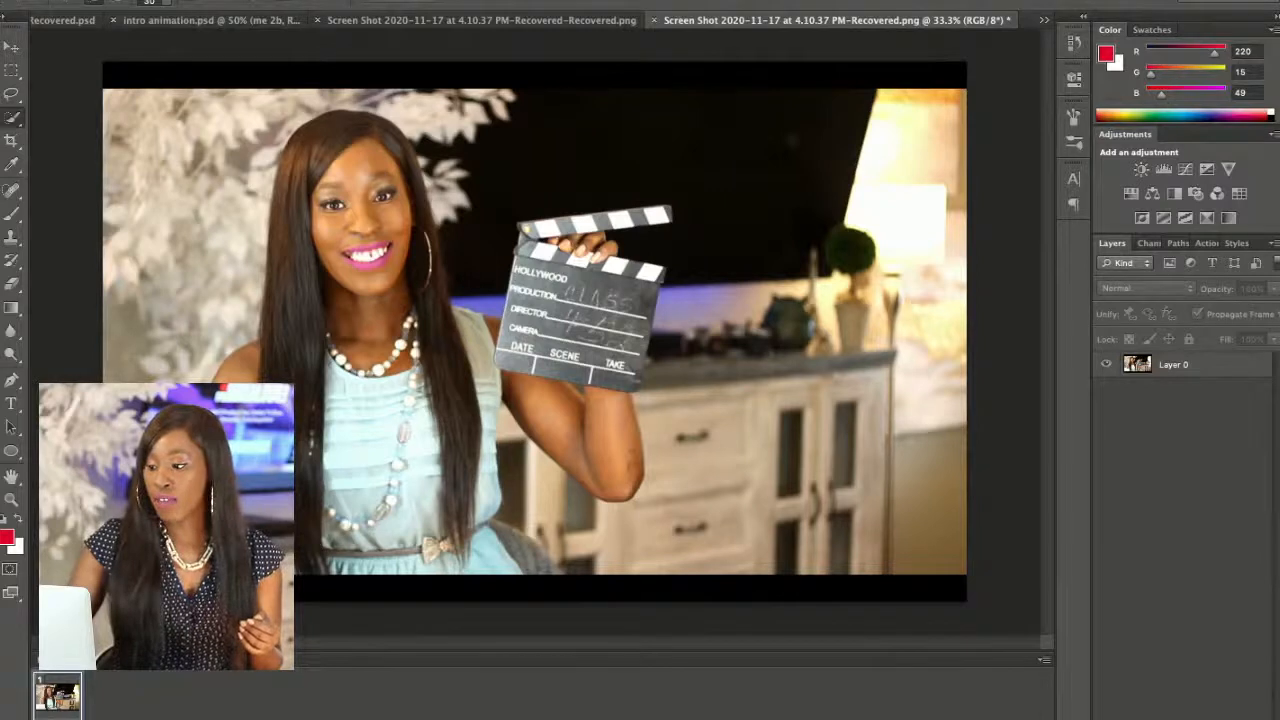
Select the woman's face, hair and dress on Layer 0 with the Quick Selection tool
left_click(1174, 365)
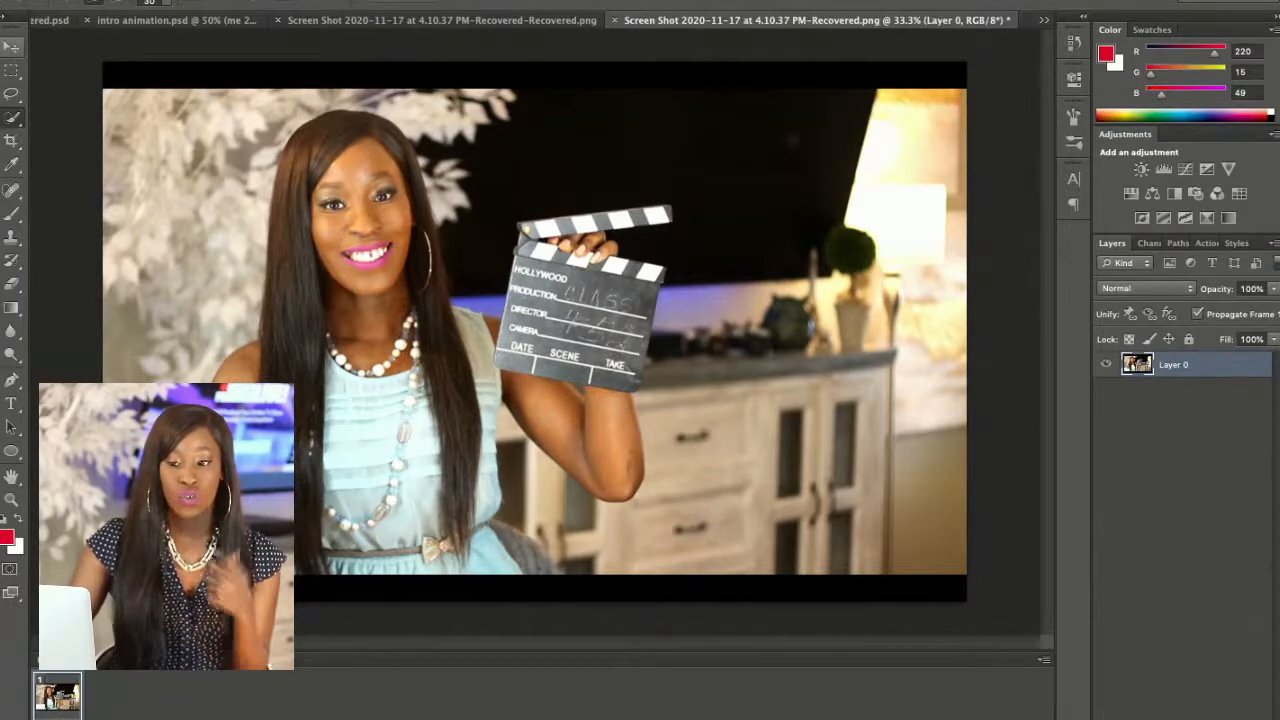
key("ctrl+t")
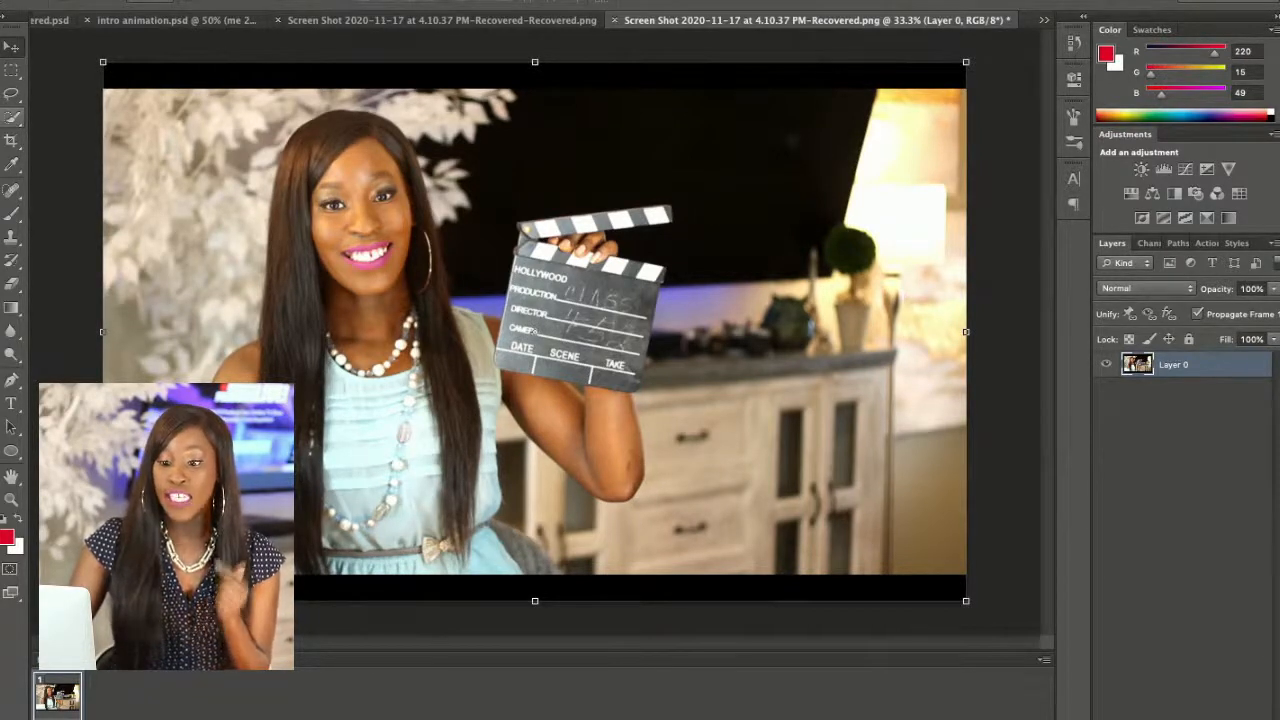
key("Return")
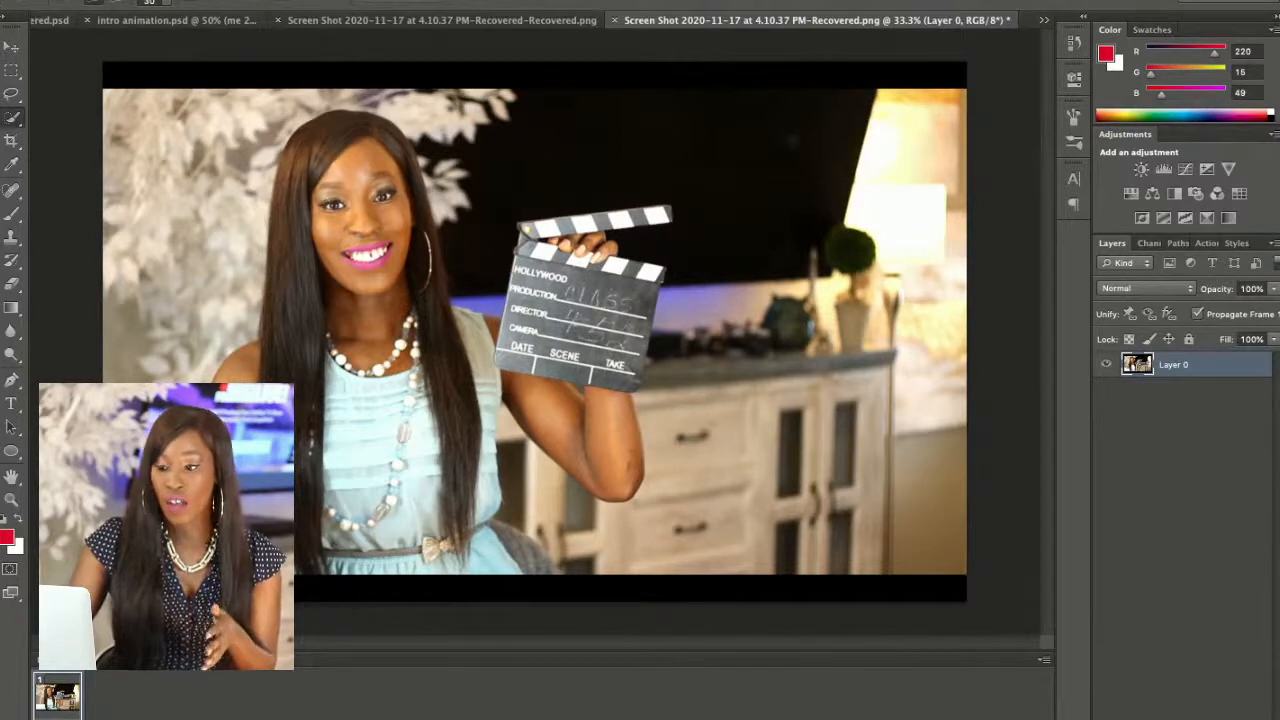
mouse_move(330, 116)
left_mouse_down()
mouse_move(385, 150)
mouse_move(395, 190)
mouse_move(350, 200)
left_mouse_up()
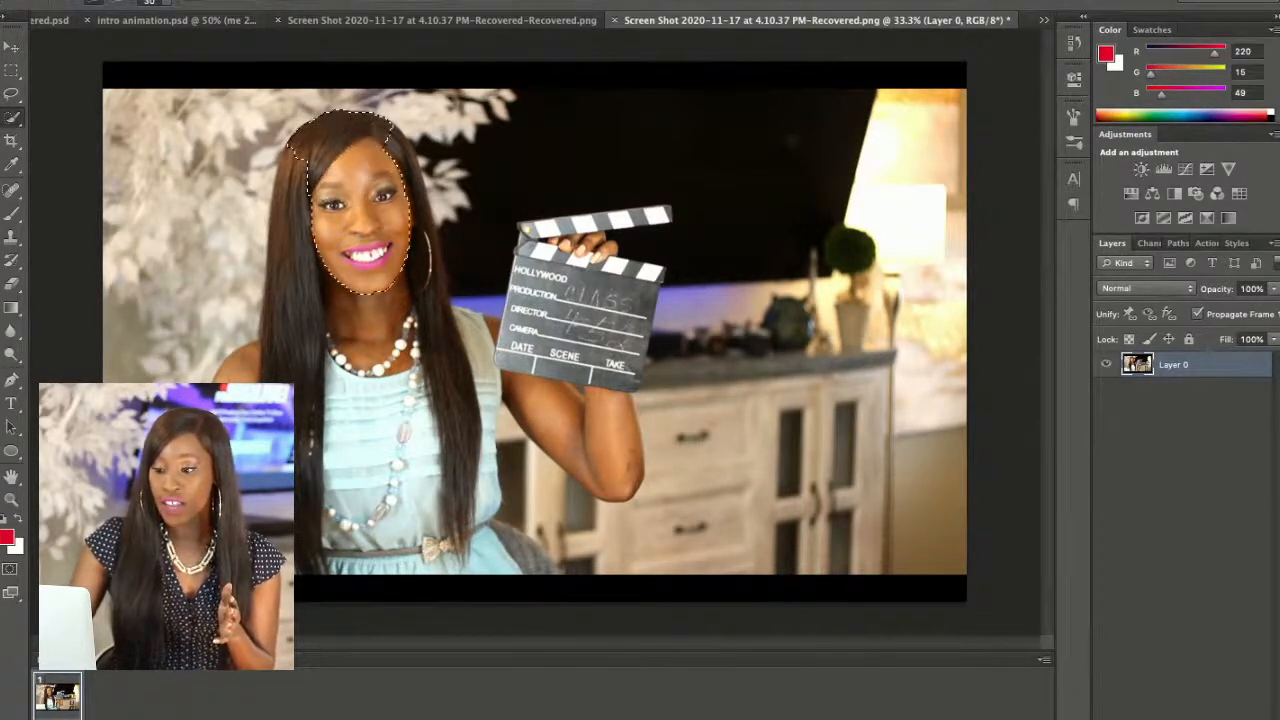
left_click_drag(398, 142, 419, 284)
left_click_drag(293, 175, 308, 470)
left_click_drag(436, 300, 460, 530)
left_click_drag(480, 345, 489, 440)
left_click(489, 325)
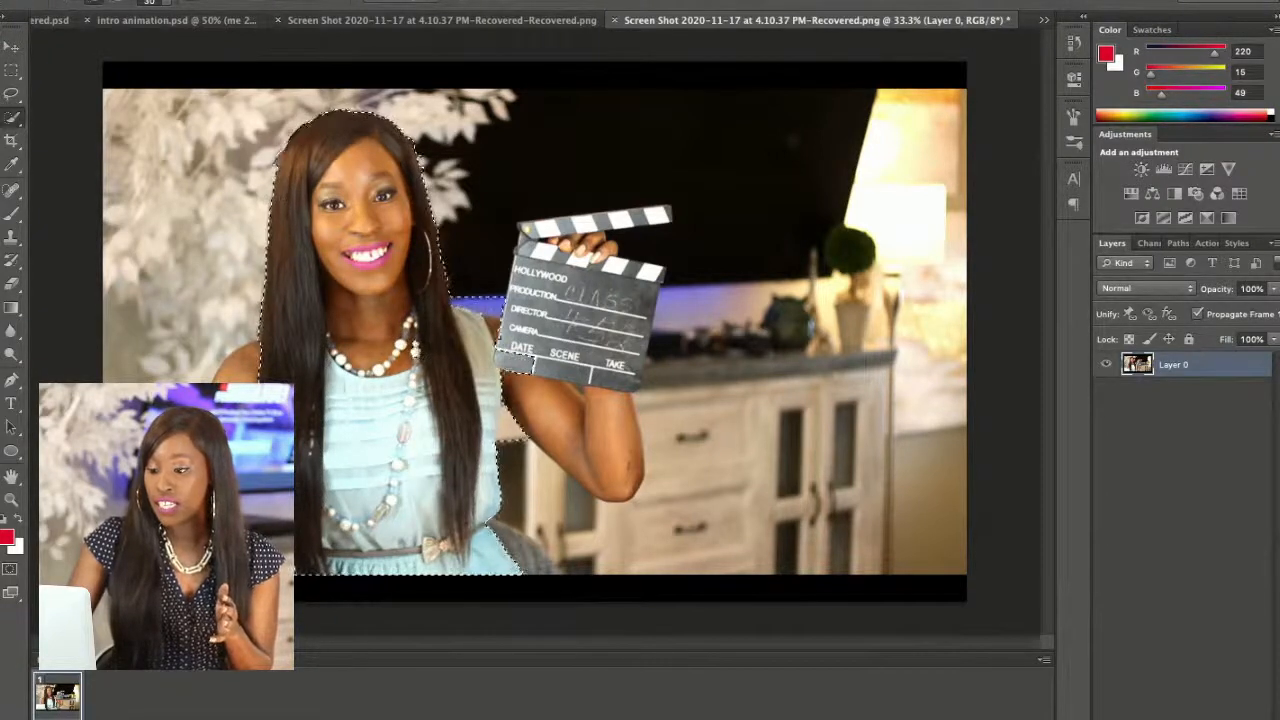
Add the raised arm and clapperboard to the selection, and subtract the background gap between the arm and the dress
left_click_drag(545, 415, 614, 460)
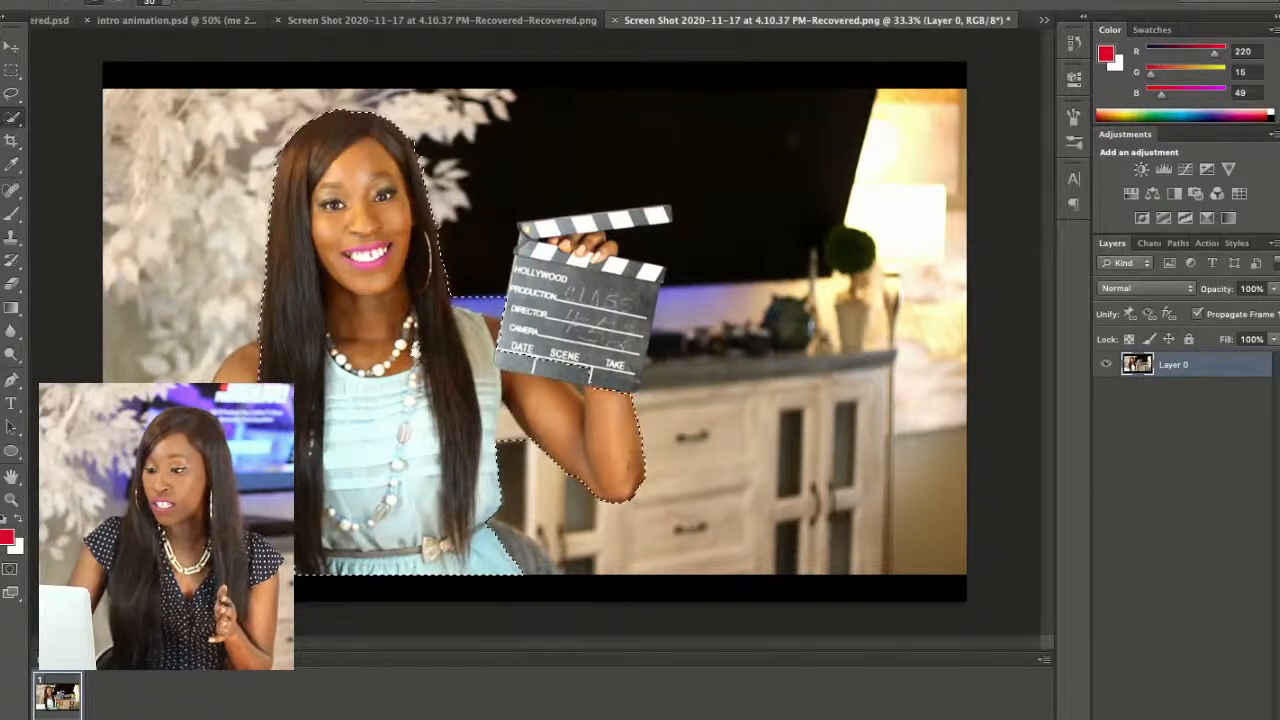
mouse_move(560, 372)
left_mouse_down()
mouse_move(585, 356)
mouse_move(590, 295)
left_mouse_up()
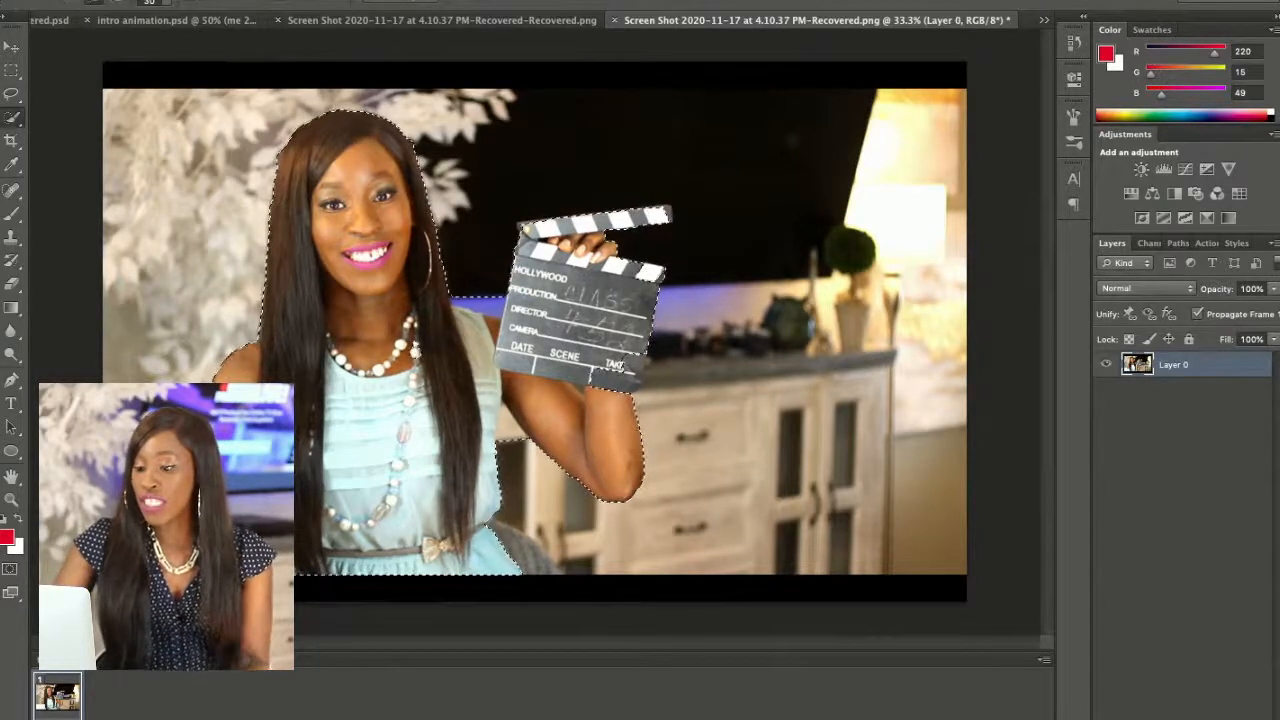
scroll(621, 364, "up", 10)
scroll(621, 364, "down", 2)
scroll(698, 216, "down", 4)
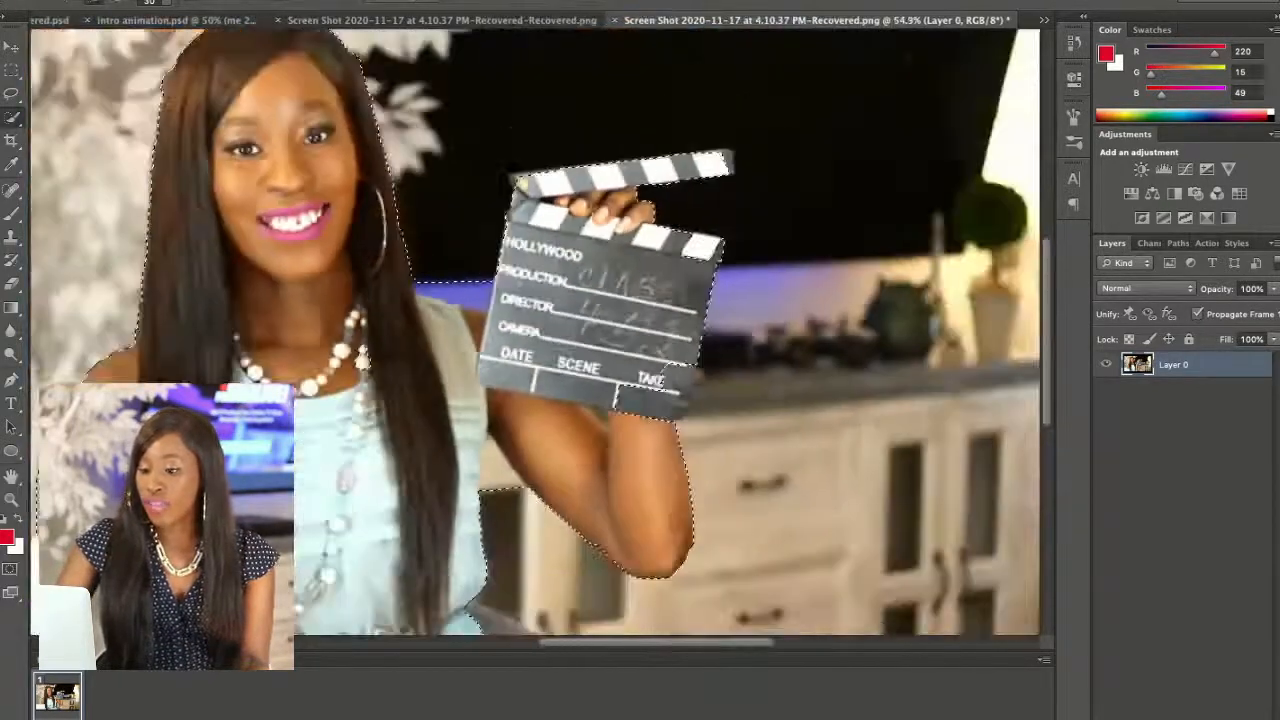
scroll(698, 216, "up", 1)
scroll(738, 322, "left", 3)
scroll(738, 322, "right", 2)
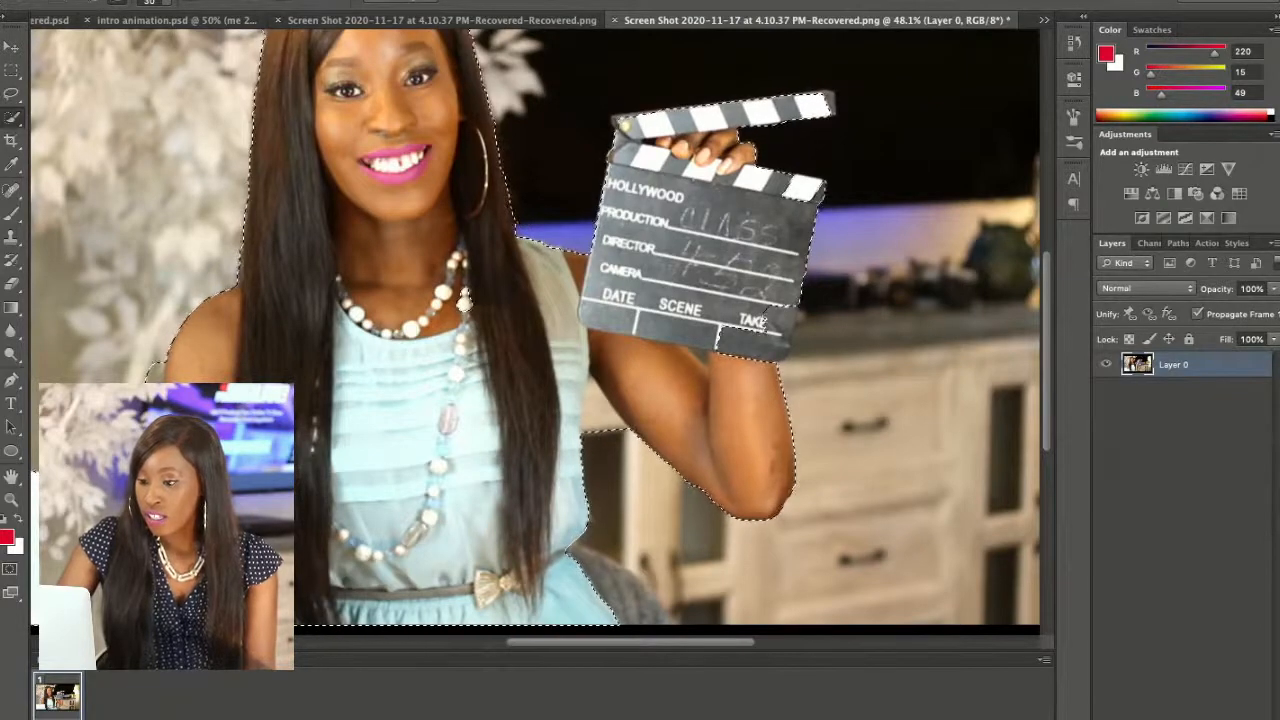
left_click_drag(601, 428, 597, 403)
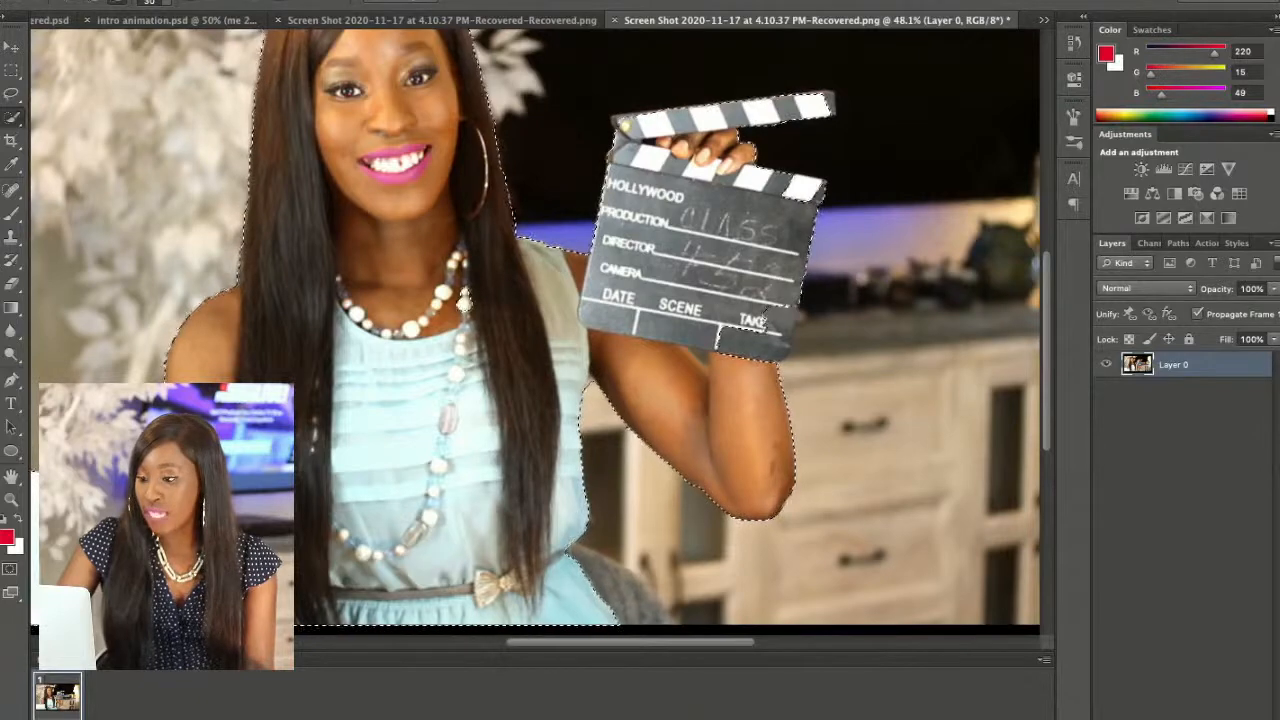
scroll(535, 330, "up", 3)
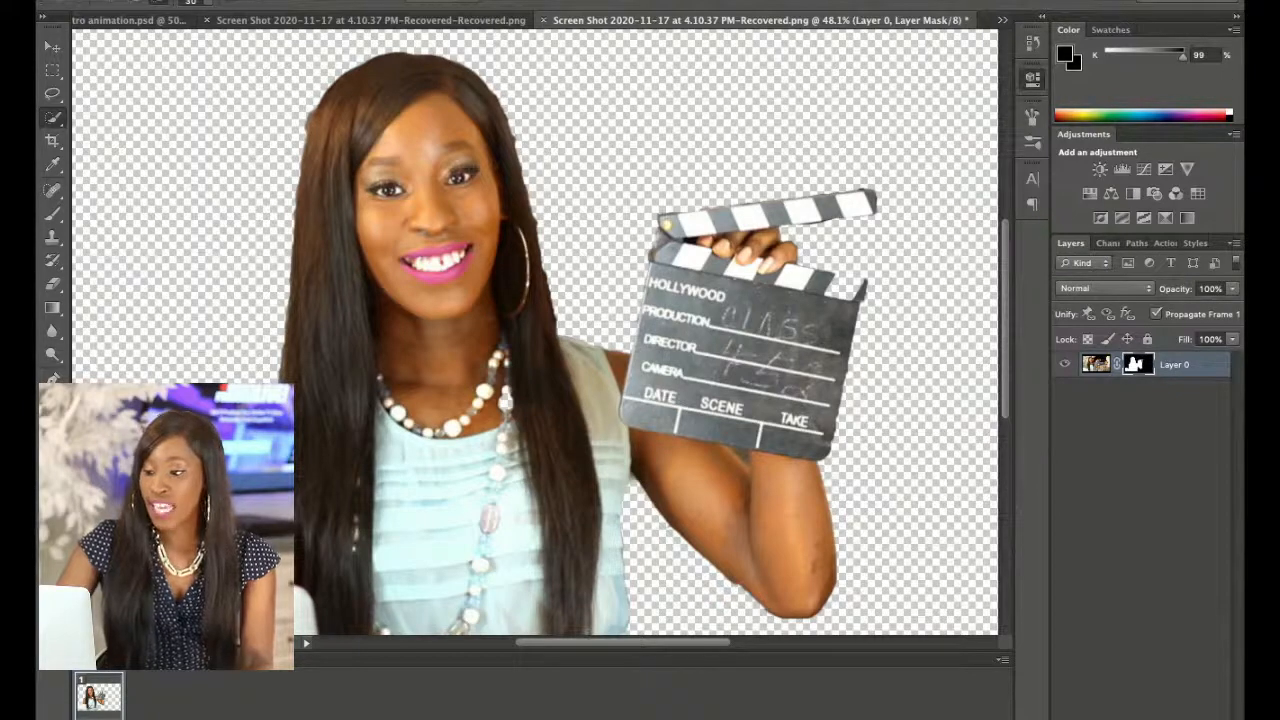
Refine the edges of Layer 0's mask around the woman and clapperboard, and choose the Brush tool for mask touch-ups
key("super+alt+r")
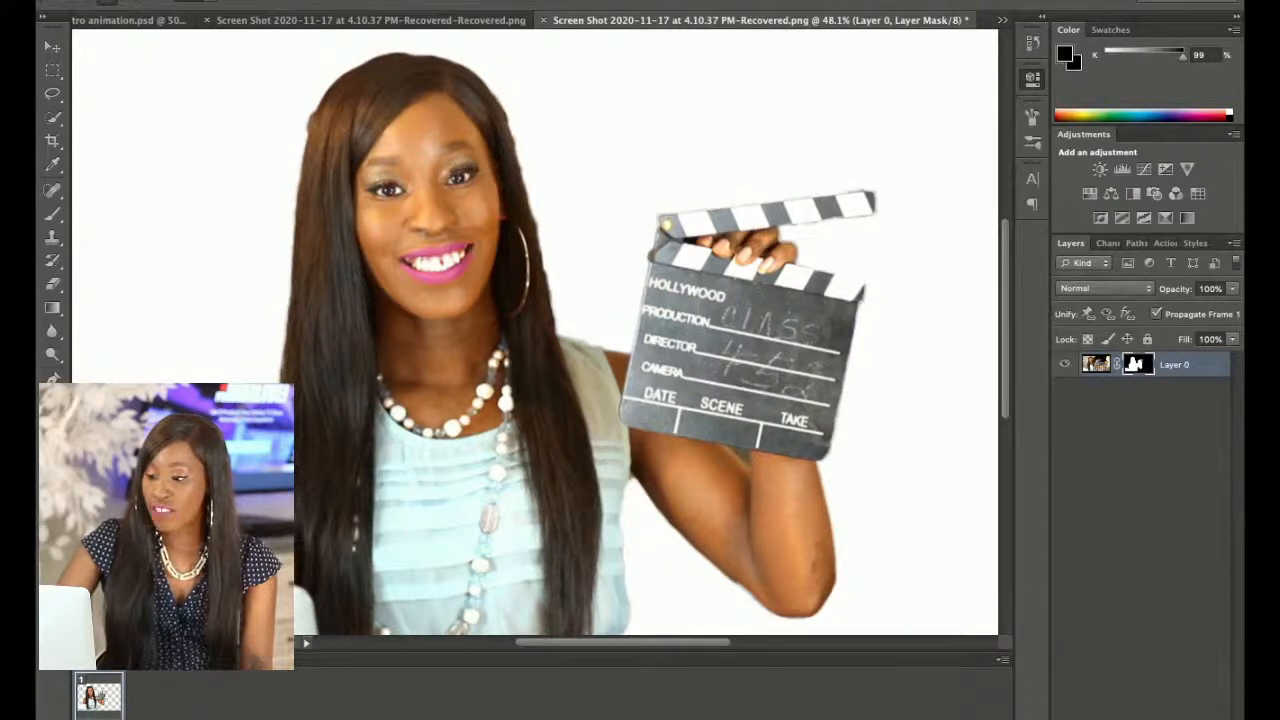
left_click(507, 399)
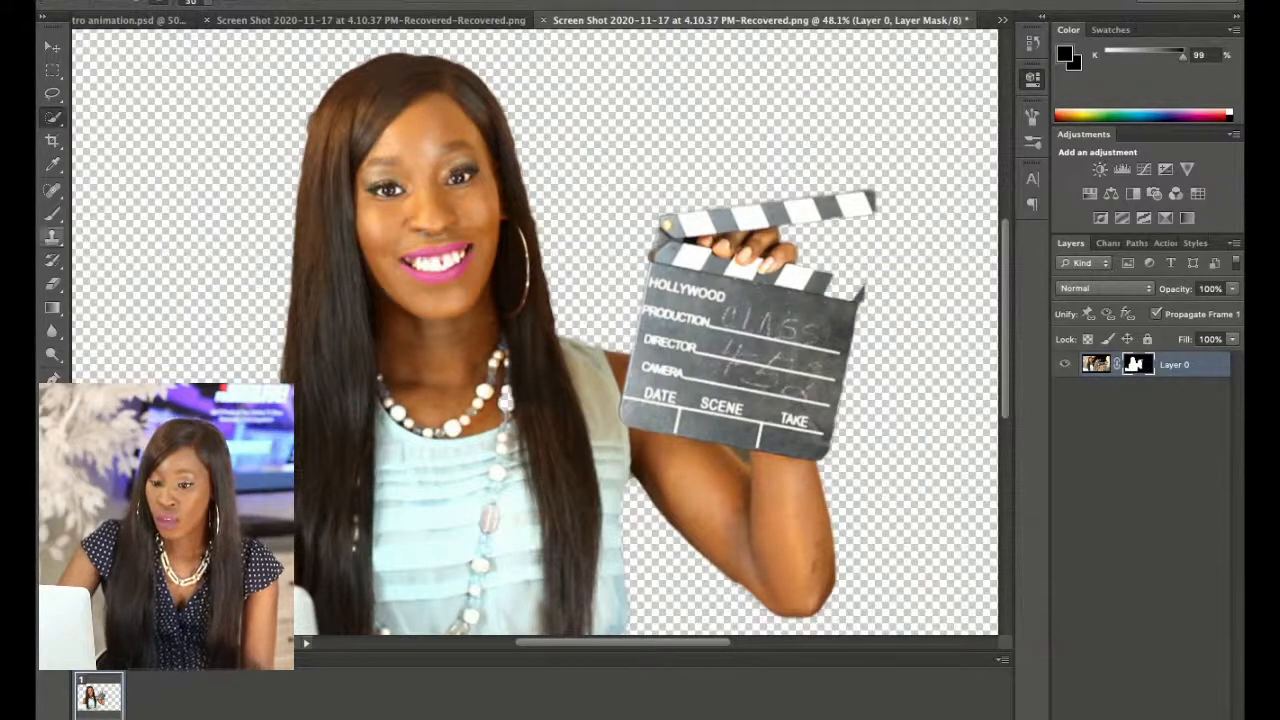
key("b")
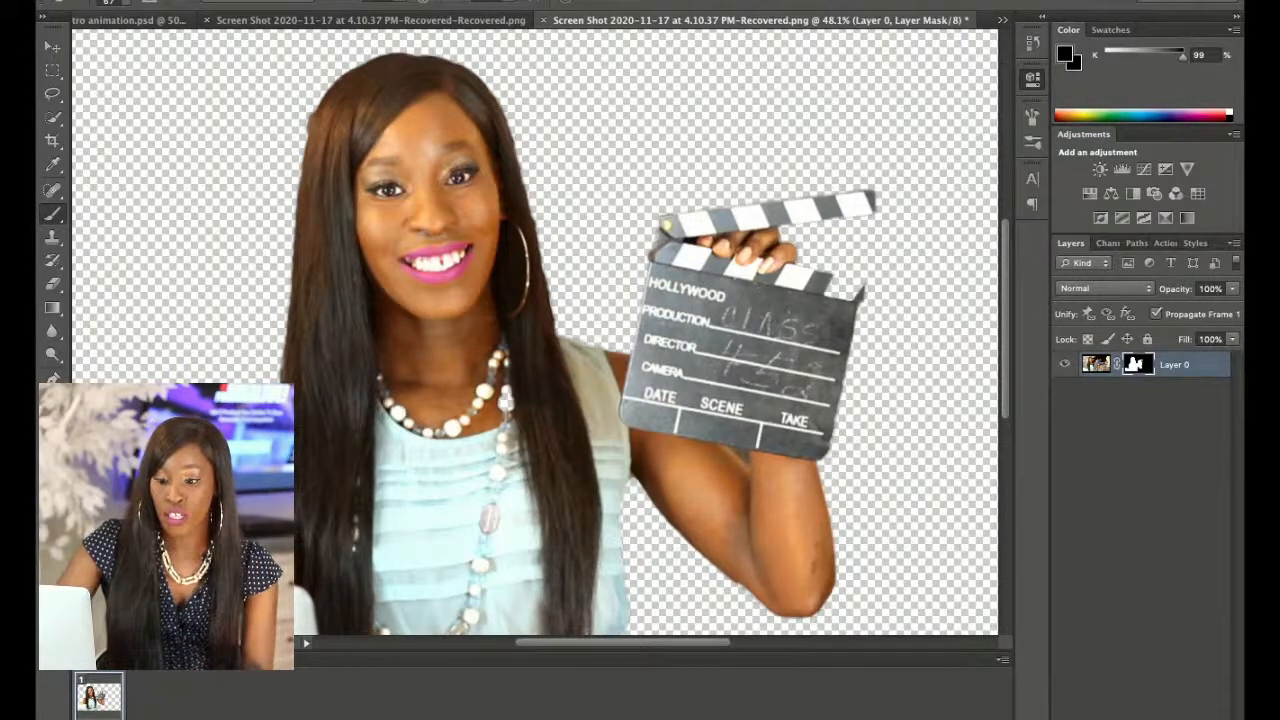
key("i")
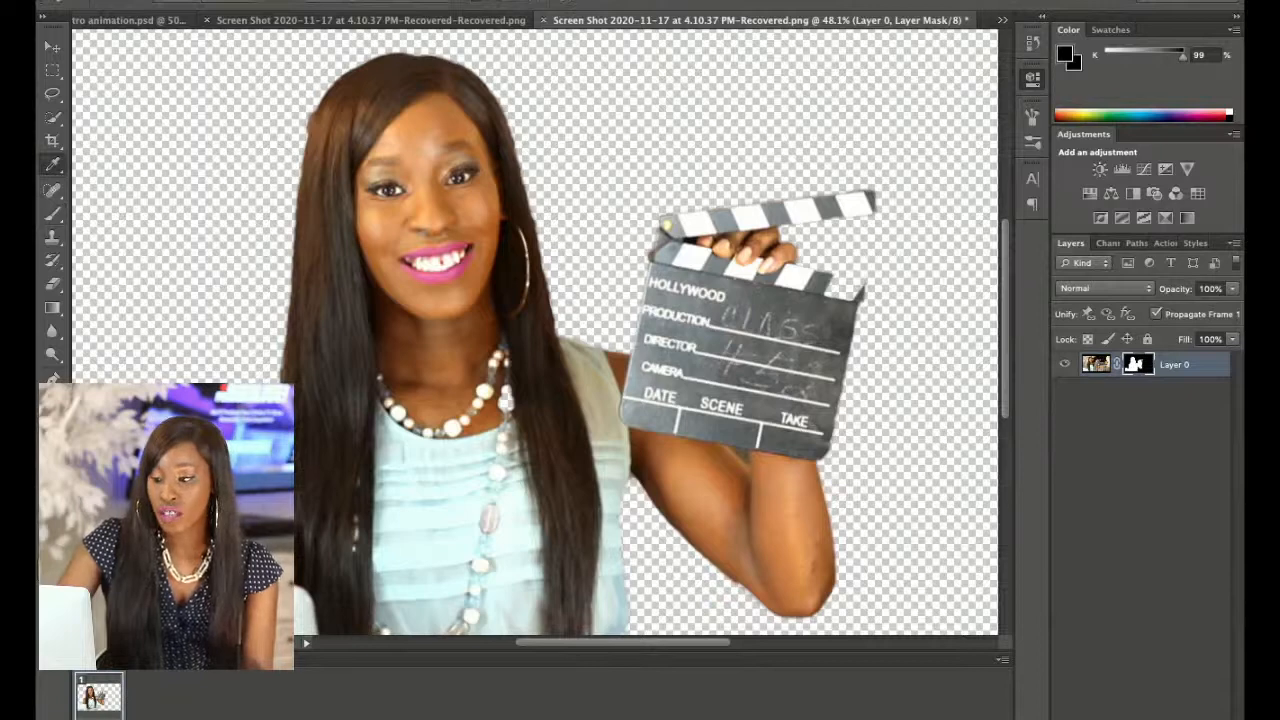
key("b")
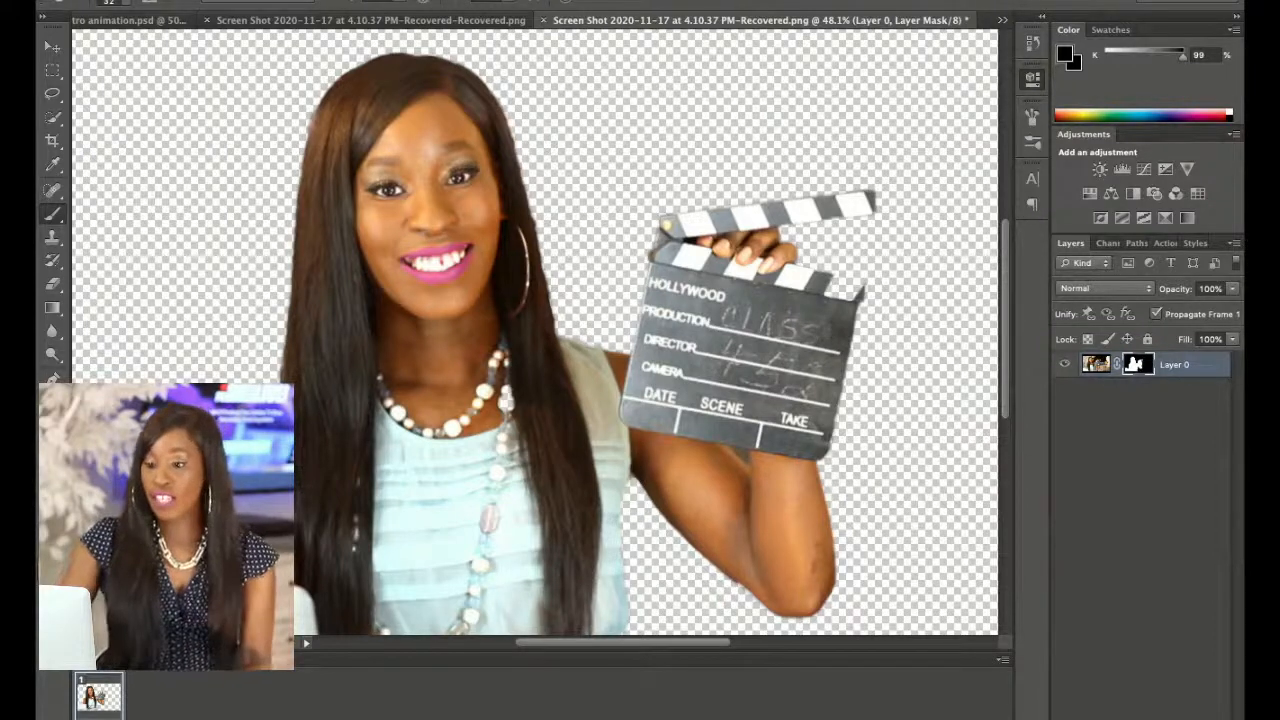
Save the cut-out image of the woman with its transparent background
scroll(535, 332, "down", 10)
scroll(535, 332, "up", 4)
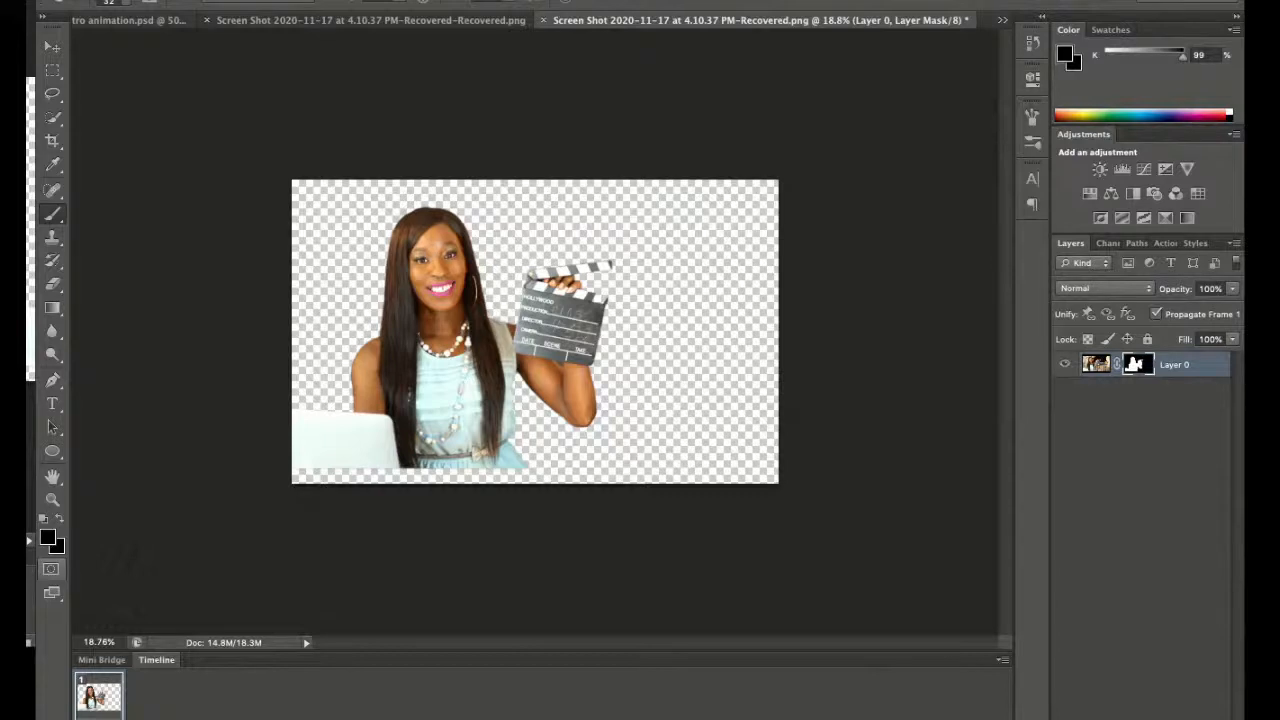
key("ctrl+s")
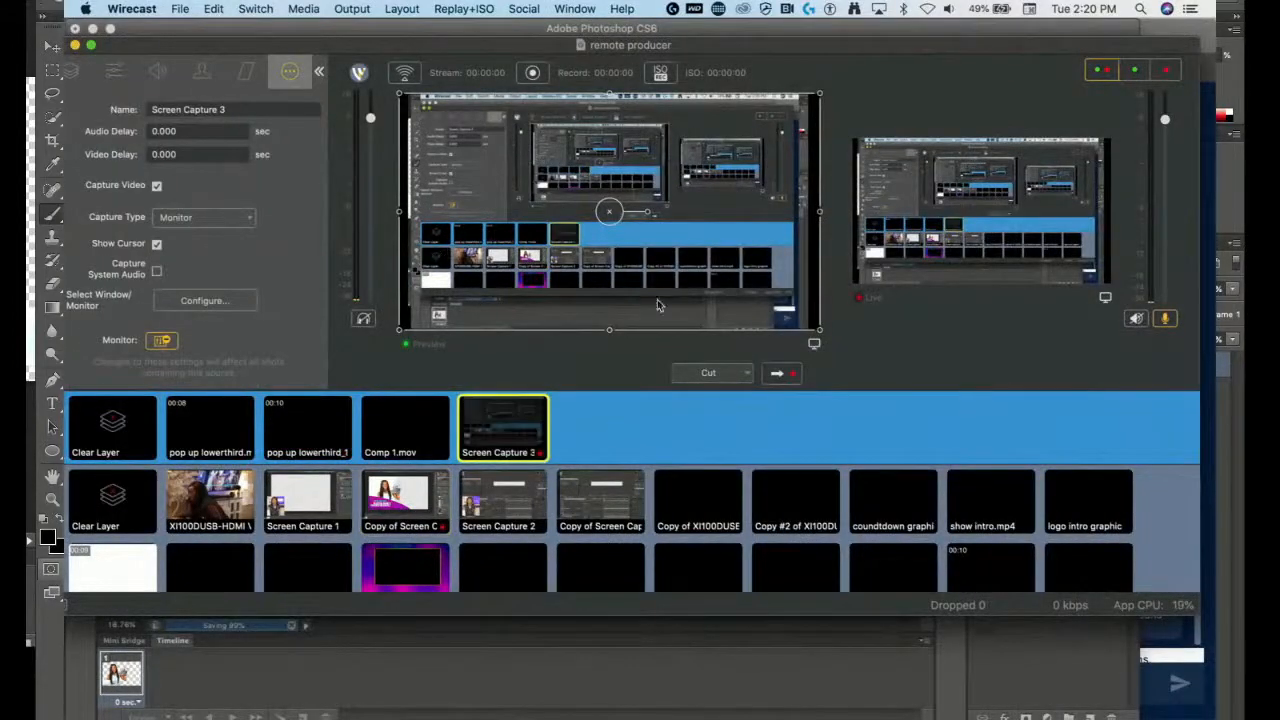
Switch to Photoshop and start a new document named "animated lower third"
left_click(744, 671)
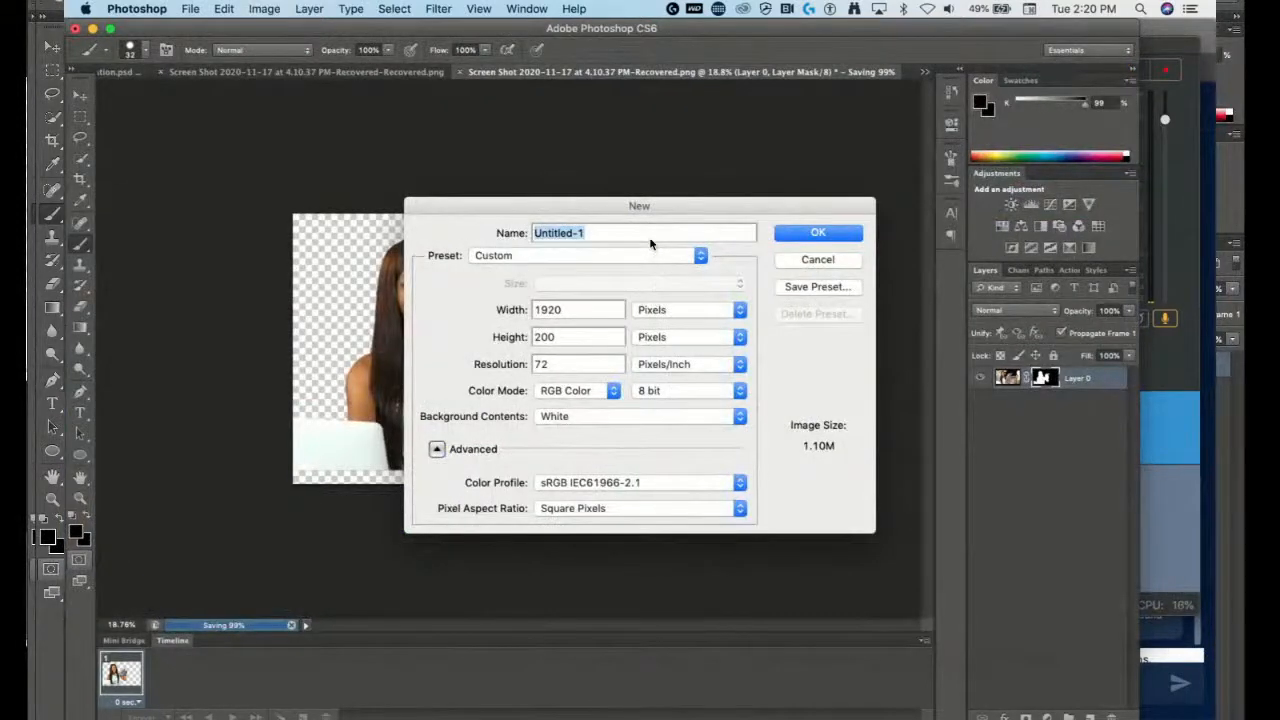
left_click(797, 266)
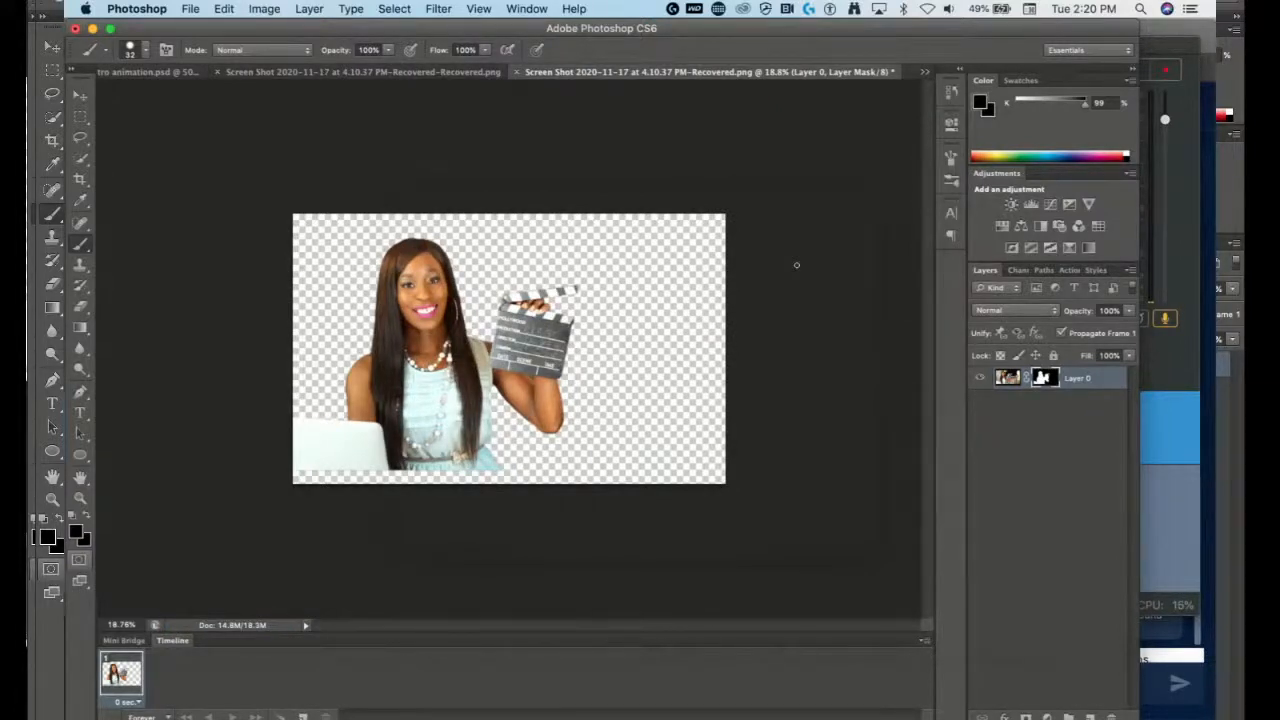
left_click(203, 10)
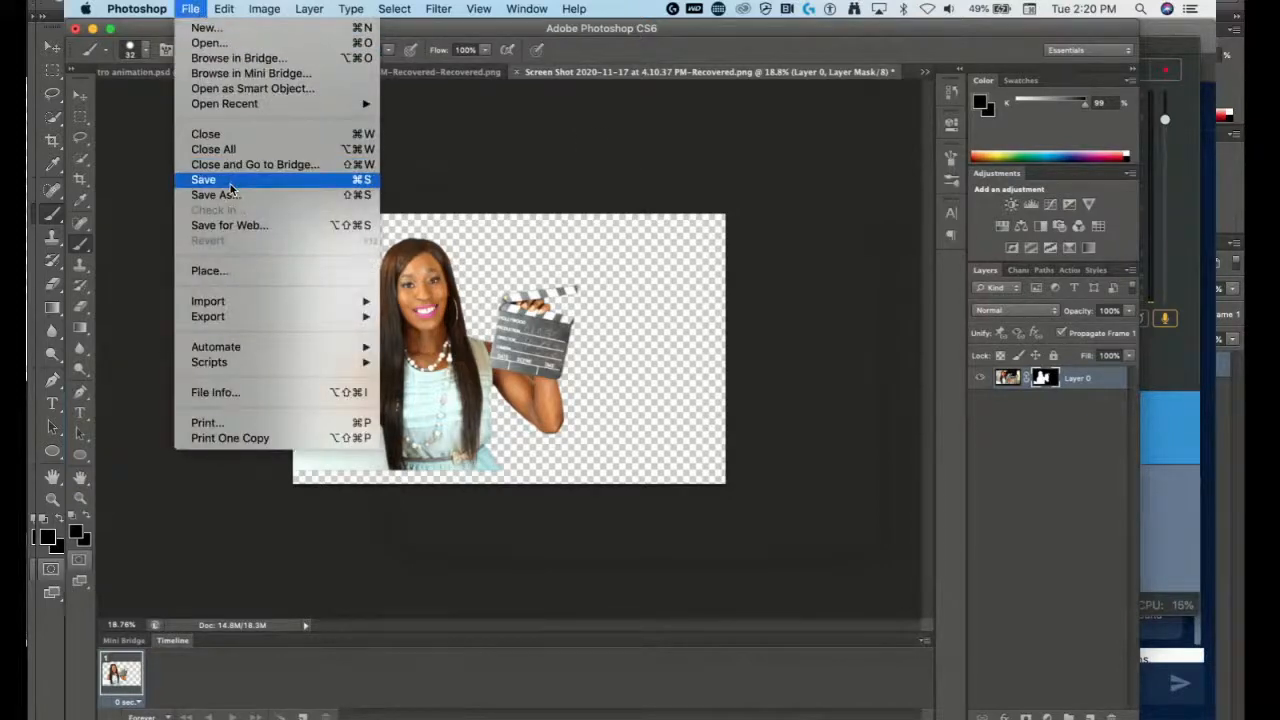
left_click(200, 30)
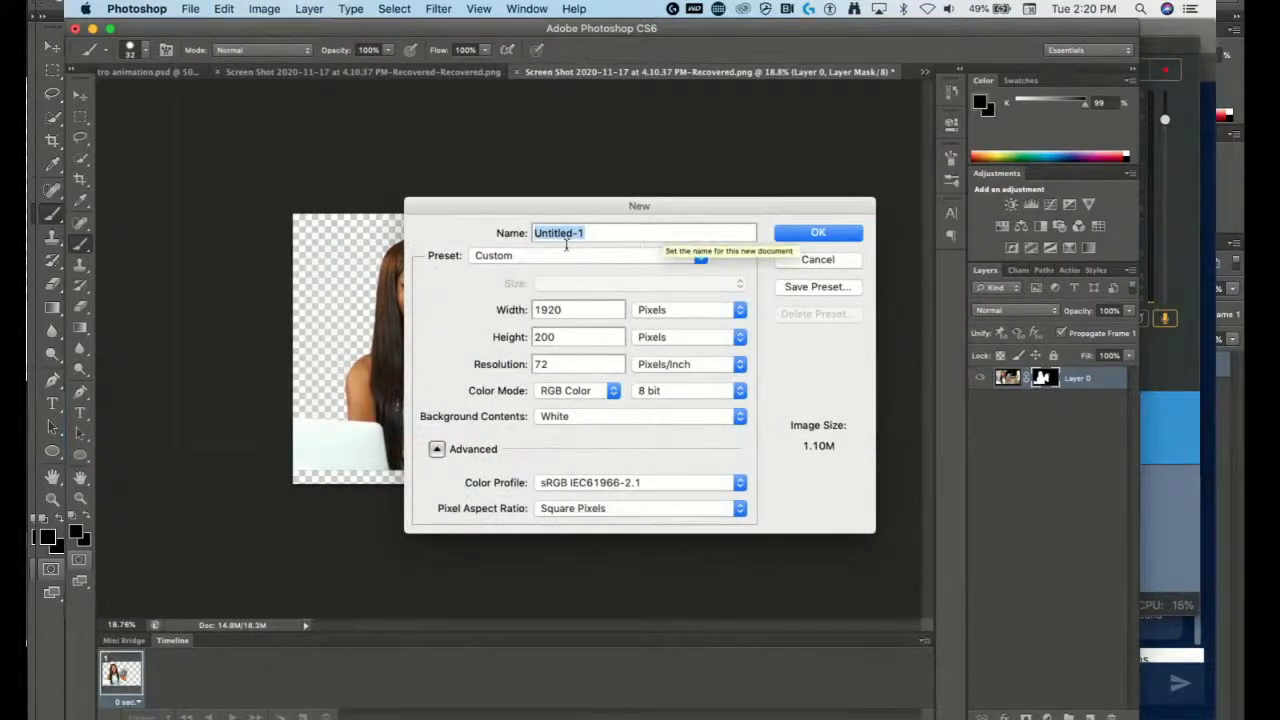
type("animated lower third")
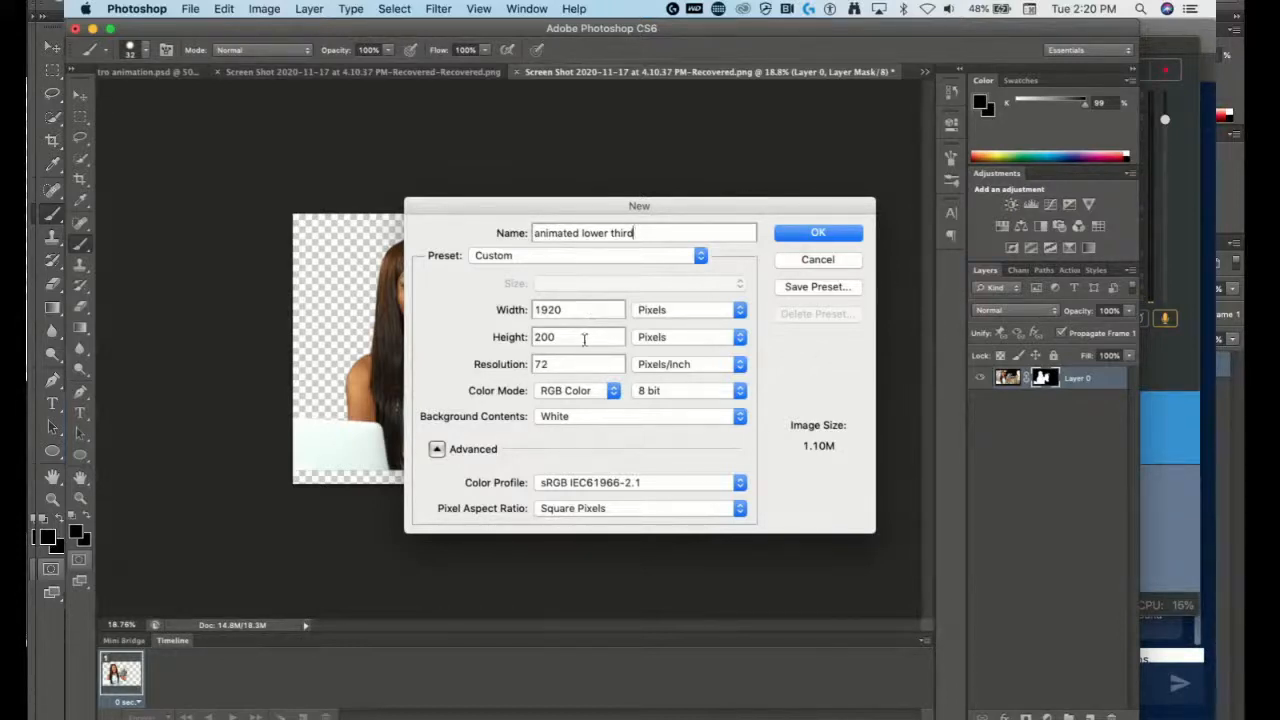
Set the new document's height to 250 pixels and its background contents to Transparent, and create it
left_click(565, 347)
key("BackSpace")
key("BackSpace")
type("50")
left_click(579, 418)
left_click(580, 446)
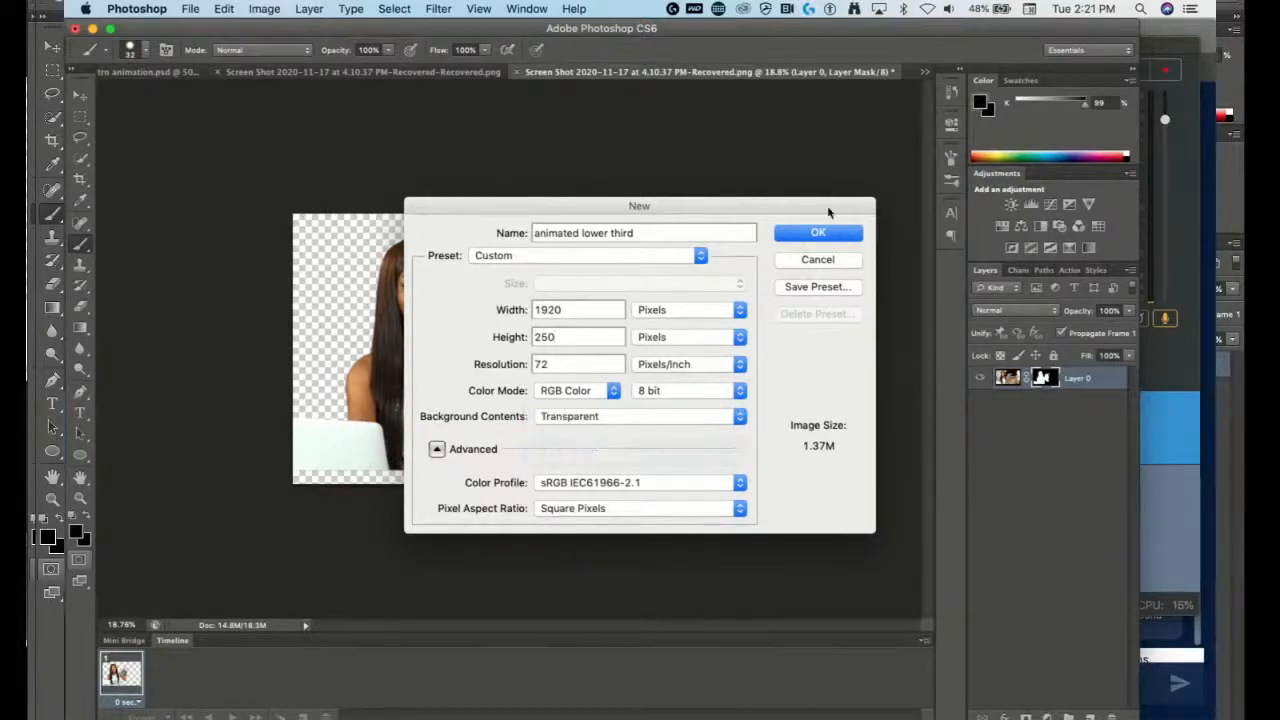
left_click(818, 234)
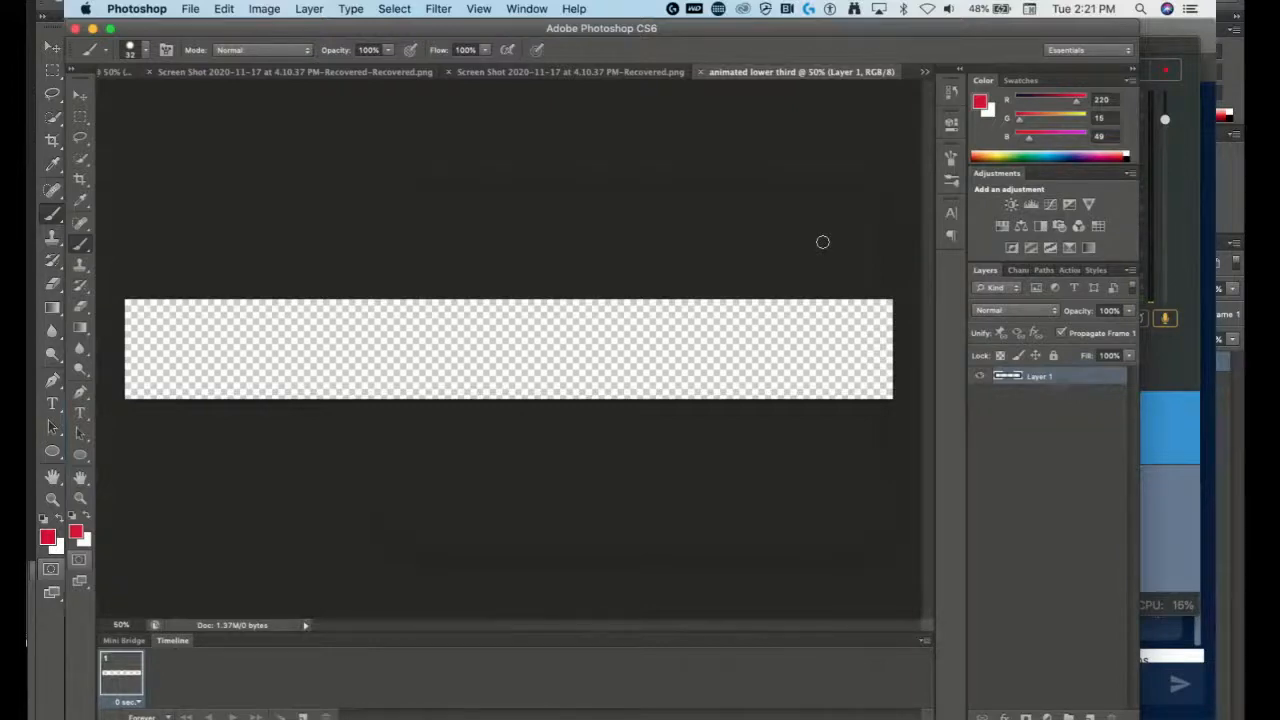
left_click(1178, 280)
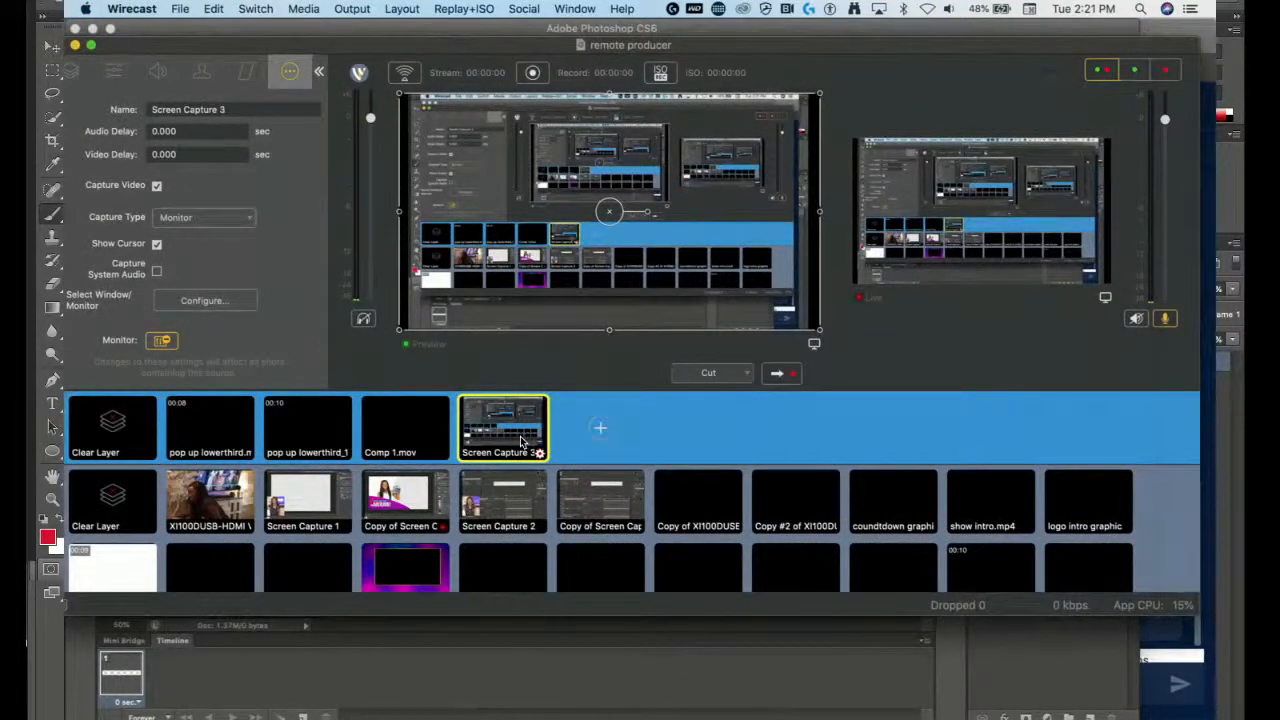
left_click(846, 660)
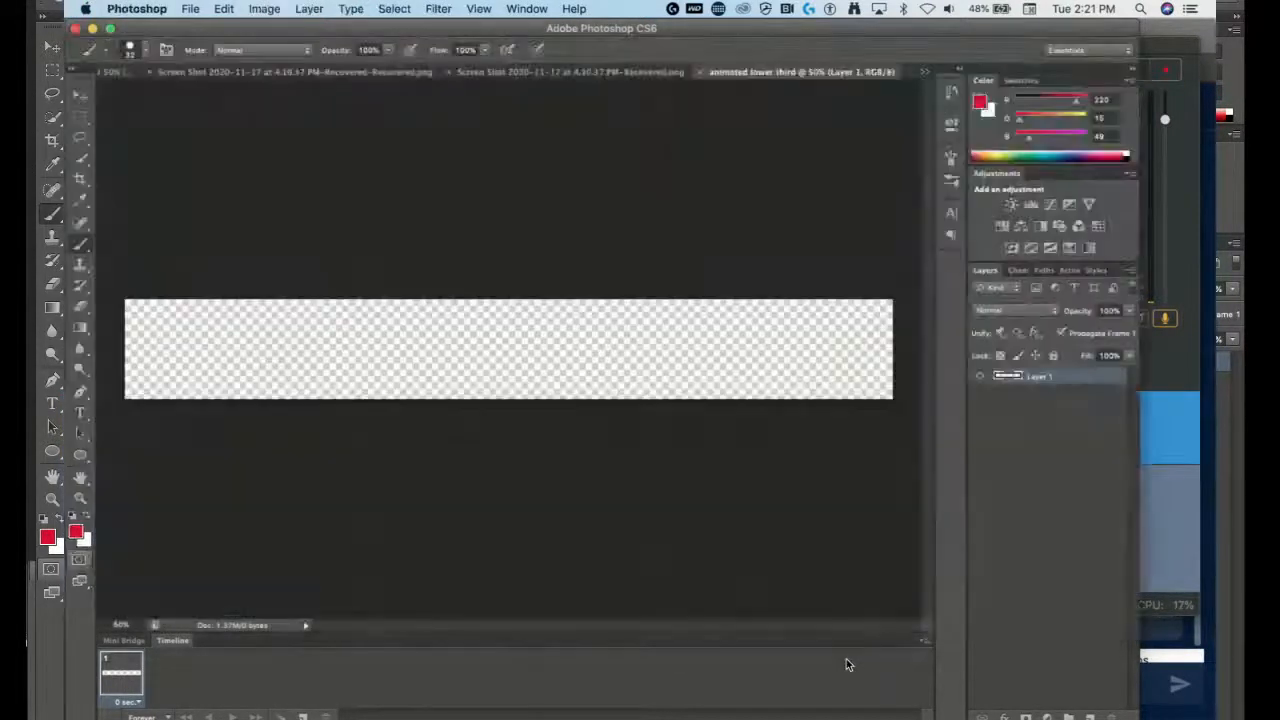
left_click_drag(1110, 35, 836, 55)
double_click(836, 55)
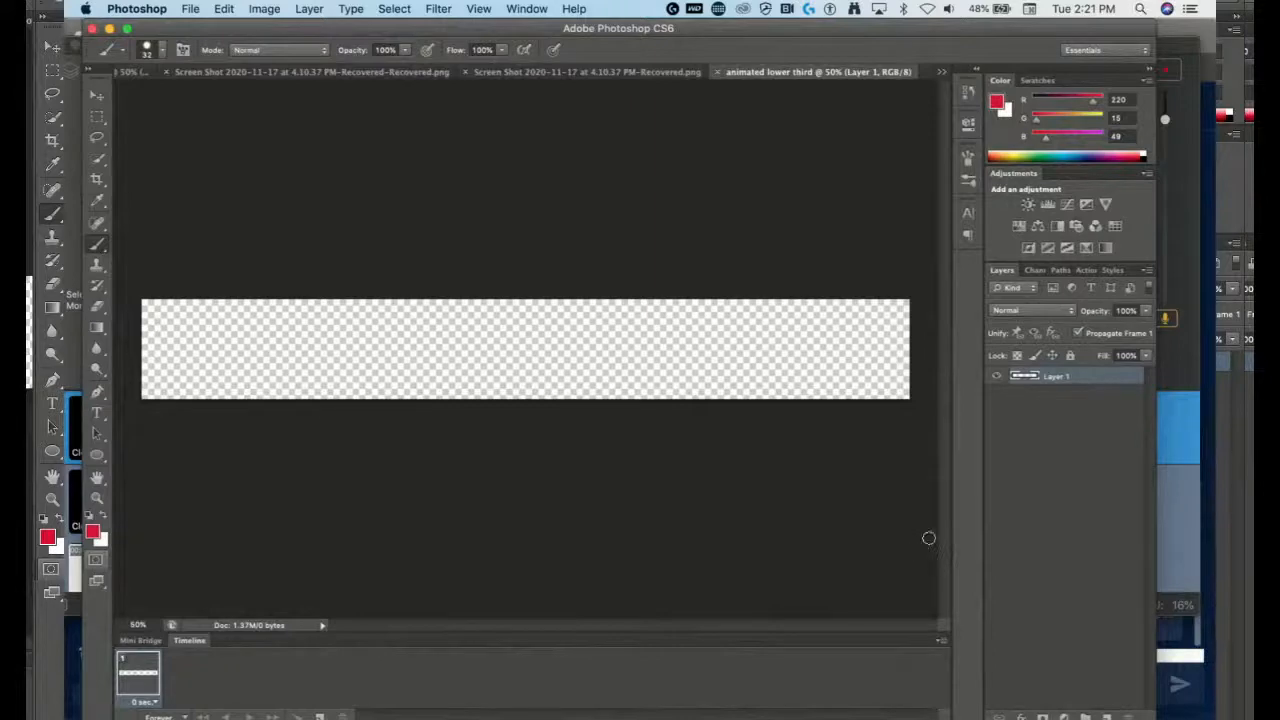
left_click(1180, 517)
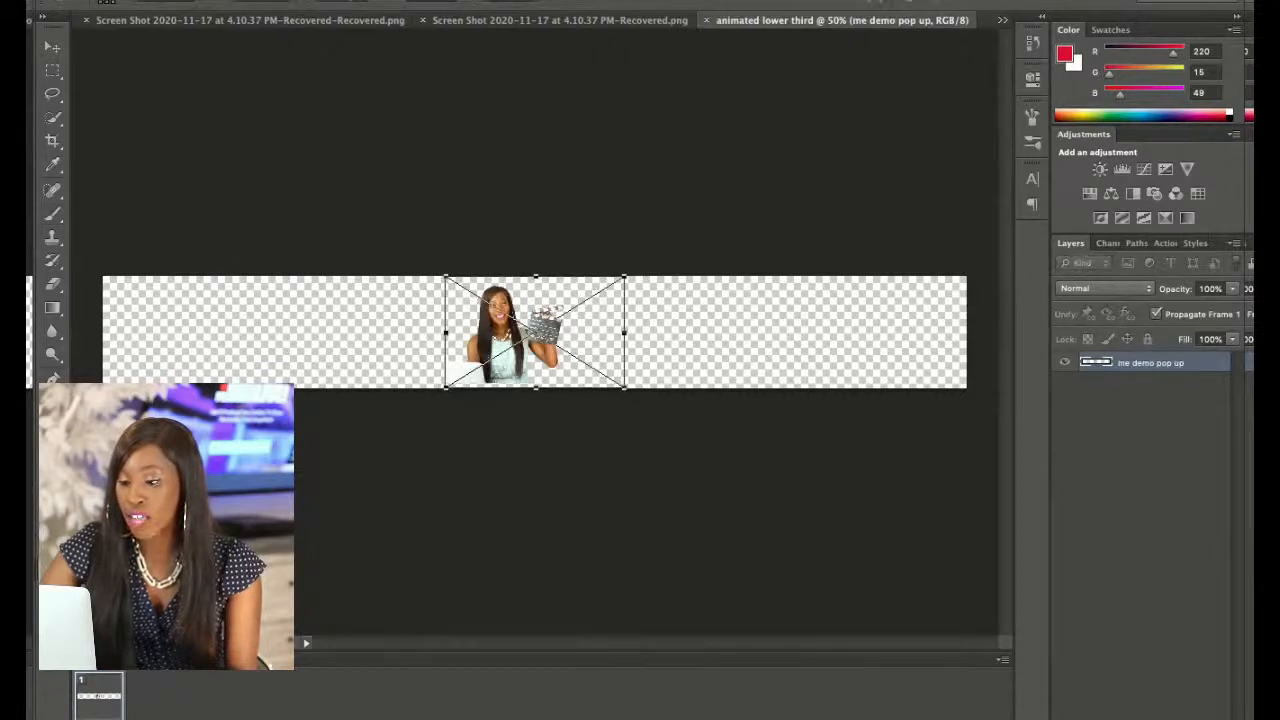
Commit the placed "me demo pop up" image and move it near the banner's left end, against the bottom edge
key("Return")
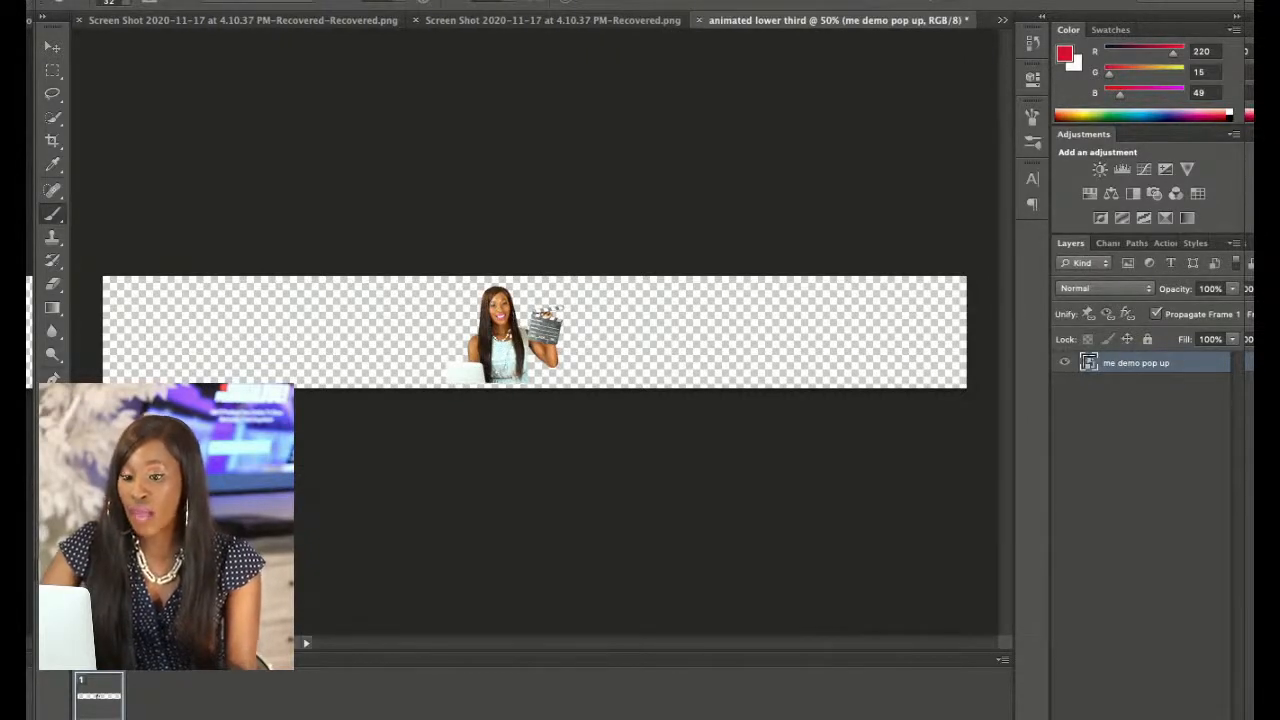
key("v")
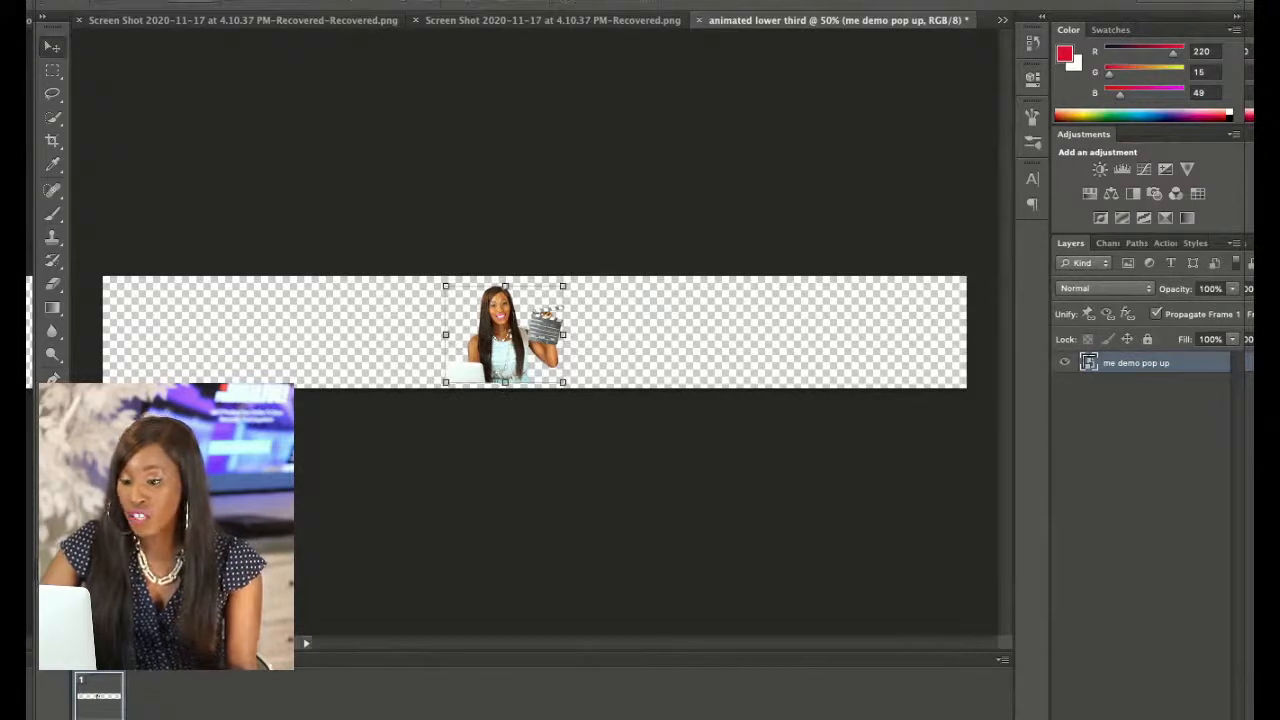
left_click_drag(505, 335, 254, 340)
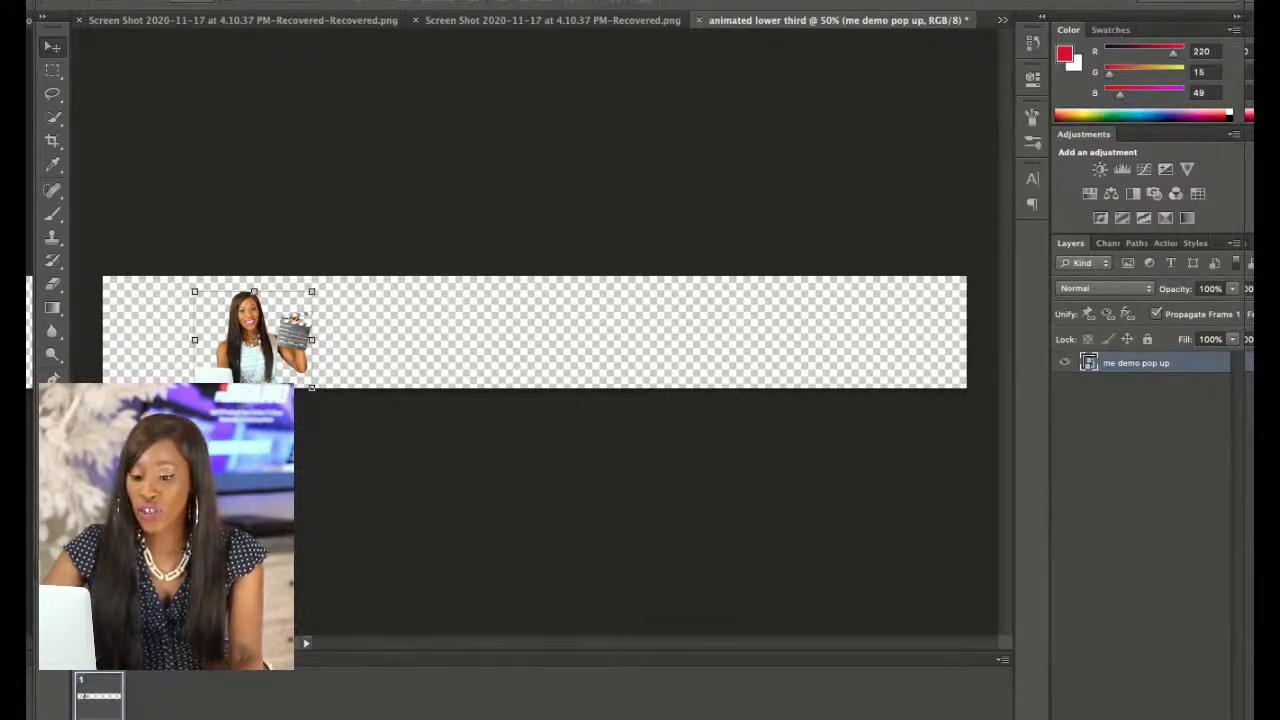
Draw a rectangle over the placed image, nearly as tall as the banner, and give it a white-to-purple gradient fill
key("u")
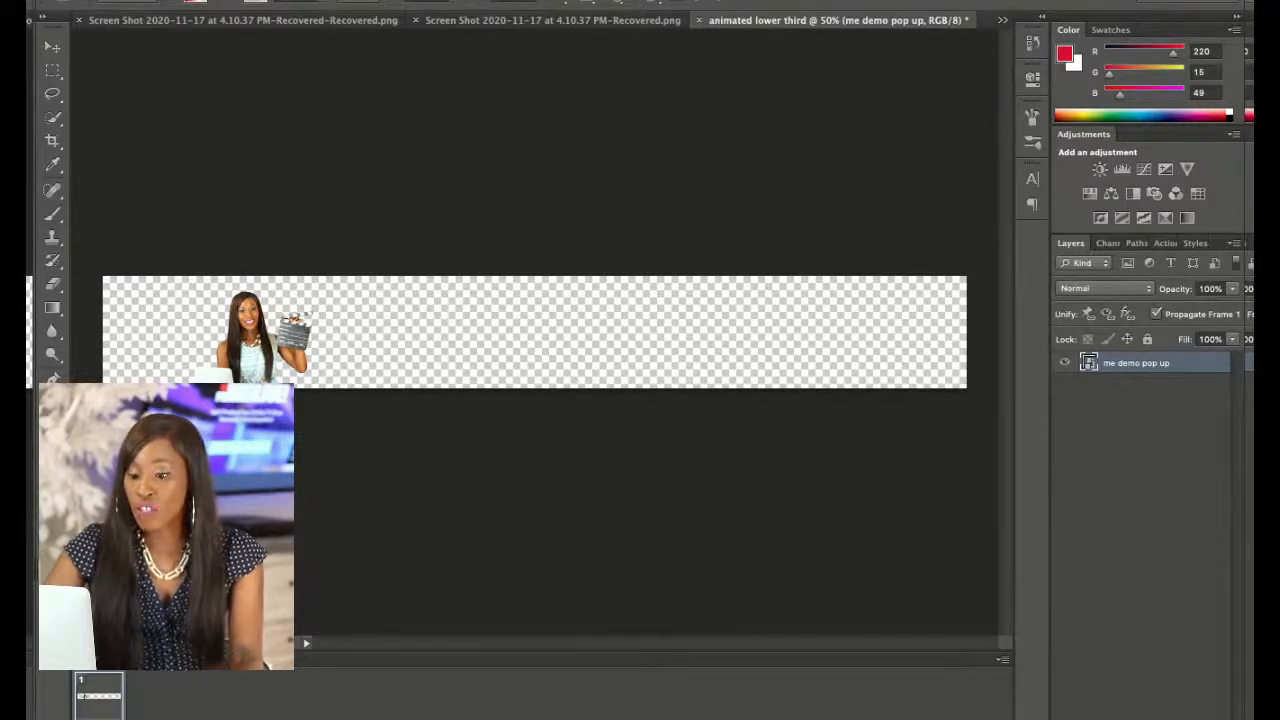
left_click_drag(148, 283, 422, 387)
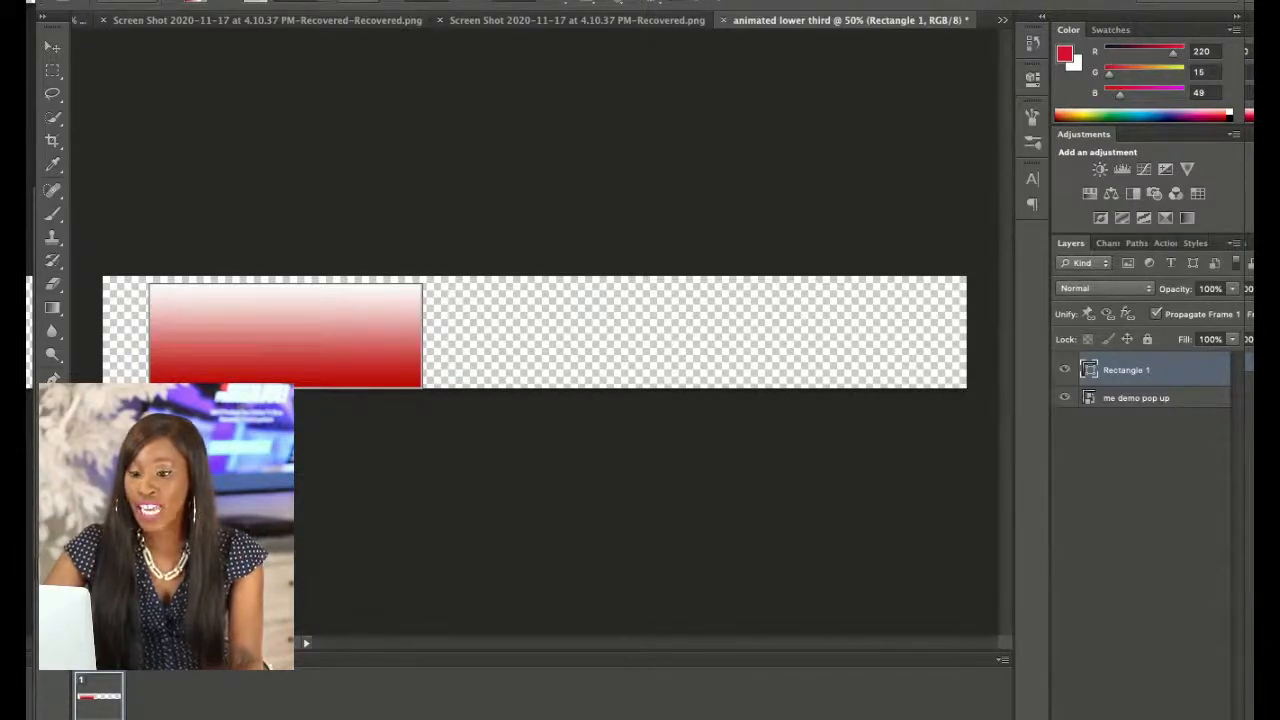
key("i")
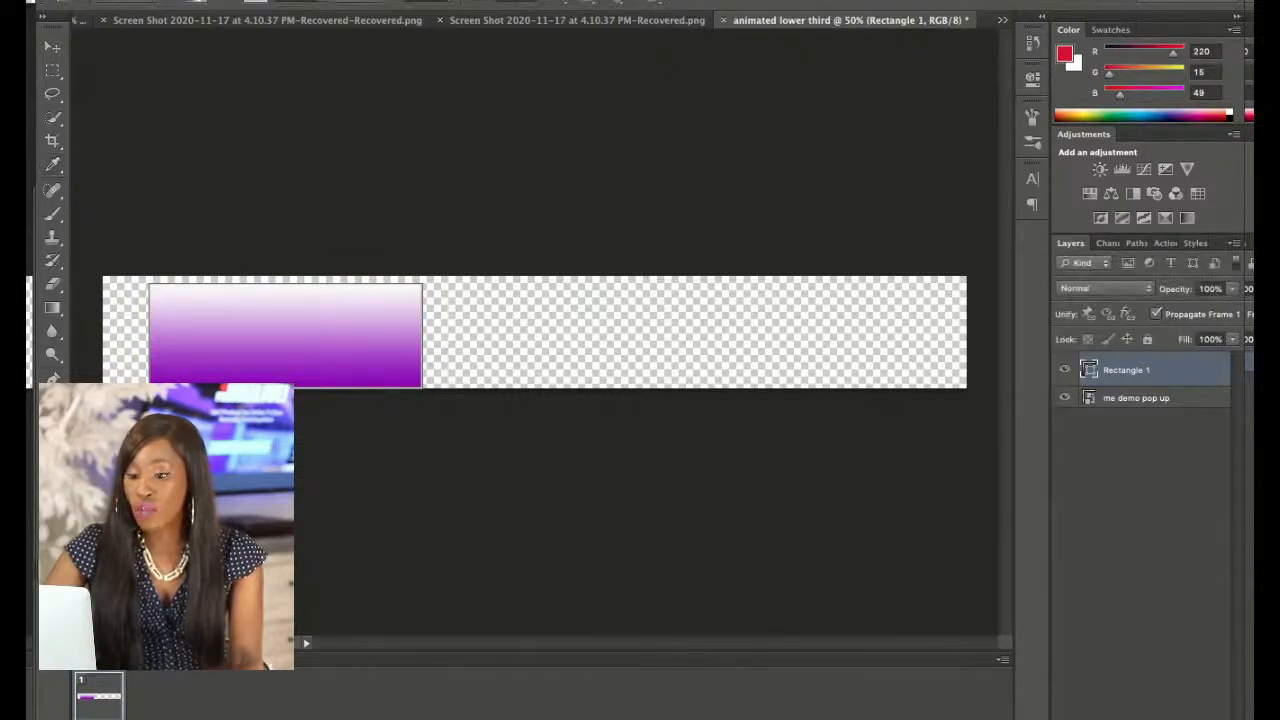
Change the rectangle's gradient fill to purple at the bottom fading to transparent at the top
key("i")
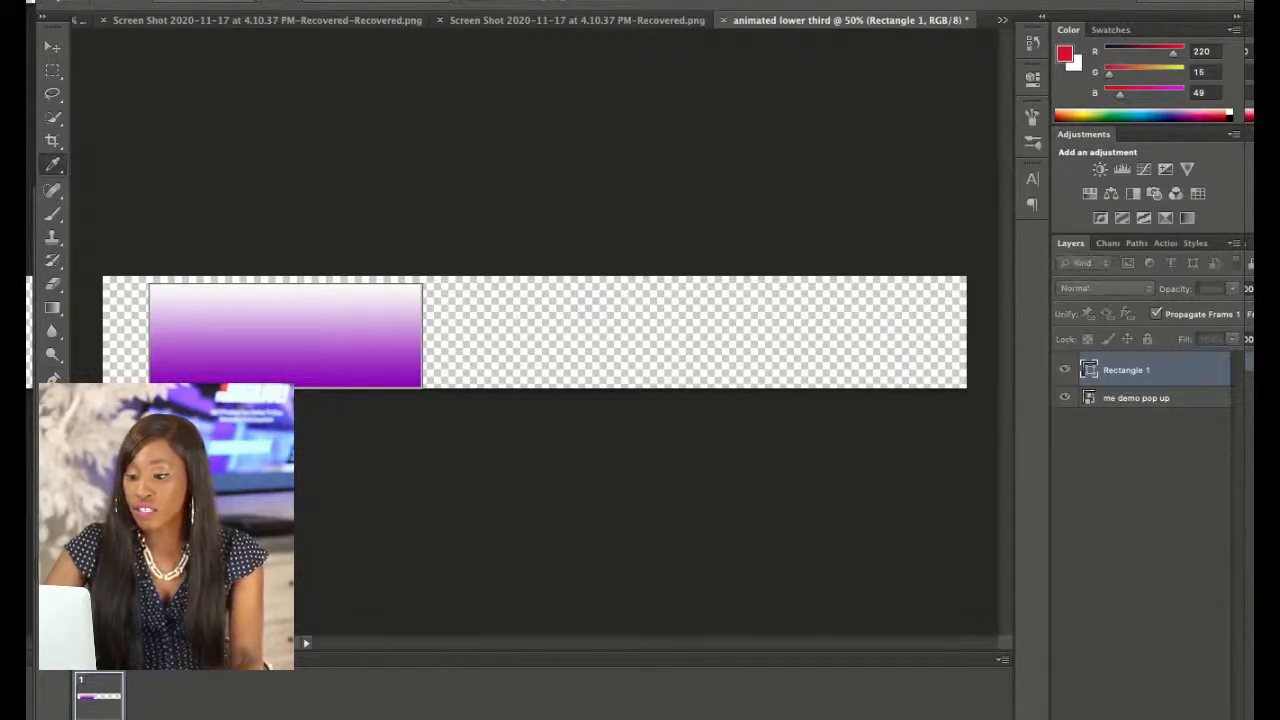
key("Return")
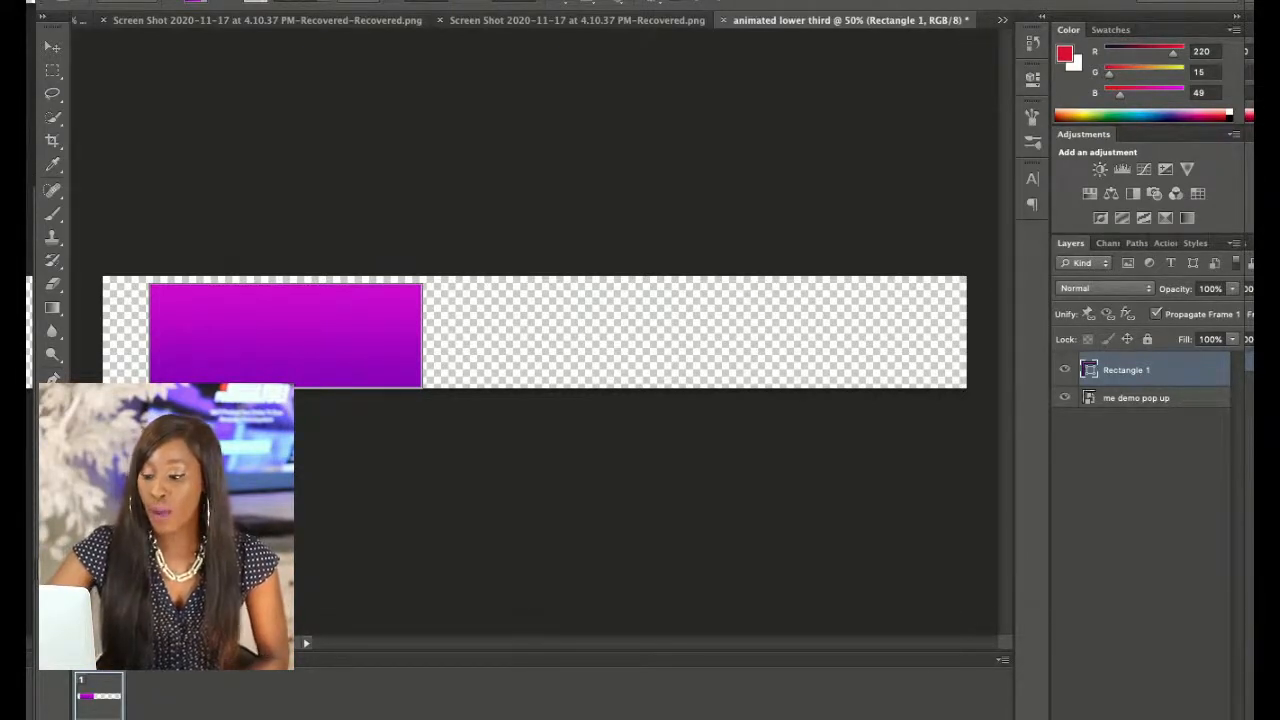
key("super+z")
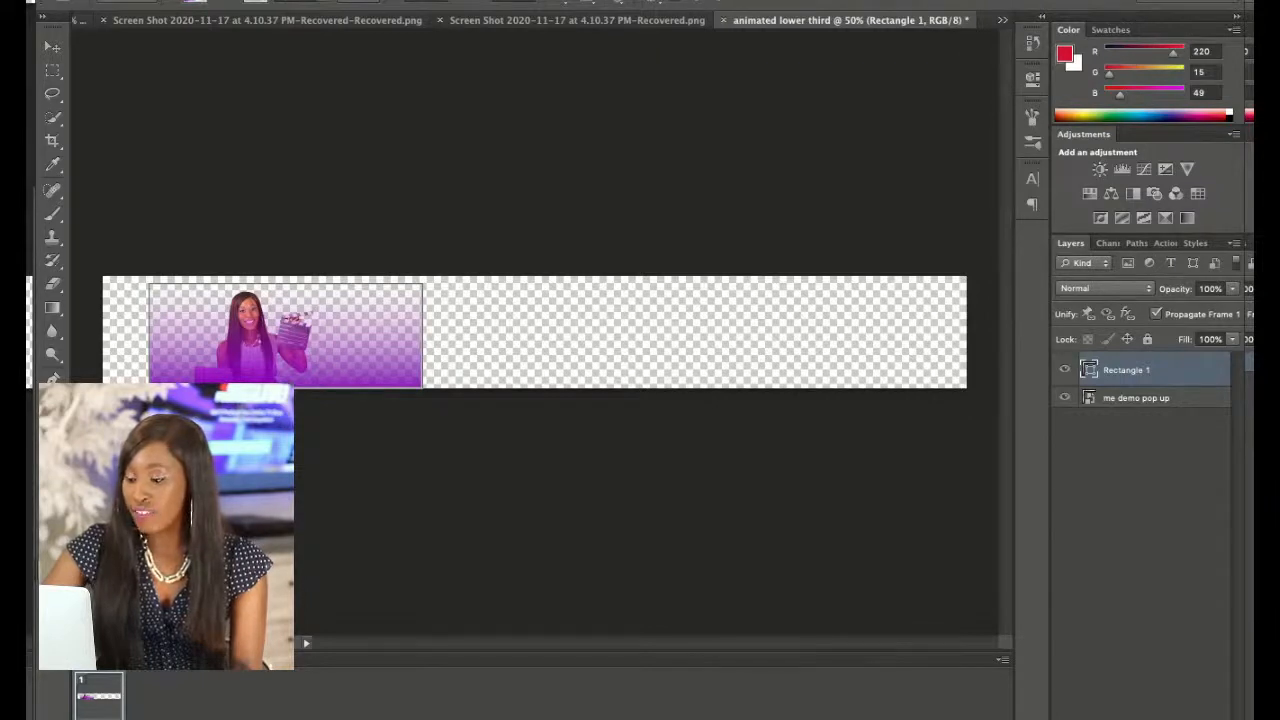
Reorder the layers so Rectangle 1 sits beneath the "me demo pop up" image
left_click(1136, 398)
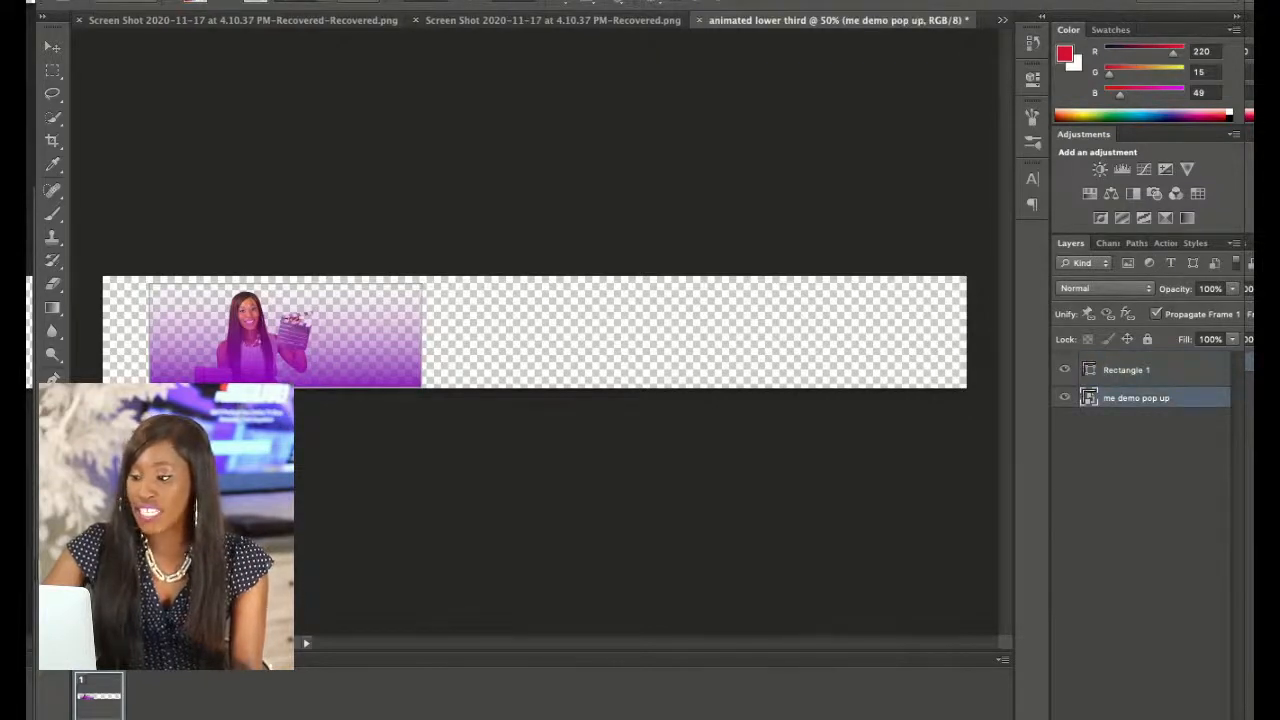
left_click(1127, 370)
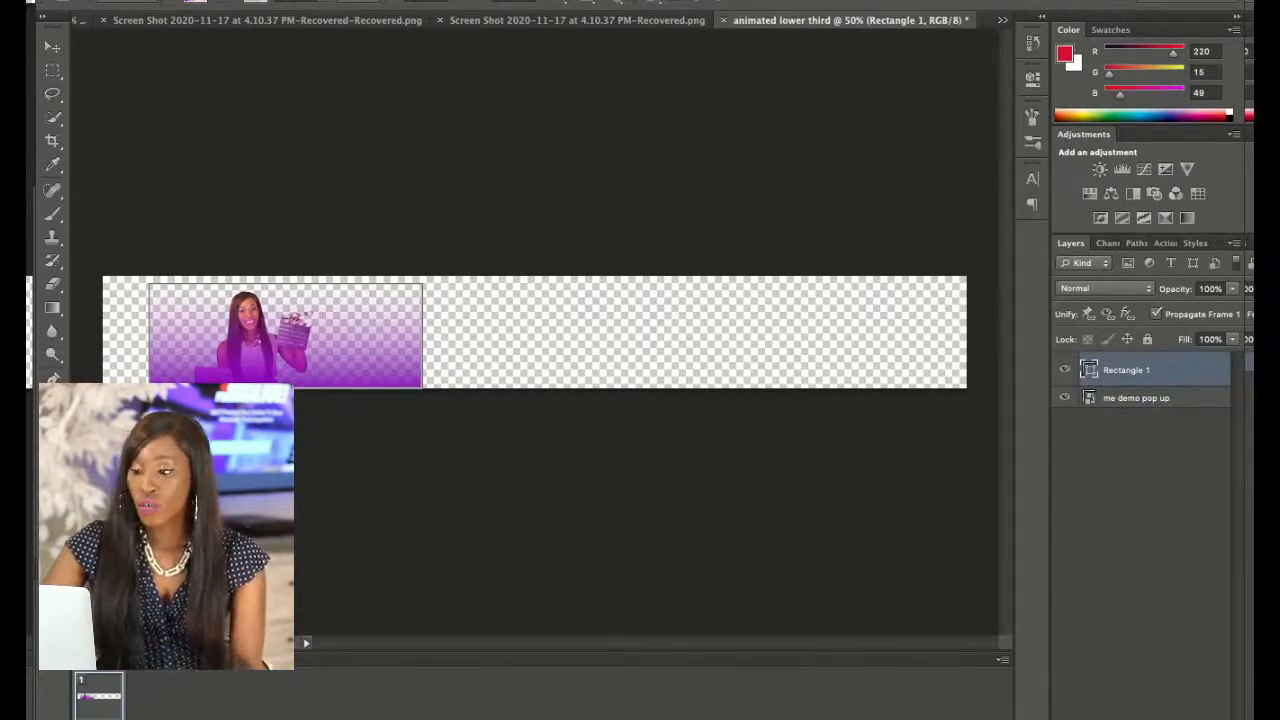
left_click_drag(1127, 370, 1127, 408)
left_click(1140, 445)
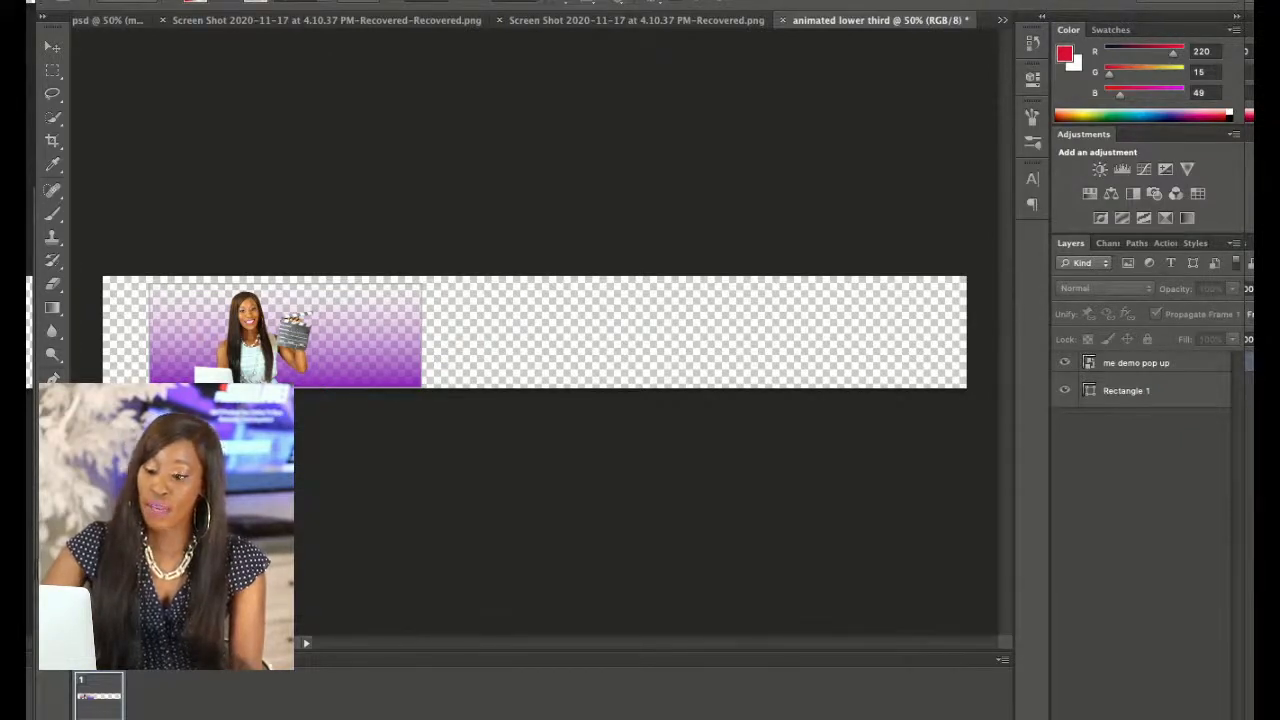
Remove the thin outline from Rectangle 1 and deselect its layer
left_click(1140, 391)
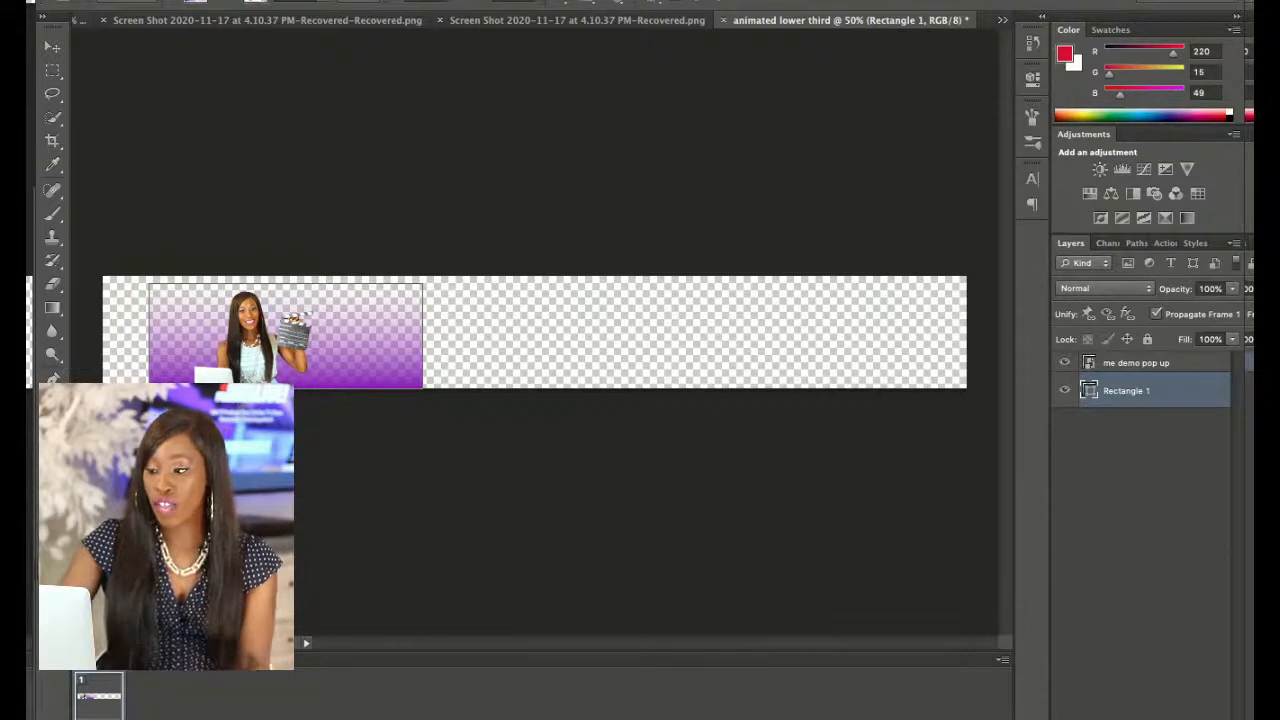
left_click(1141, 500)
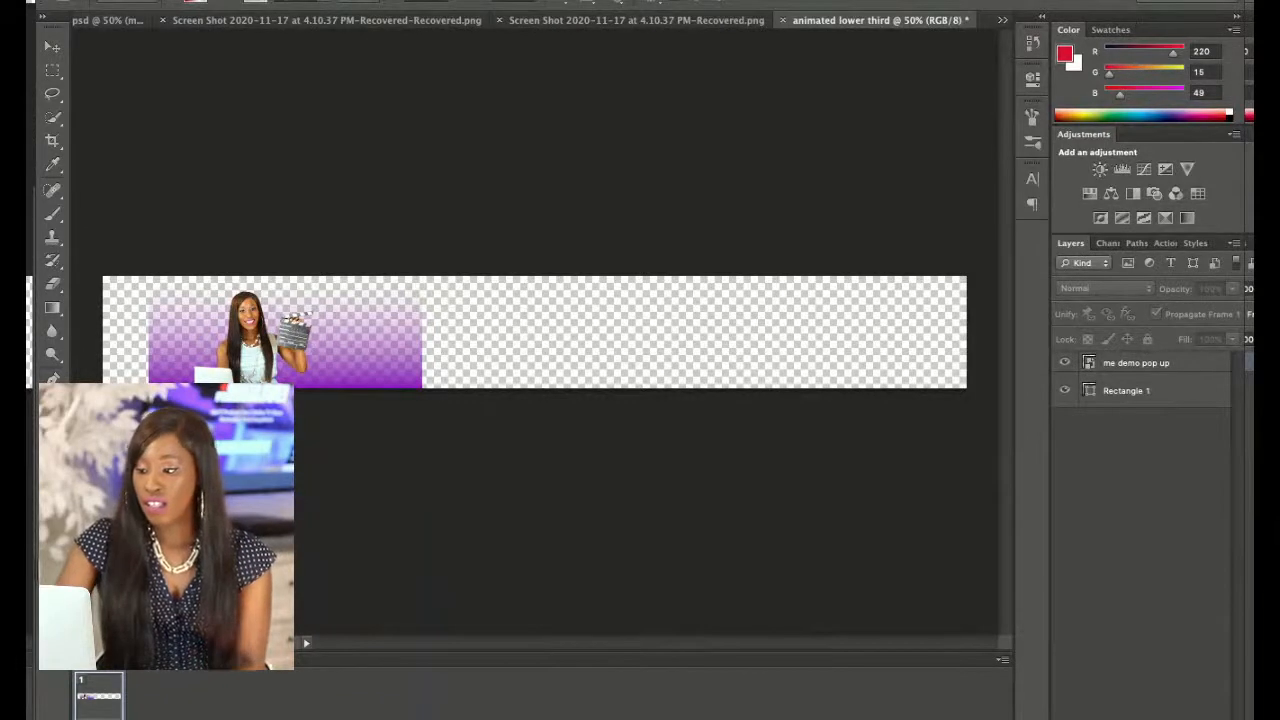
left_click(1127, 391)
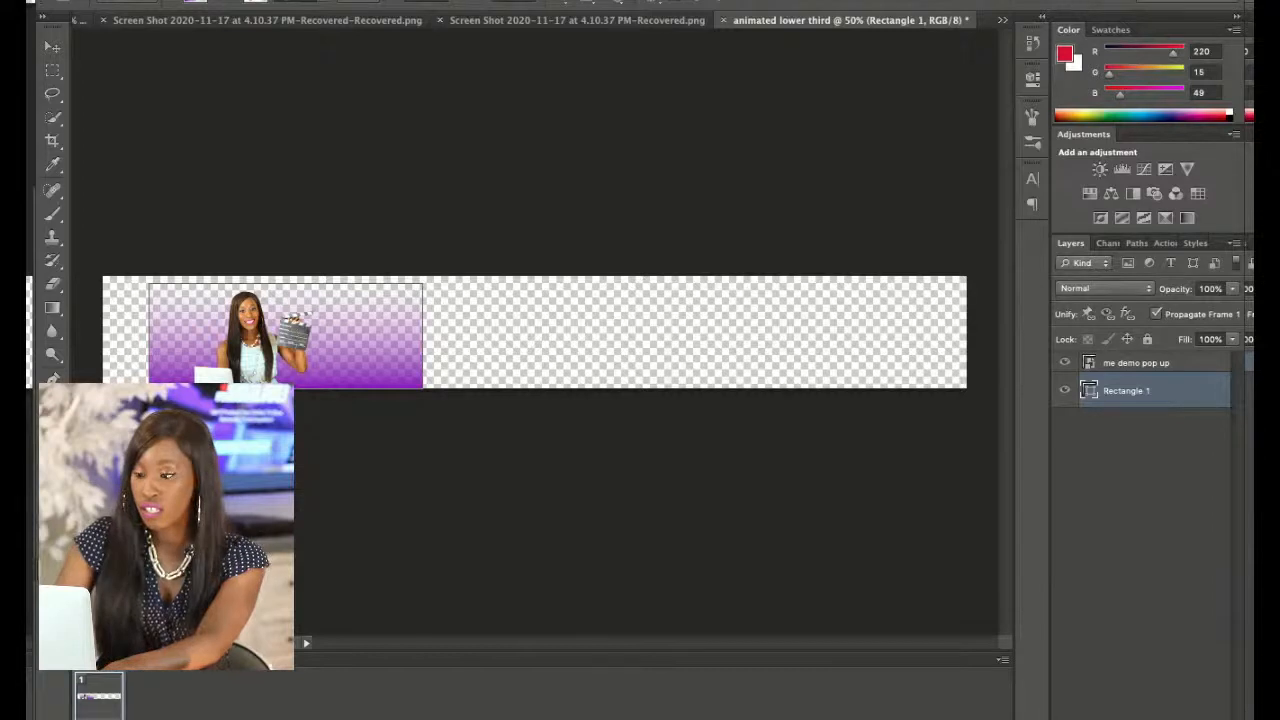
left_click(1142, 480)
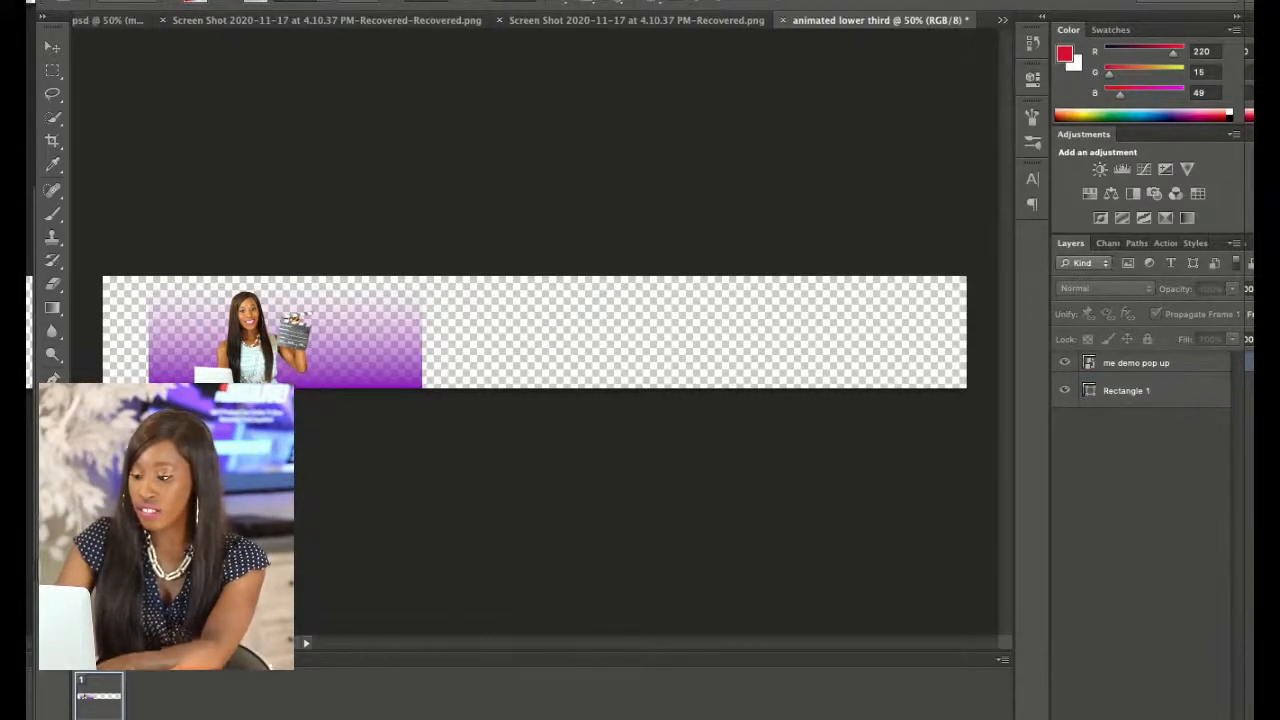
left_click(1142, 391)
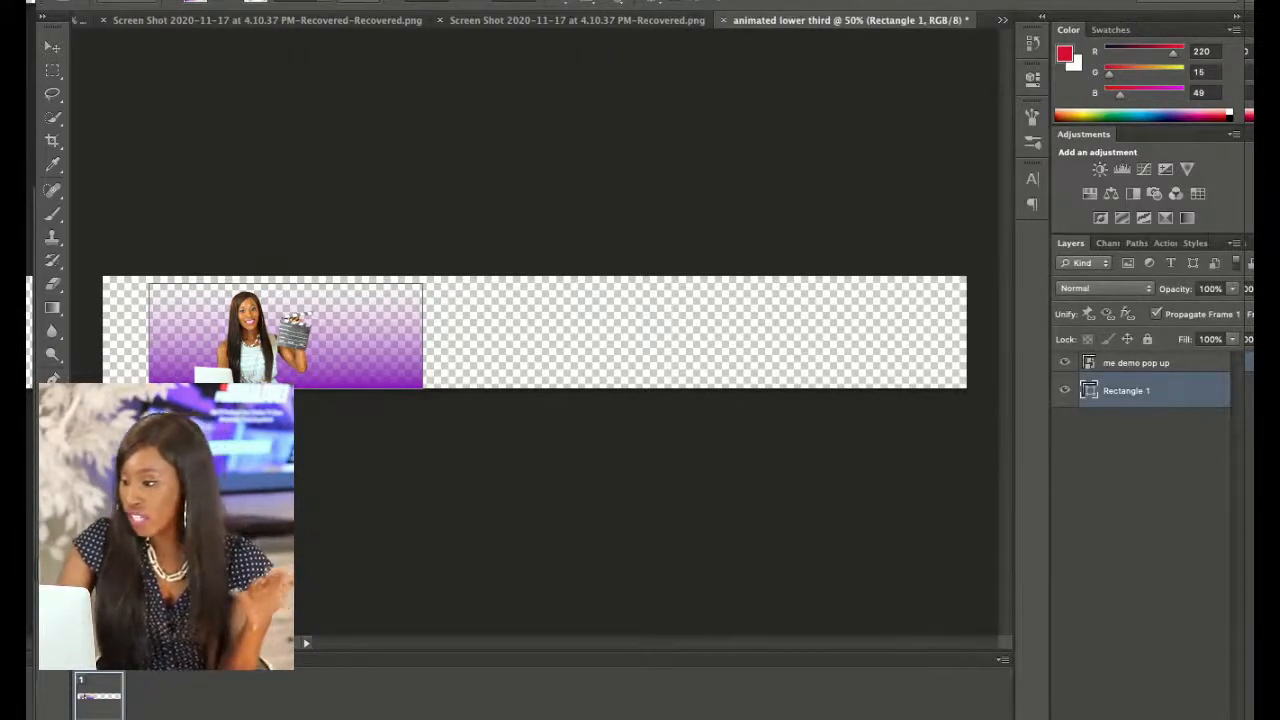
left_click(1142, 480)
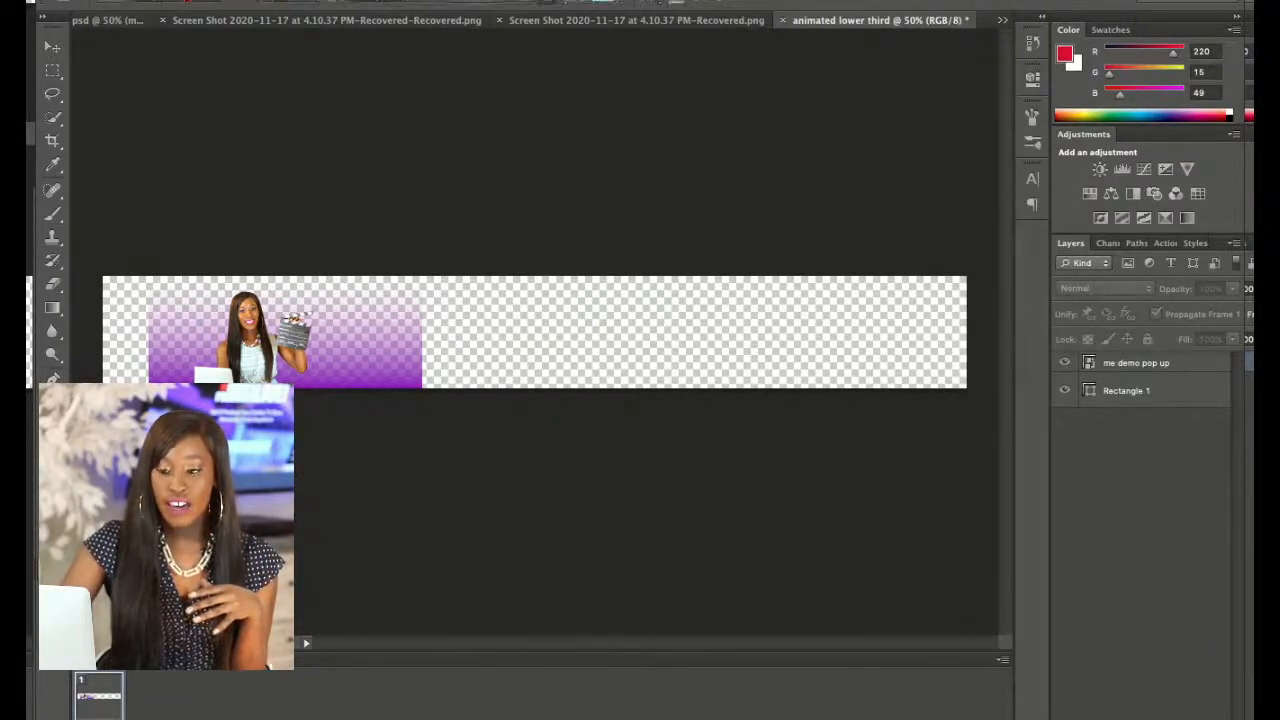
Add the headline text "READY FOR YOUR OWN SHOW" over the upper part of the gradient rectangle
left_click(341, 305)
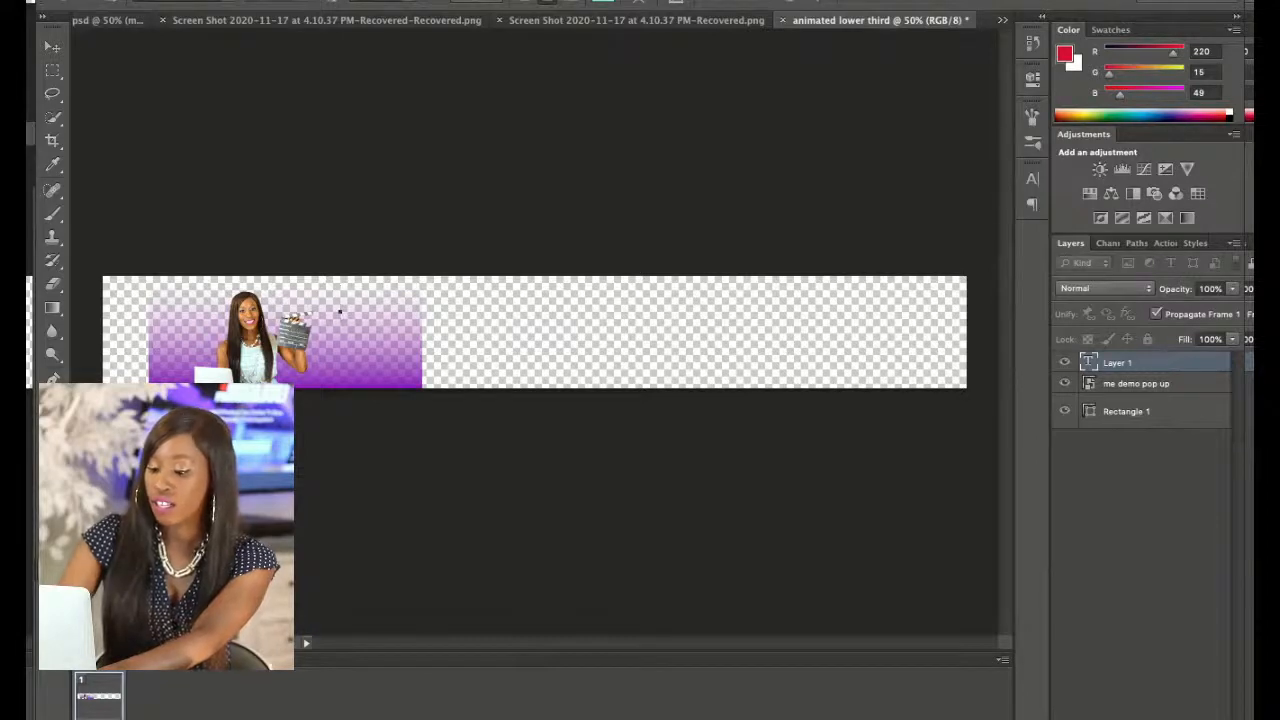
type("R")
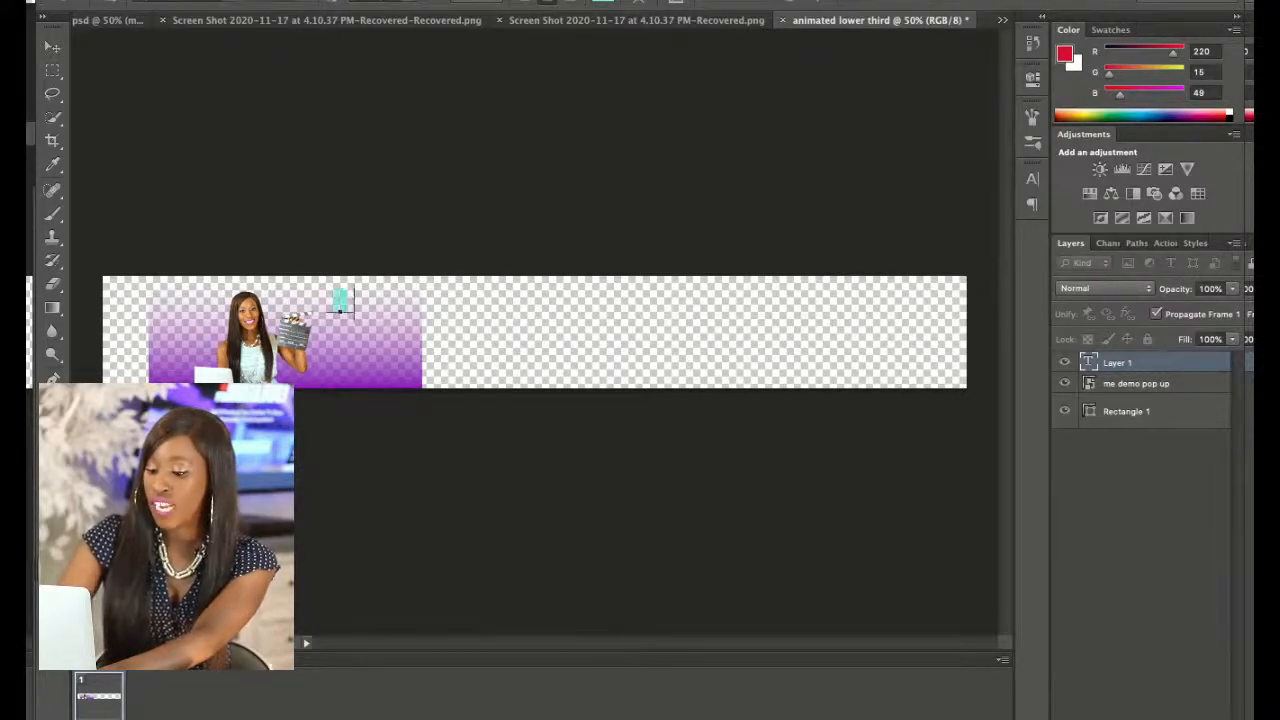
type("EADY FOR")
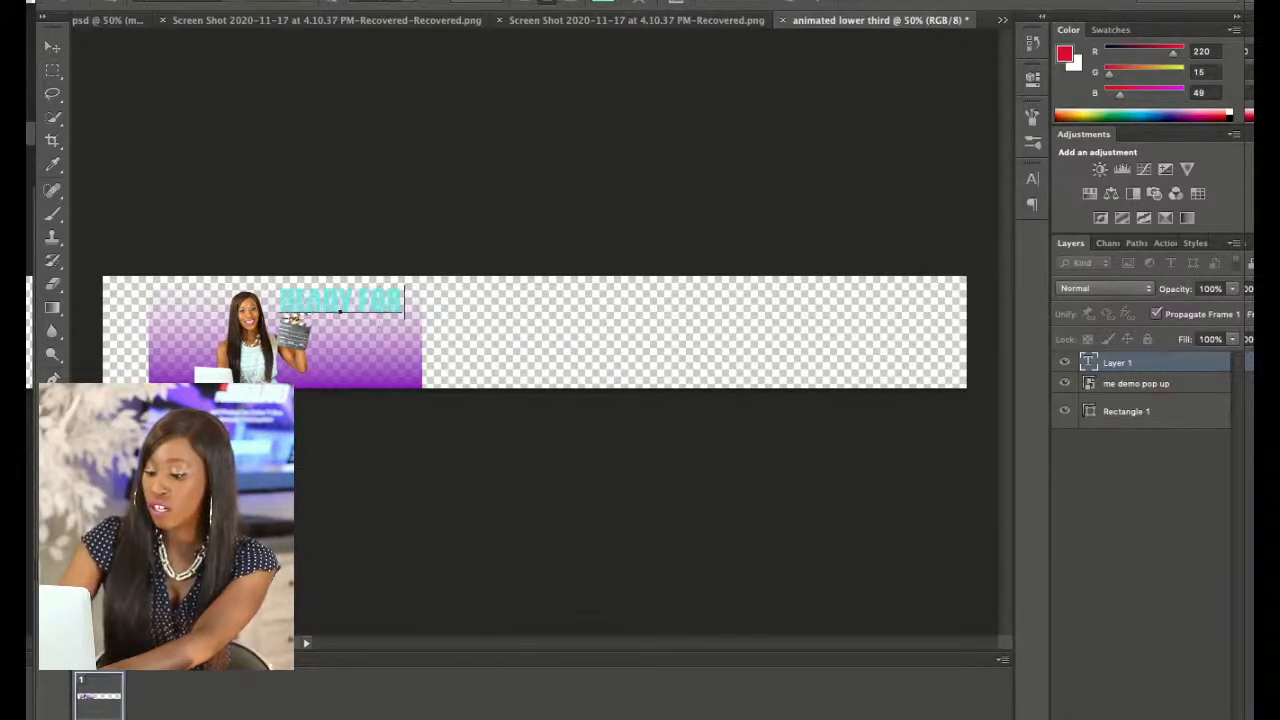
type(" YOUR")
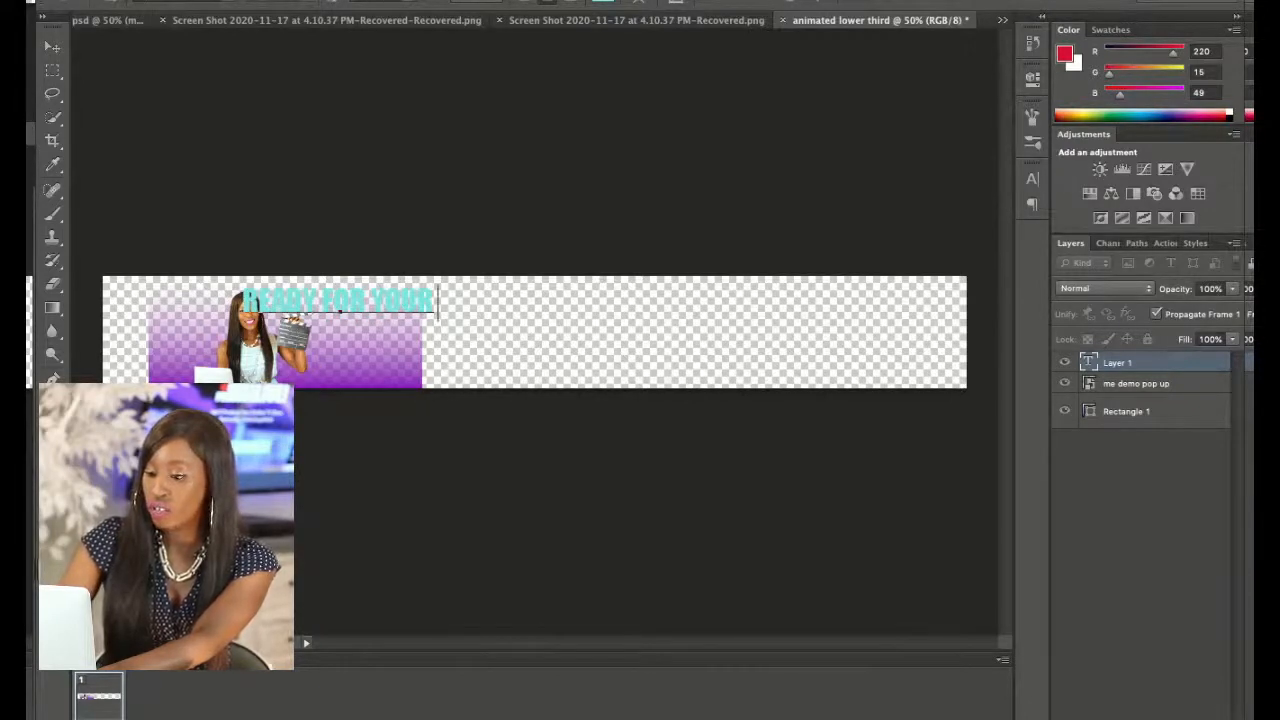
type(" OWN SHOW")
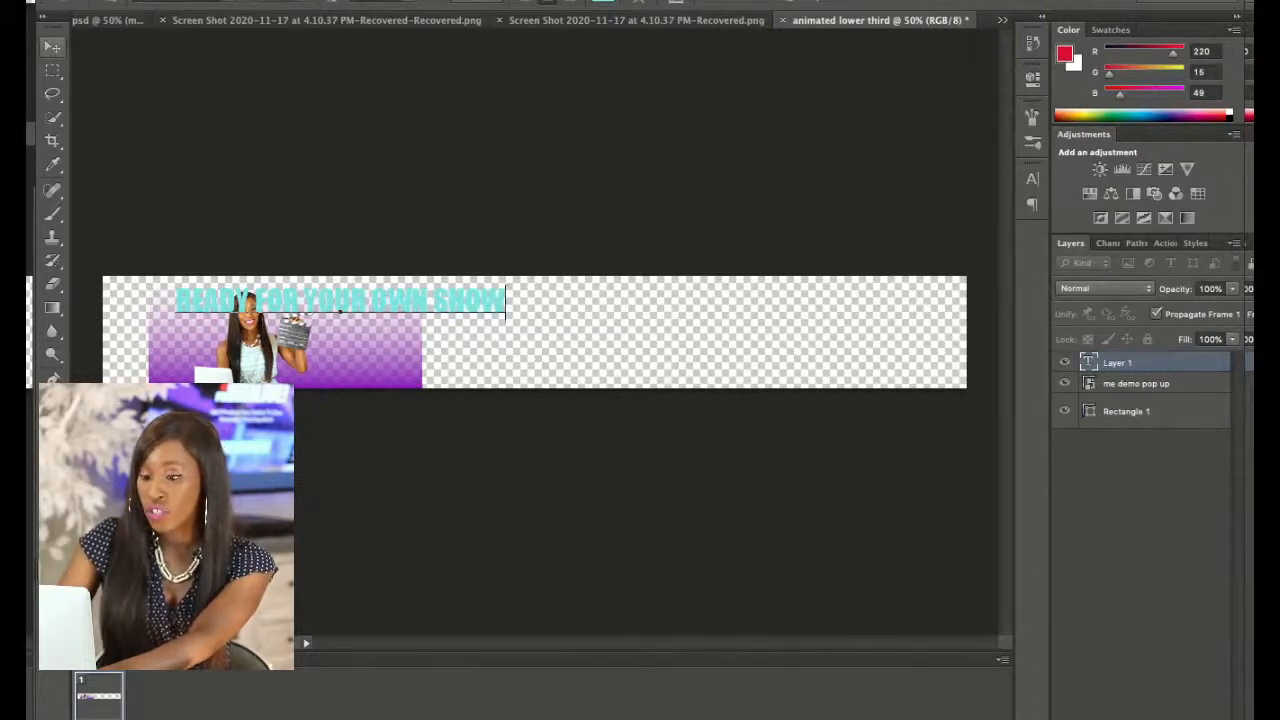
Scale the headline down to fit inside the rectangle beside the woman, near the upper edge
left_click(52, 47)
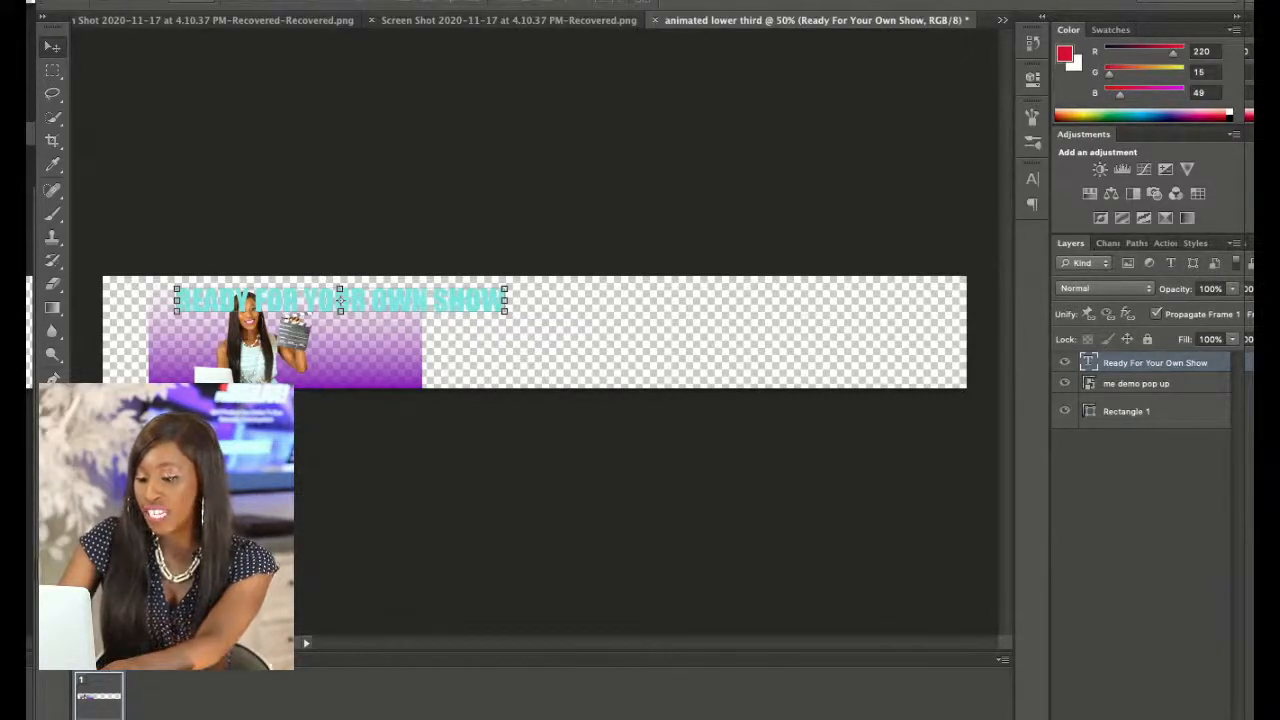
left_click_drag(505, 289, 345, 307)
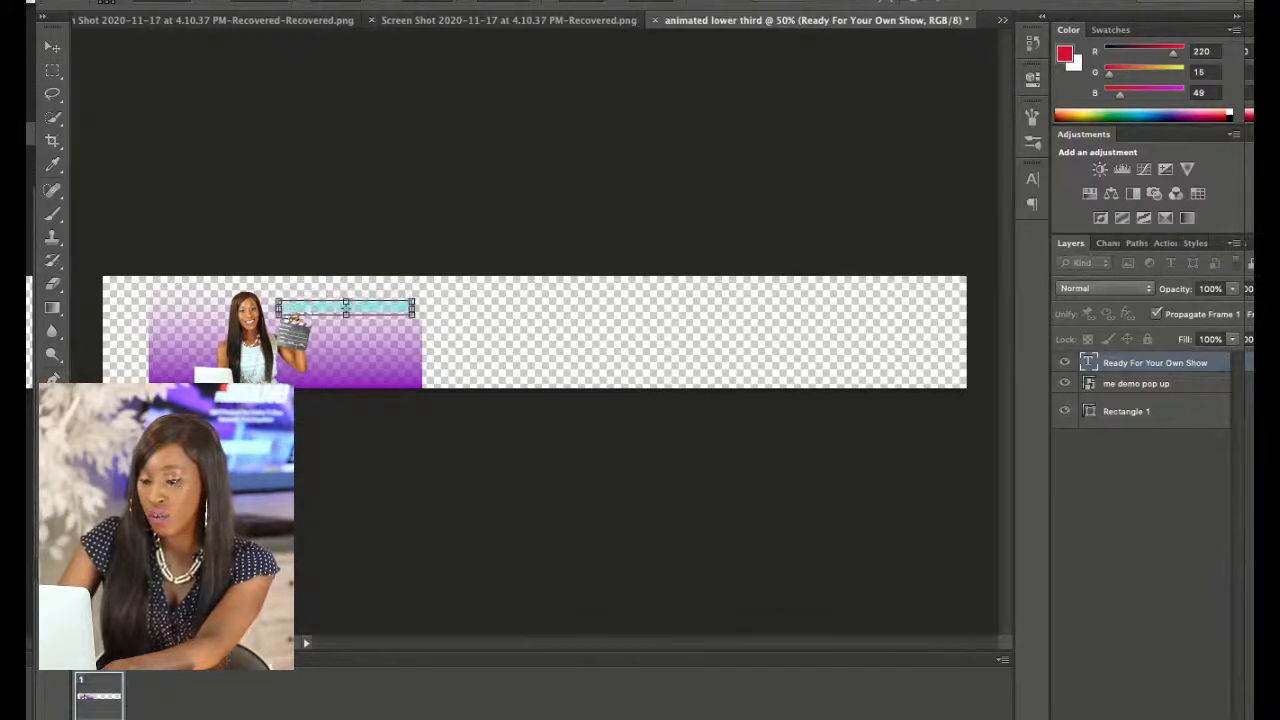
key("Return")
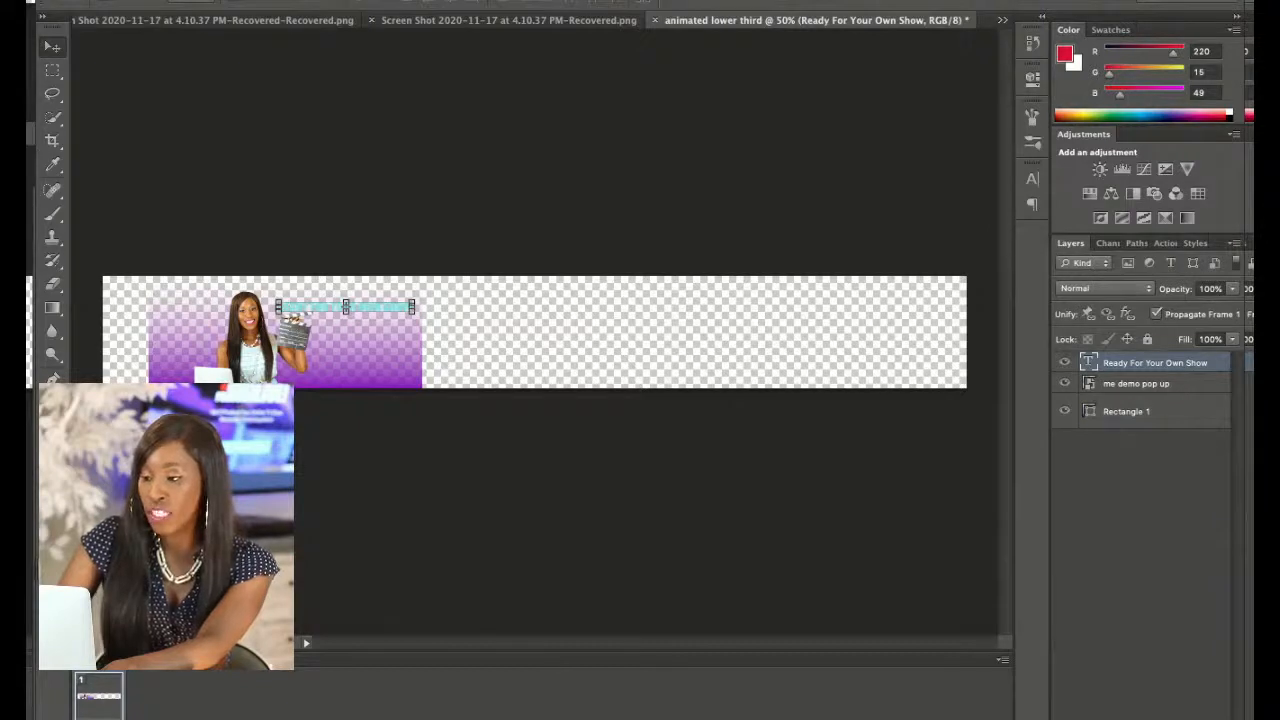
Change the "Ready For Your Own Show" text color to white
double_click(1089, 362)
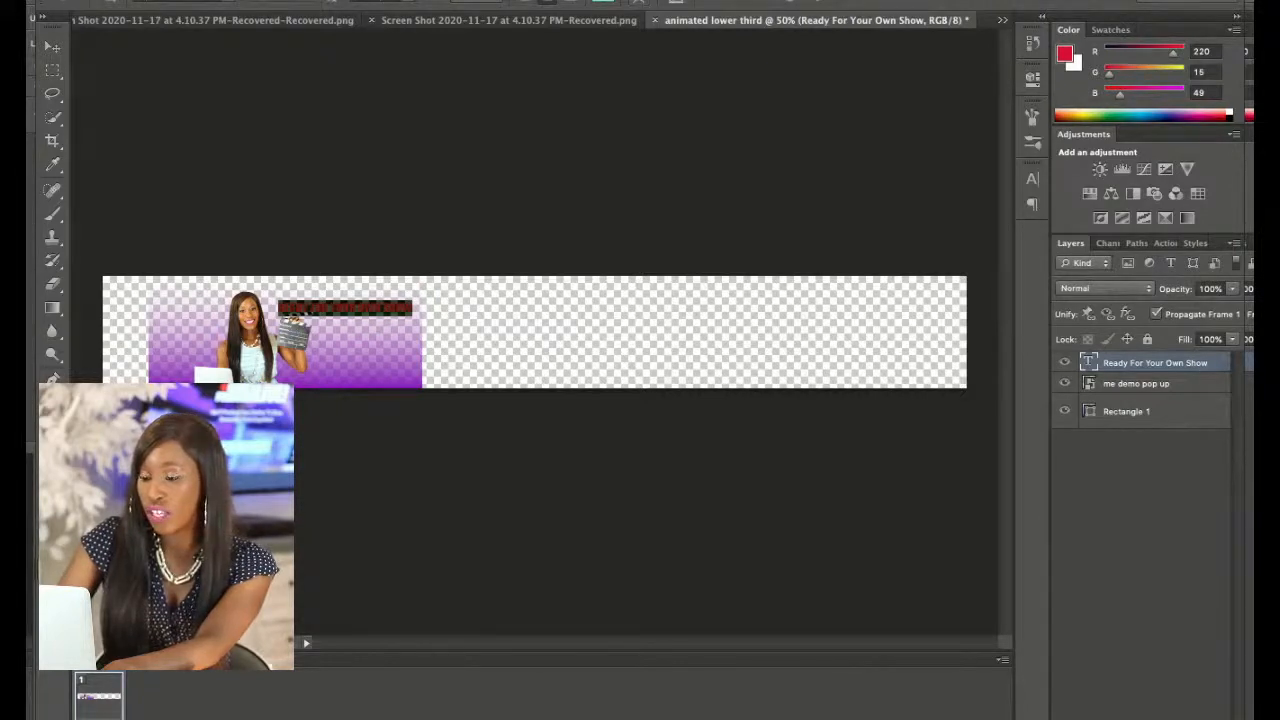
left_click(603, 2)
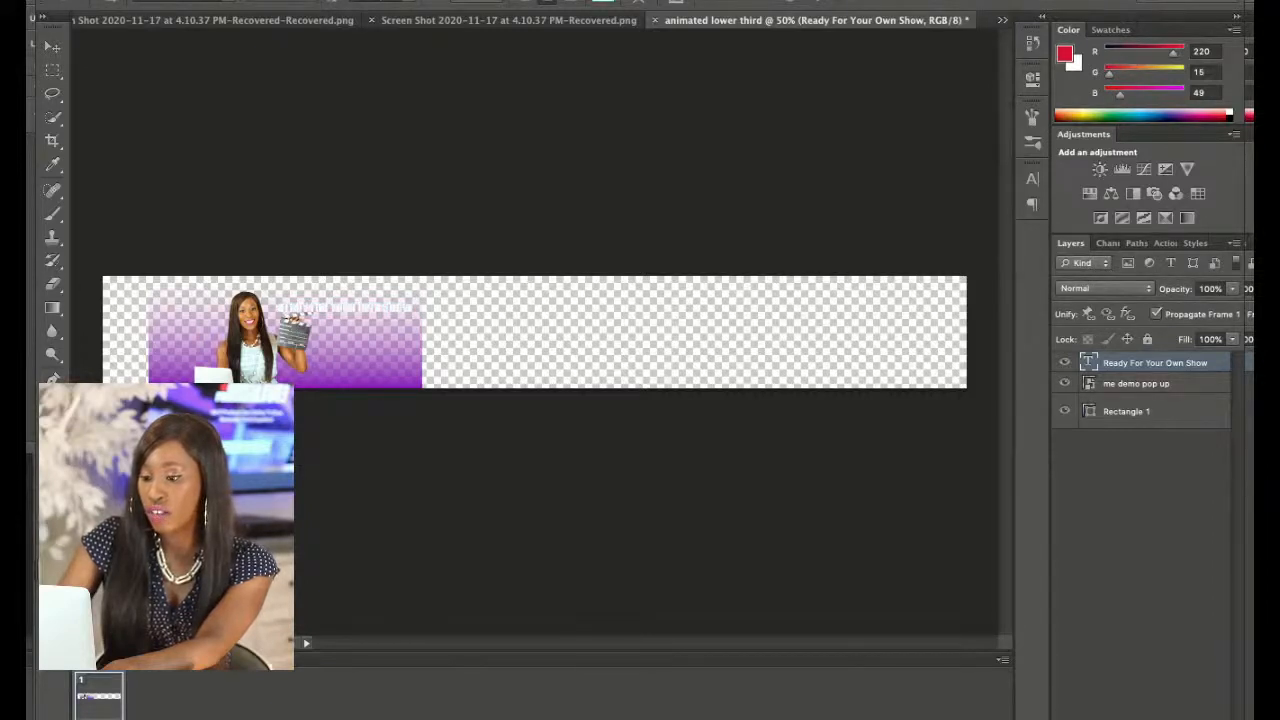
key("Return")
left_click(52, 47)
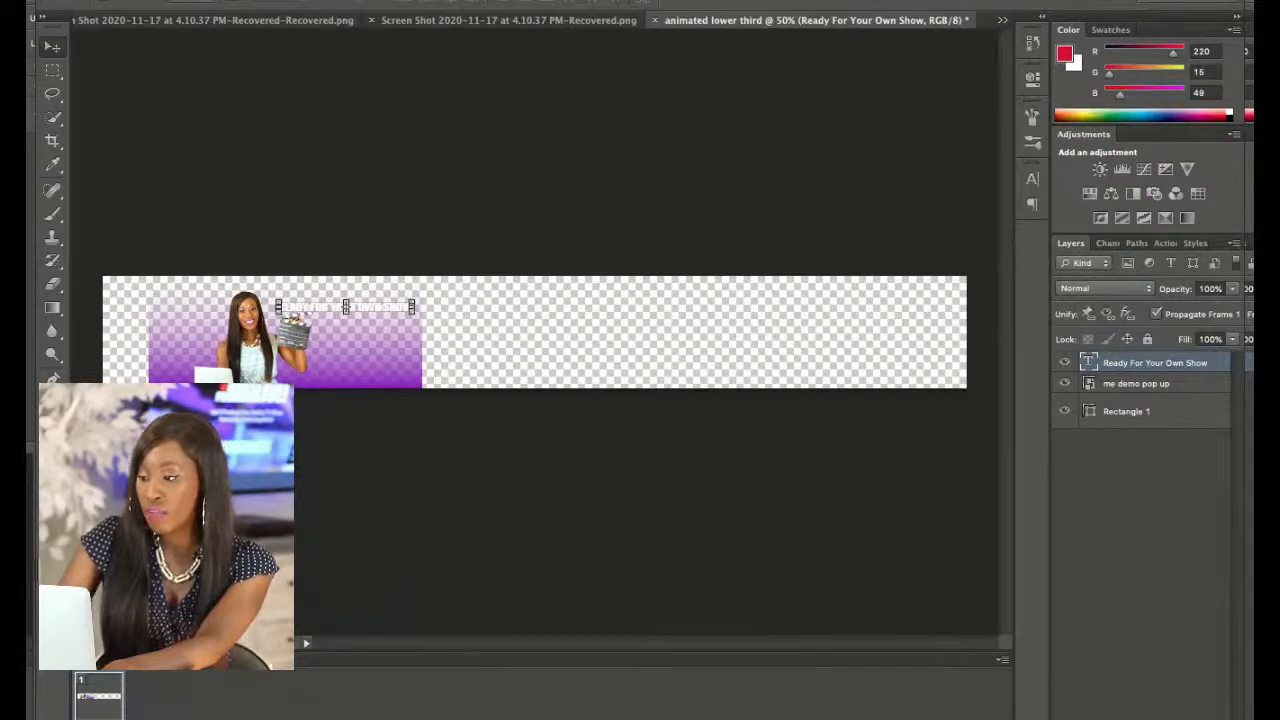
Move the woman's image to the rectangle's left end and shift the headline slightly down and left beside her
left_click(1136, 384)
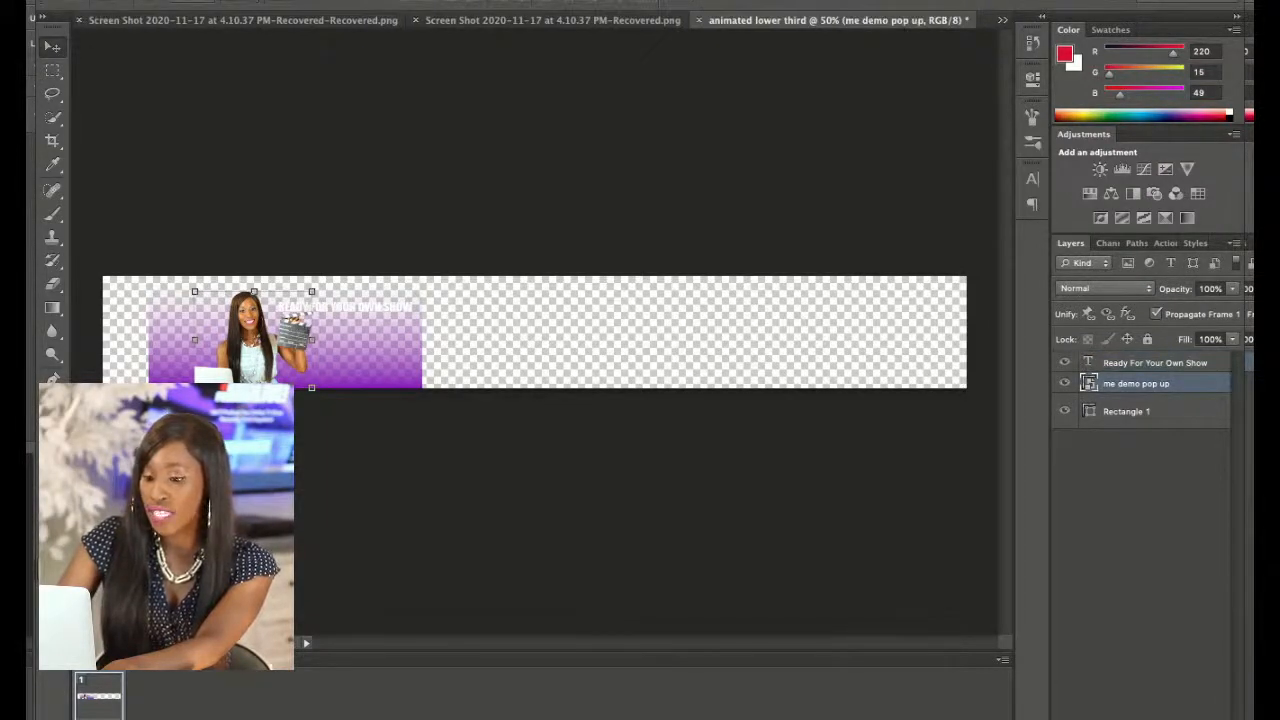
left_click_drag(250, 342, 191, 342)
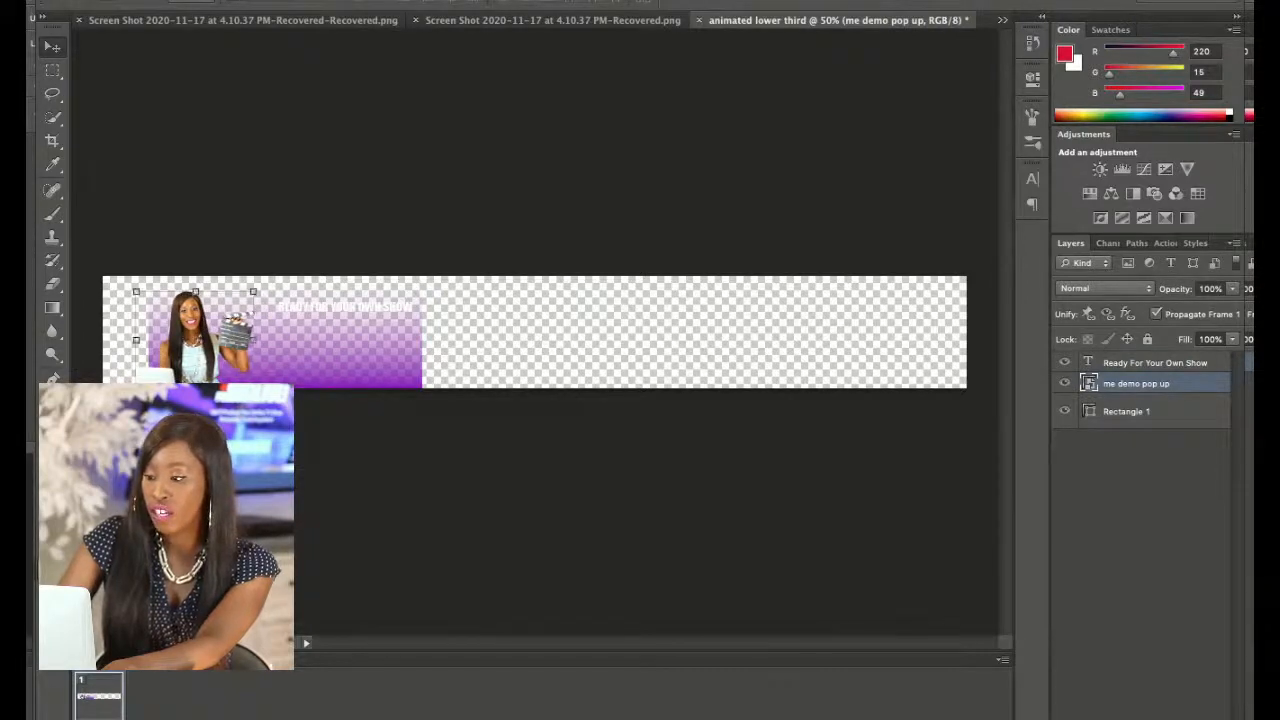
left_click(345, 309)
left_click(345, 307)
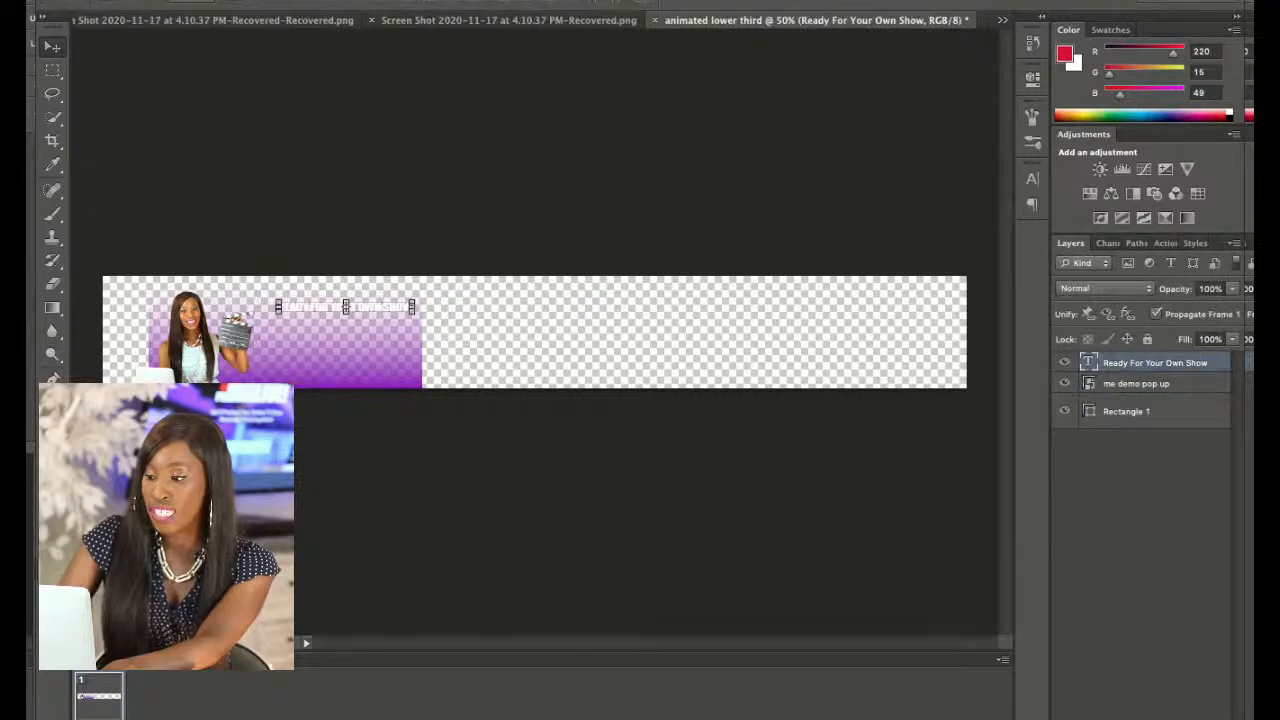
left_click_drag(345, 307, 333, 316)
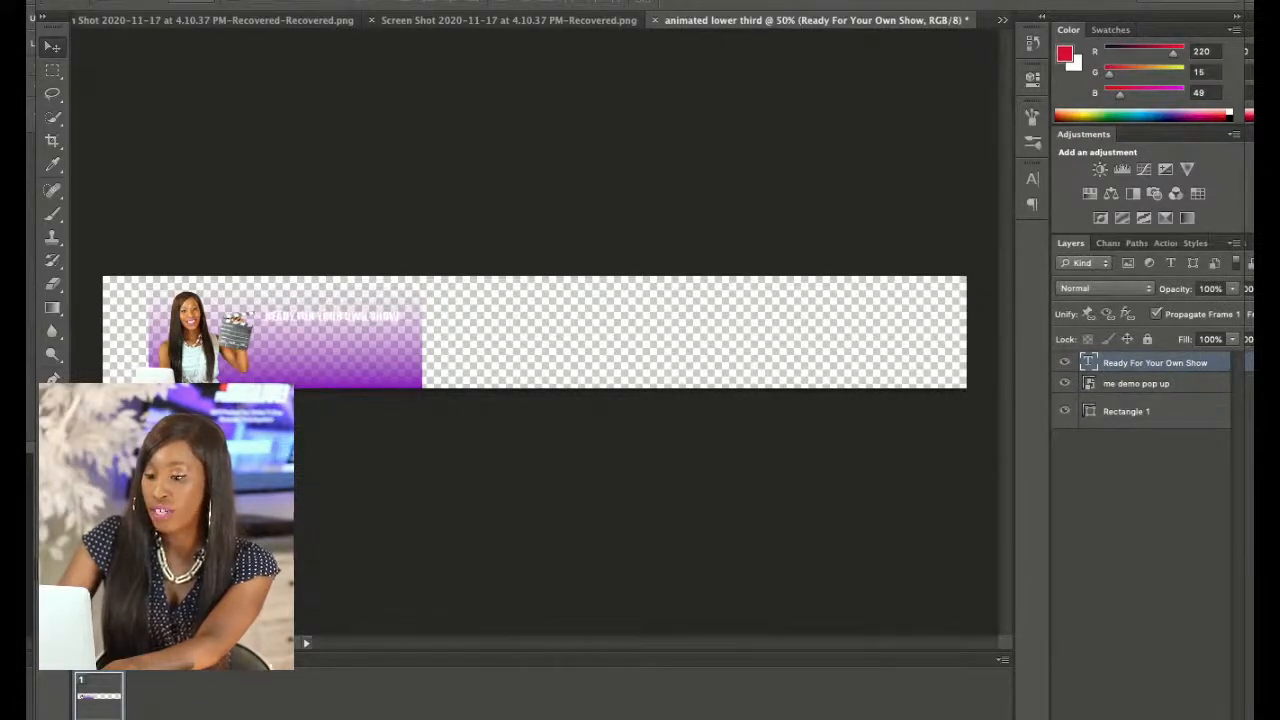
Add a separate text layer reading "LET US PRODUCE IT!" below the headline
left_click(333, 316)
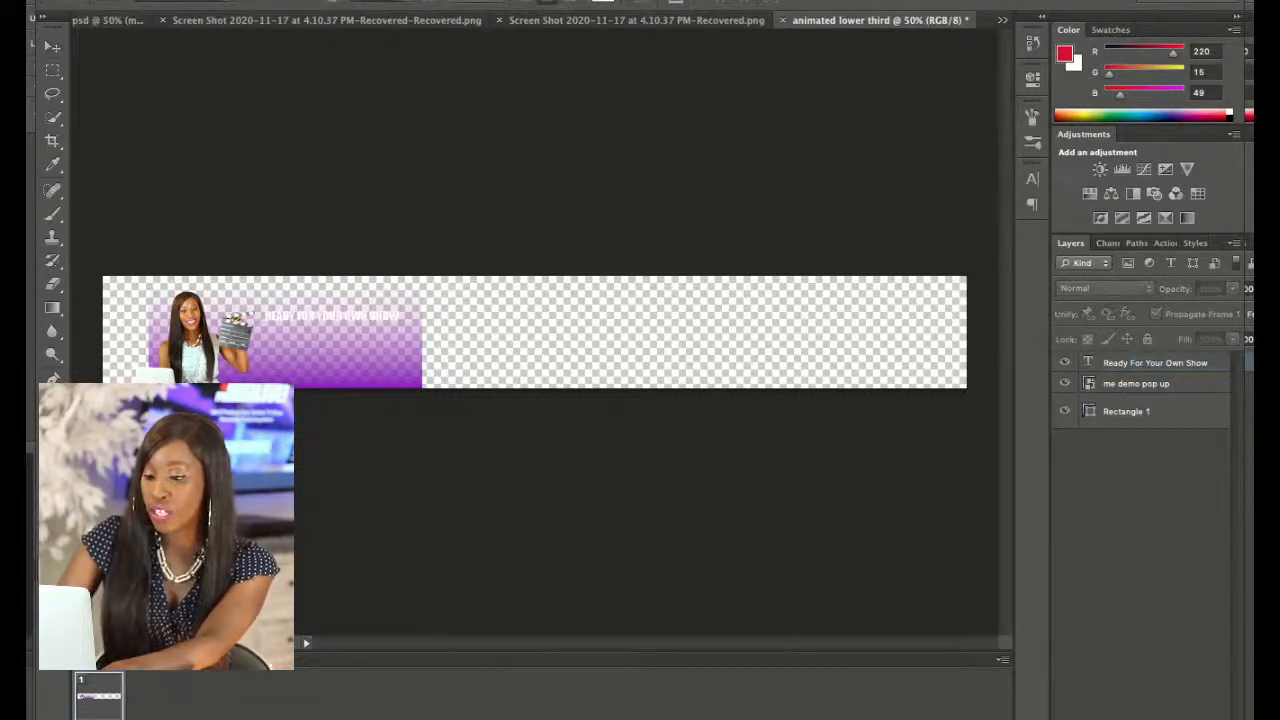
left_click(302, 345)
type("LE")
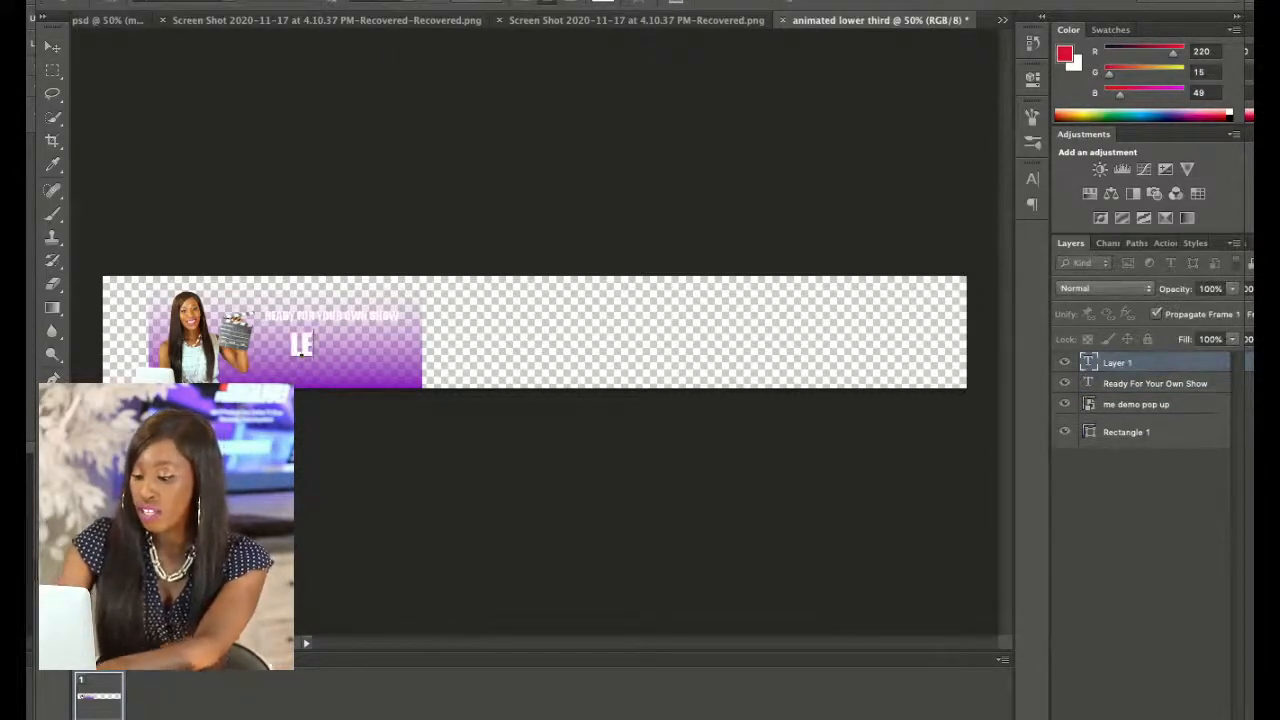
type("T US PRO")
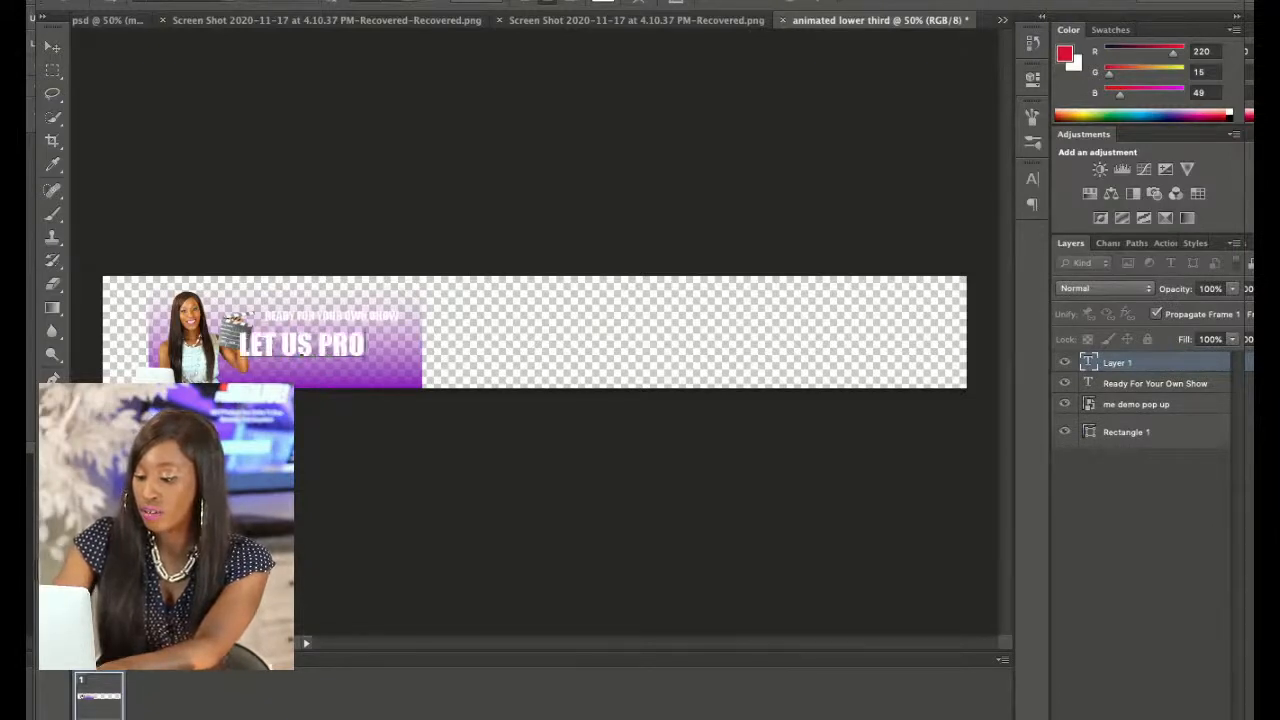
type("DUCE IT!")
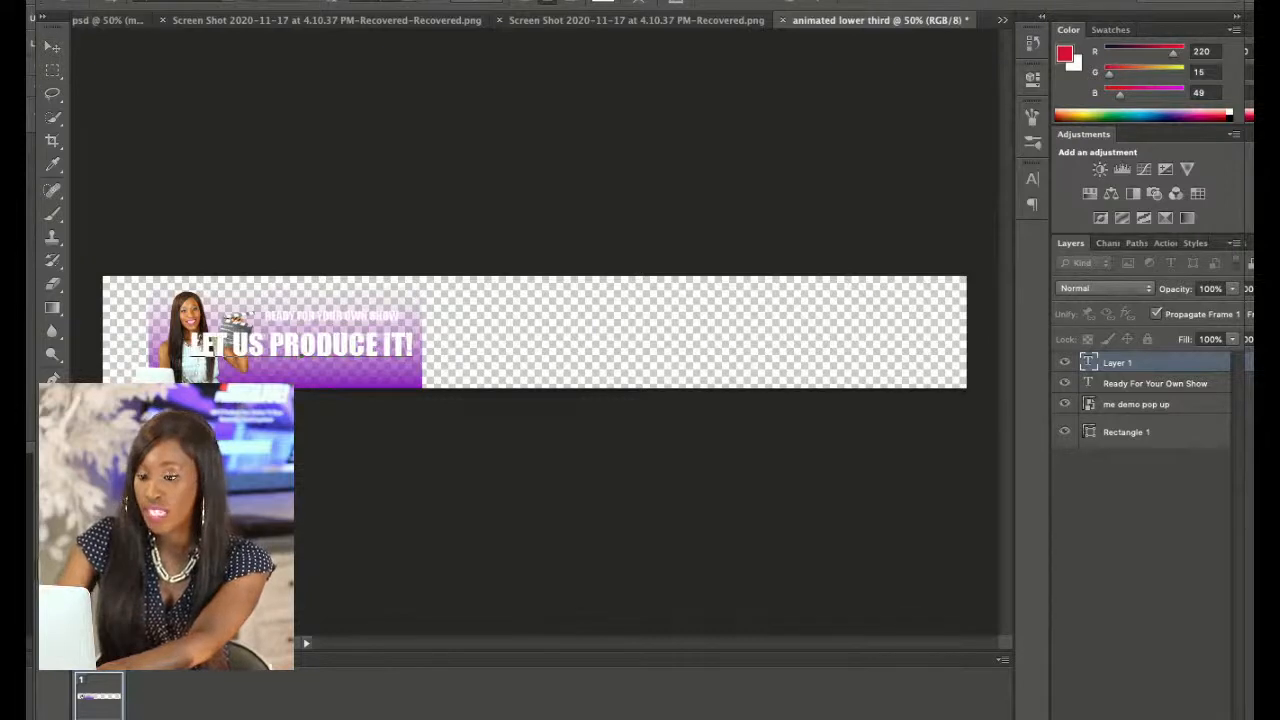
Scale down "LET US PRODUCE IT!", place it directly under the headline beside the woman, and deselect it
left_click(52, 47)
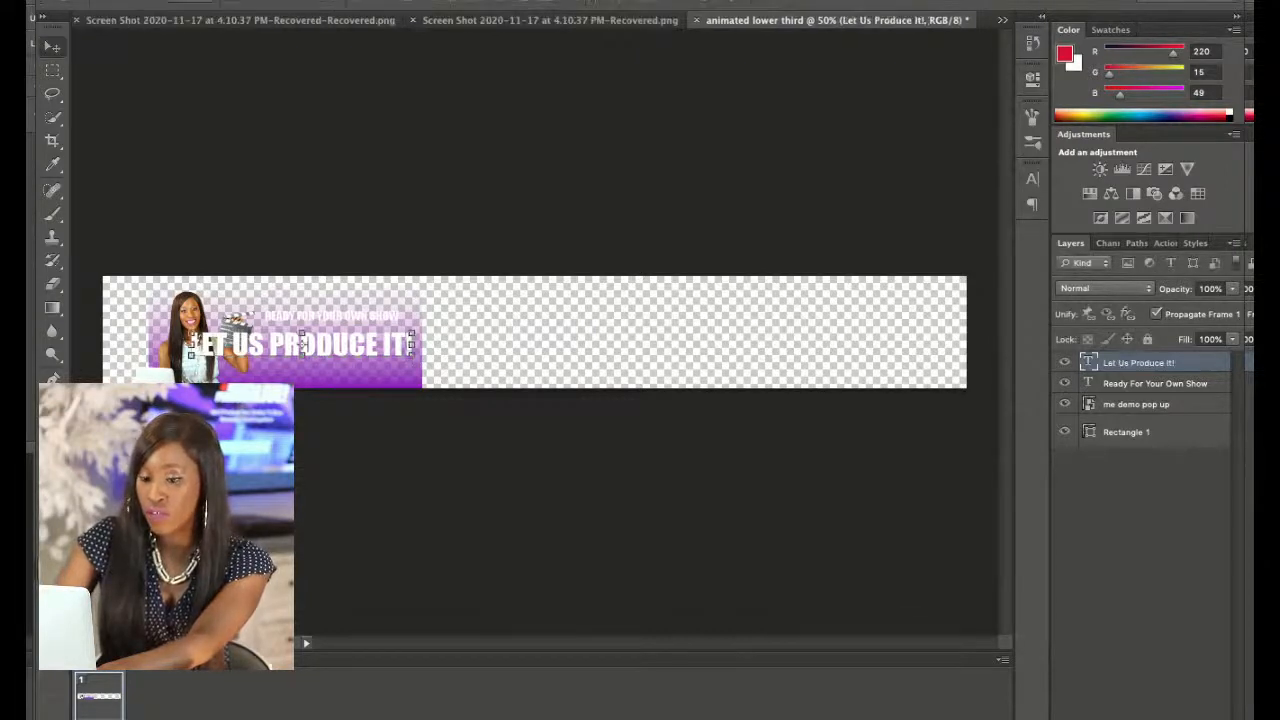
left_click_drag(411, 333, 348, 340)
left_click_drag(268, 350, 334, 333)
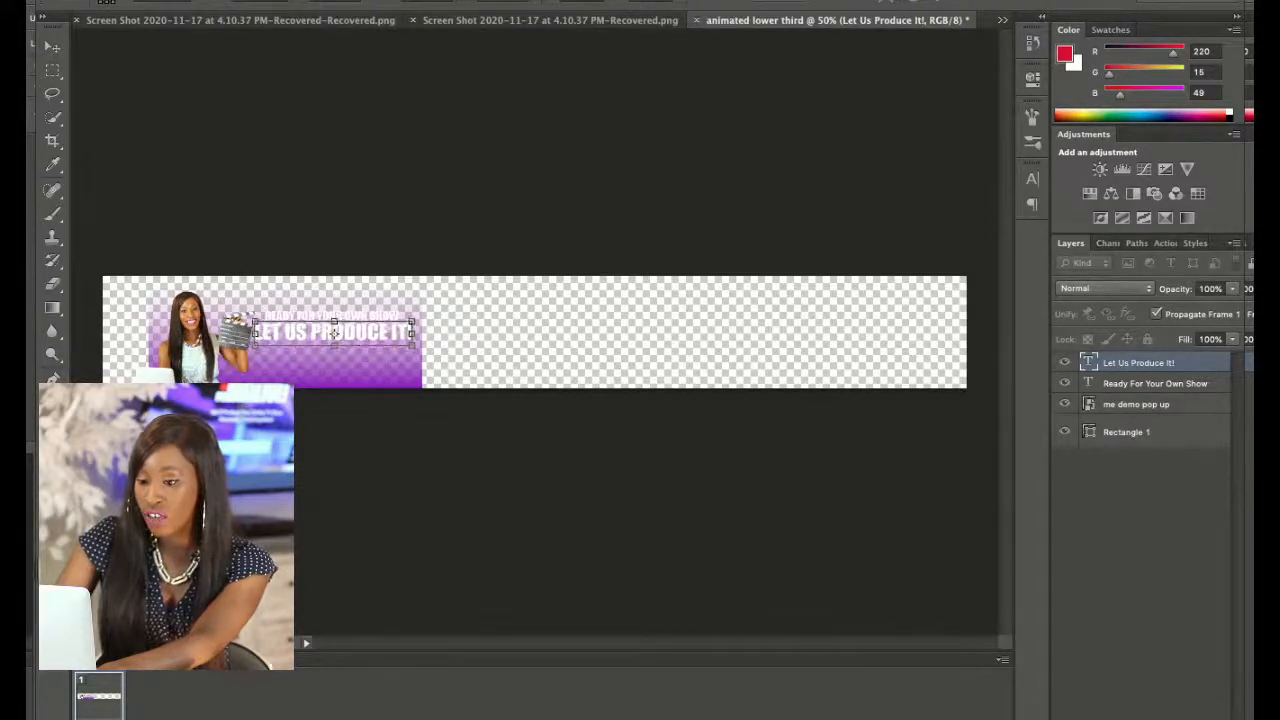
key("Return")
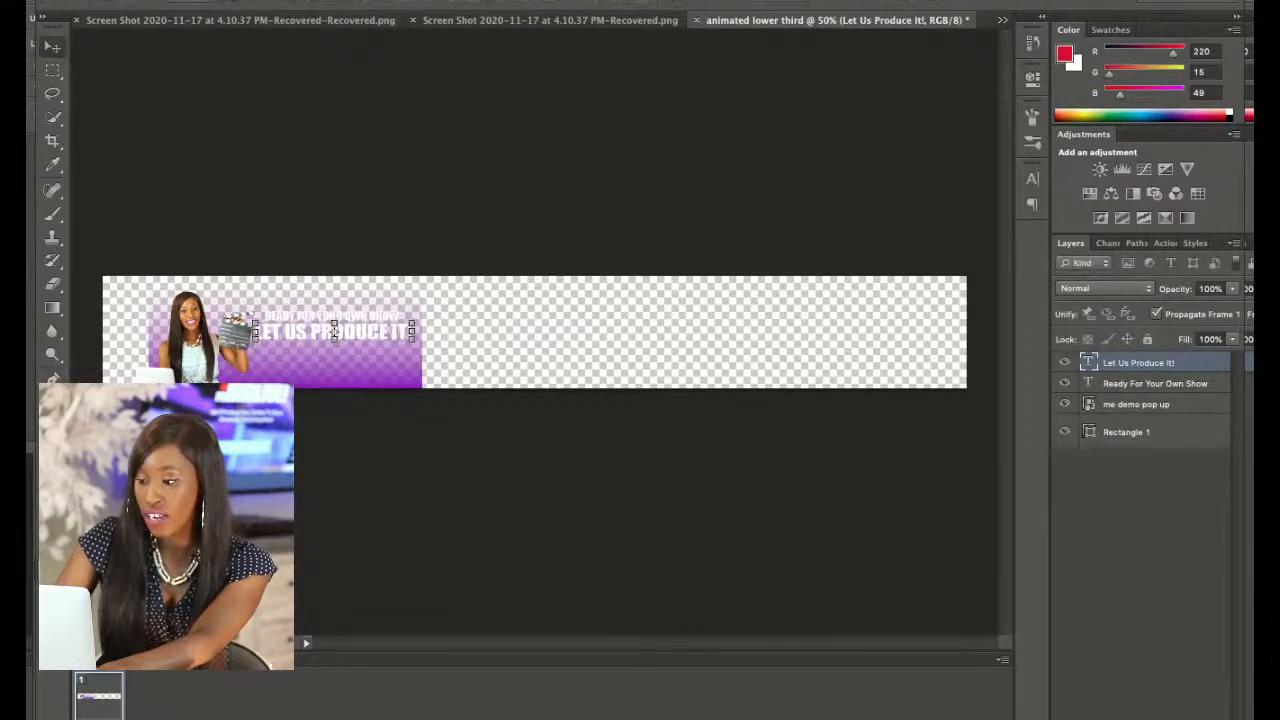
left_click(400, 450)
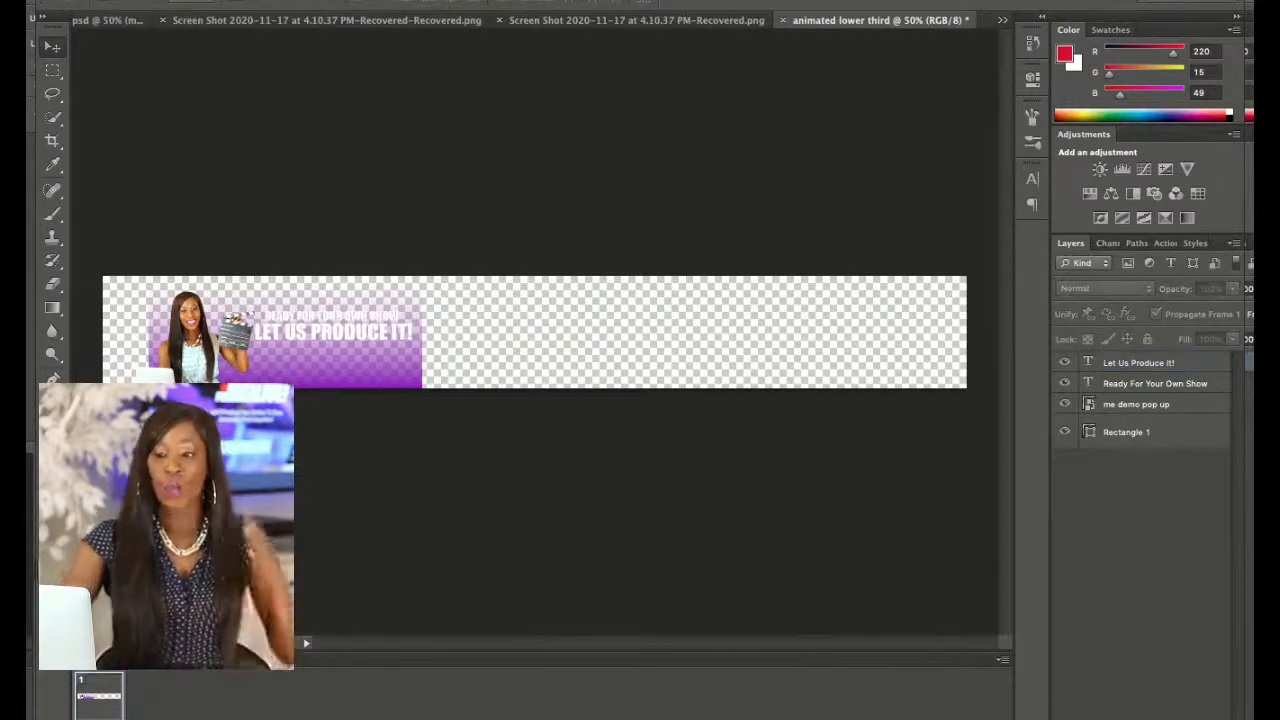
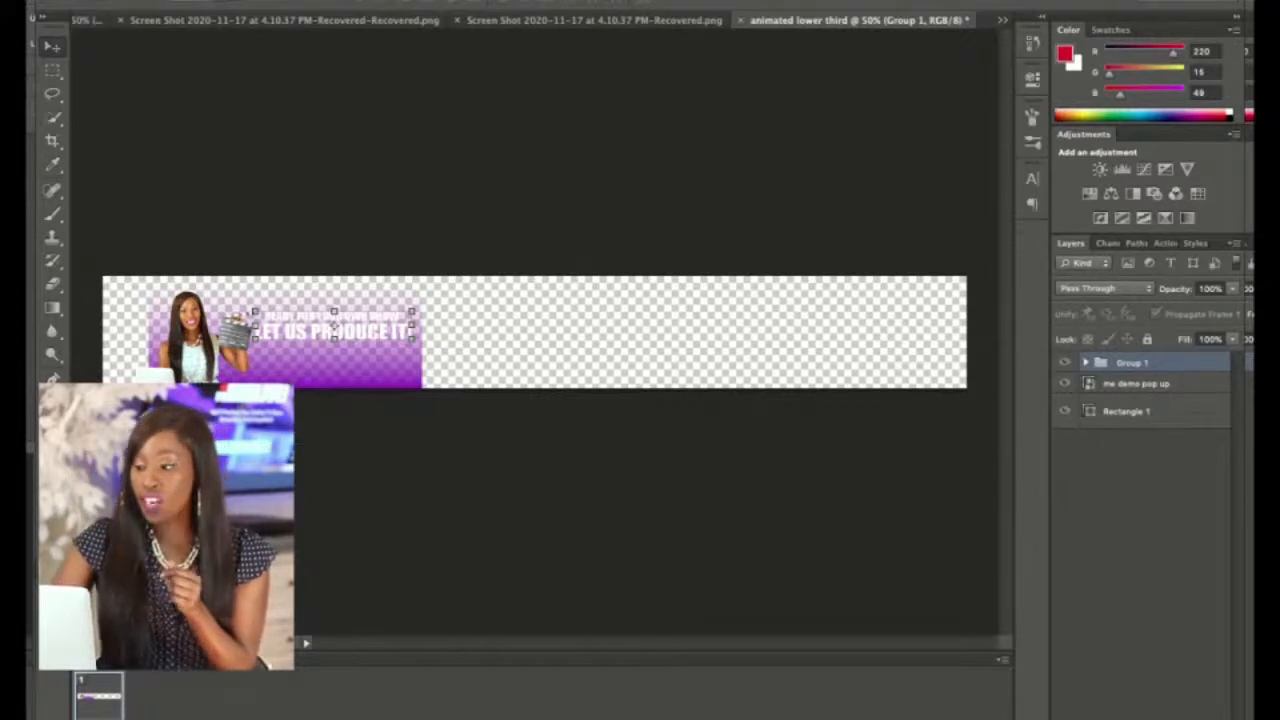
Select the text group above the woman's image, toggle its visibility to preview it, and leave it hidden
left_click(190, 335)
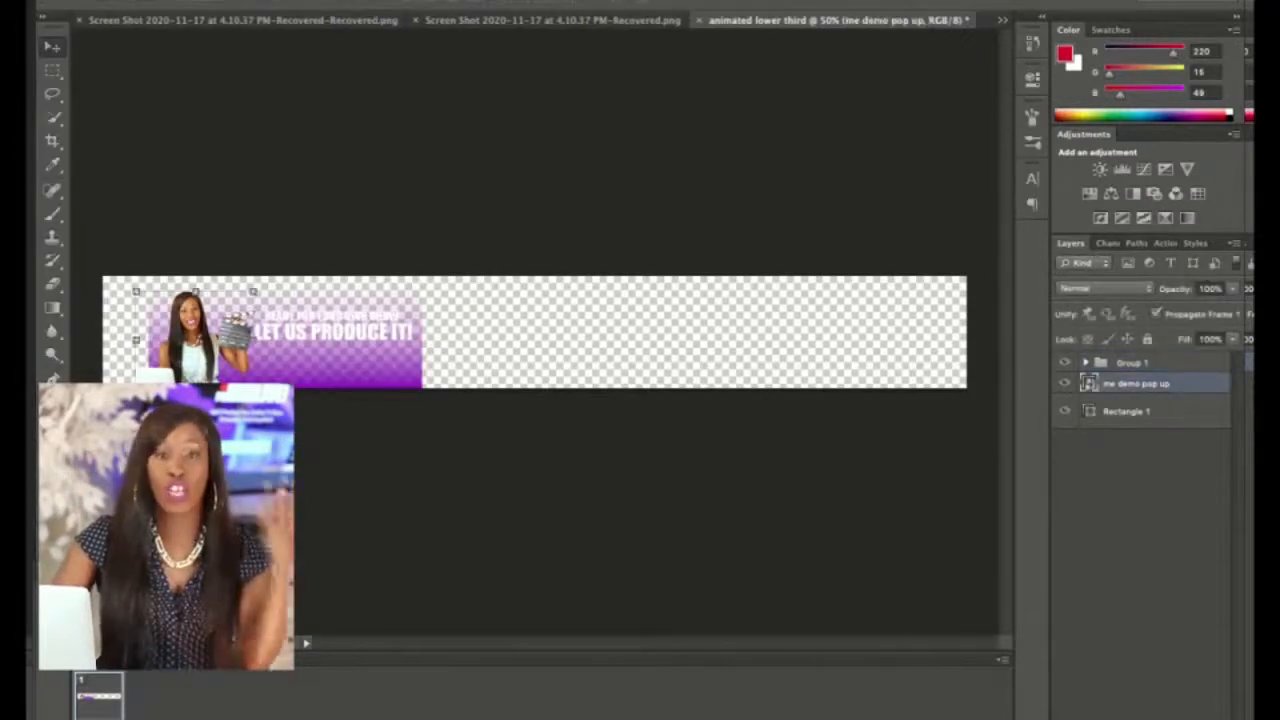
left_click(286, 336)
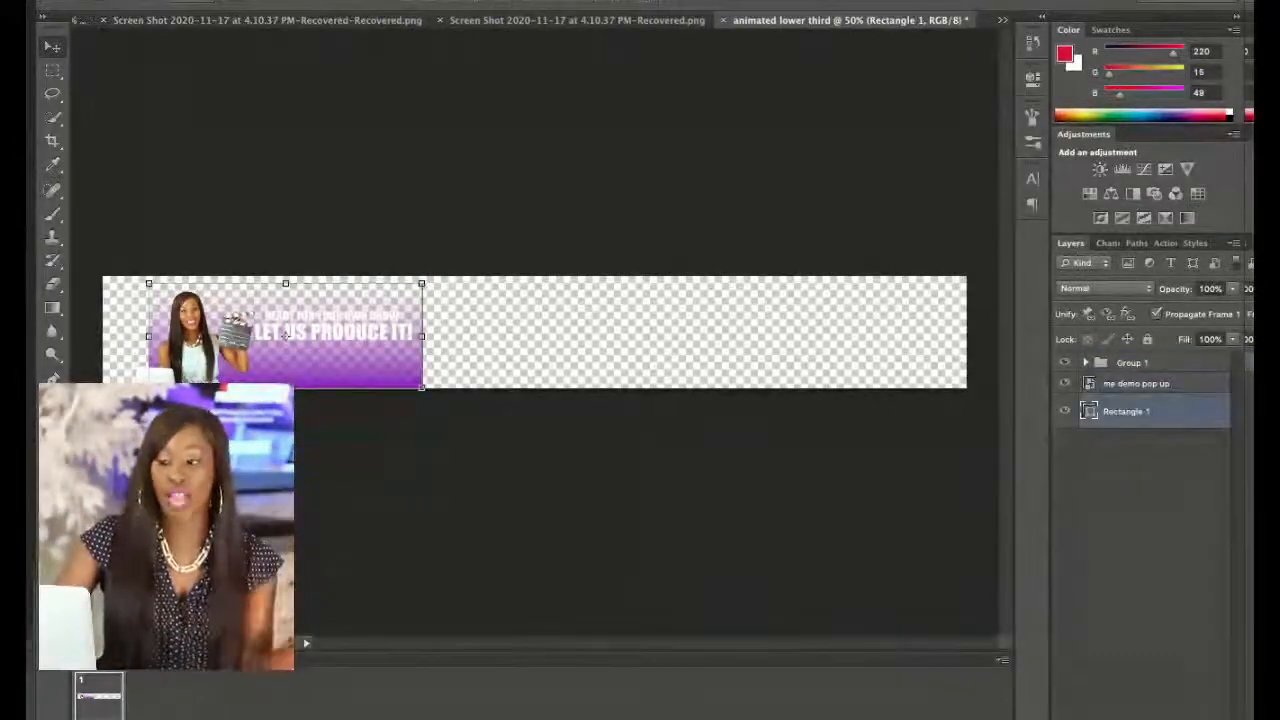
left_click(335, 330)
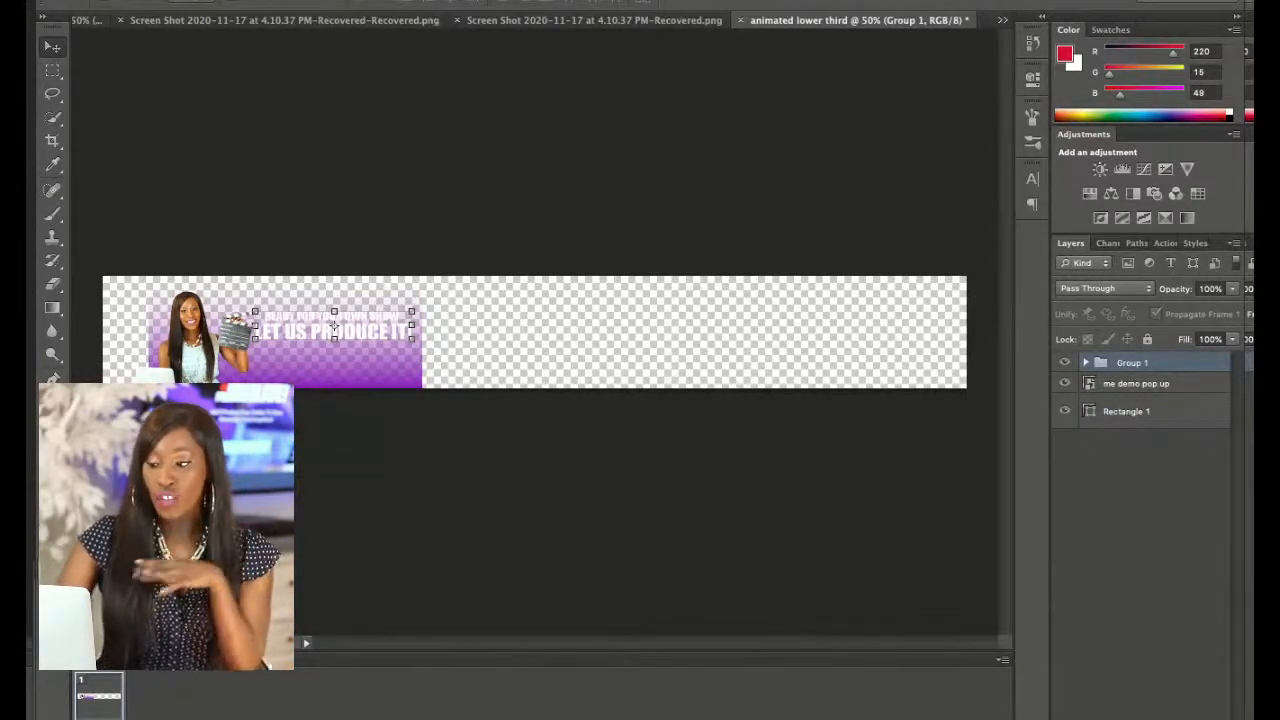
left_click(1065, 362)
left_click(1065, 362)
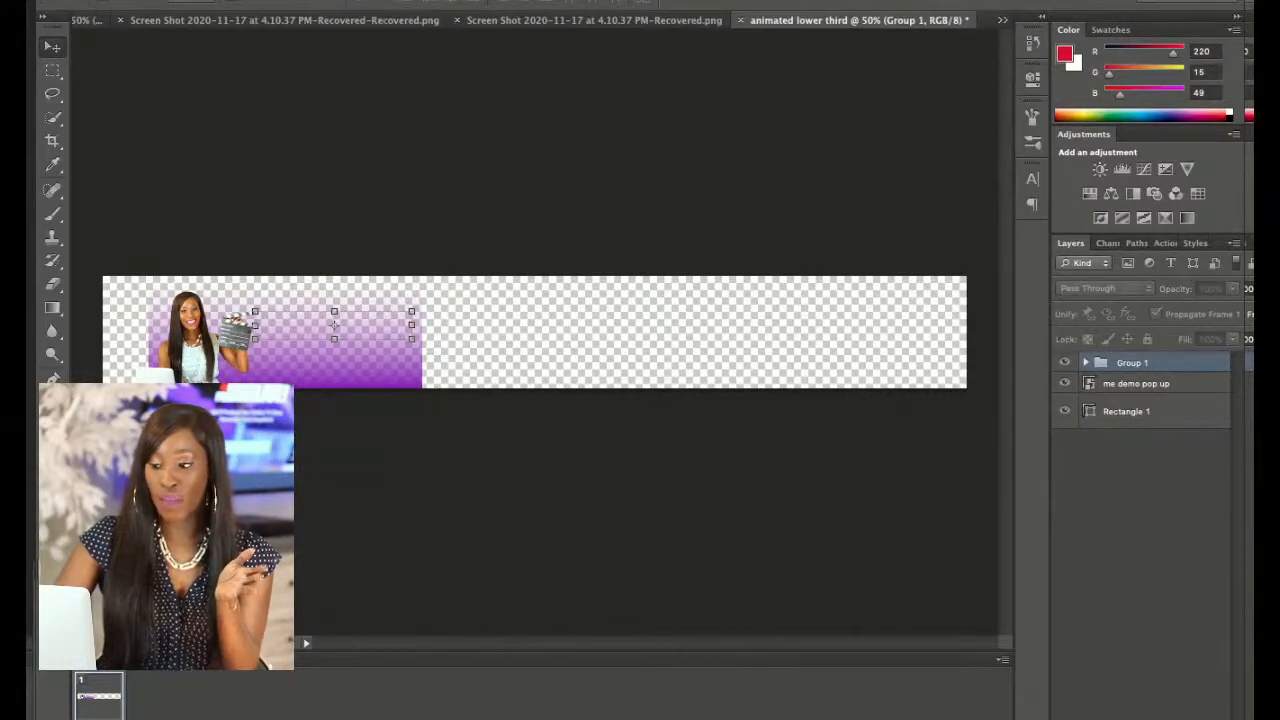
left_click(1065, 362)
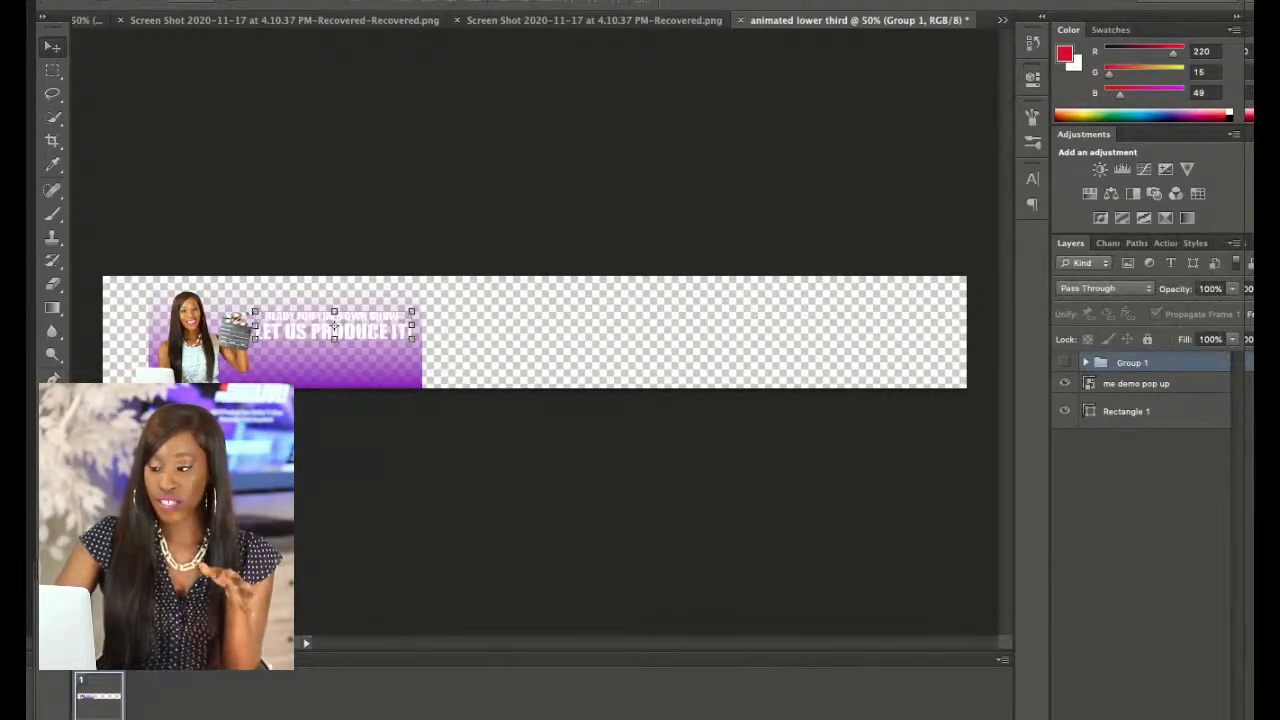
left_click(1065, 362)
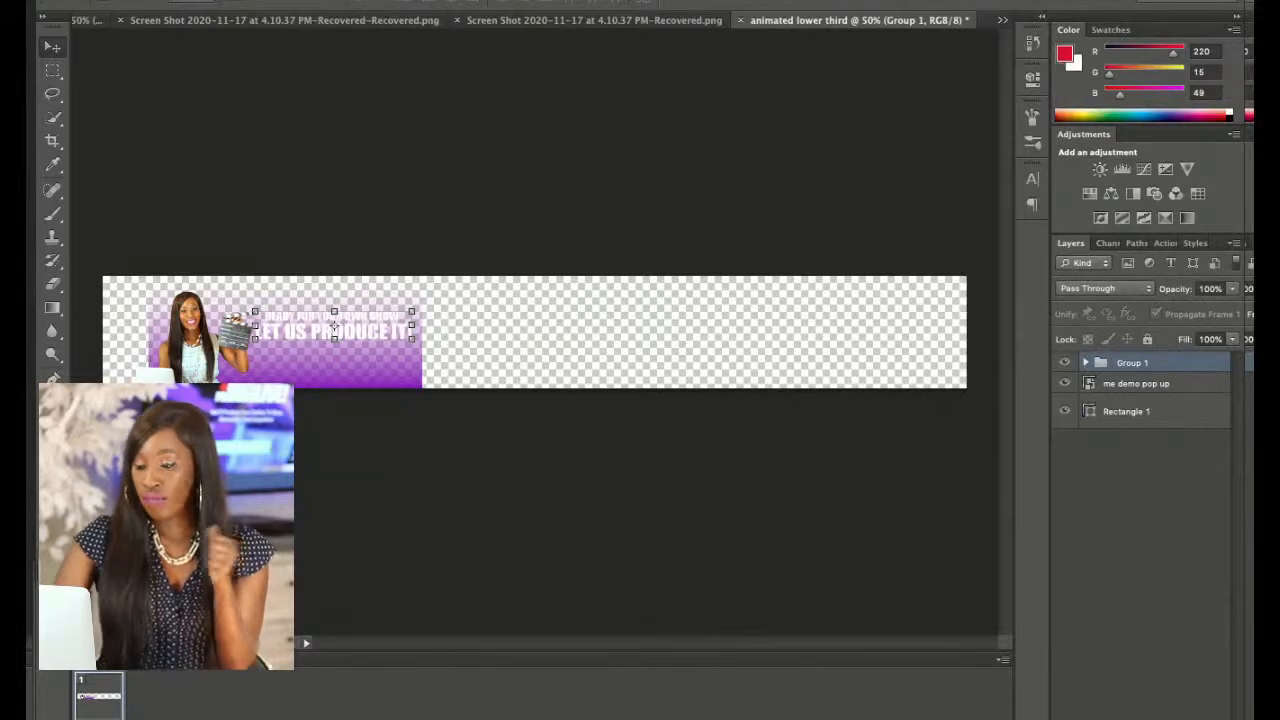
left_click(1065, 362)
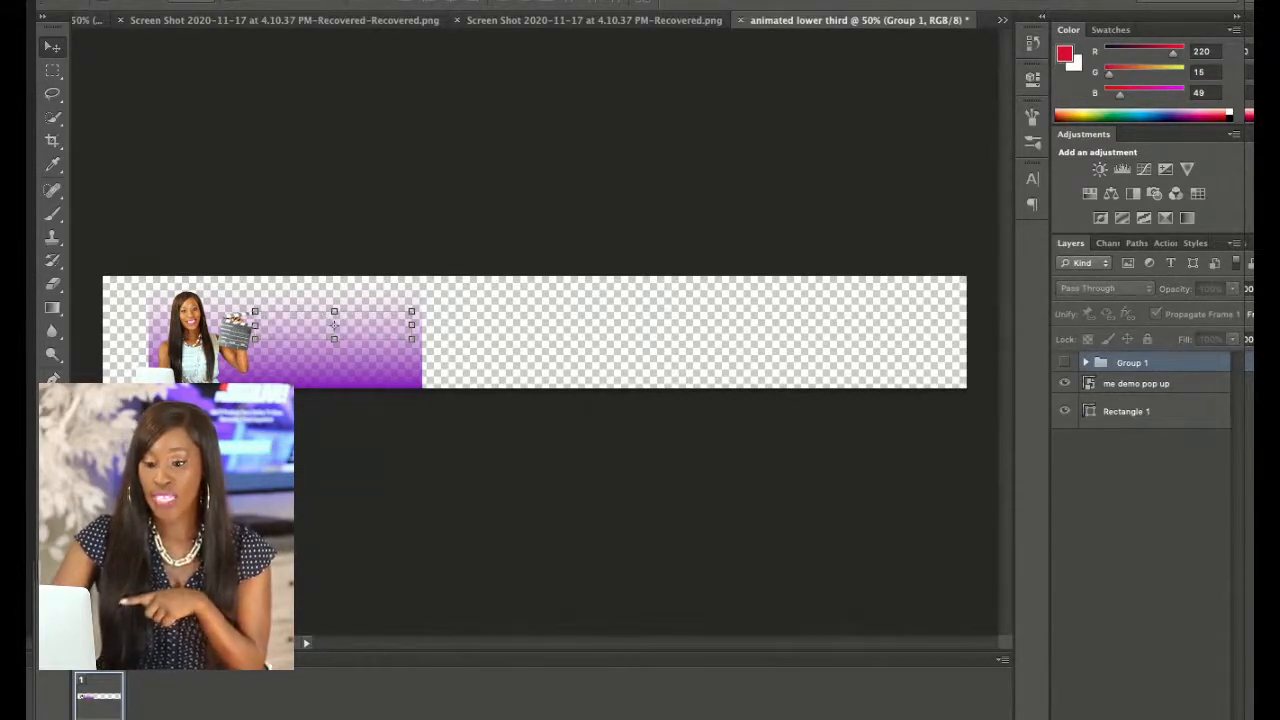
key("t")
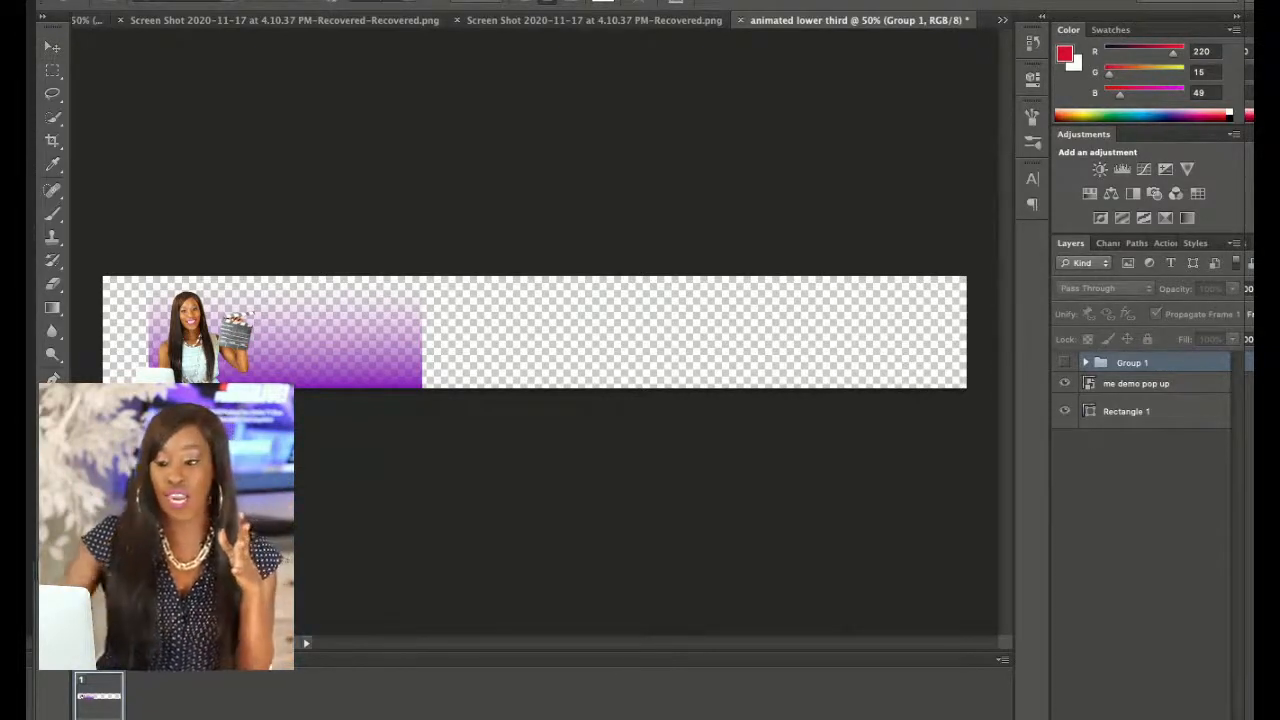
left_click(277, 315)
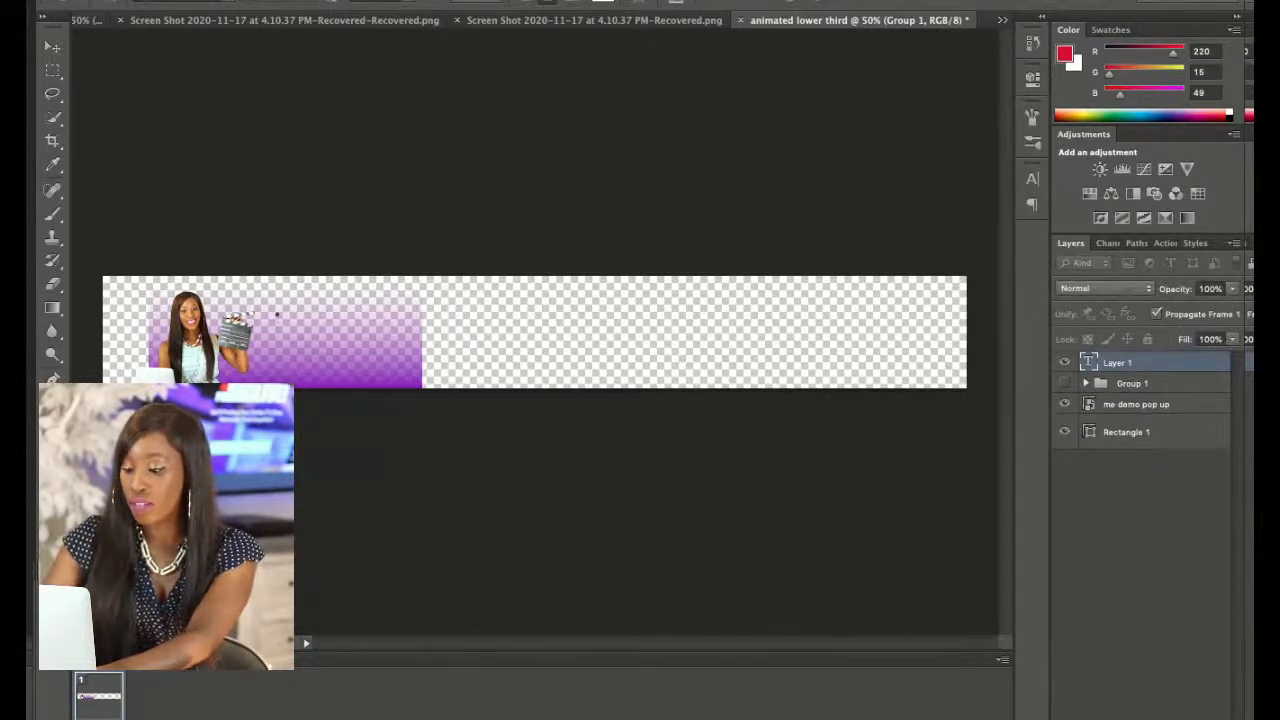
type("WWW.RE")
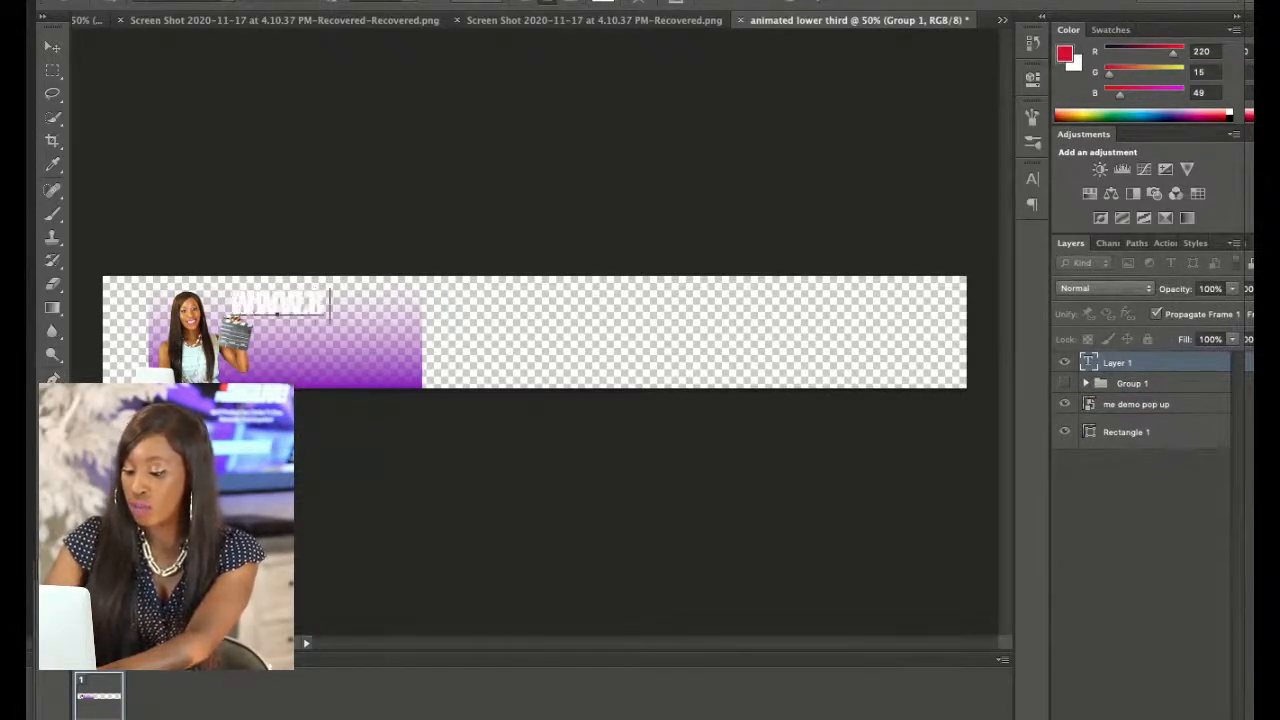
type("MOTEPR")
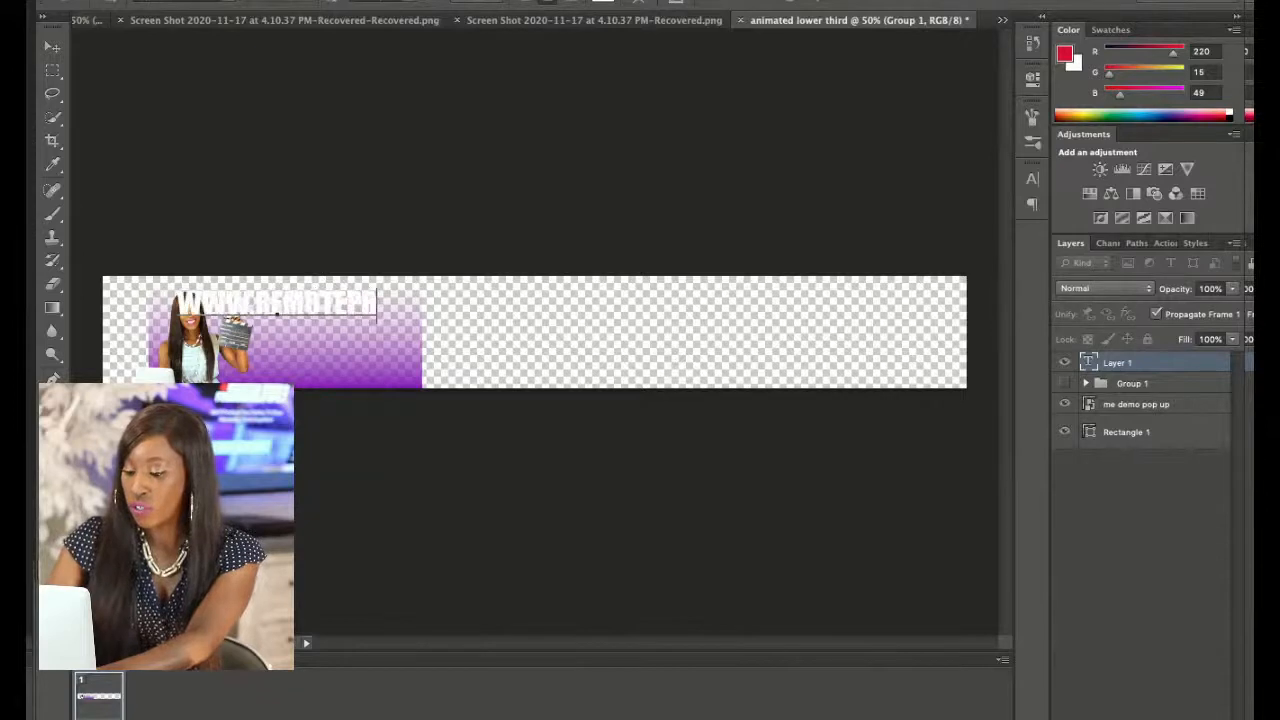
type("ODUCERLIVE")
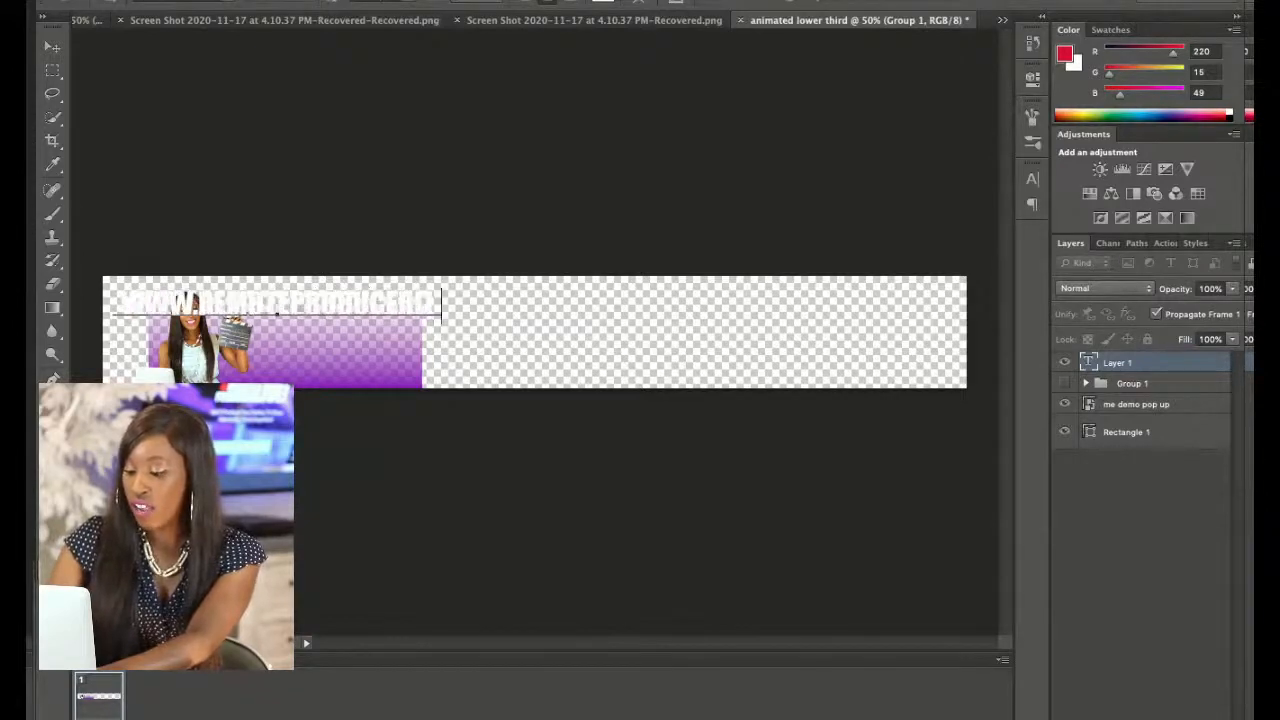
type(".COM")
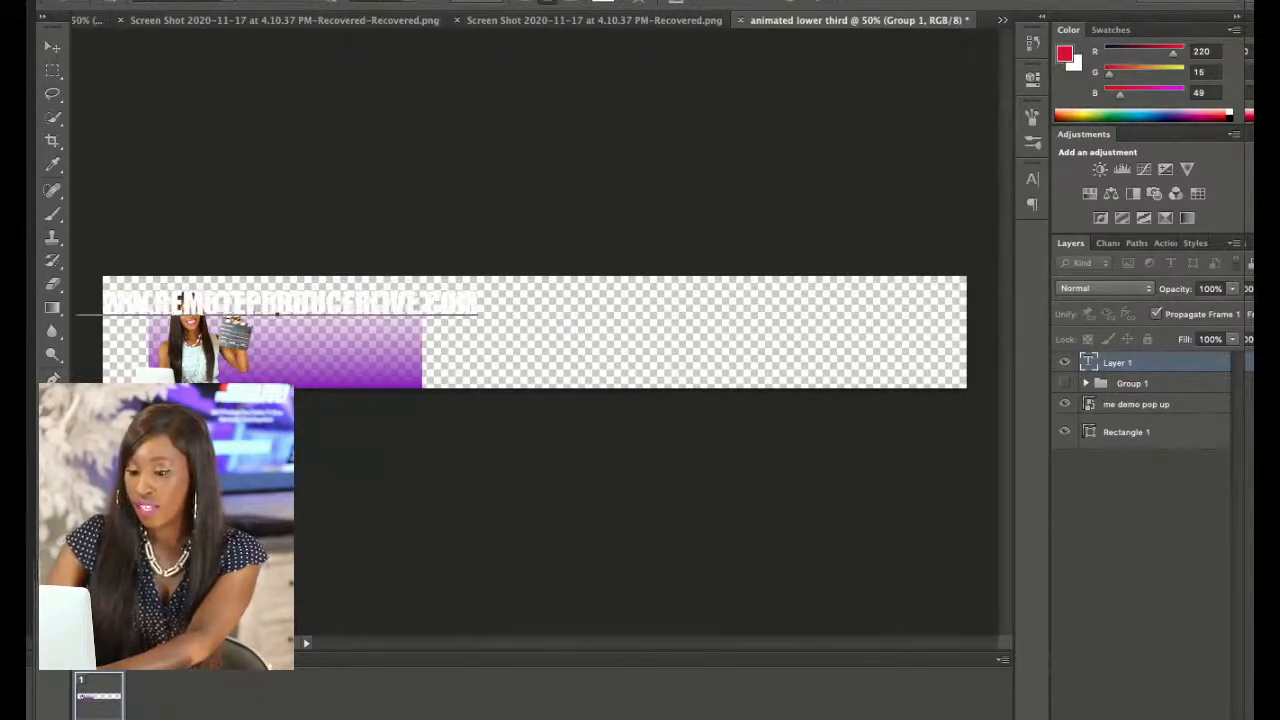
left_click(52, 47)
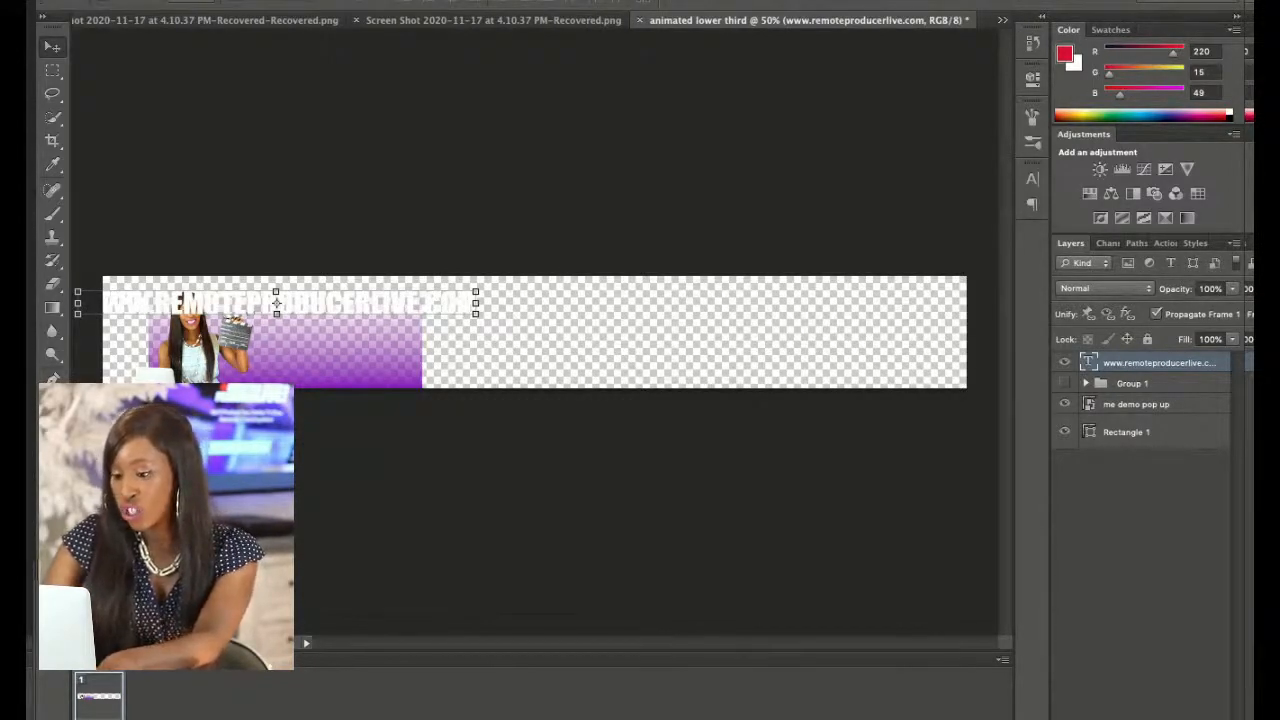
Scale down the web address, place it low on the purple rectangle beside the woman, and deselect it
left_click_drag(476, 291, 250, 310)
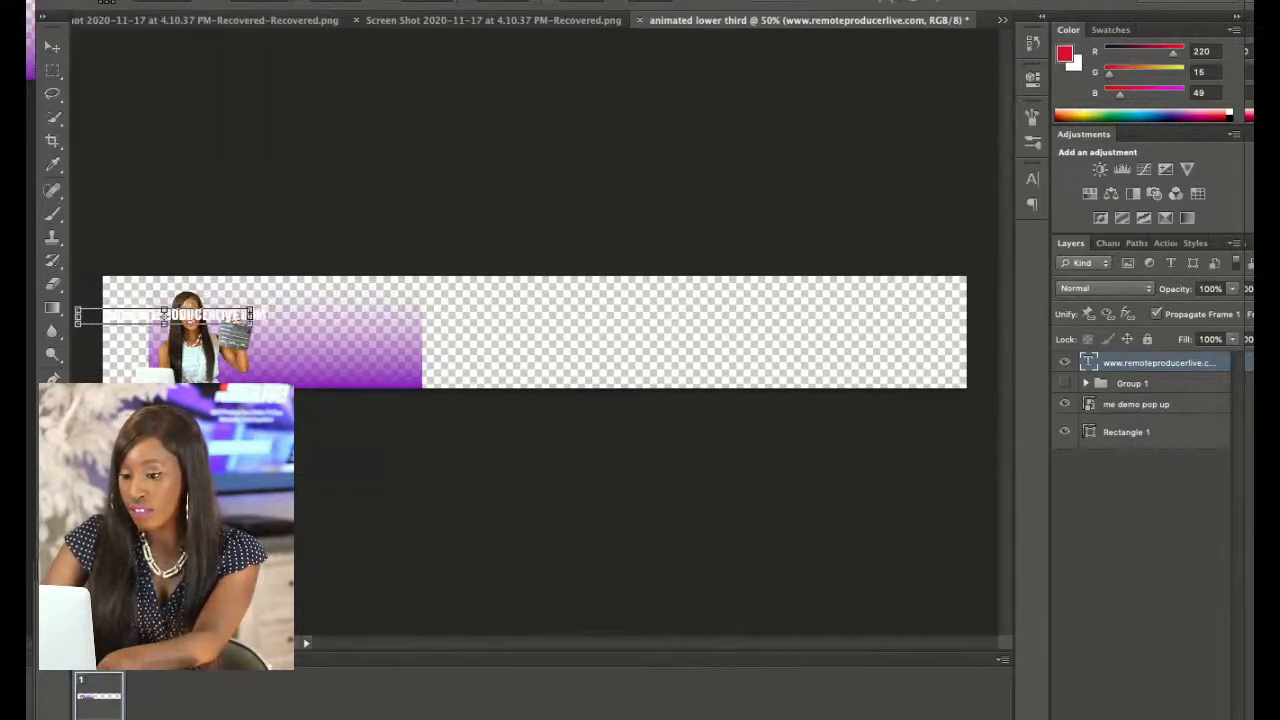
left_click_drag(164, 316, 337, 354)
key("Return")
left_click(440, 460)
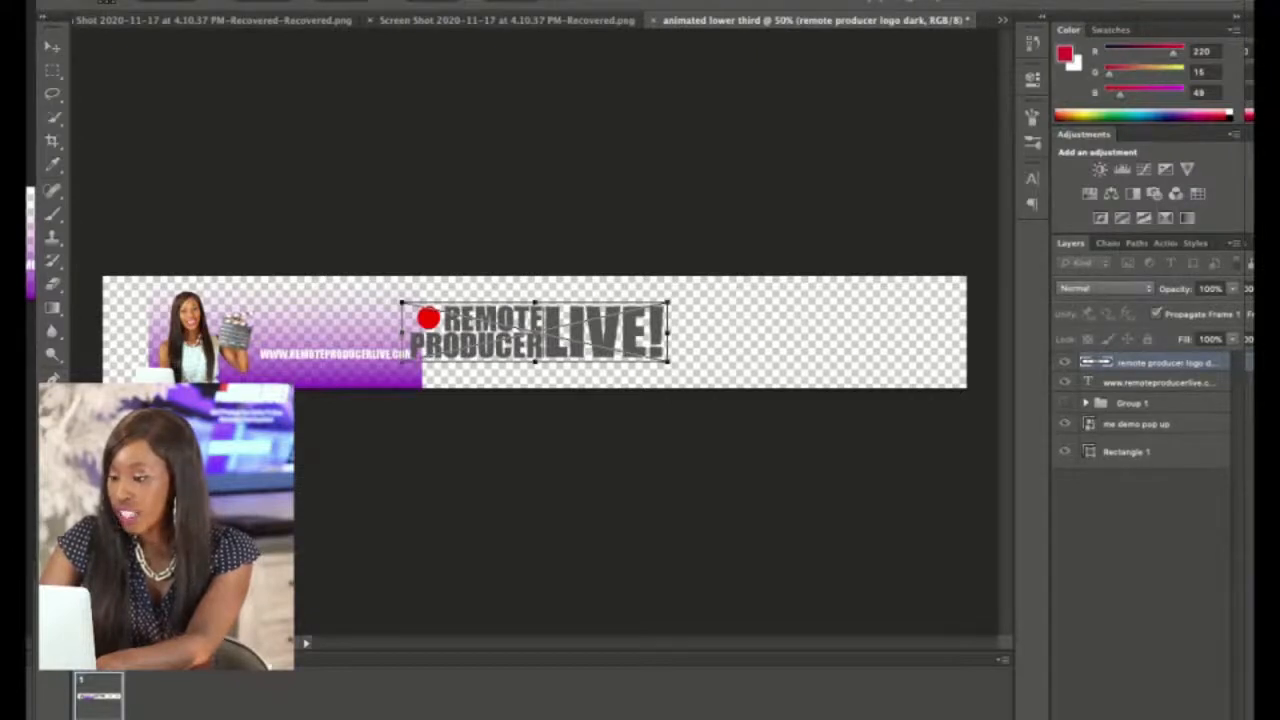
Place the "remote producer logo dark" file, then hide its lettering group's Color Overlay inside the smart object and save and close it
key("Return")
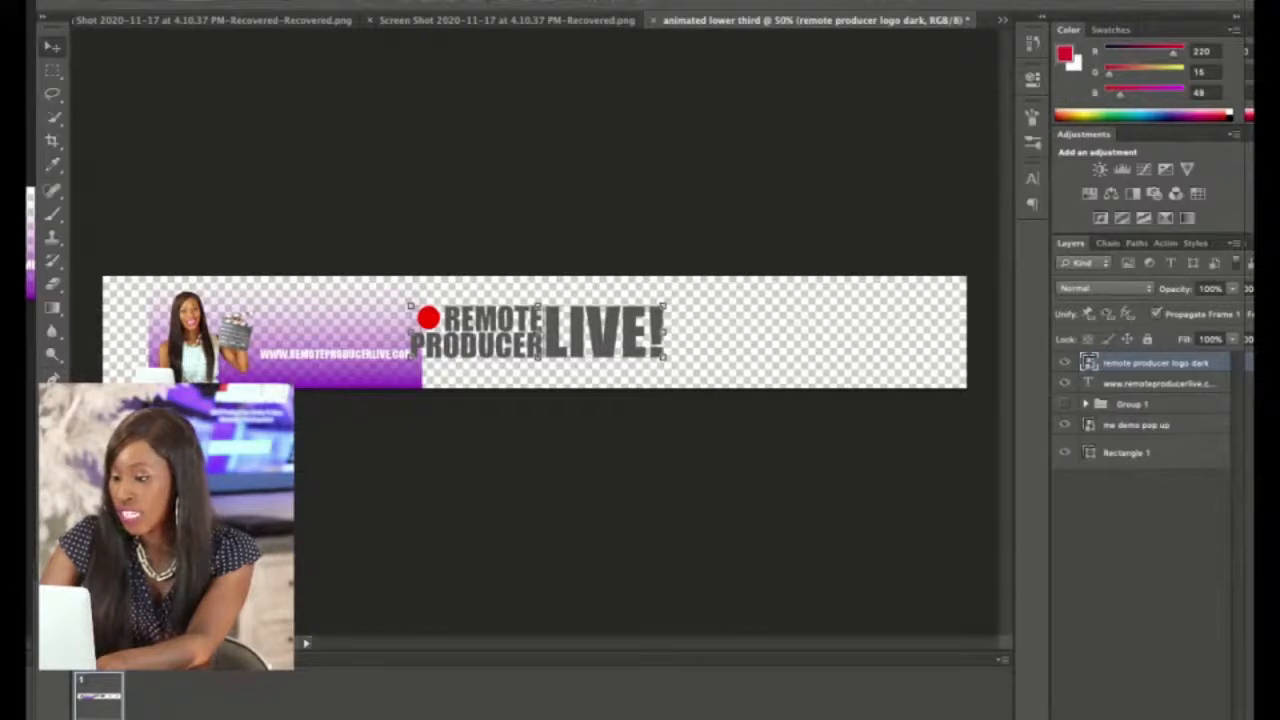
double_click(1089, 363)
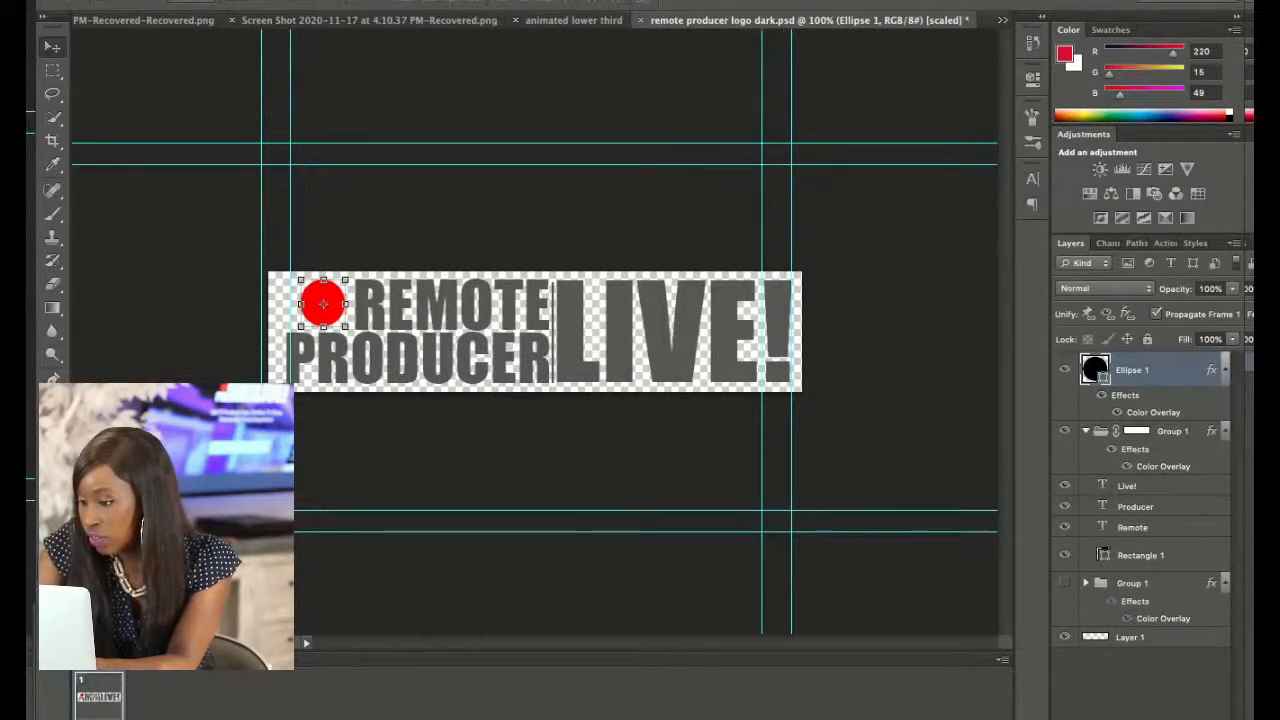
left_click(1127, 466)
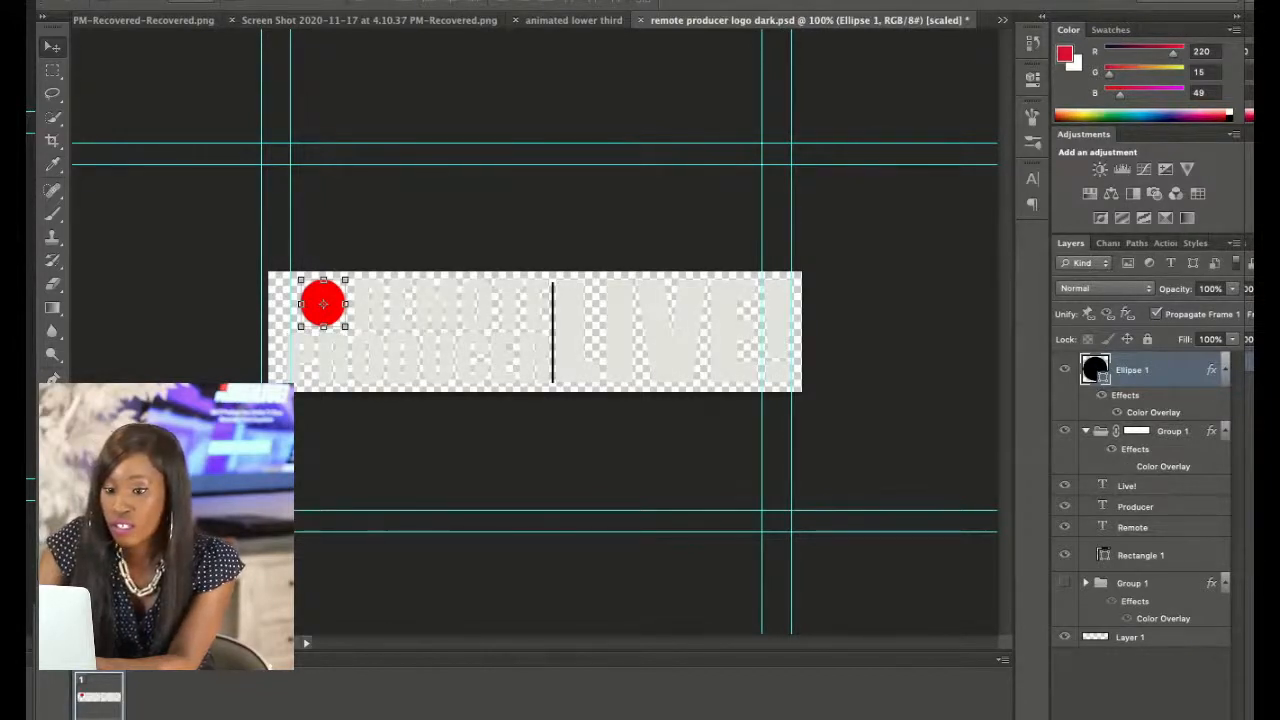
key("super+s")
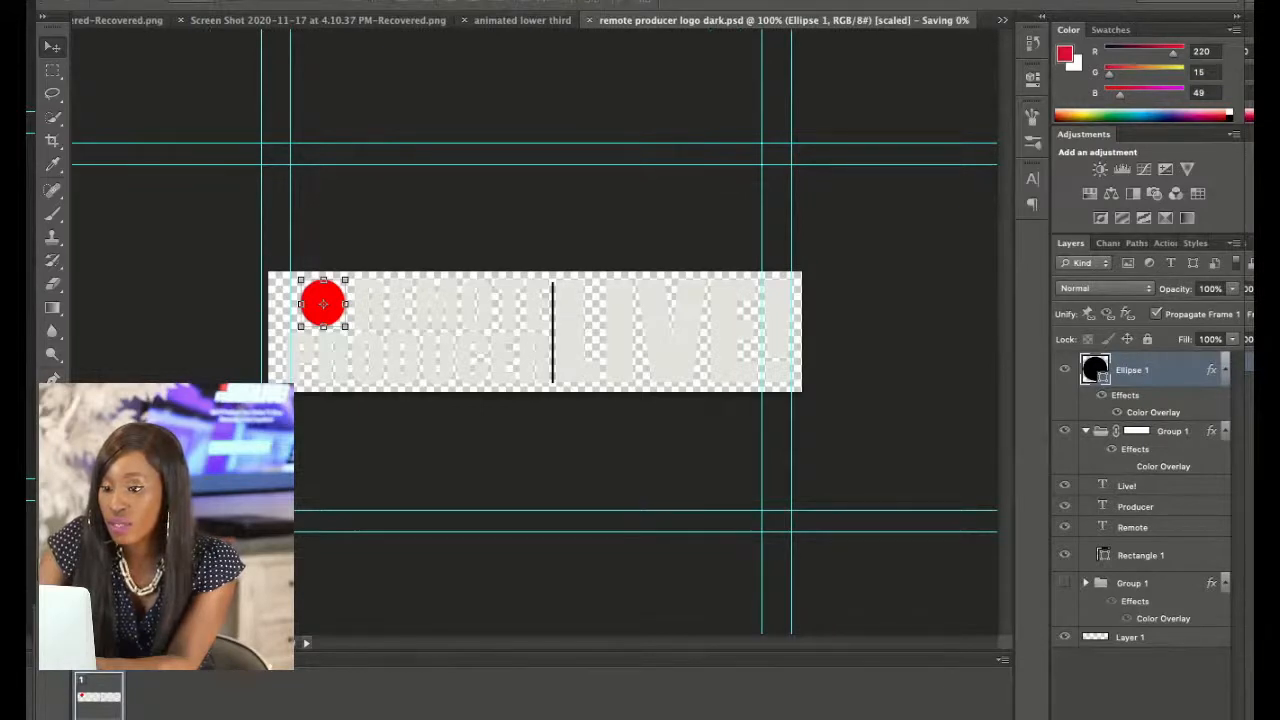
key("super+w")
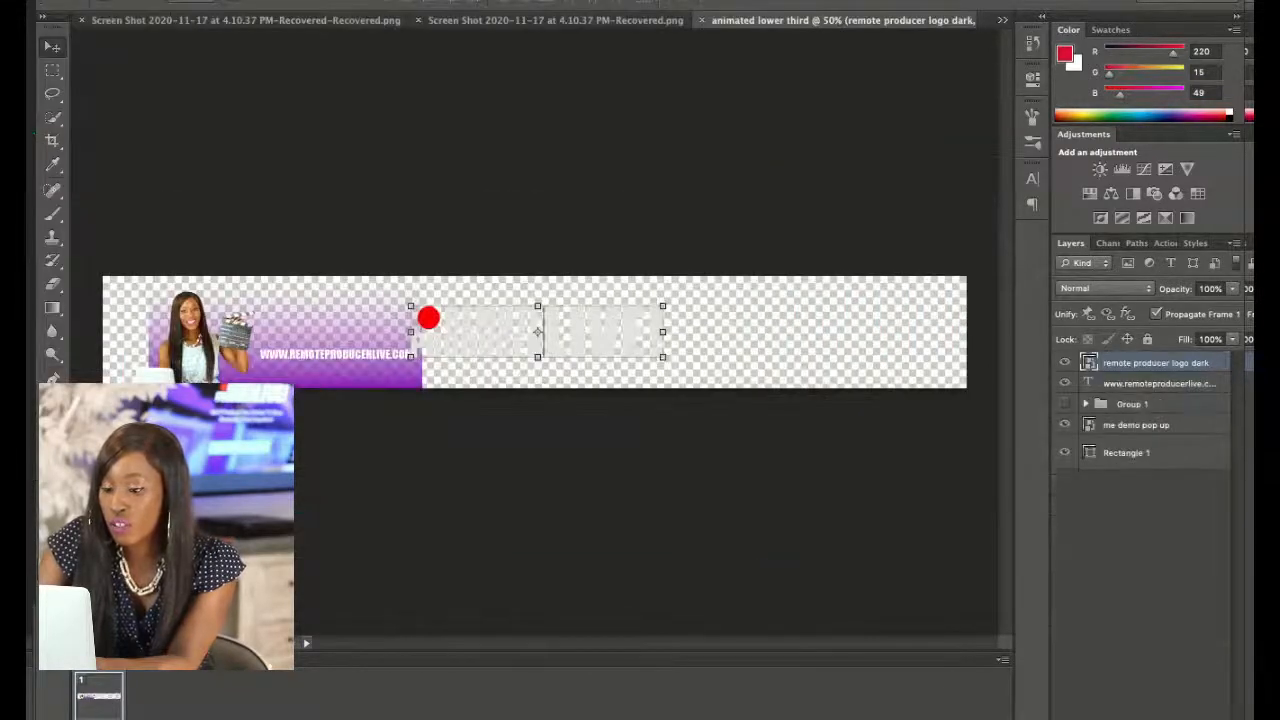
Move the logo onto the purple rectangle and scale it to fit above the web address, then deselect it
left_click_drag(428, 318, 228, 308)
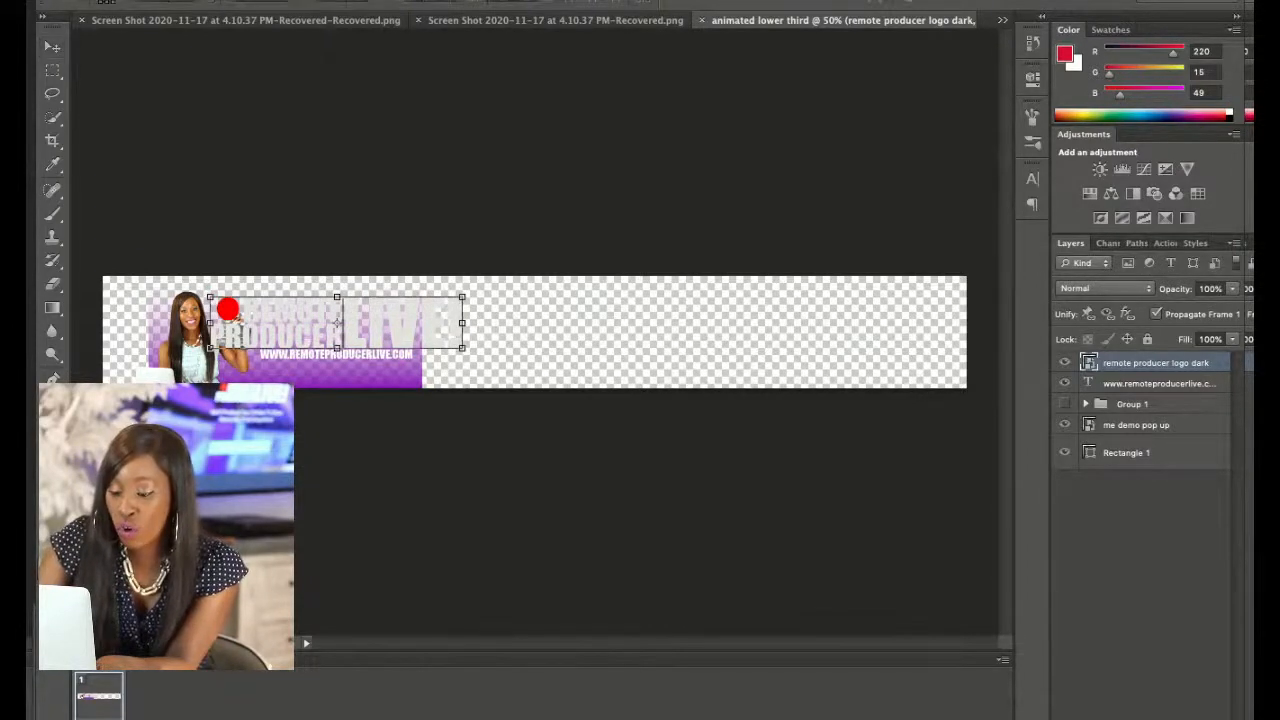
left_click_drag(462, 297, 414, 308)
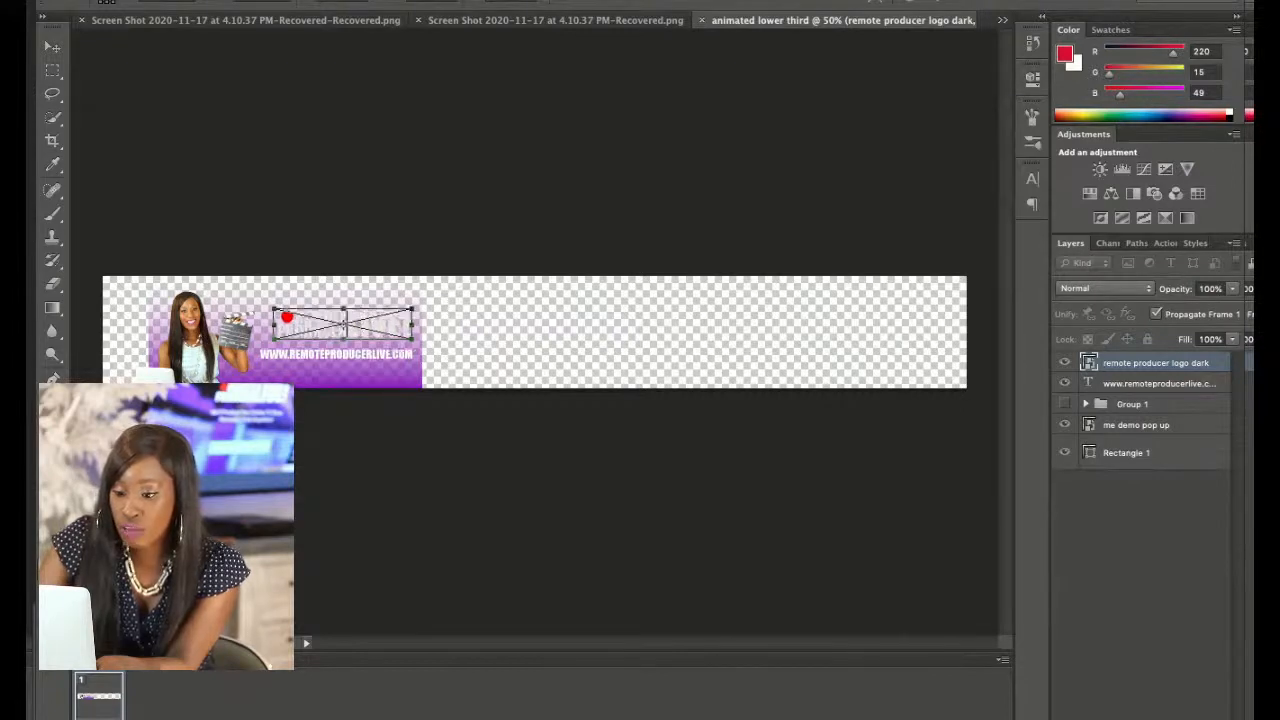
key("Return")
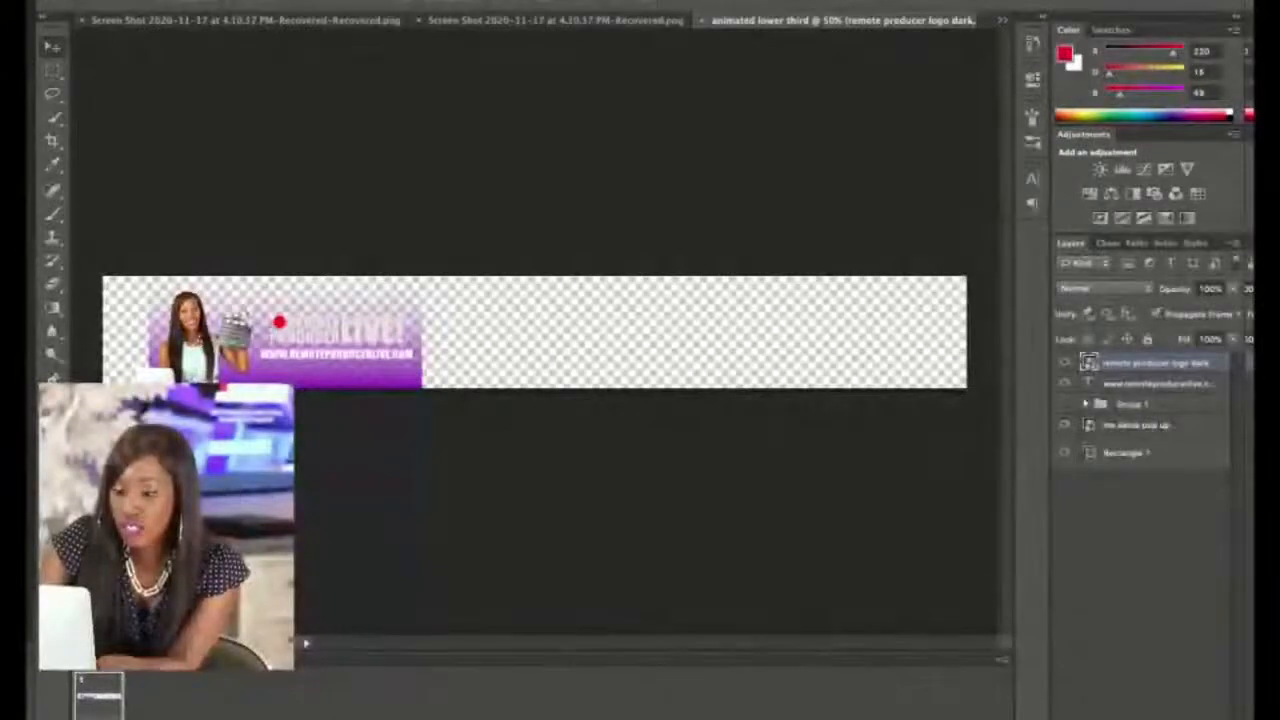
key("ctrl+t")
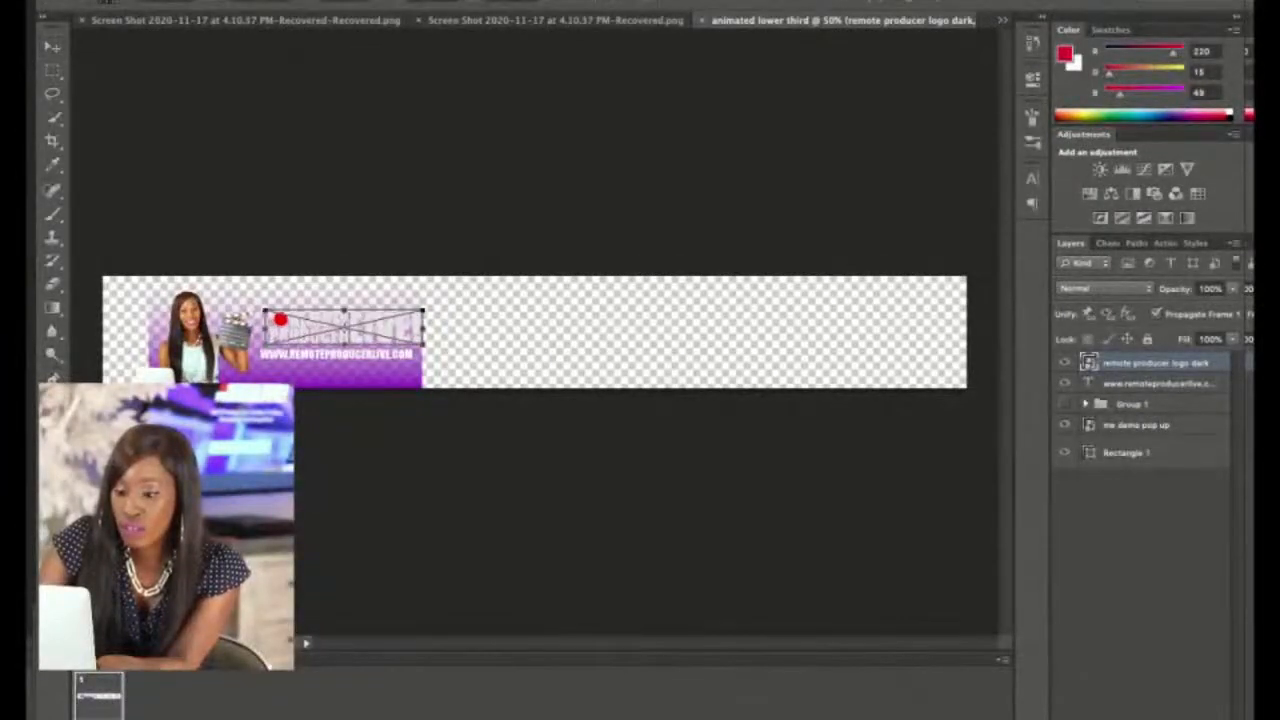
key("Return")
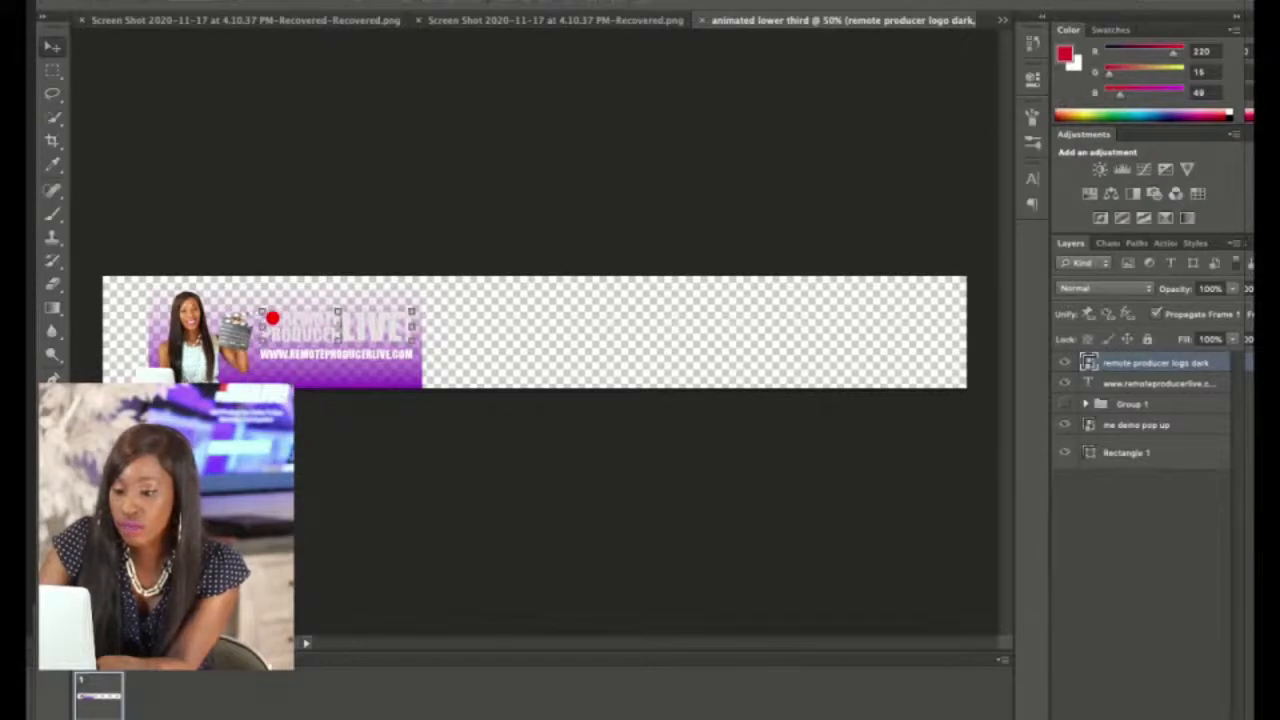
left_click(272, 318)
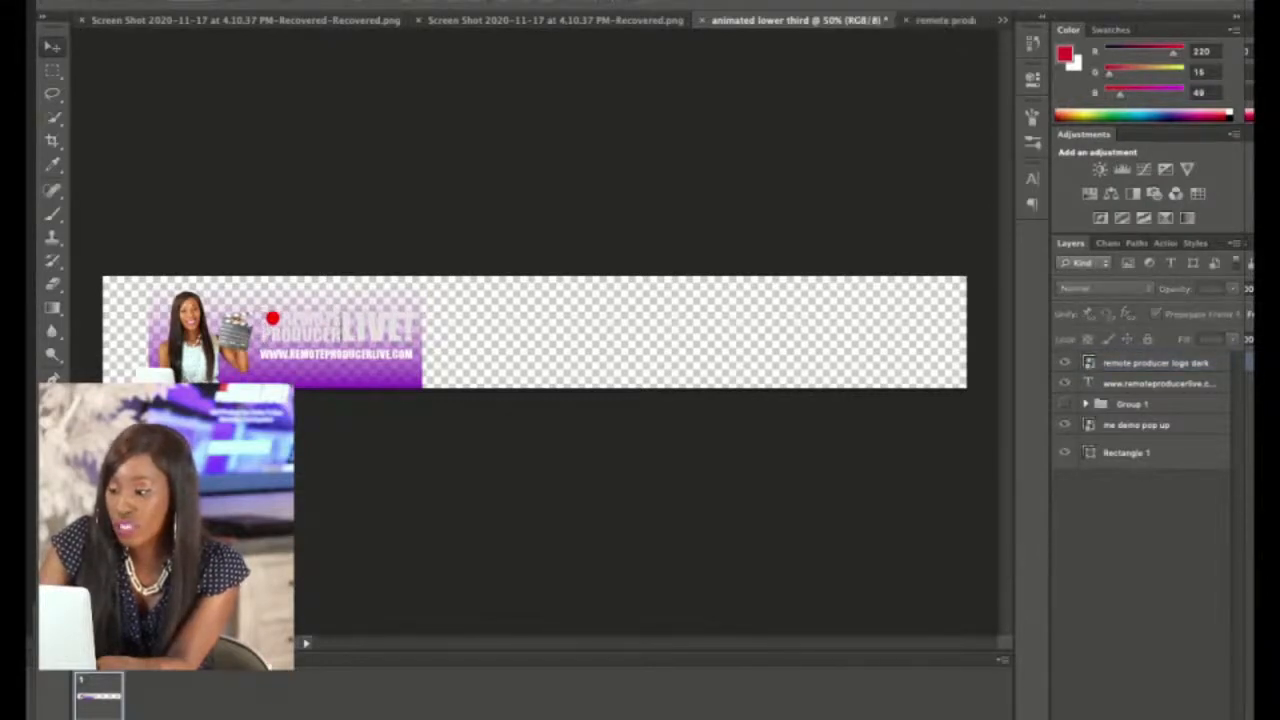
Group the remote producer logo and the web address text layers together
left_click(1158, 384)
left_click(1156, 363, "shift")
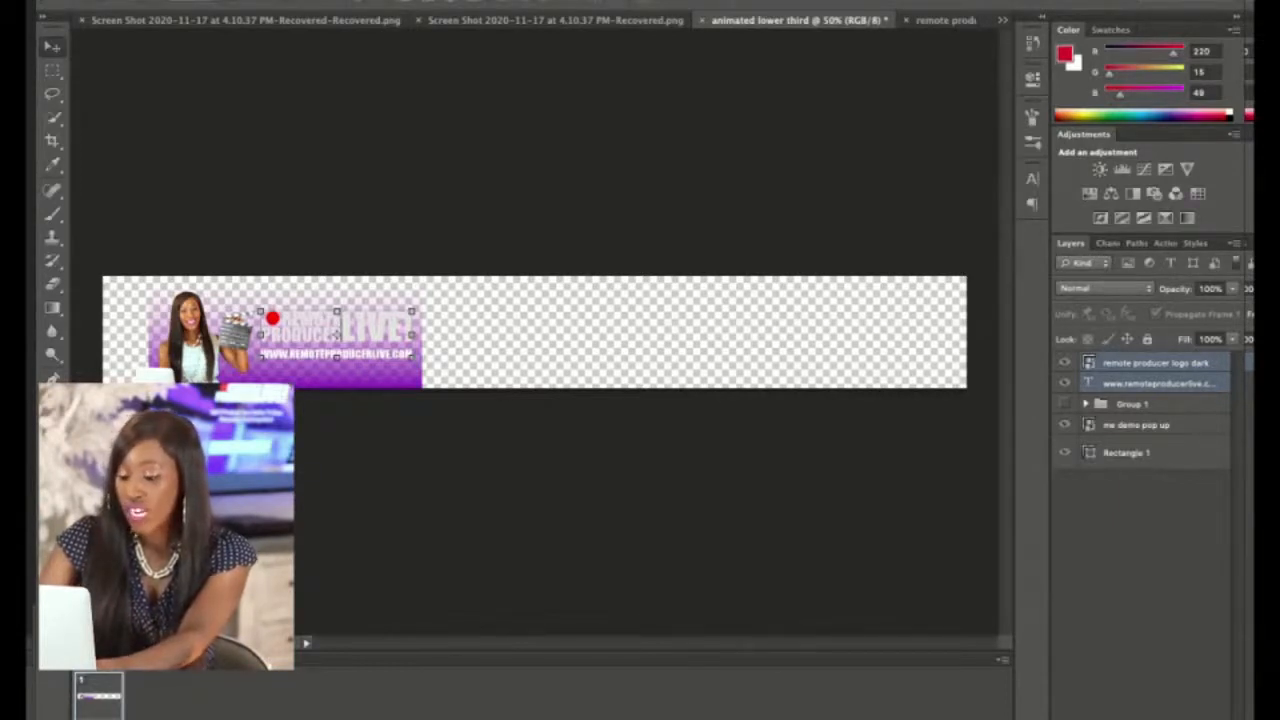
key("ctrl+g")
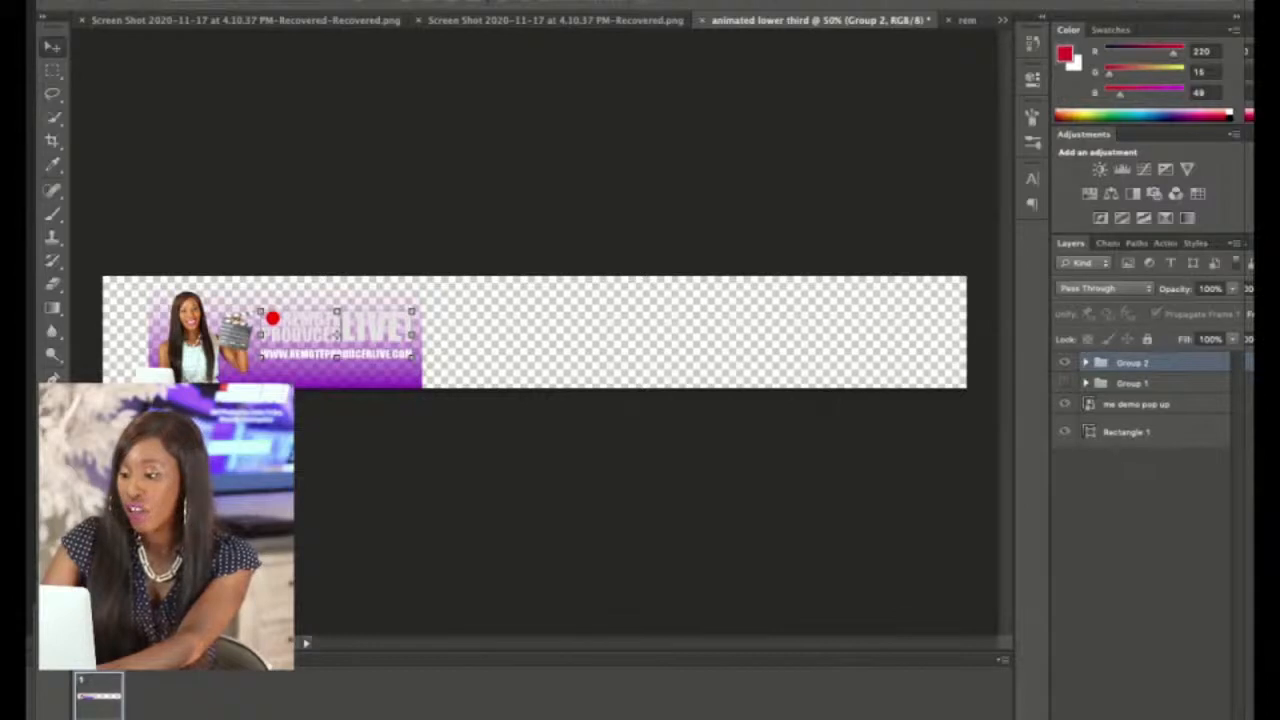
Toggle the visibility of Group 1 and Group 2 to preview the alternating messages, and leave both groups hidden
left_click(1065, 362)
left_click(1065, 383)
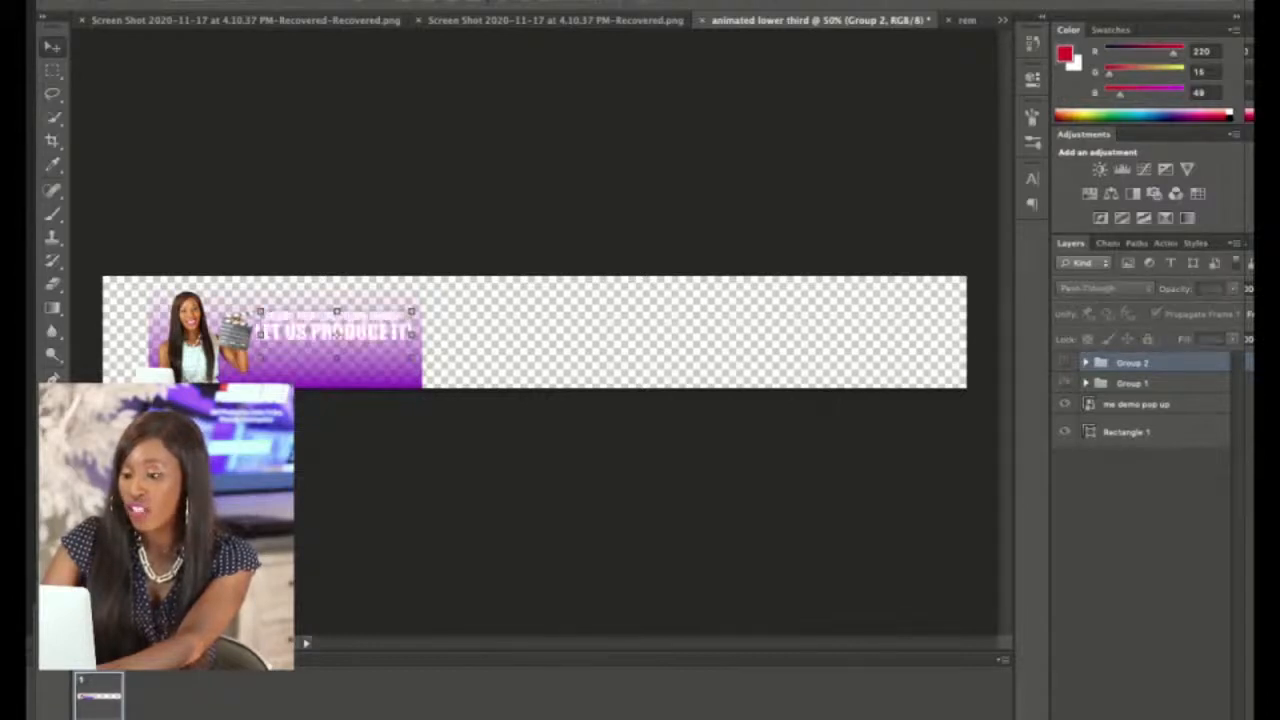
left_click(1065, 362)
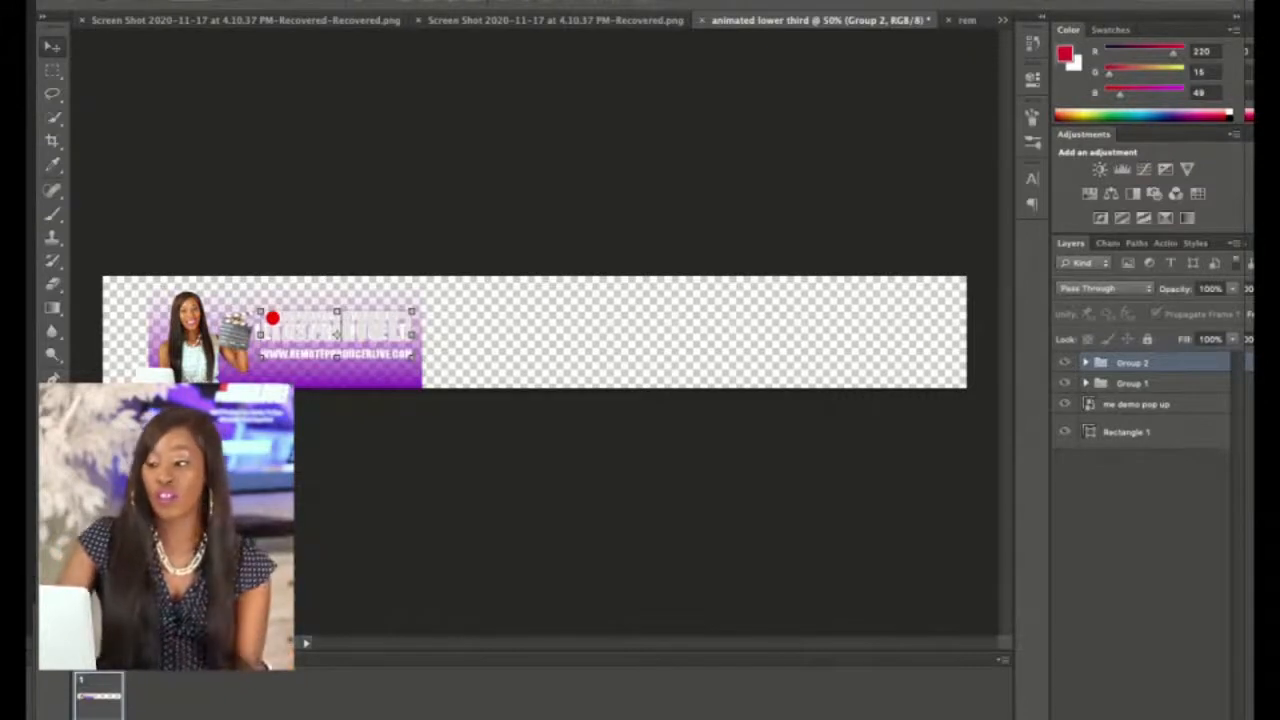
left_click(1065, 362)
left_click(1065, 383)
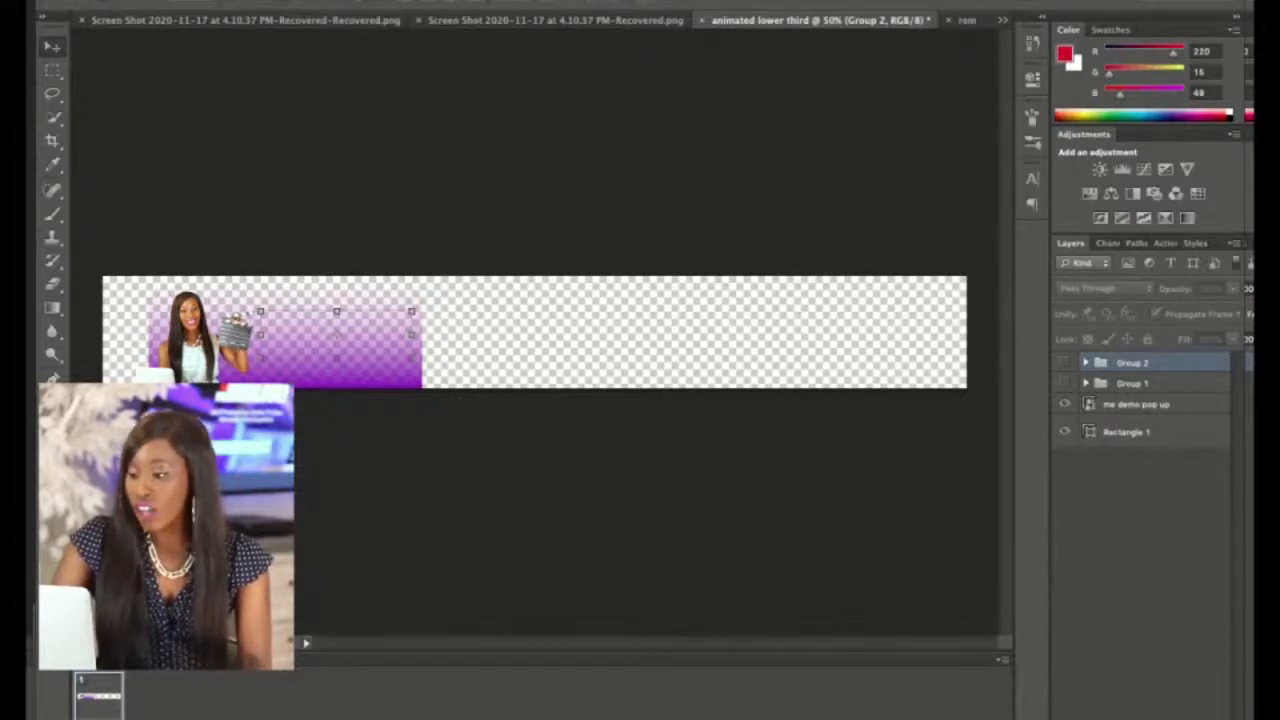
Reshape Rectangle 1 into a trapezoid by pulling both top corners outward, with the left one at the canvas edge, and deselect it
left_click(1127, 432)
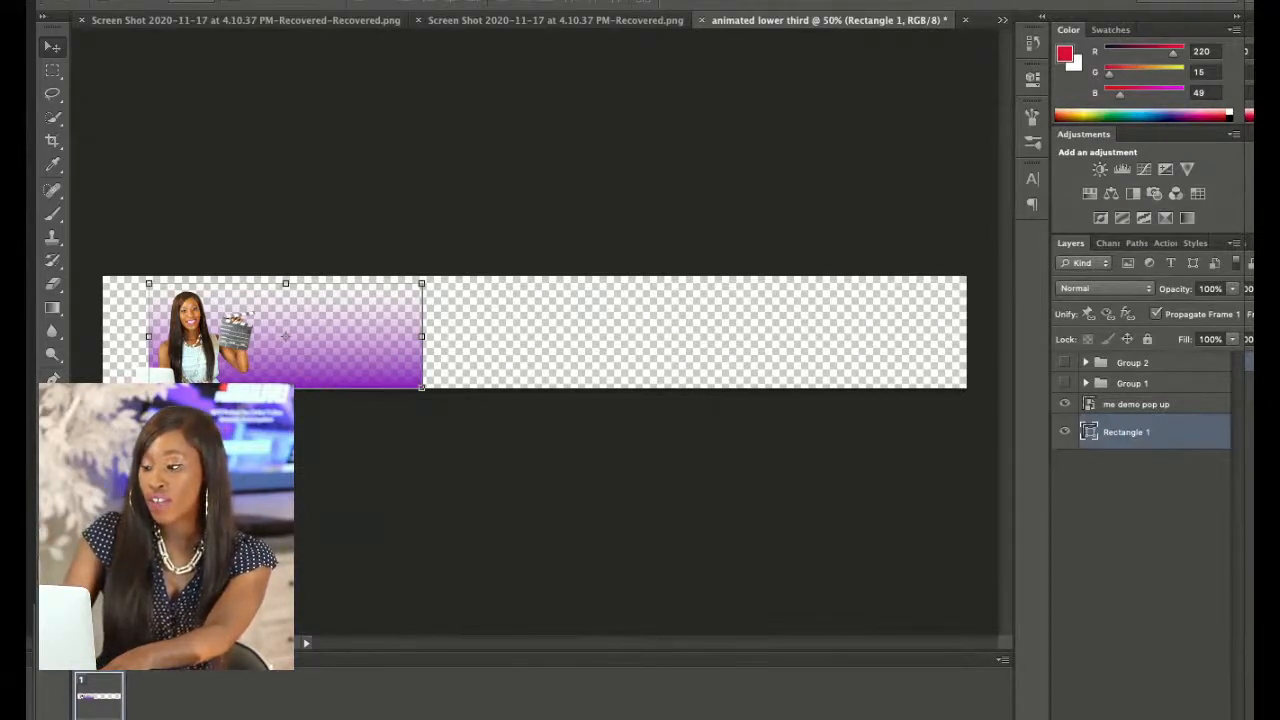
left_click(192, 338)
left_click(340, 345)
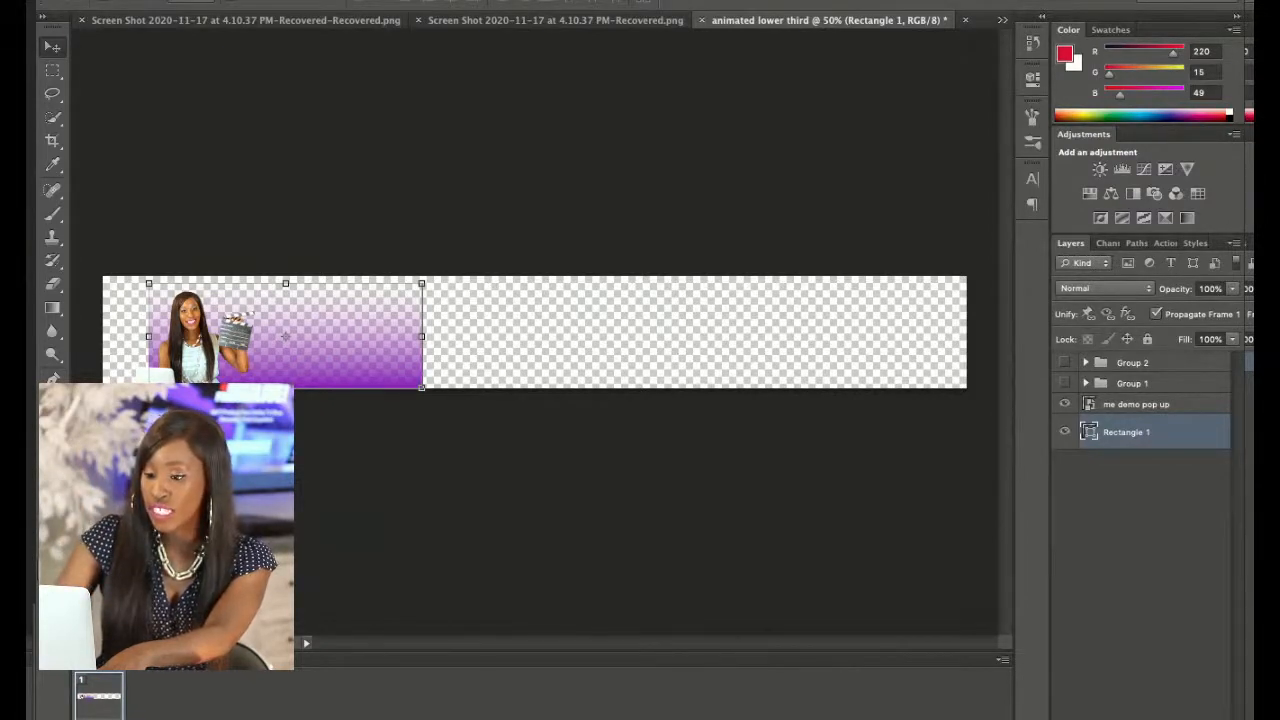
key("super+t")
left_click_drag(421, 284, 462, 284)
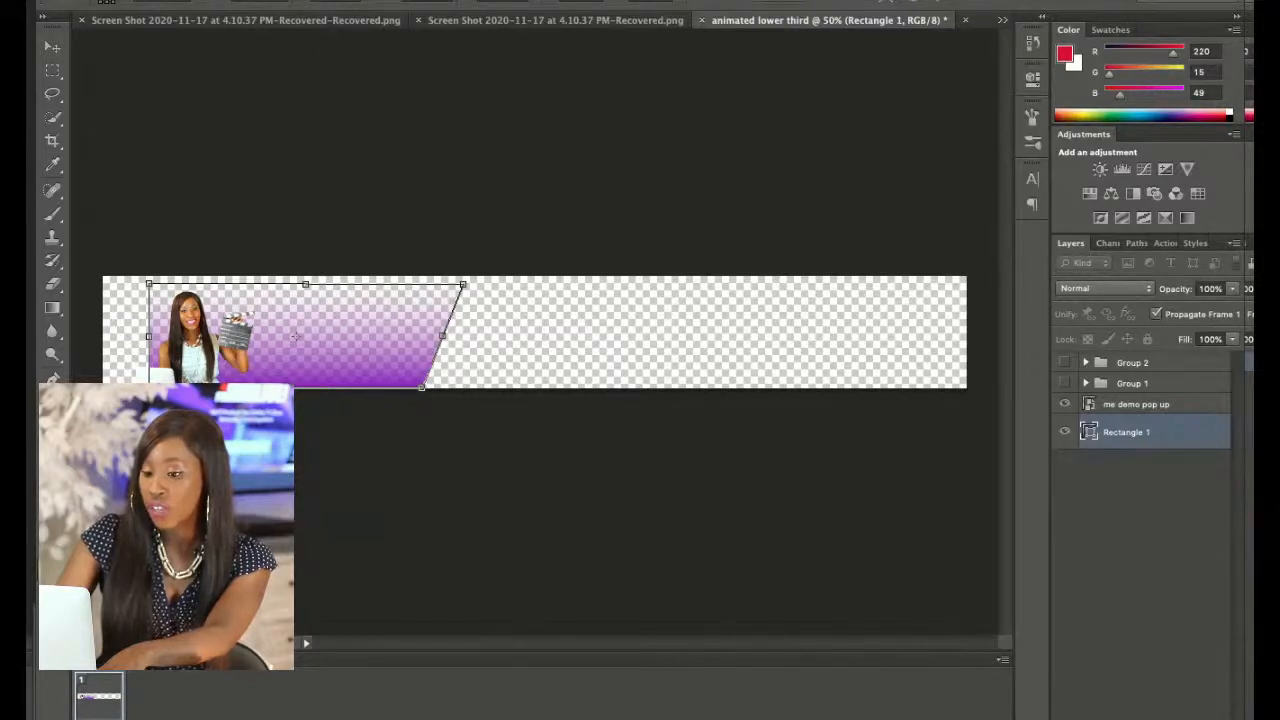
left_click_drag(148, 284, 103, 284)
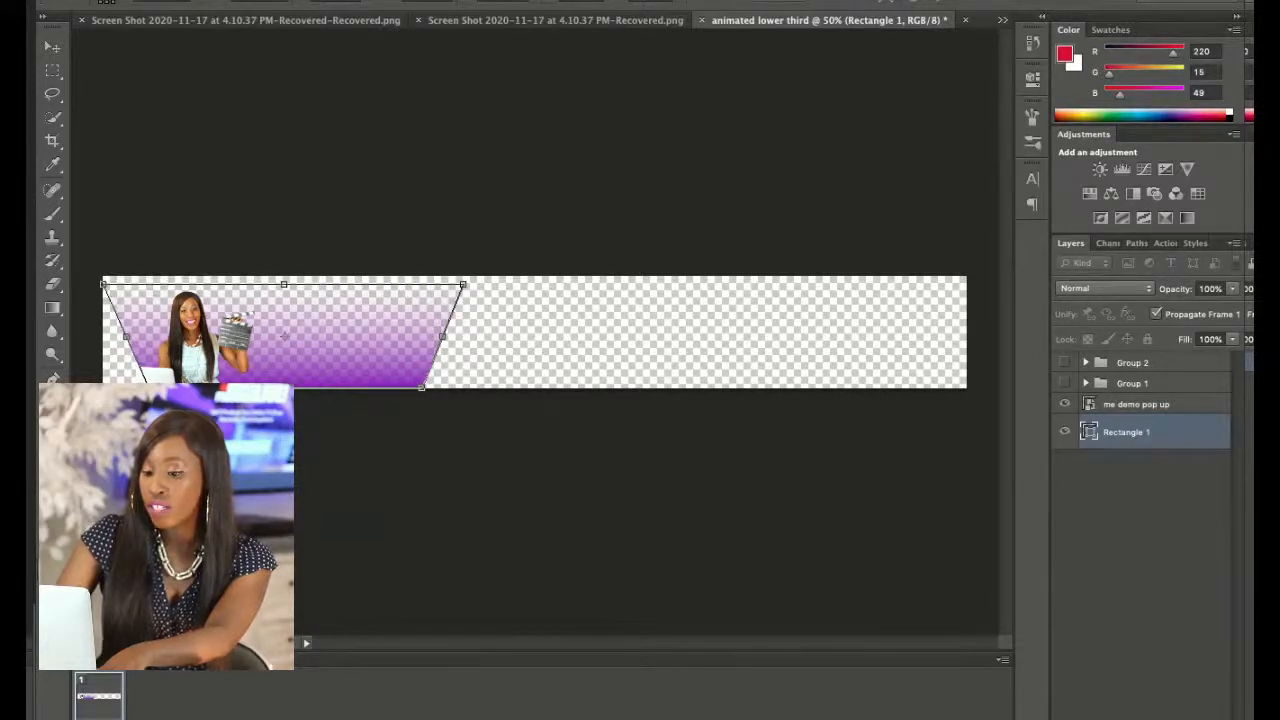
key("Return")
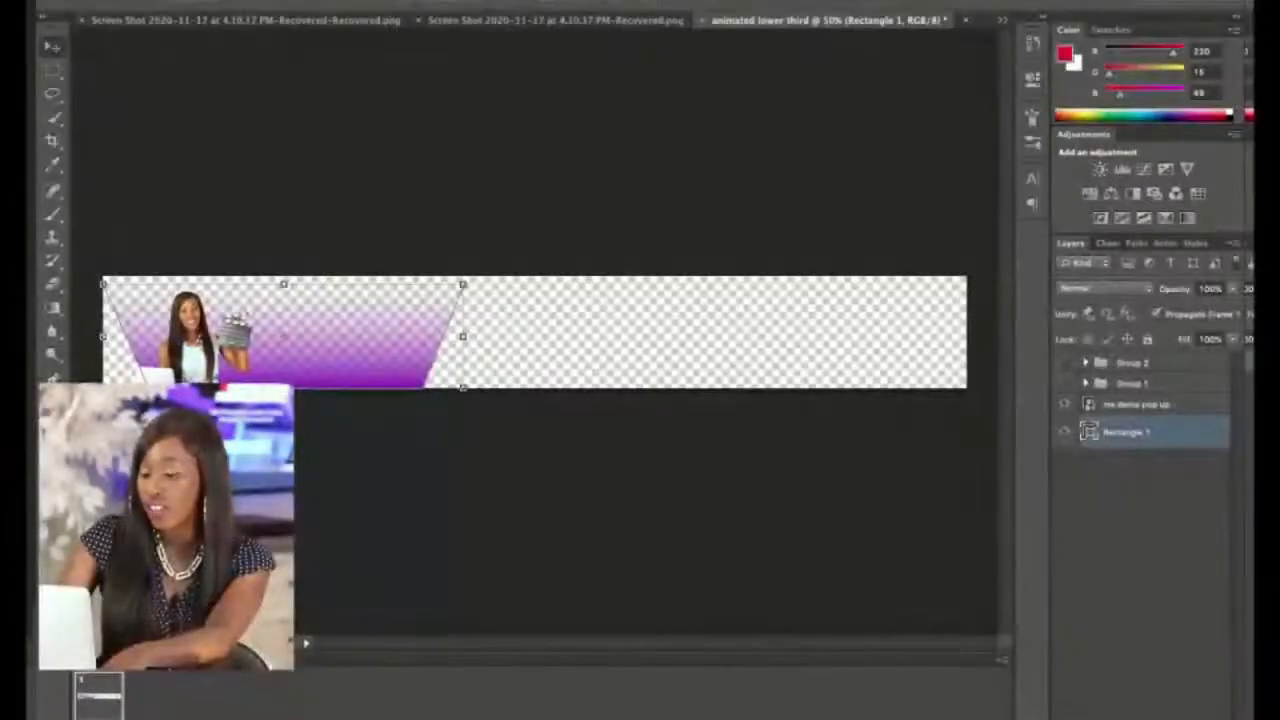
left_click(1140, 540)
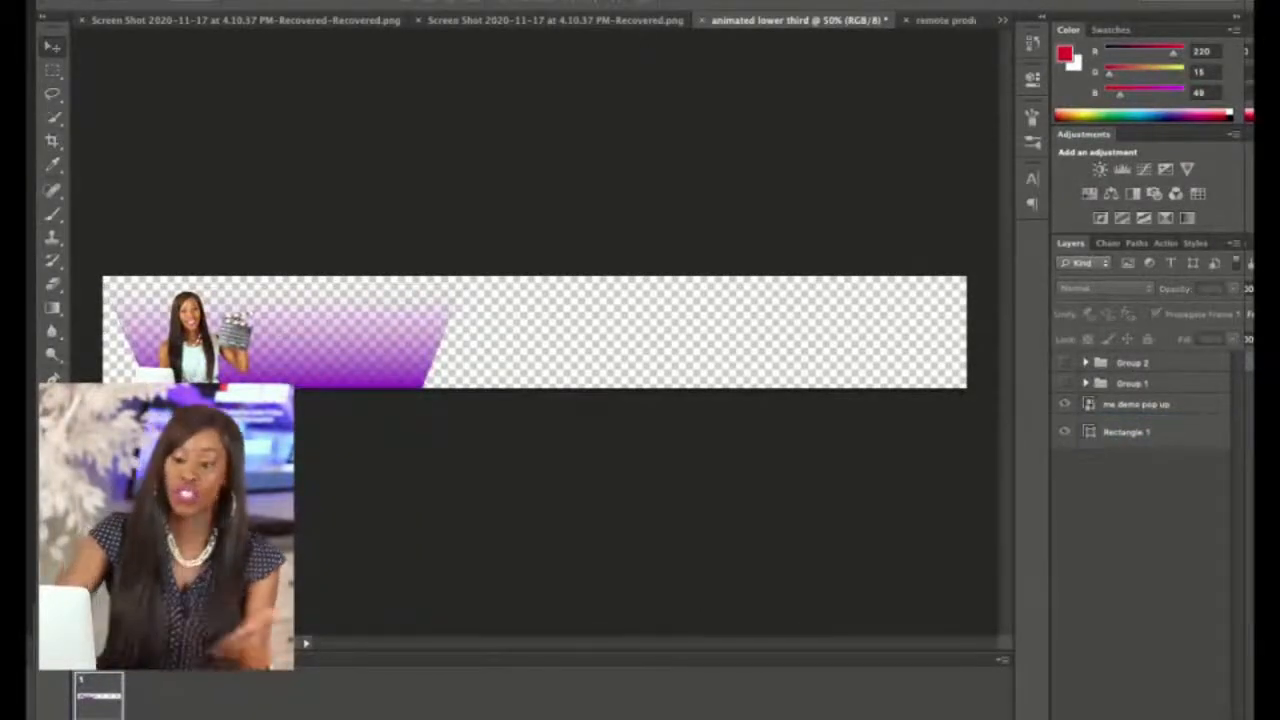
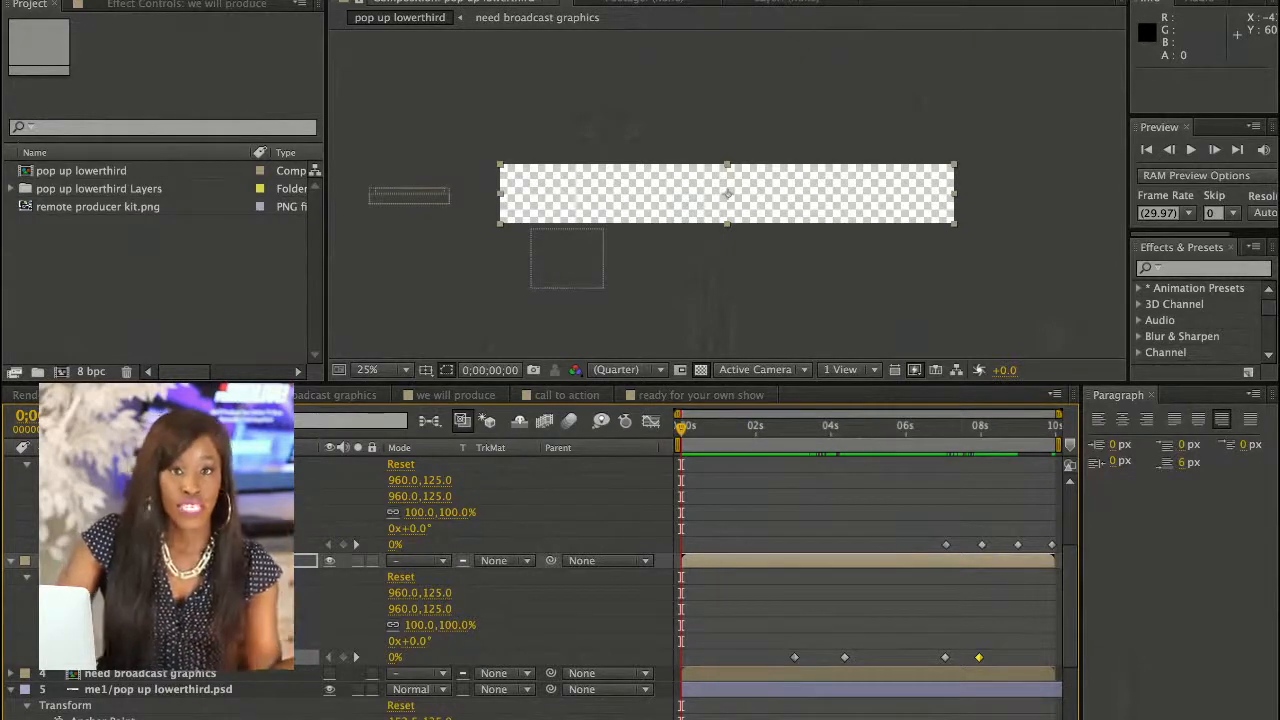
Switch to After Effects and play the finished pop up lowerthird composition to preview its animation
key("space")
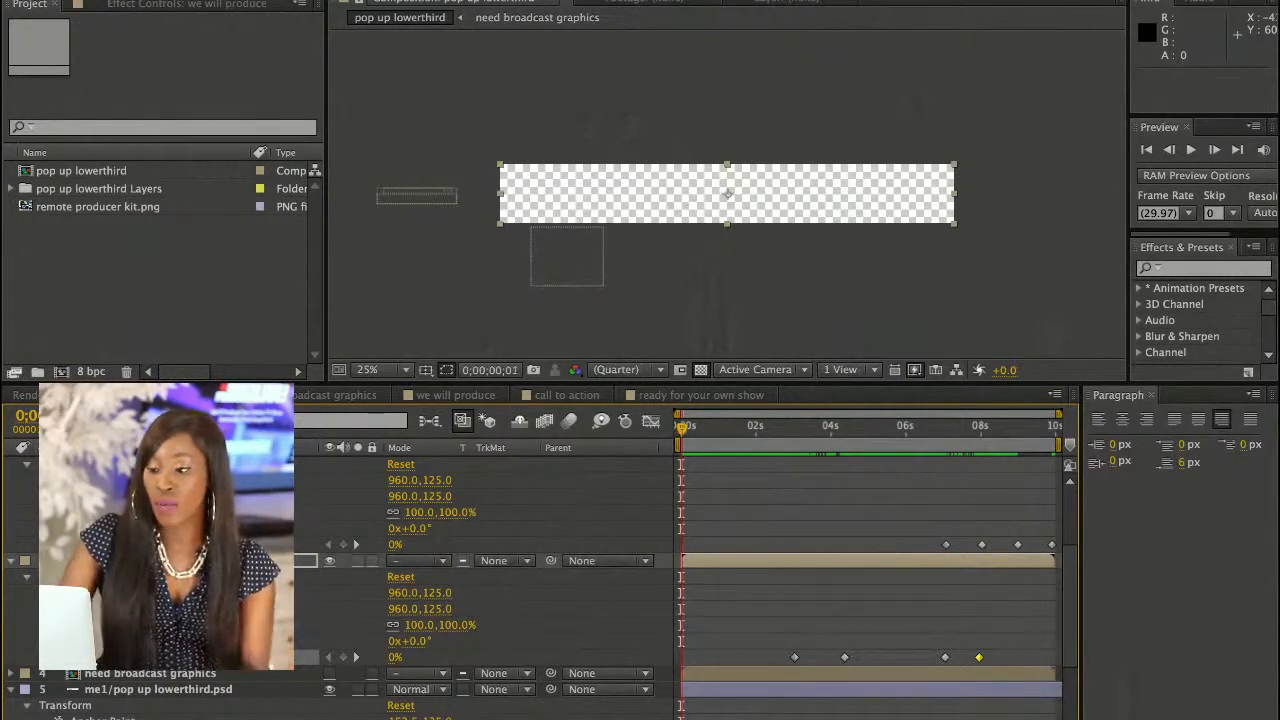
key("space")
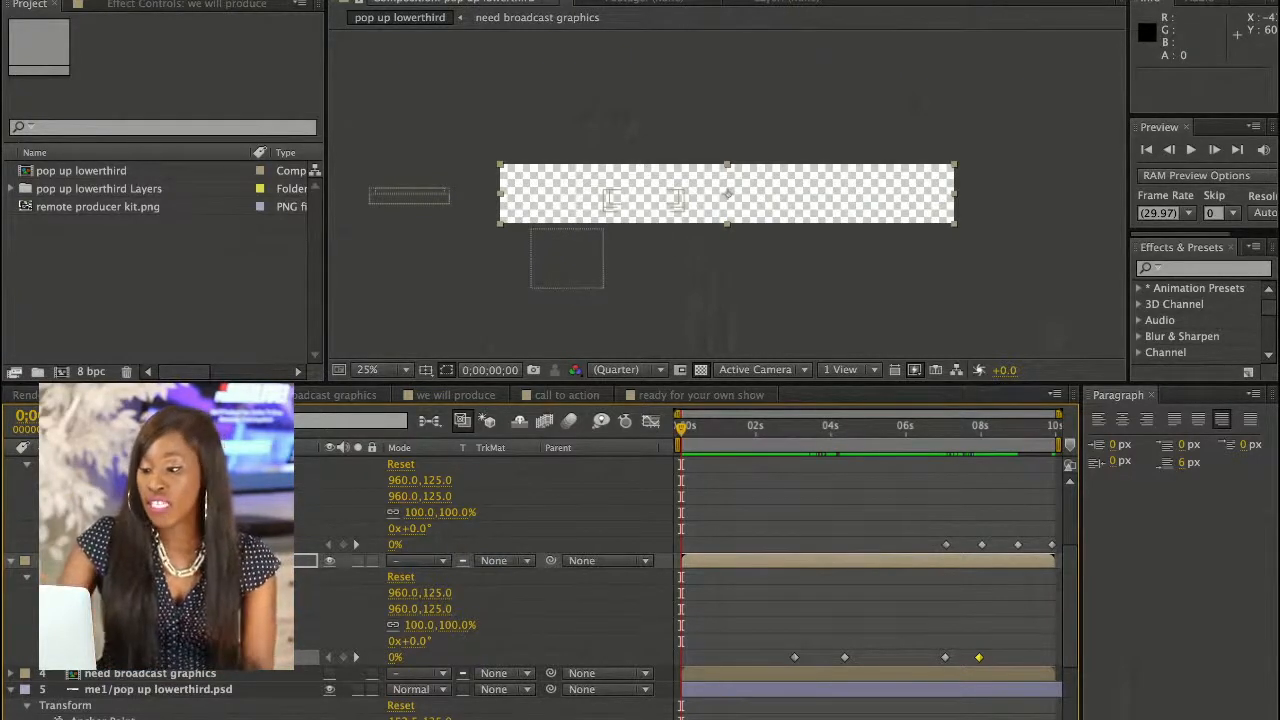
key("space")
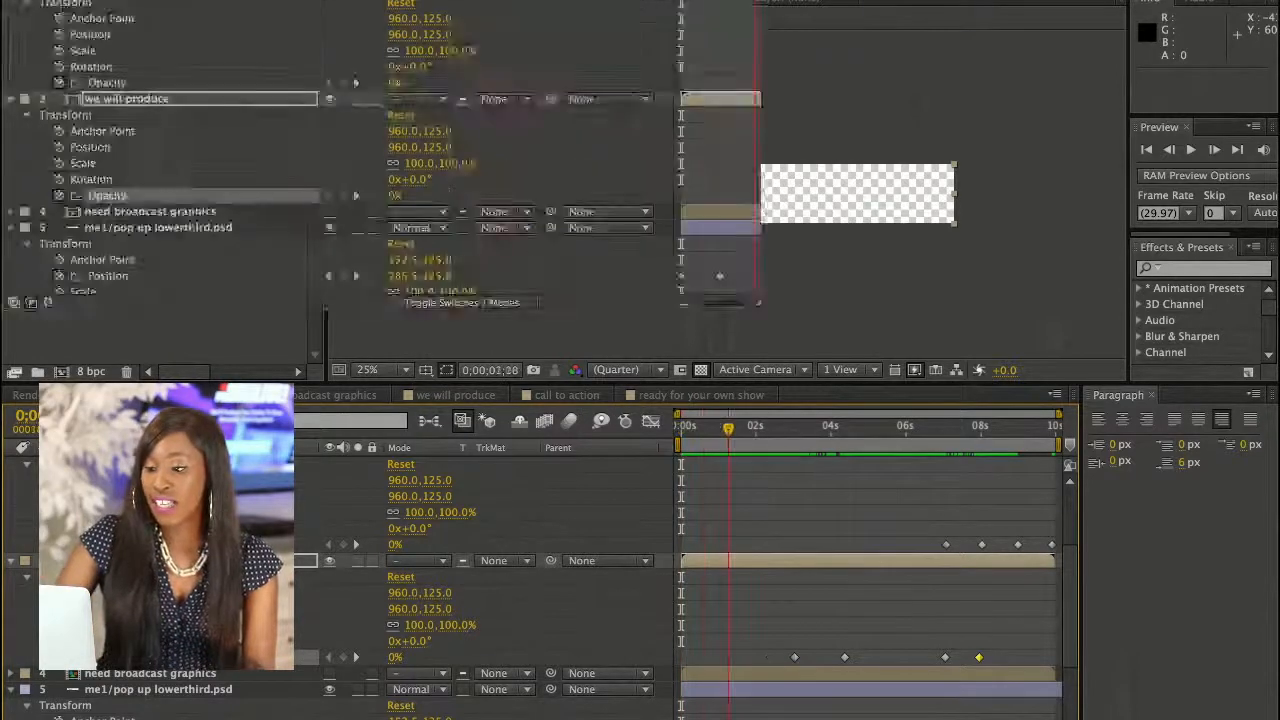
key("space")
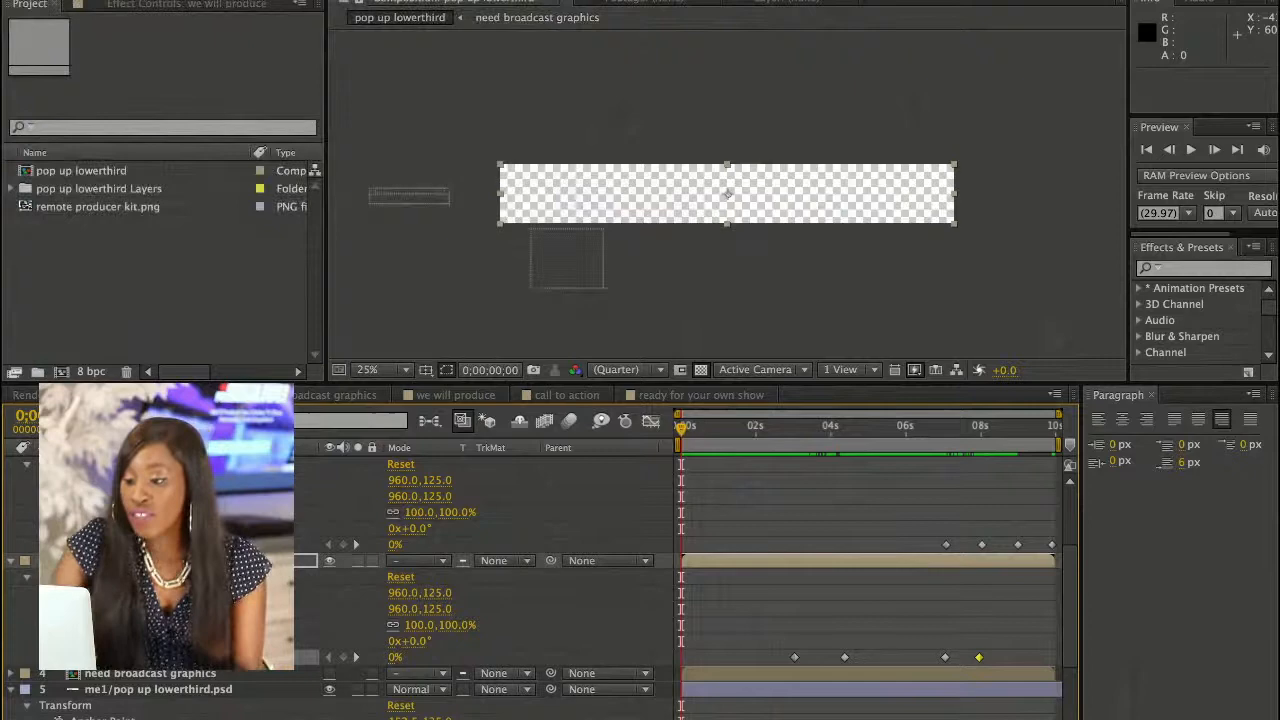
key("space")
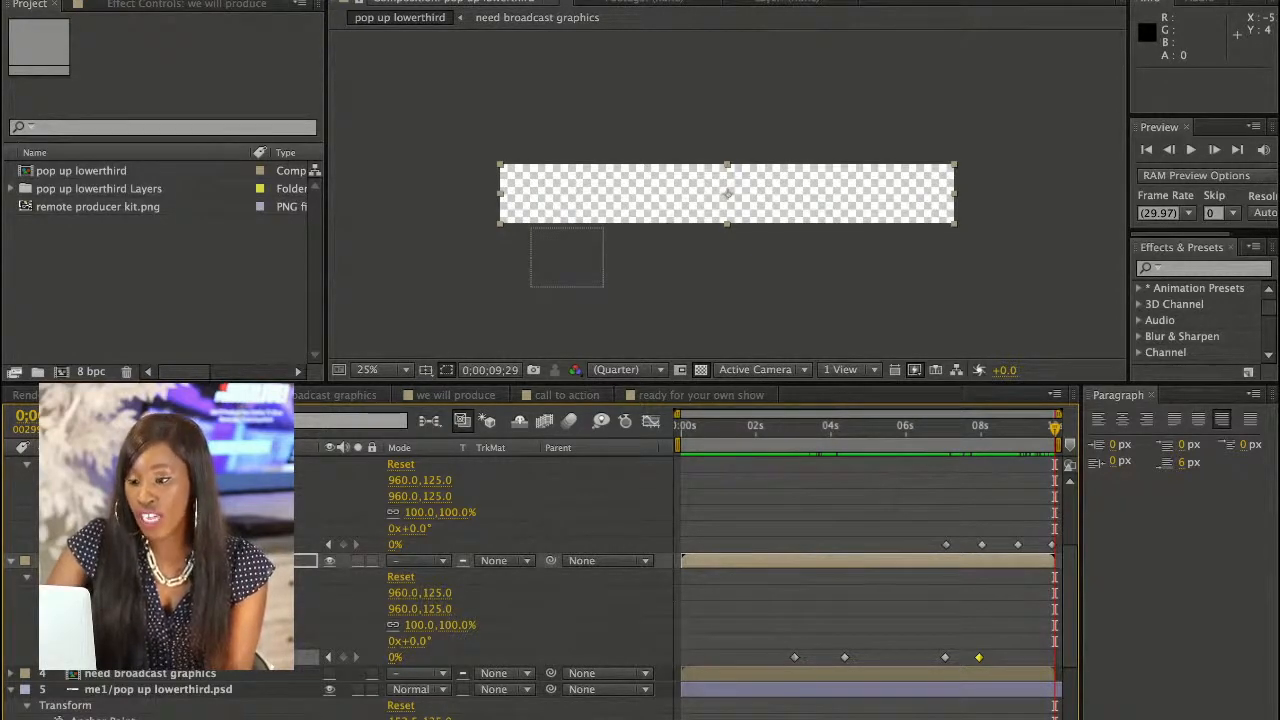
Start a new project, put the Screen Capture 3 shot live in Wirecast, and return to After Effects
key("alt+super+n")
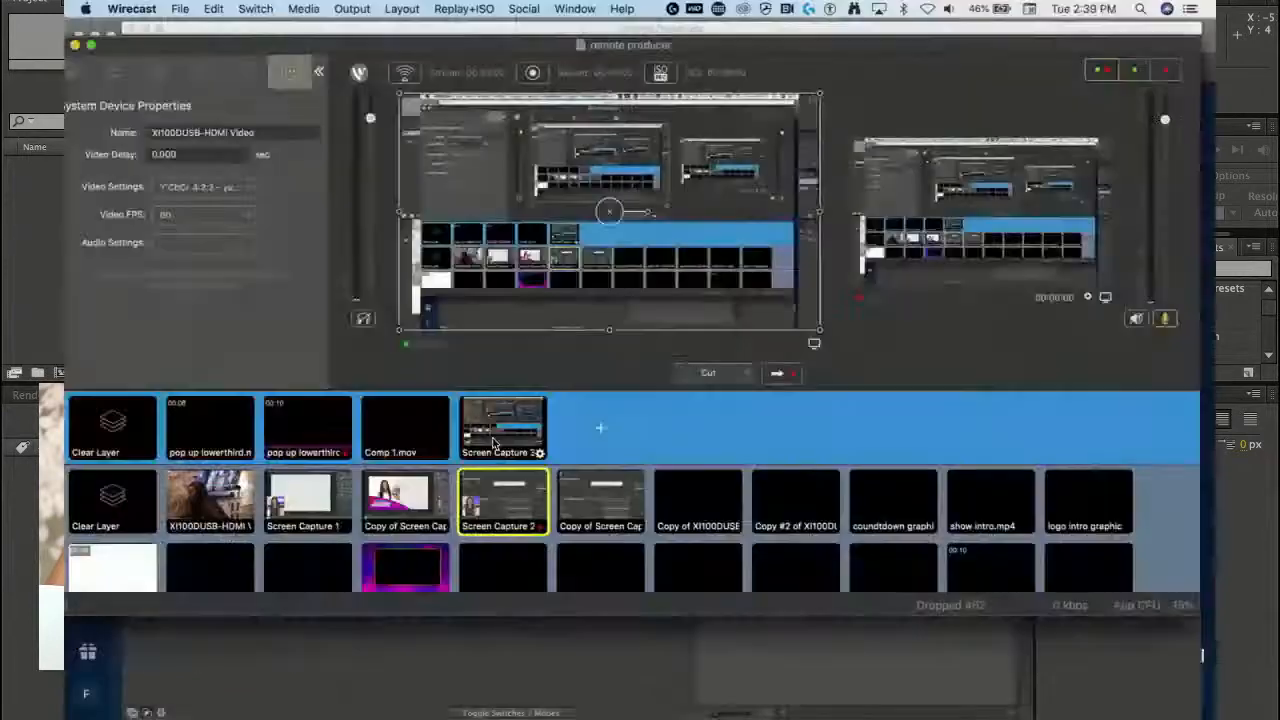
left_click(493, 443)
left_click(646, 664)
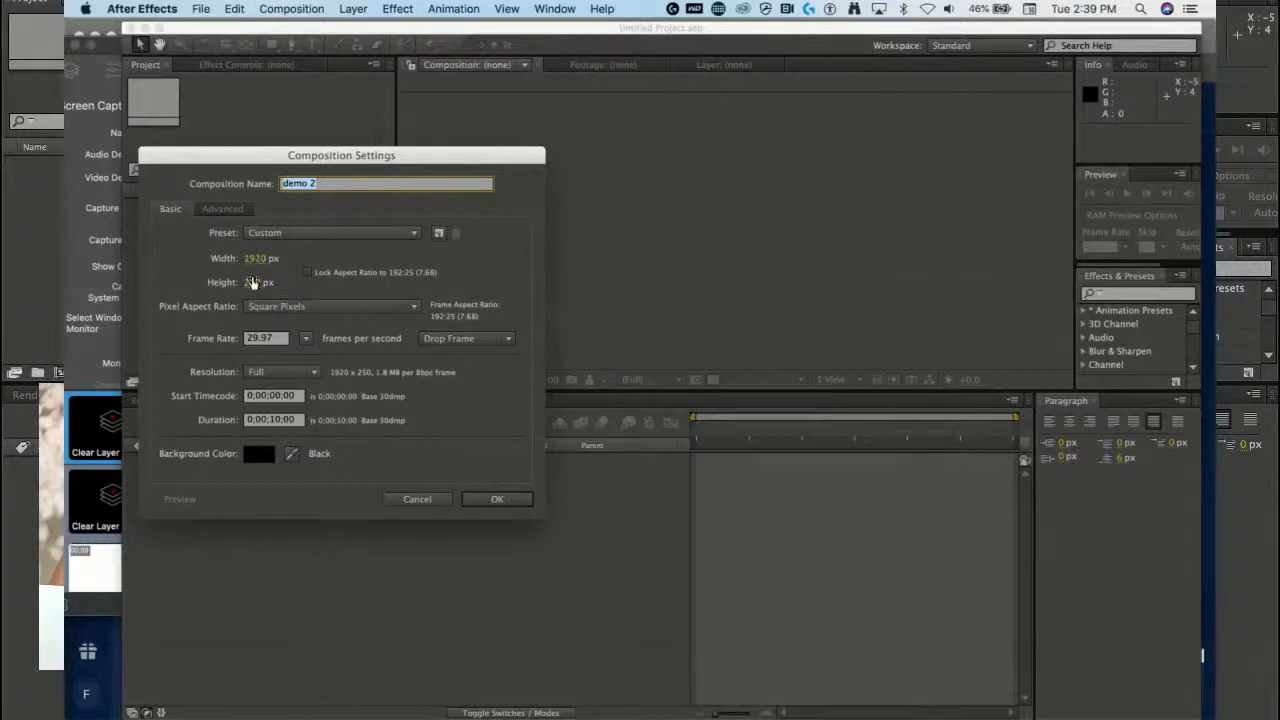
Create a composition named demo 2 at 1920 × 250 px, 29.97 fps, with a duration of 10 seconds, and select it
left_click(498, 499)
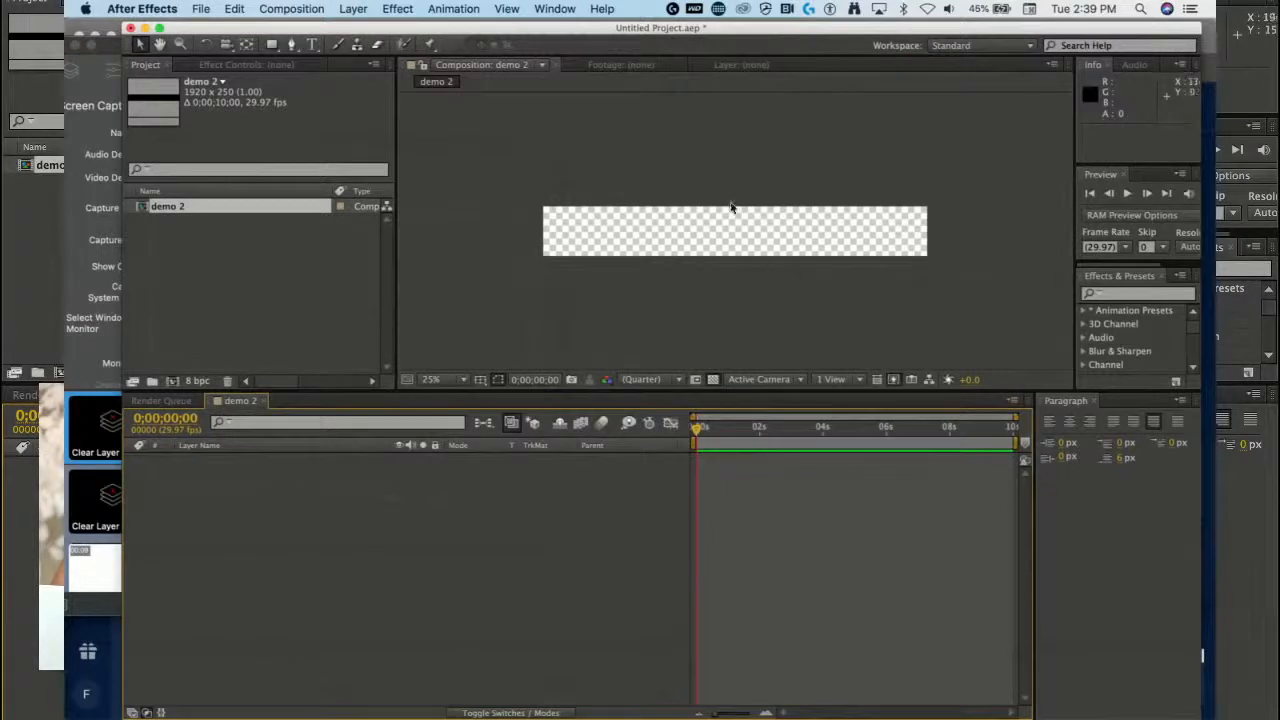
left_click(252, 296)
left_click(234, 212)
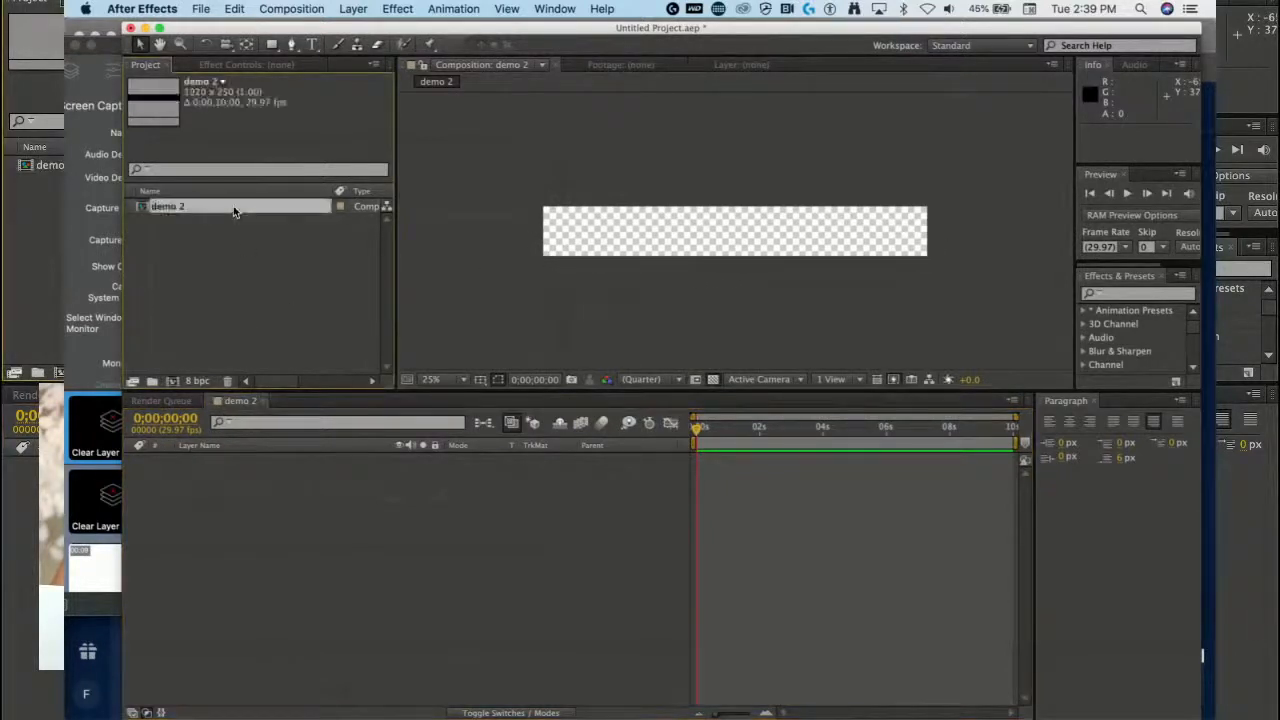
Import "animated lower third demo.psd" from the Desktop as a composition retaining layer sizes, with editable layer styles
left_click(203, 9)
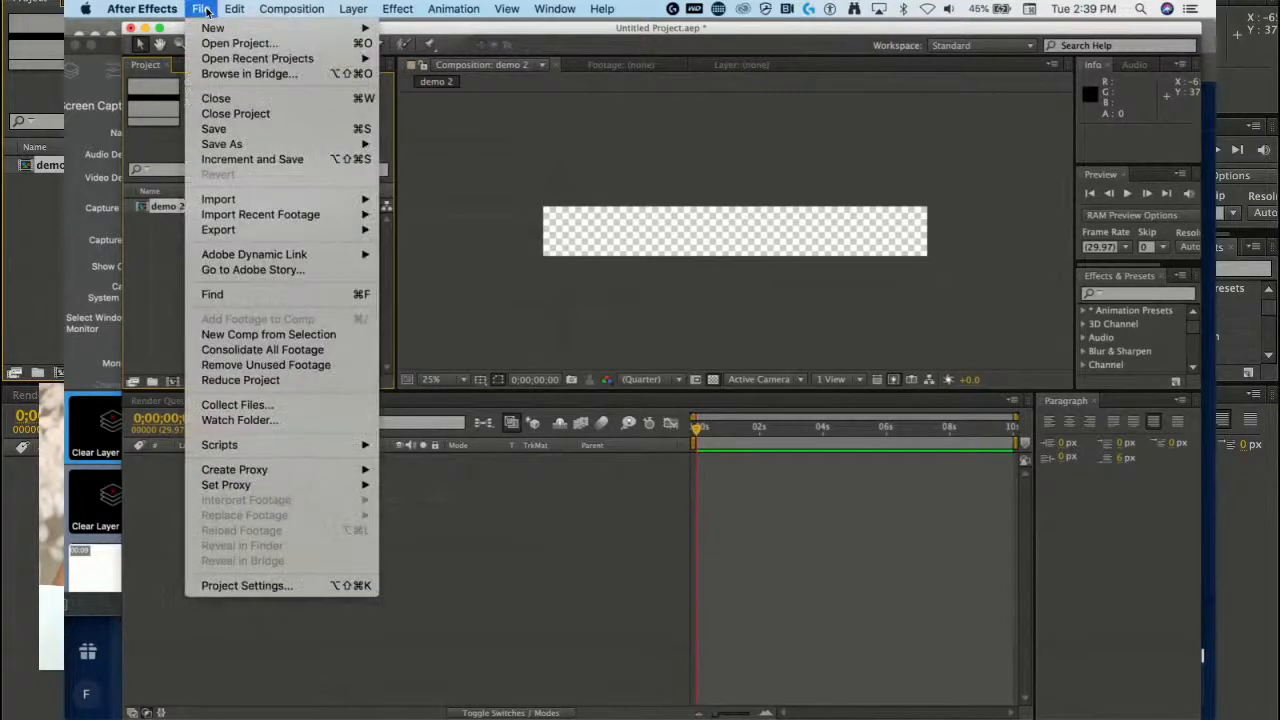
mouse_move(252, 200)
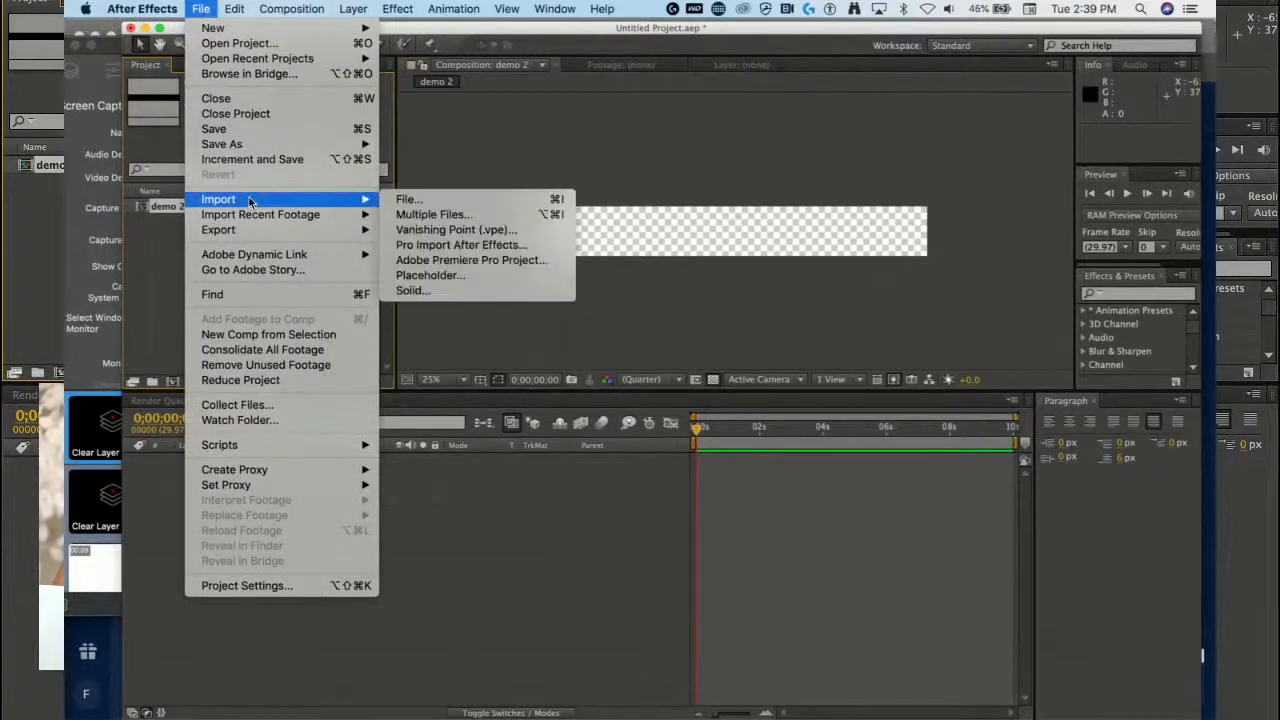
left_click(428, 199)
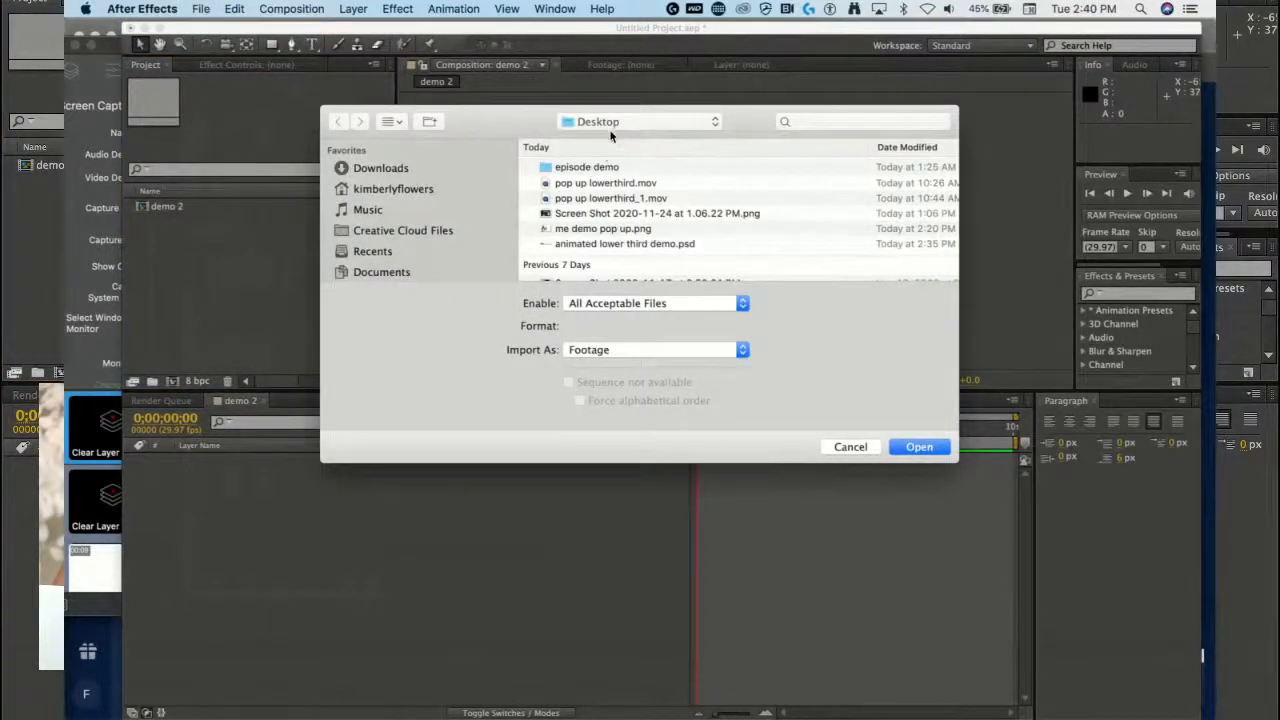
left_click(572, 246)
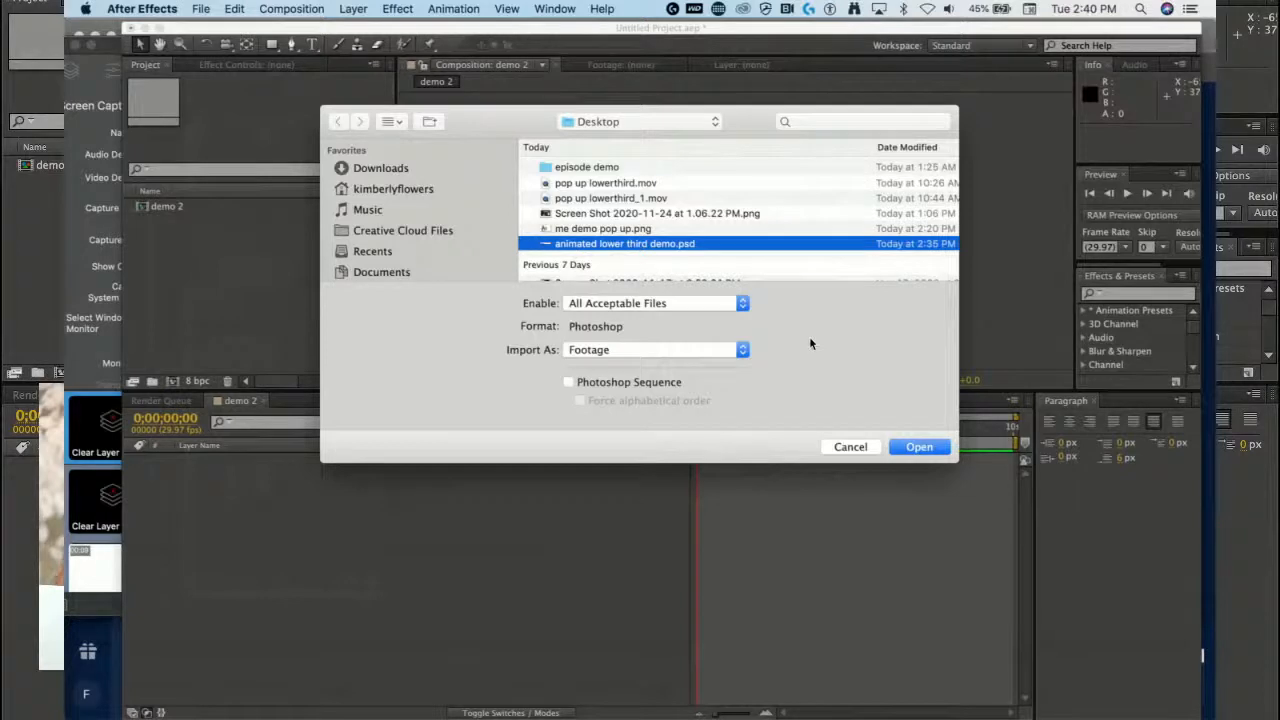
left_click(920, 447)
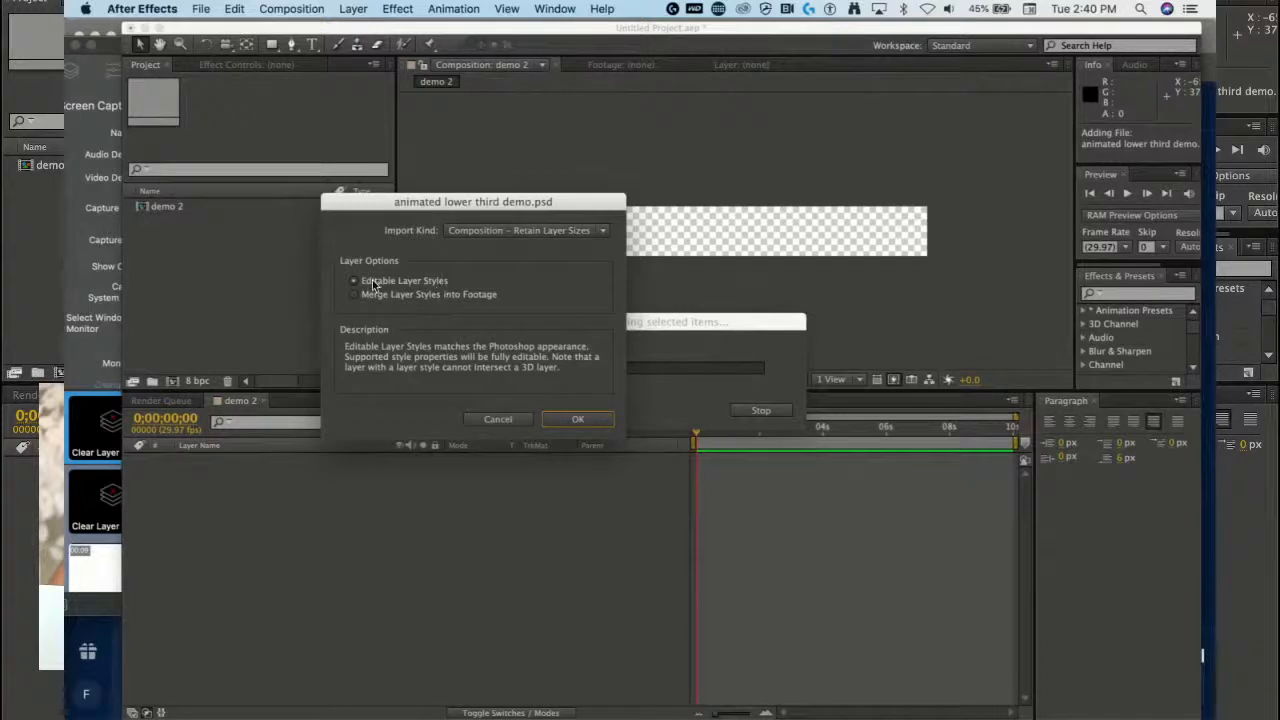
left_click(585, 417)
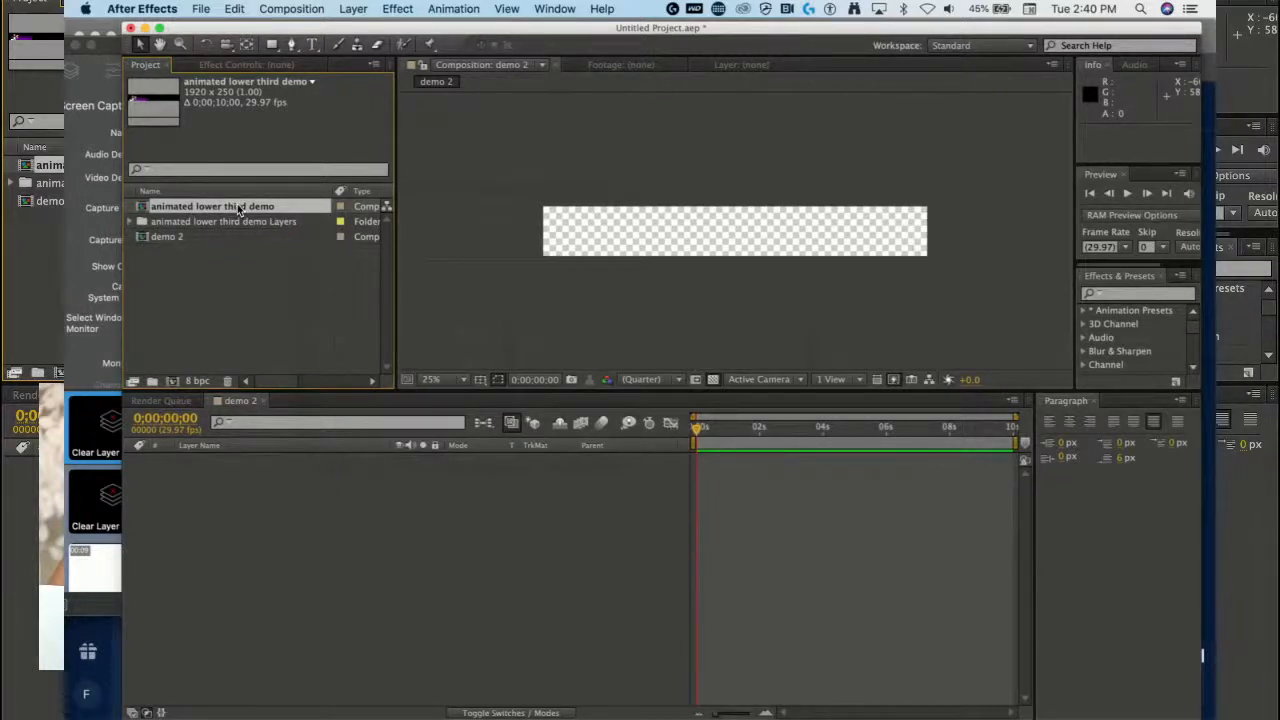
Add the imported animated lower third demo composition as a layer in the demo 2 timeline
left_click_drag(240, 209, 255, 468)
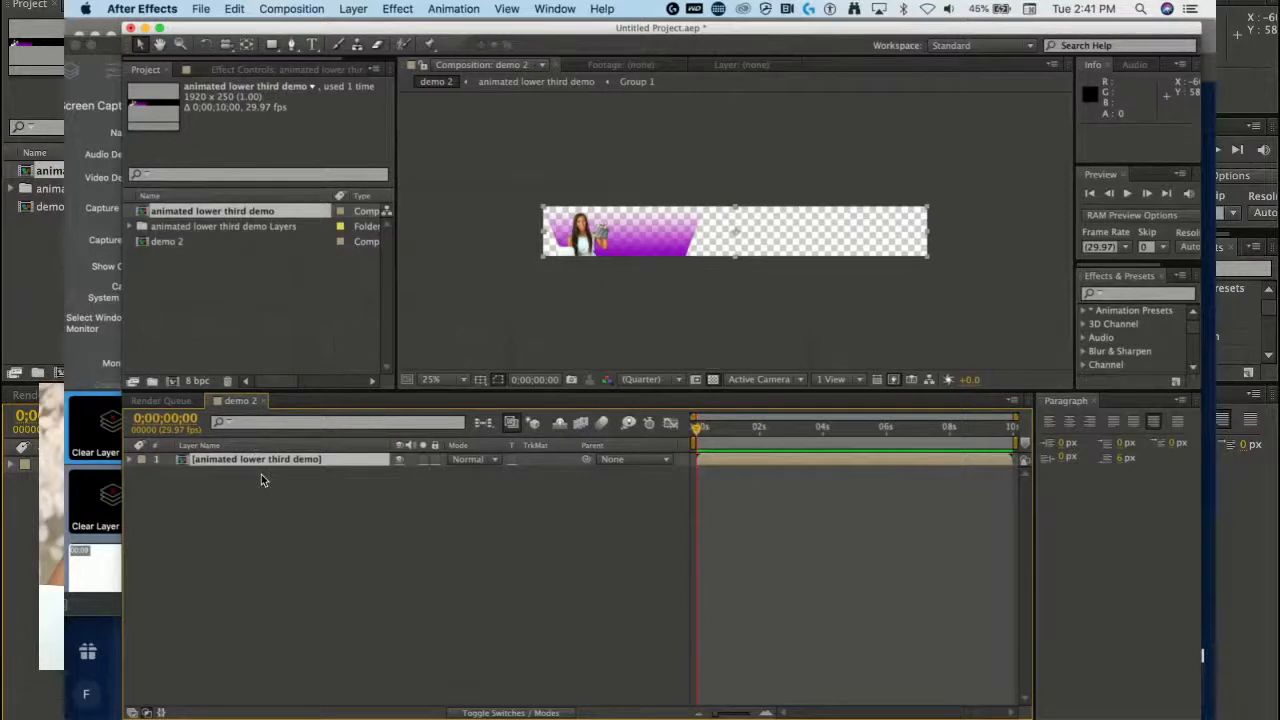
left_click(131, 459)
left_click(131, 459)
Switch to Wirecast, put Screen Capture 2 live with the overlay layer cleared, and return to After Effects
left_click(80, 515)
left_click(280, 503)
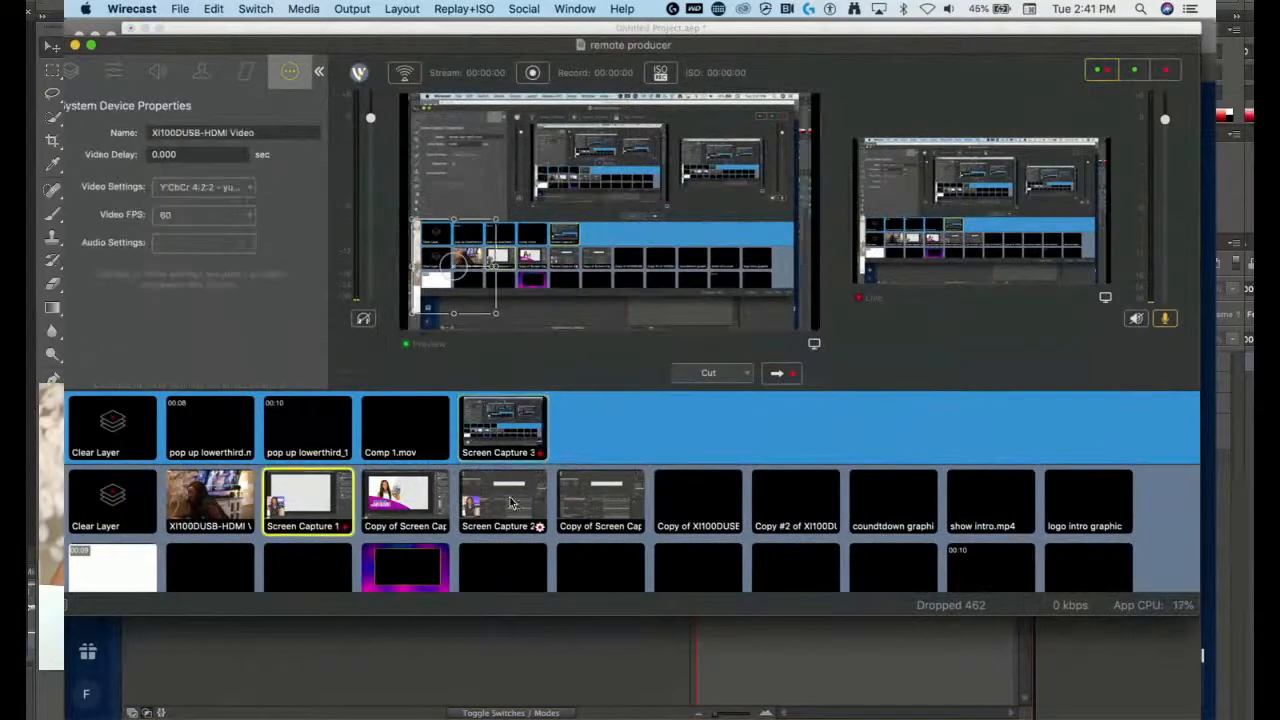
left_click(520, 503)
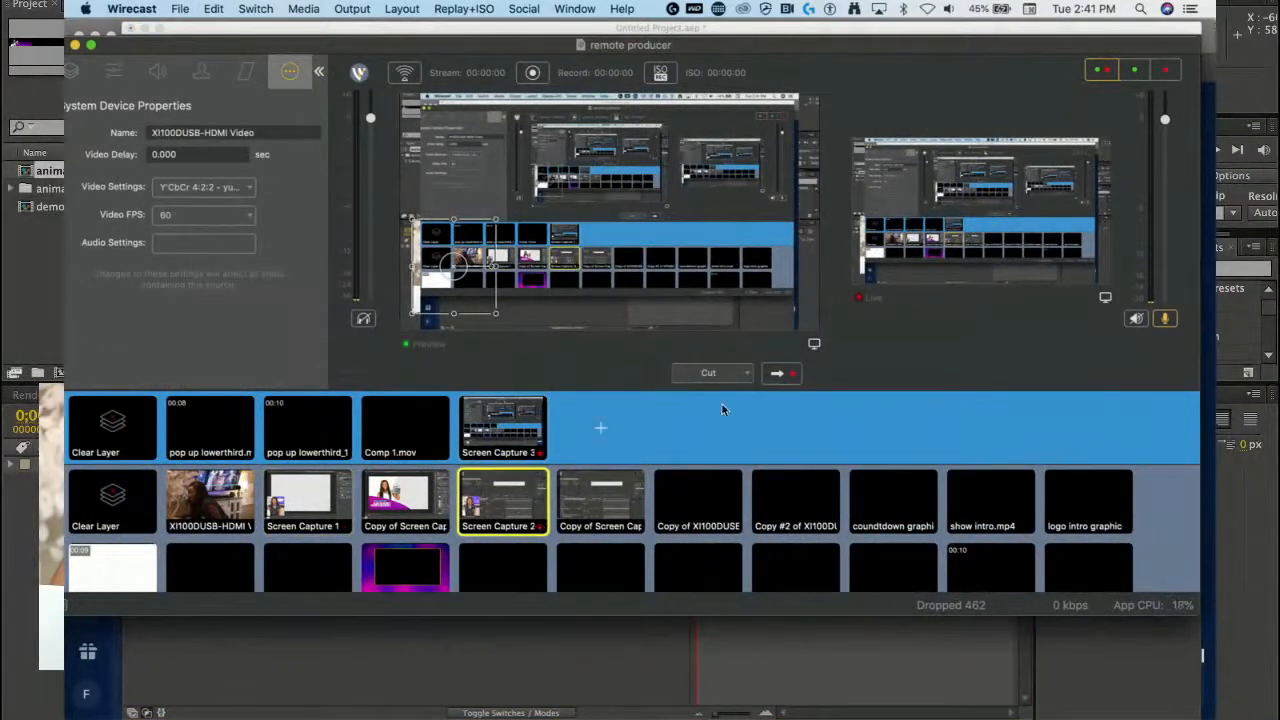
left_click(135, 423)
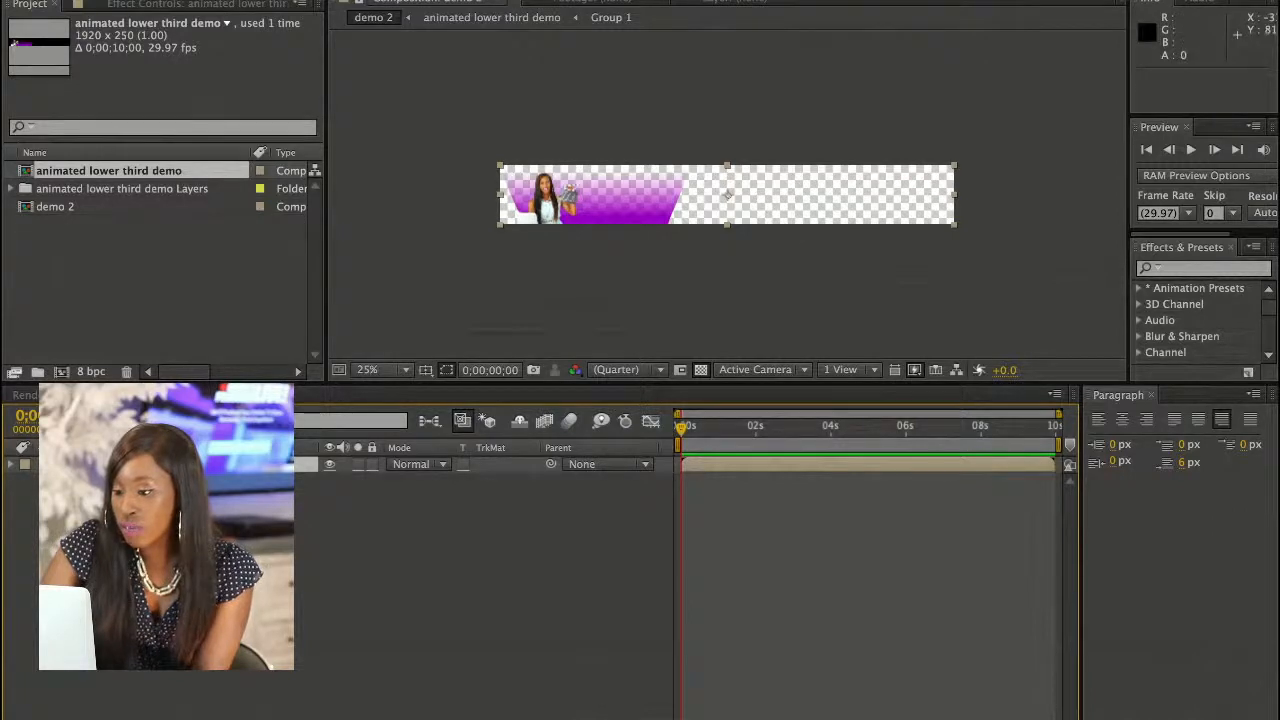
Enlarge the composition view to fit the viewer and examine the transform properties of the animated lower third demo layer
left_click(402, 370)
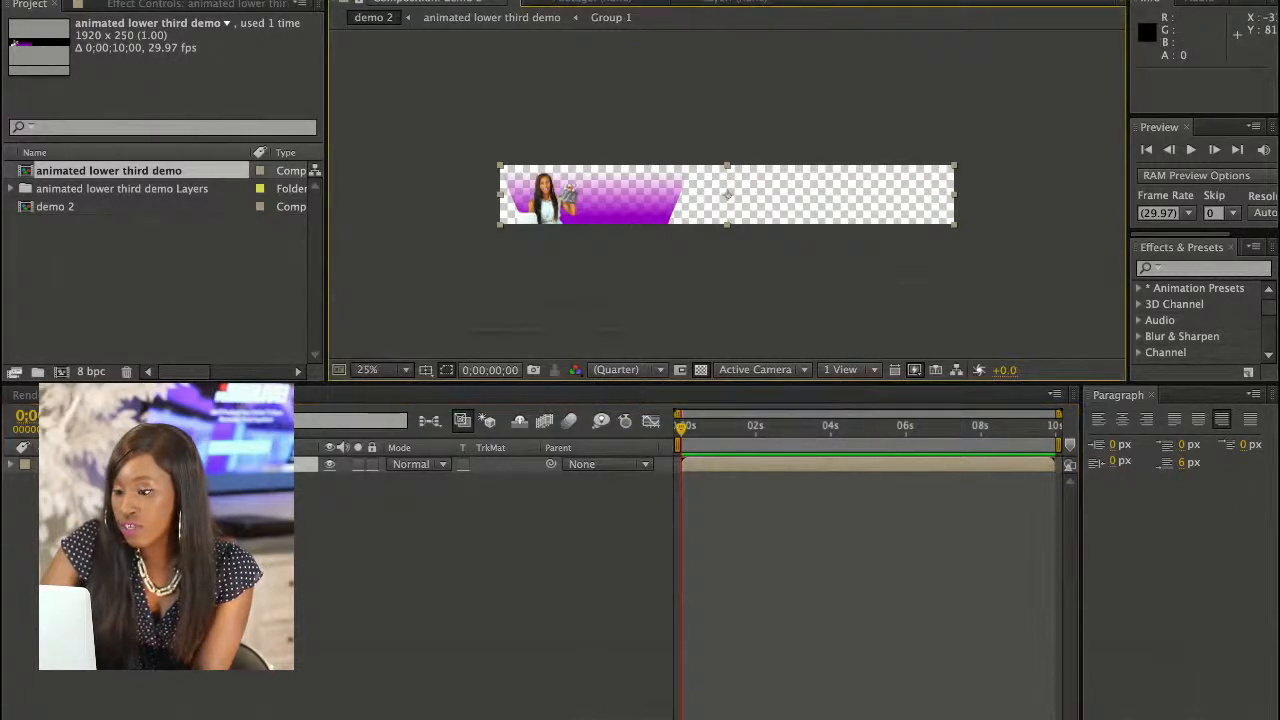
left_click(376, 250)
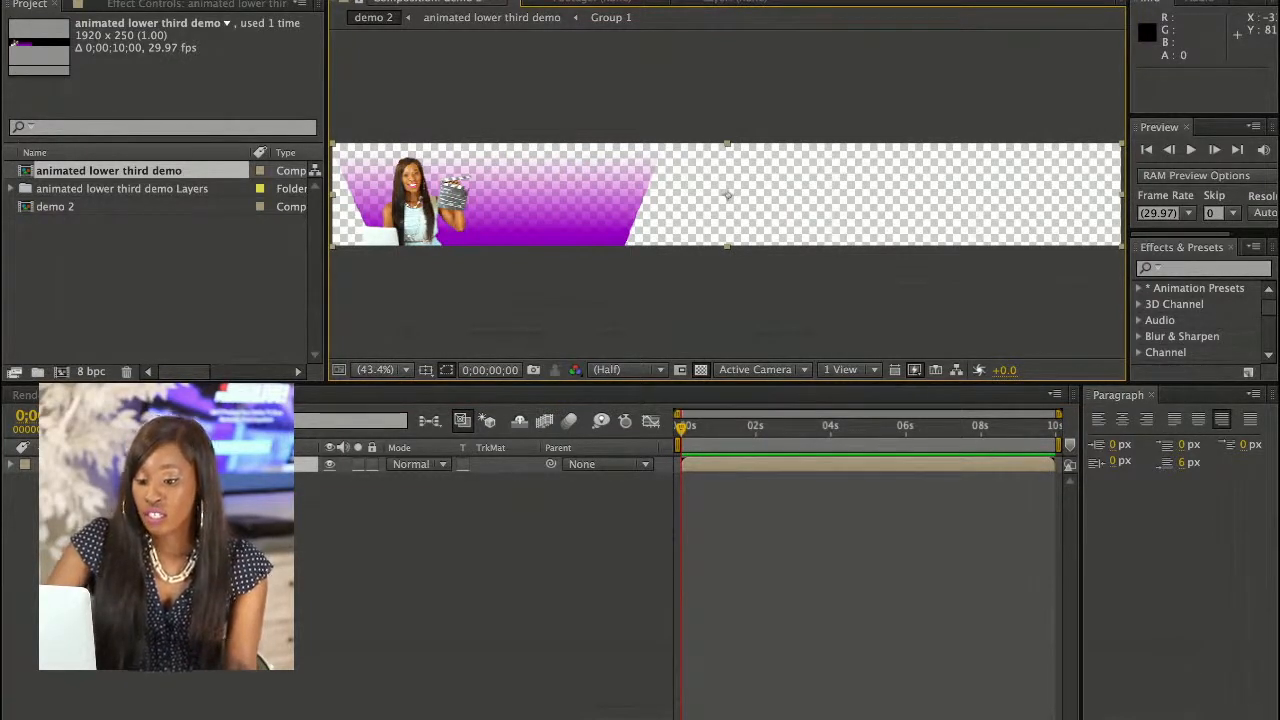
left_click(11, 464)
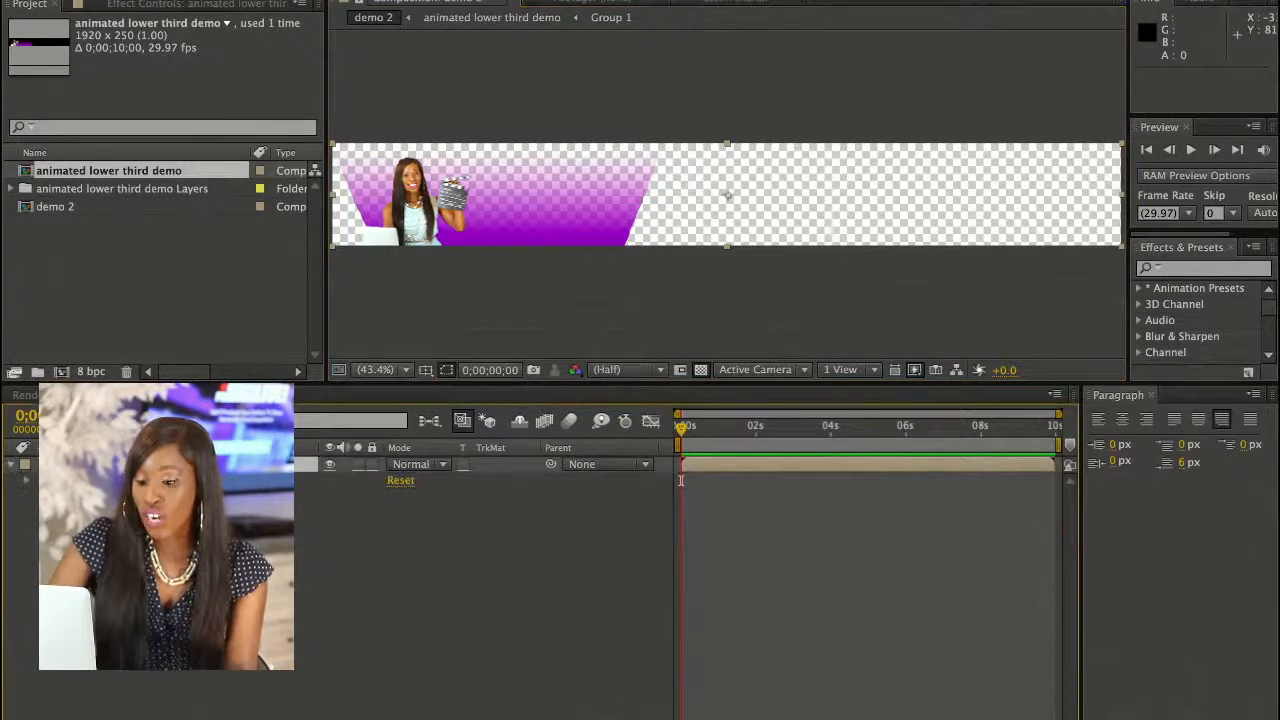
left_click(27, 480)
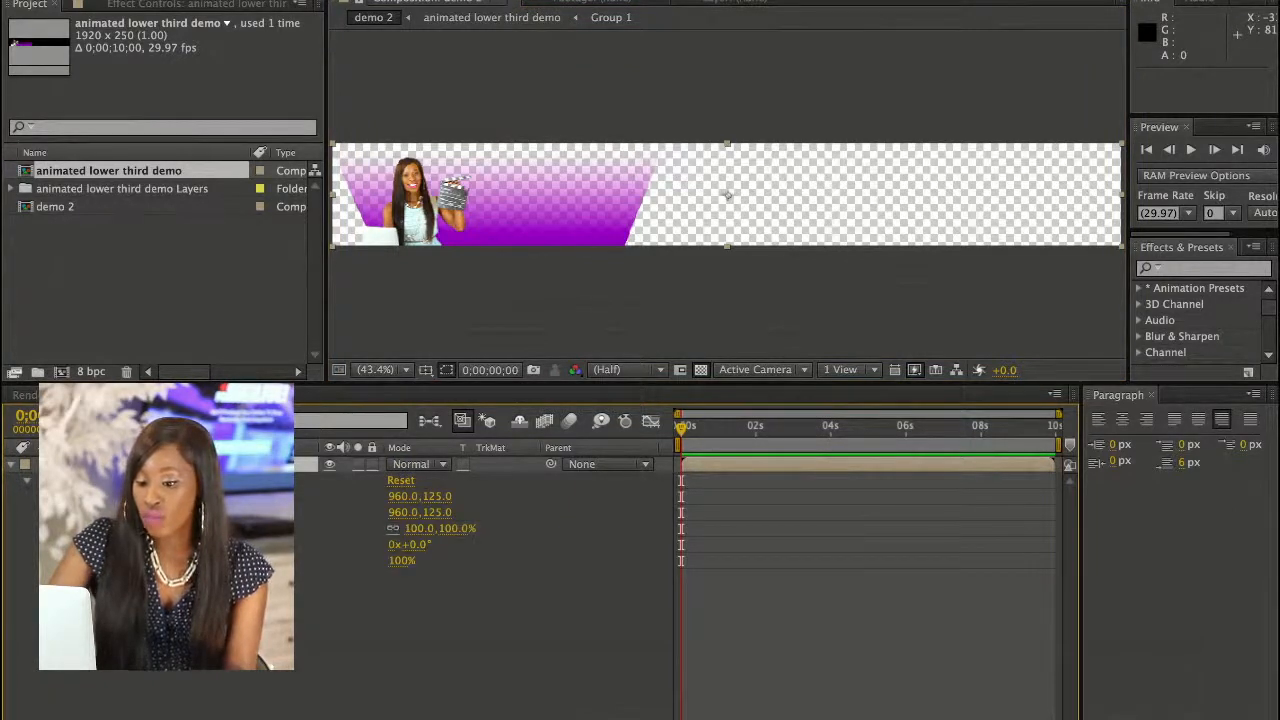
left_click(27, 480)
Open the nested animated lower third demo composition and toggle its two group layers' visibility to preview their content
double_click(150, 464)
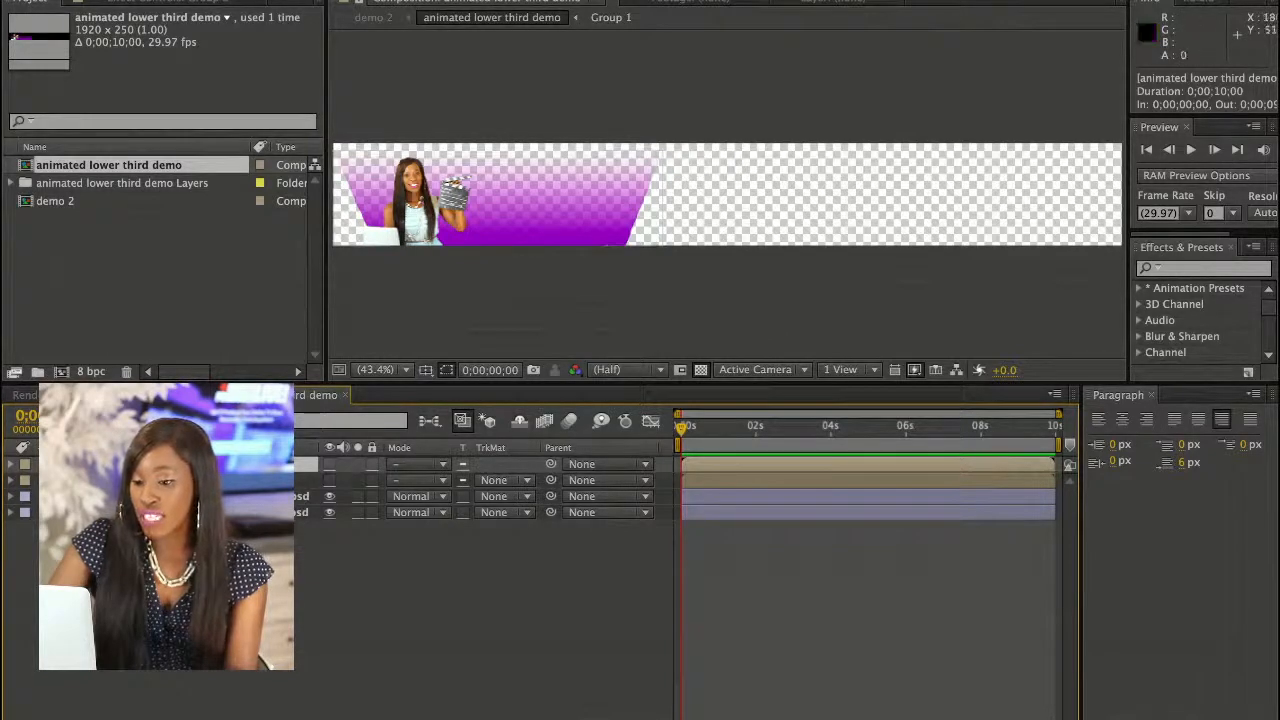
left_click(330, 480)
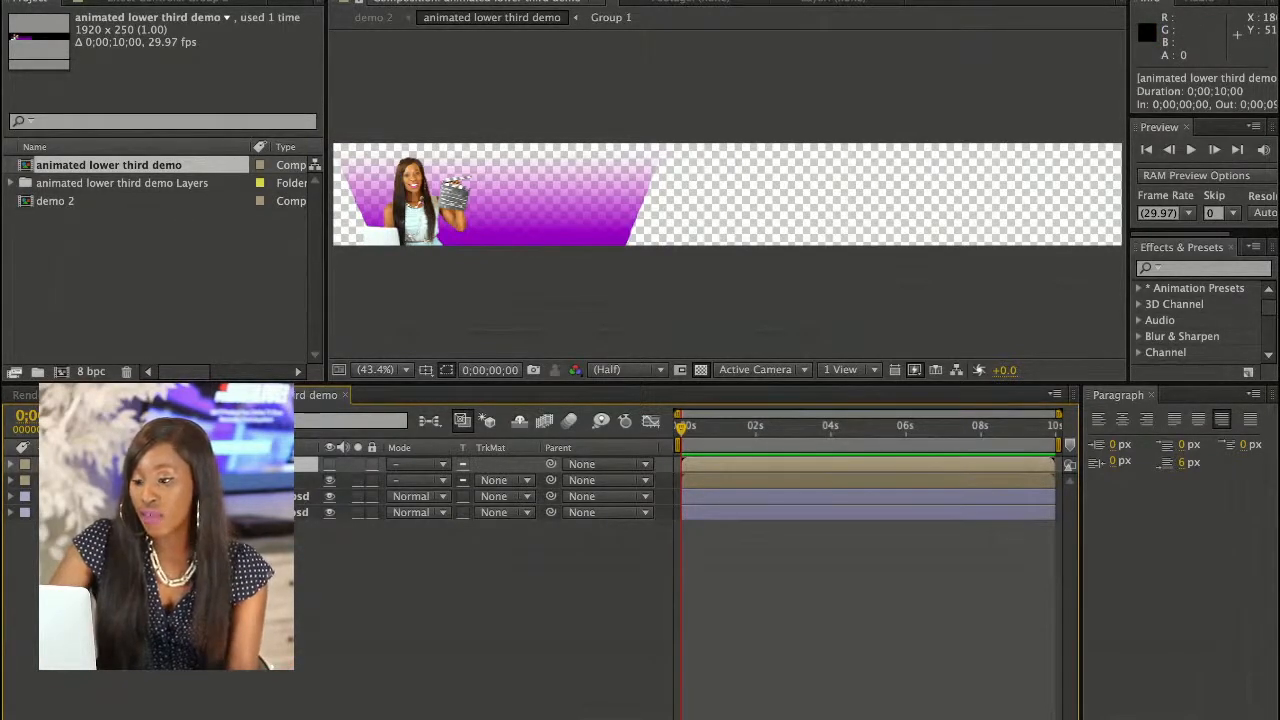
left_click(330, 464)
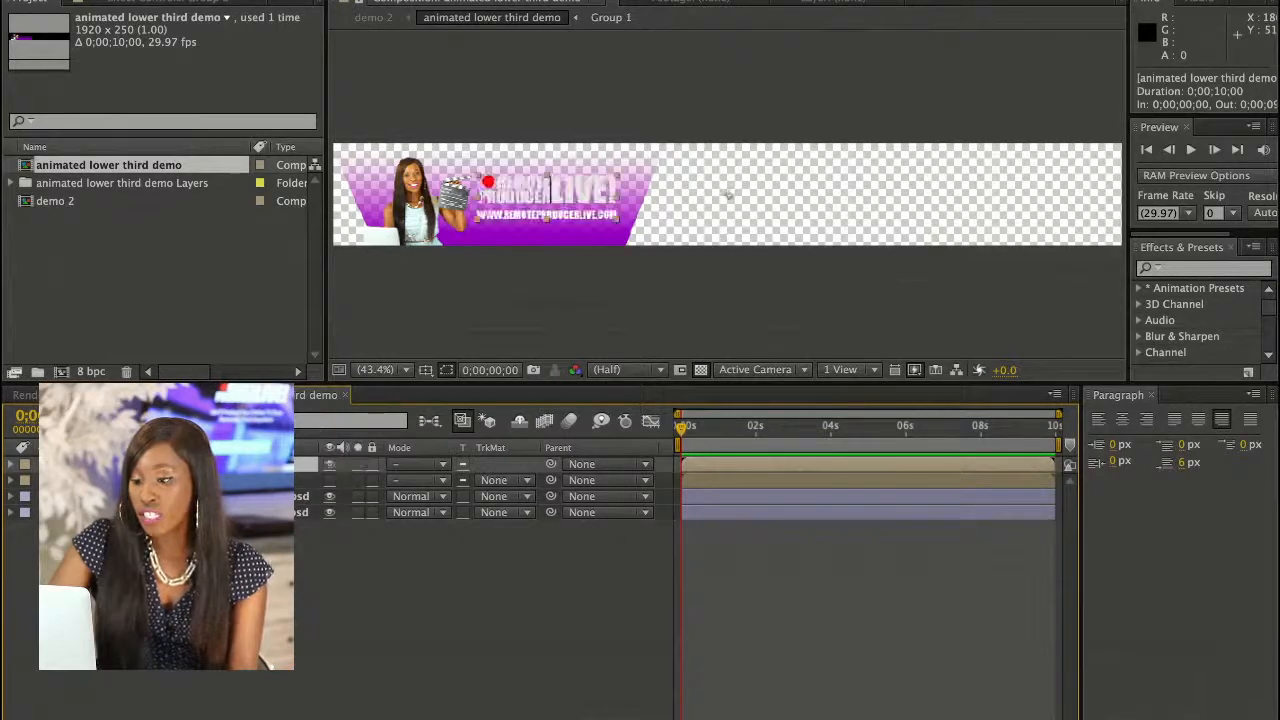
left_click(330, 464)
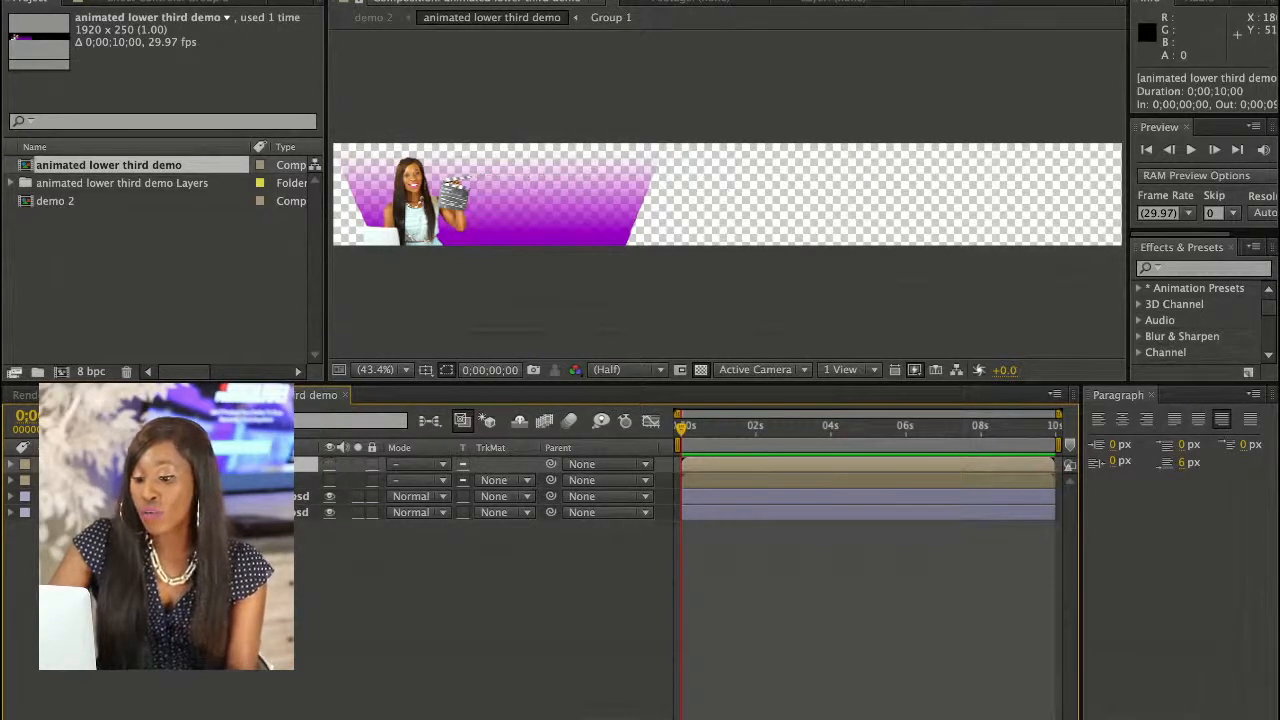
left_click(330, 464)
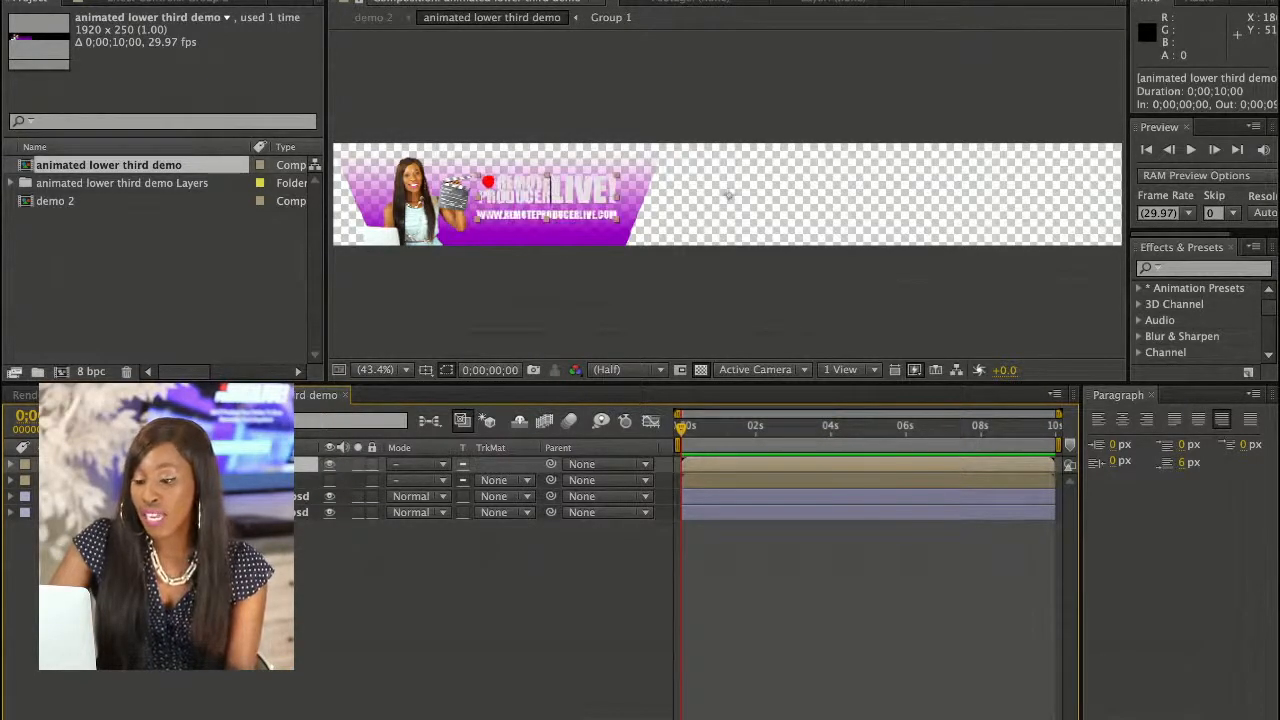
Compare the two message groups by switching their visibility, leaving only the "LET US PRODUCE IT!" group shown
left_click(330, 464)
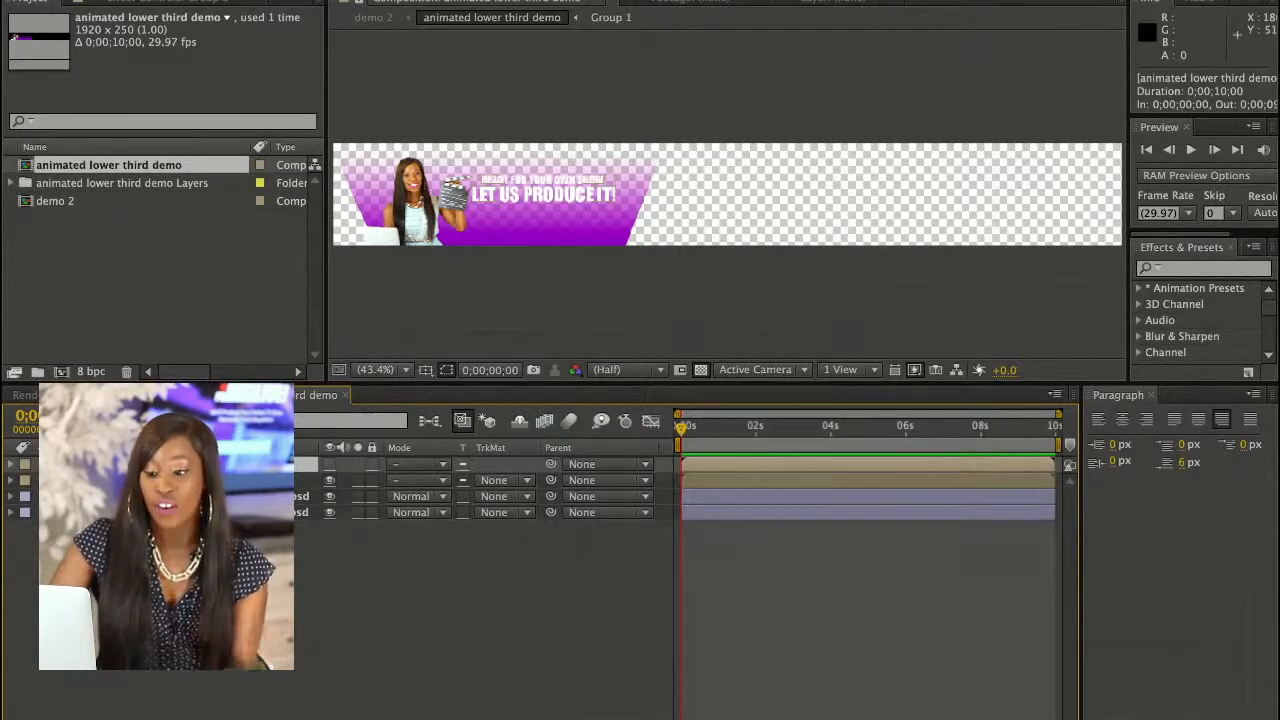
left_click(330, 480)
left_click(330, 464)
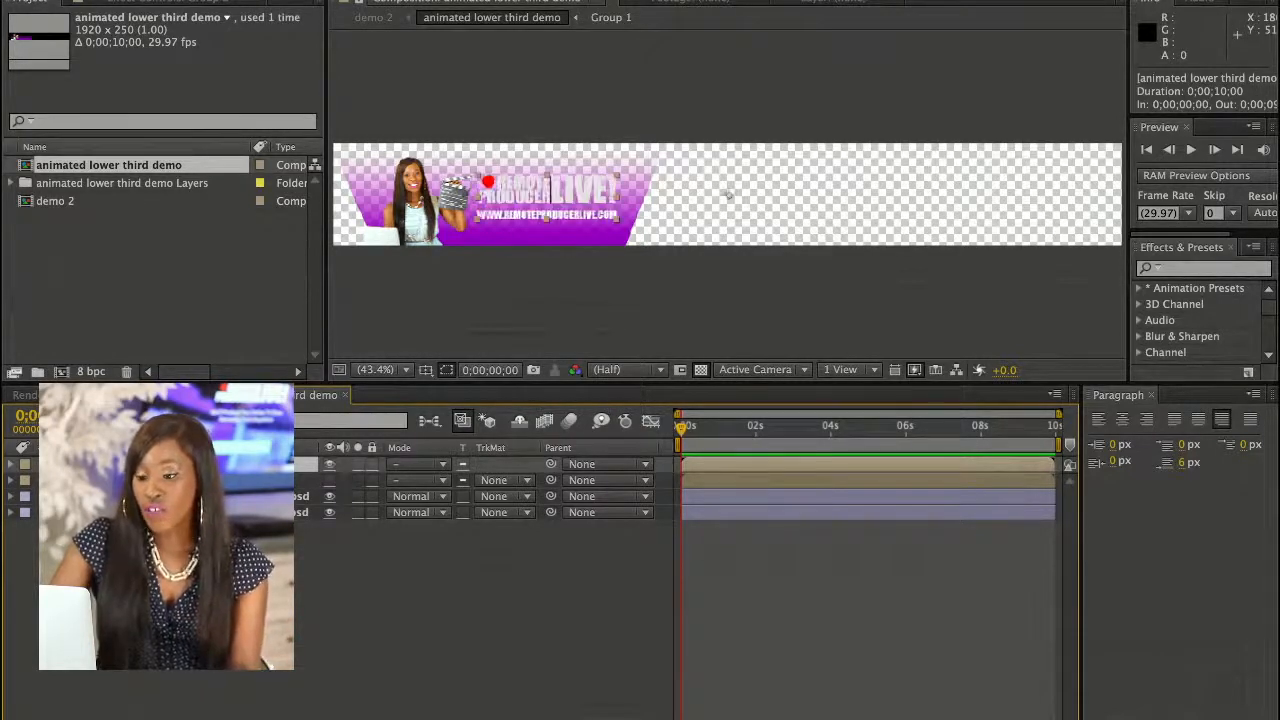
left_click(330, 464)
left_click(330, 480)
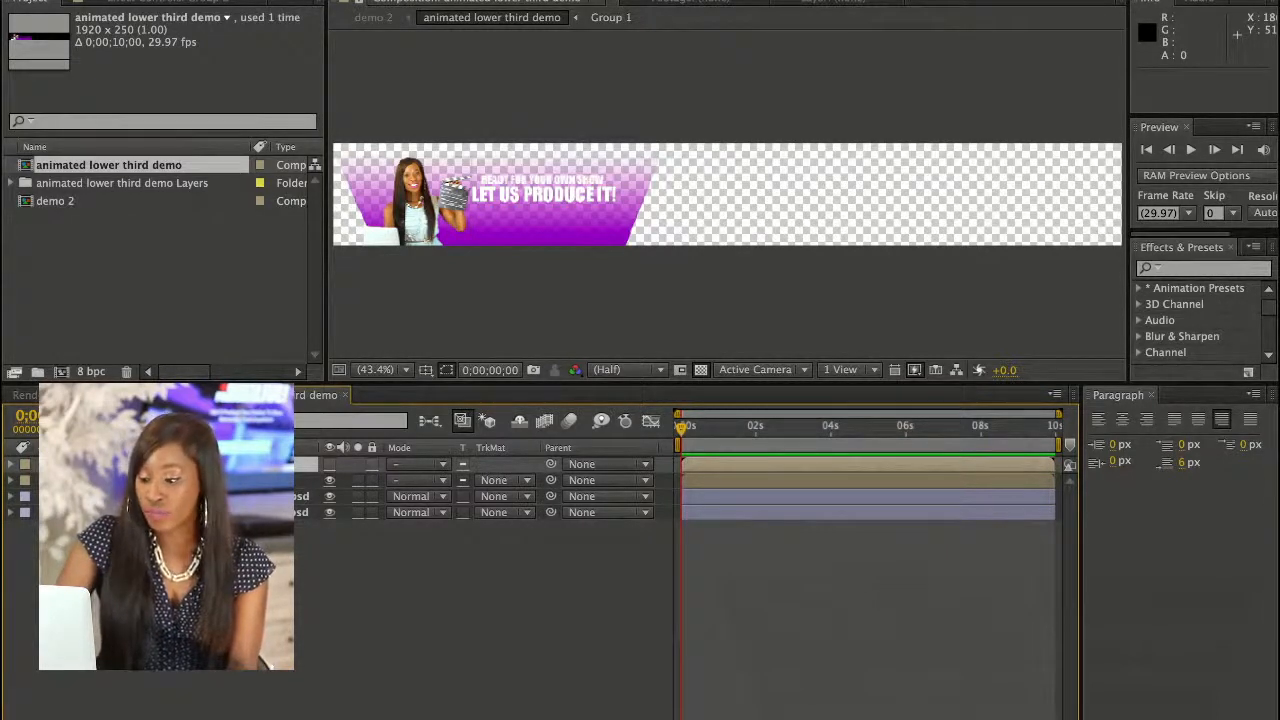
Zoom the timeline to about the first five seconds, move the current time to 0;00;01;01, and expand all four layers' property groups
left_click_drag(1057, 413, 880, 413)
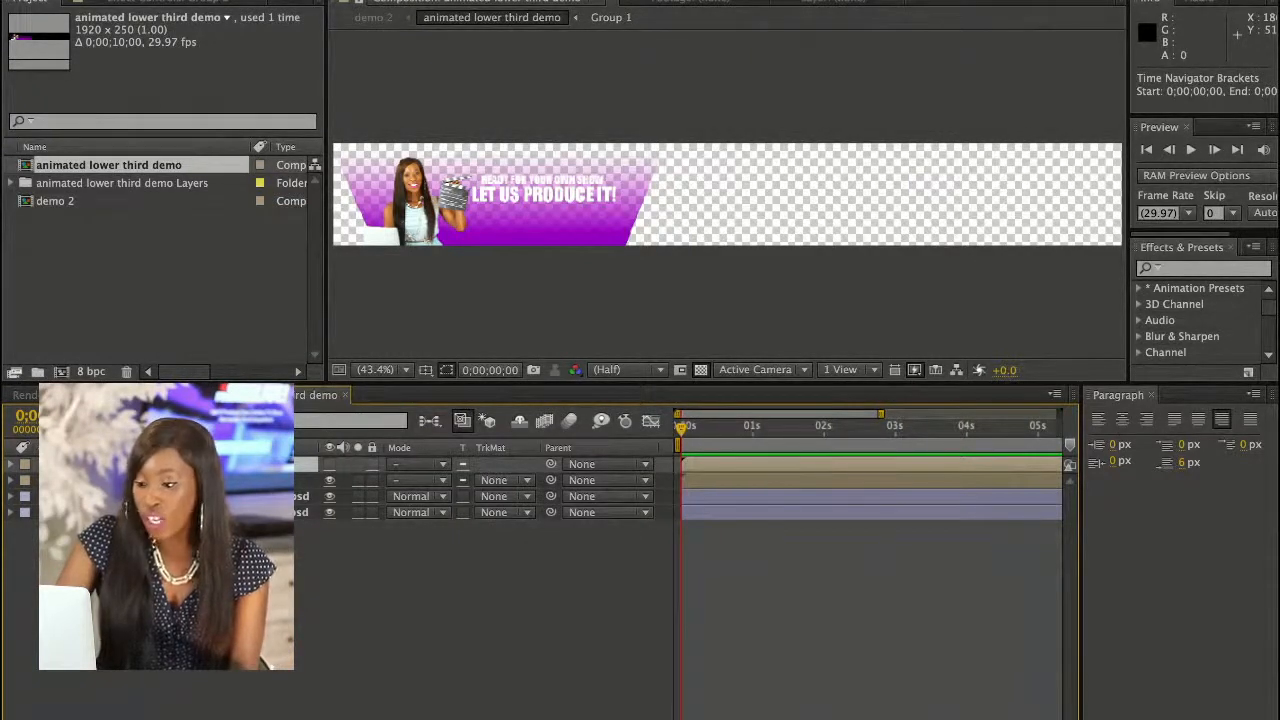
key("space")
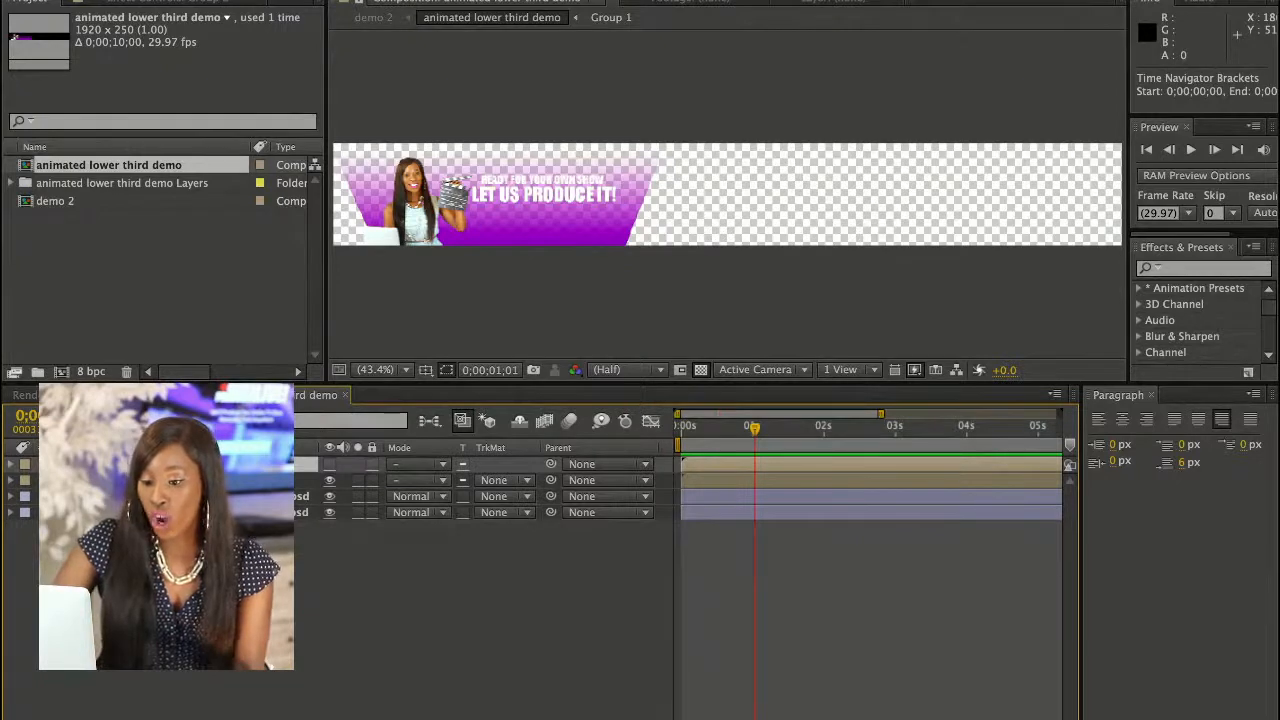
key("e")
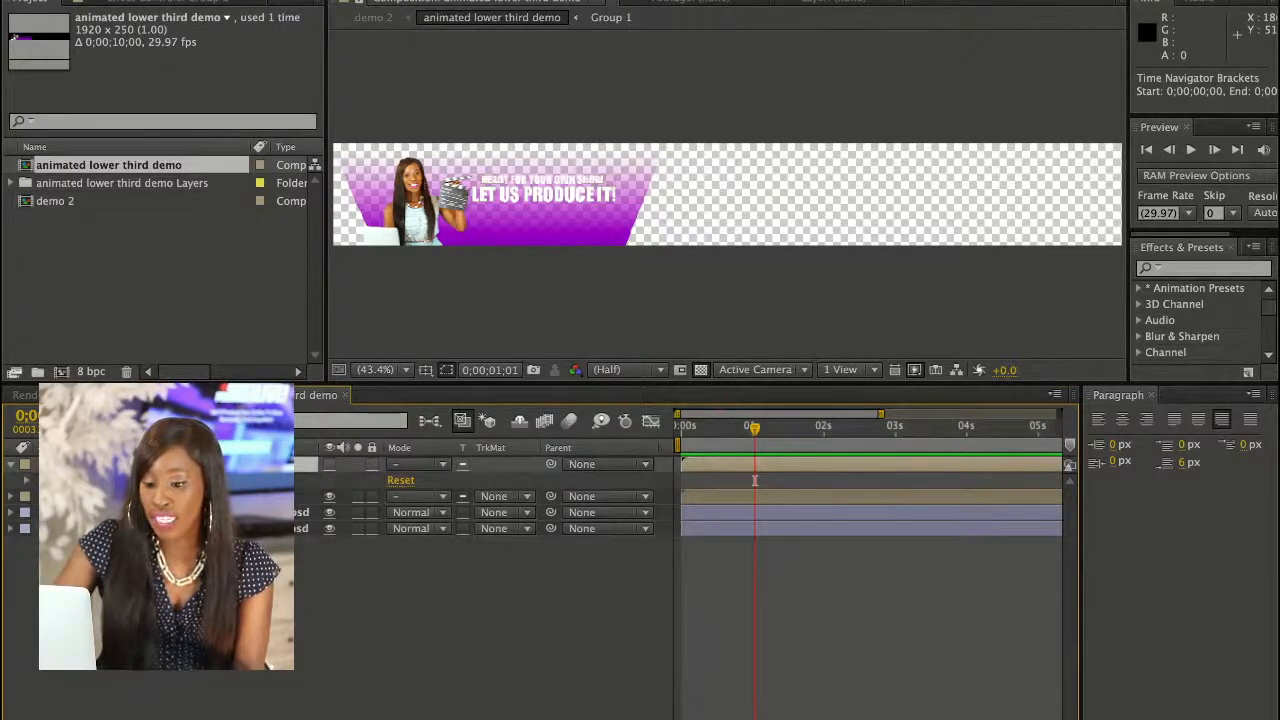
left_click(11, 496)
left_click(11, 528)
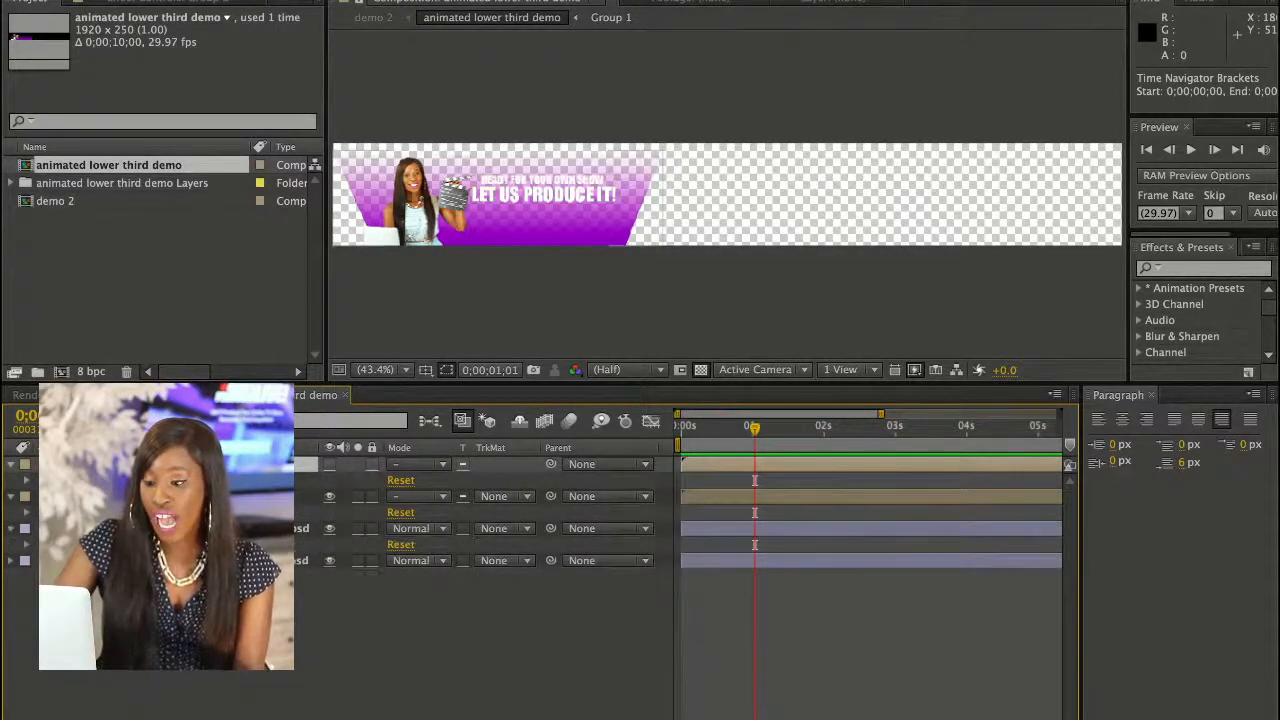
left_click(11, 560)
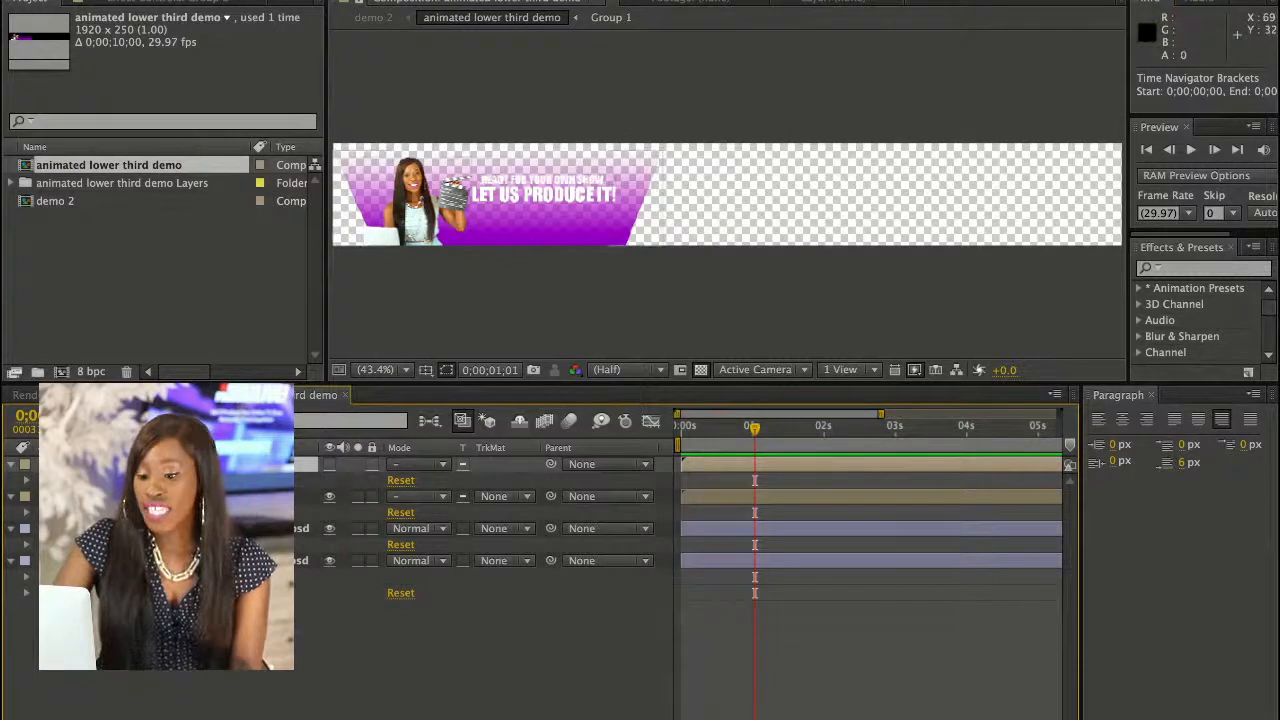
Keyframe the woman cutout's position at 0;00;01;01, and at 0;00;00;00 move it below the frame to about 214.2, 409.1
left_click(230, 561)
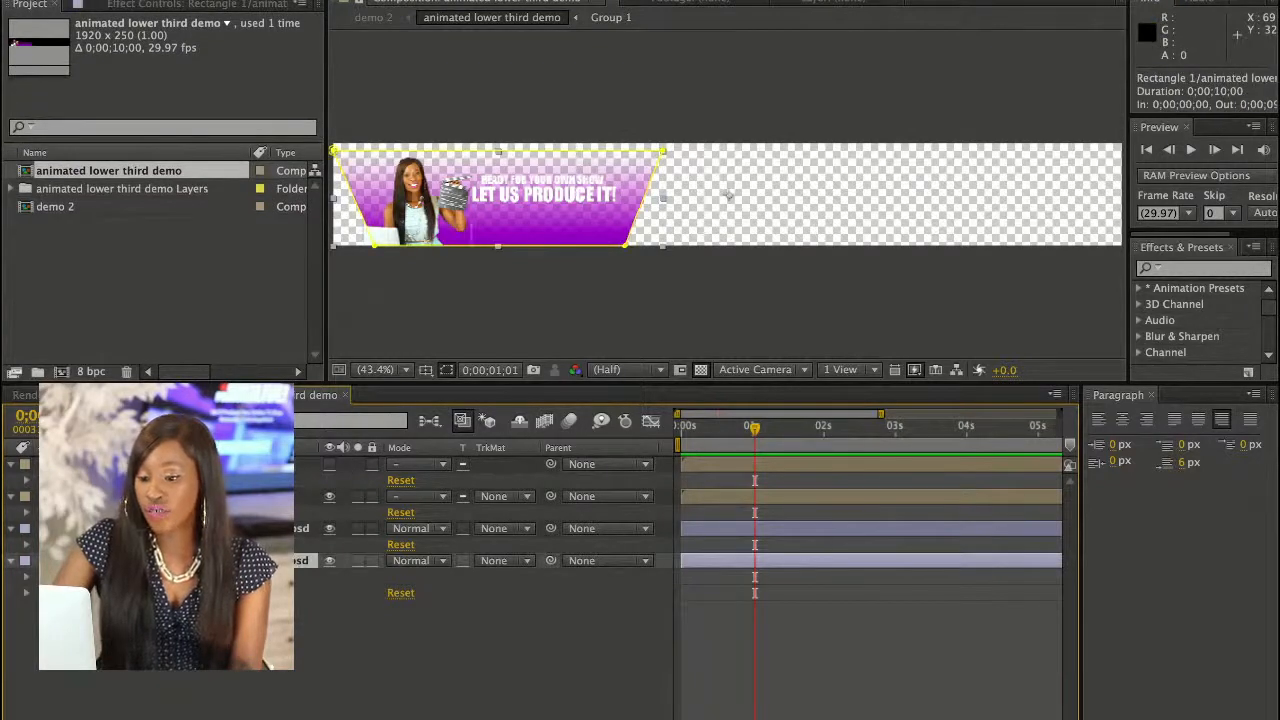
left_click(230, 529)
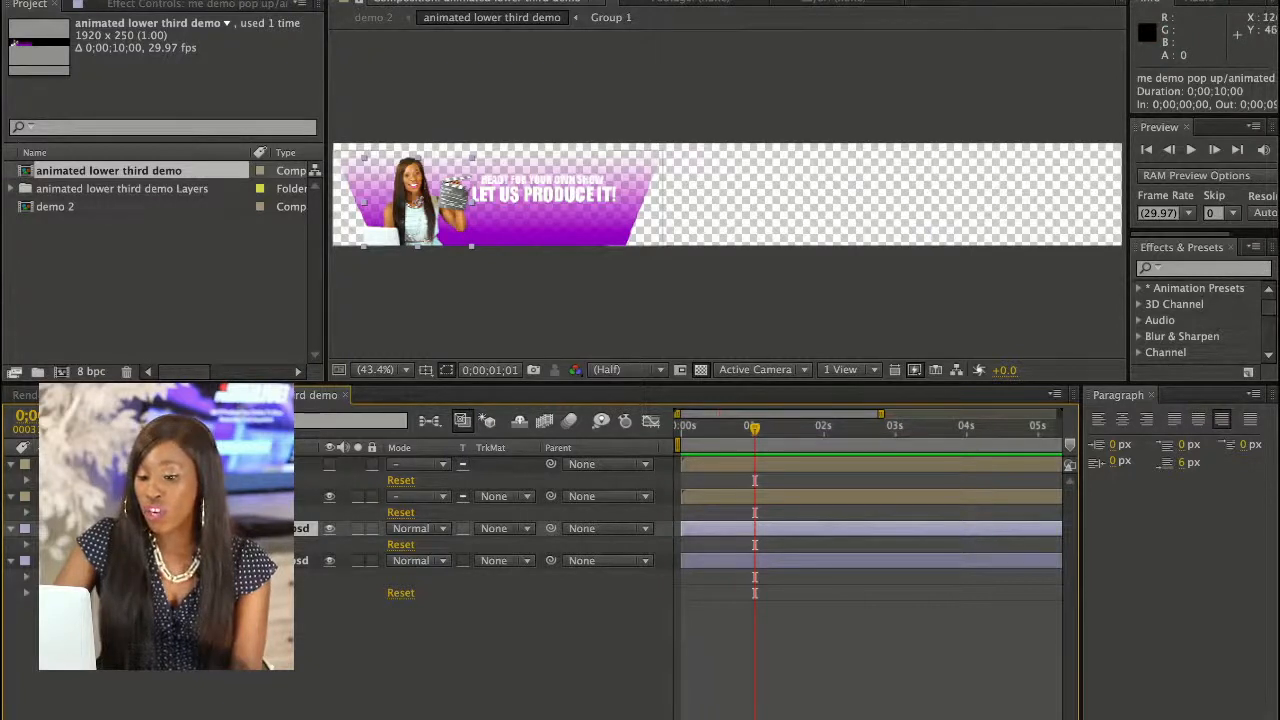
left_click(27, 545)
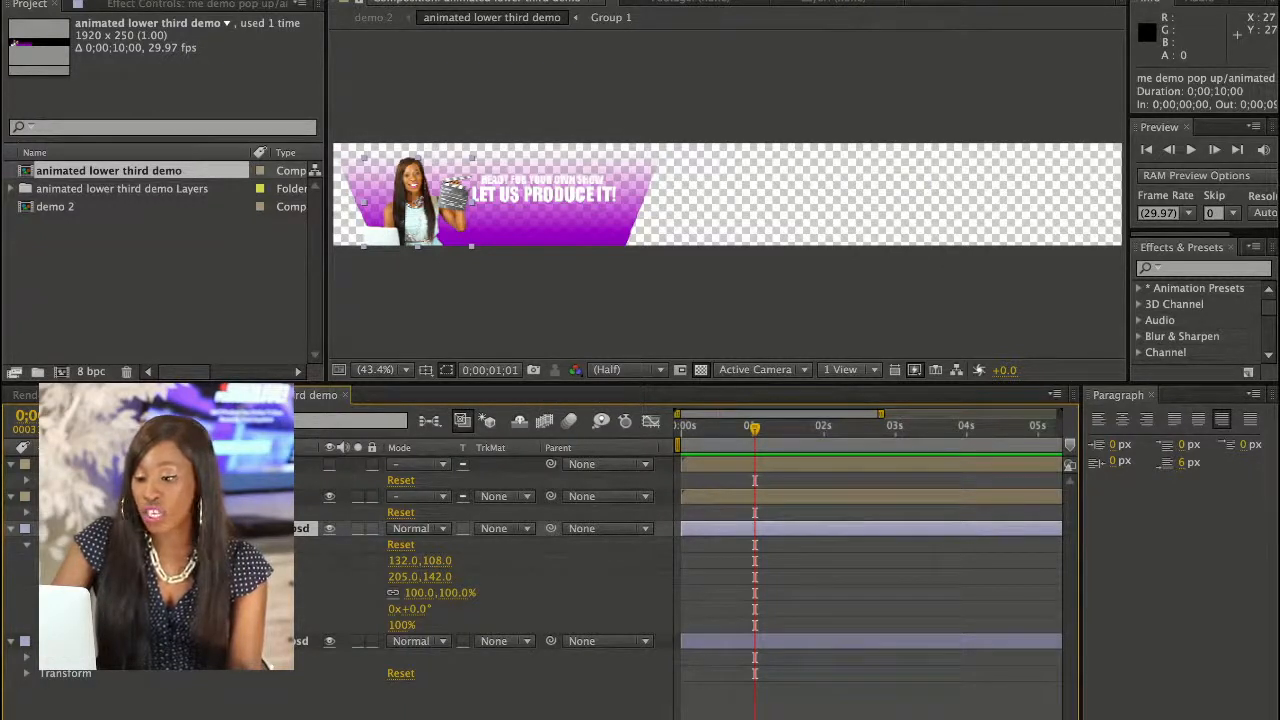
key("alt+shift+p")
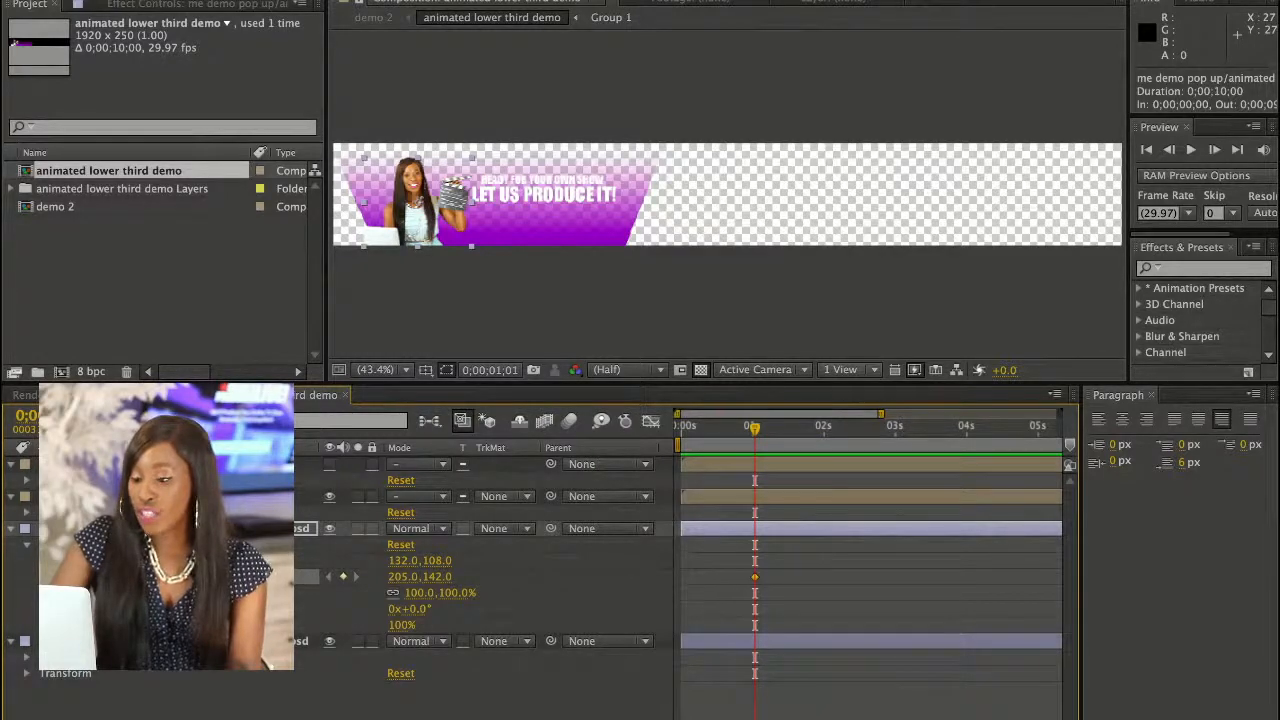
left_click_drag(755, 428, 681, 428)
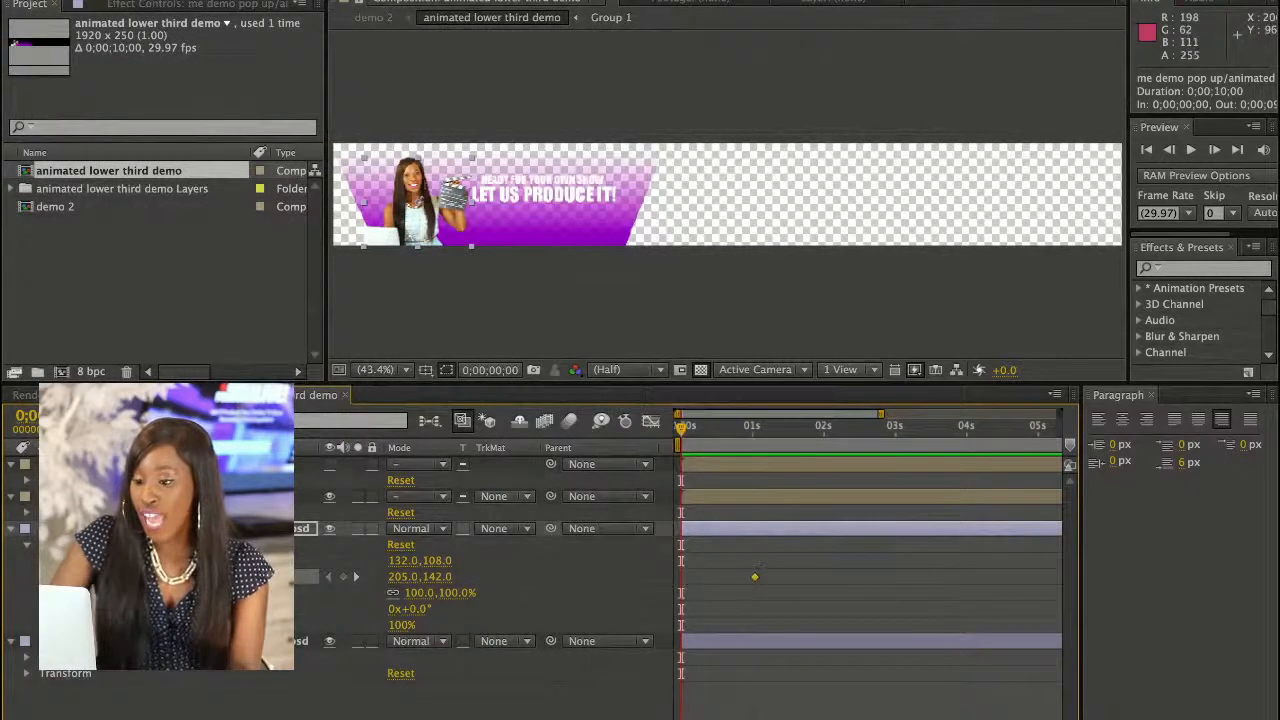
left_click_drag(416, 182, 420, 300)
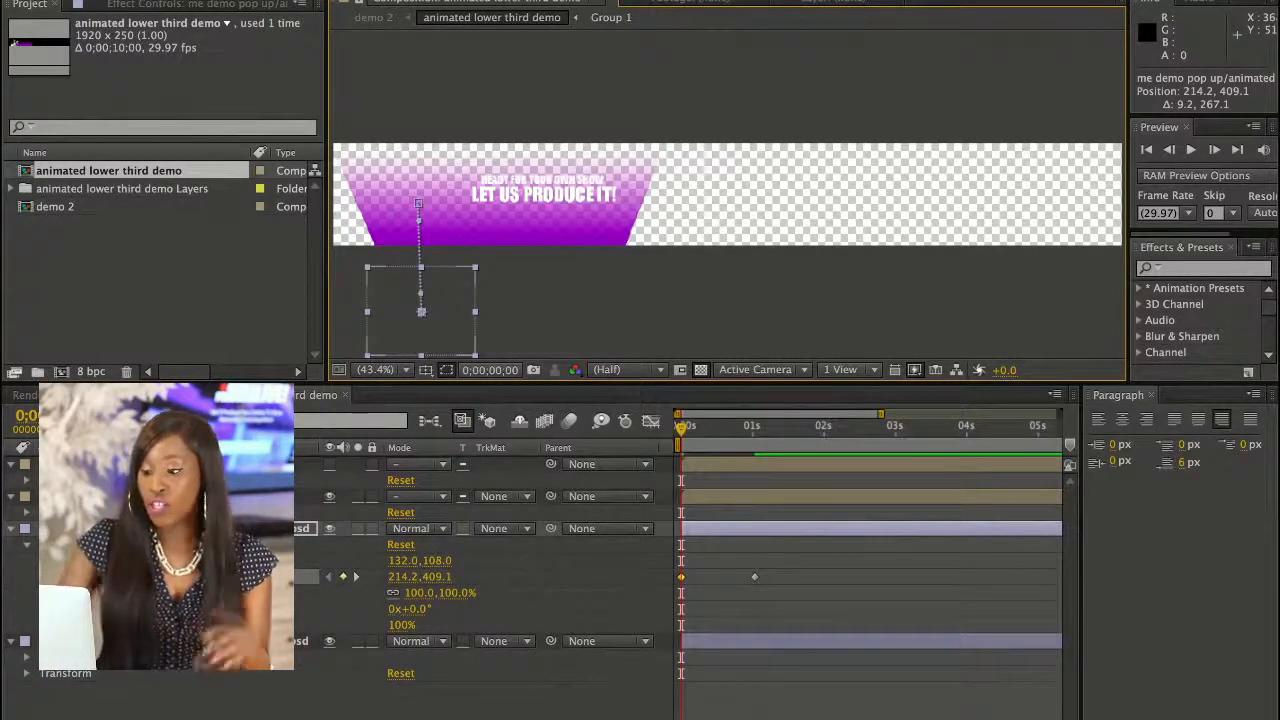
left_click_drag(681, 428, 755, 428)
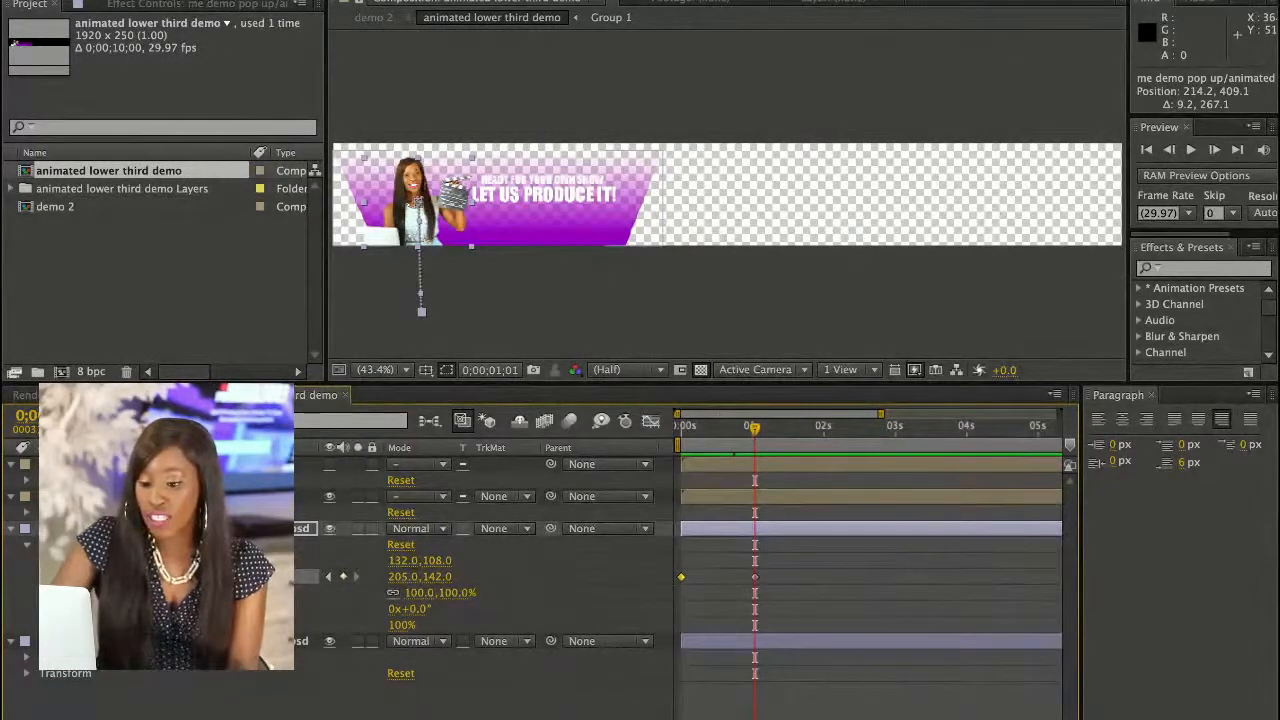
Select the purple Rectangle 1 layer and reveal its transform properties
left_click(26, 673)
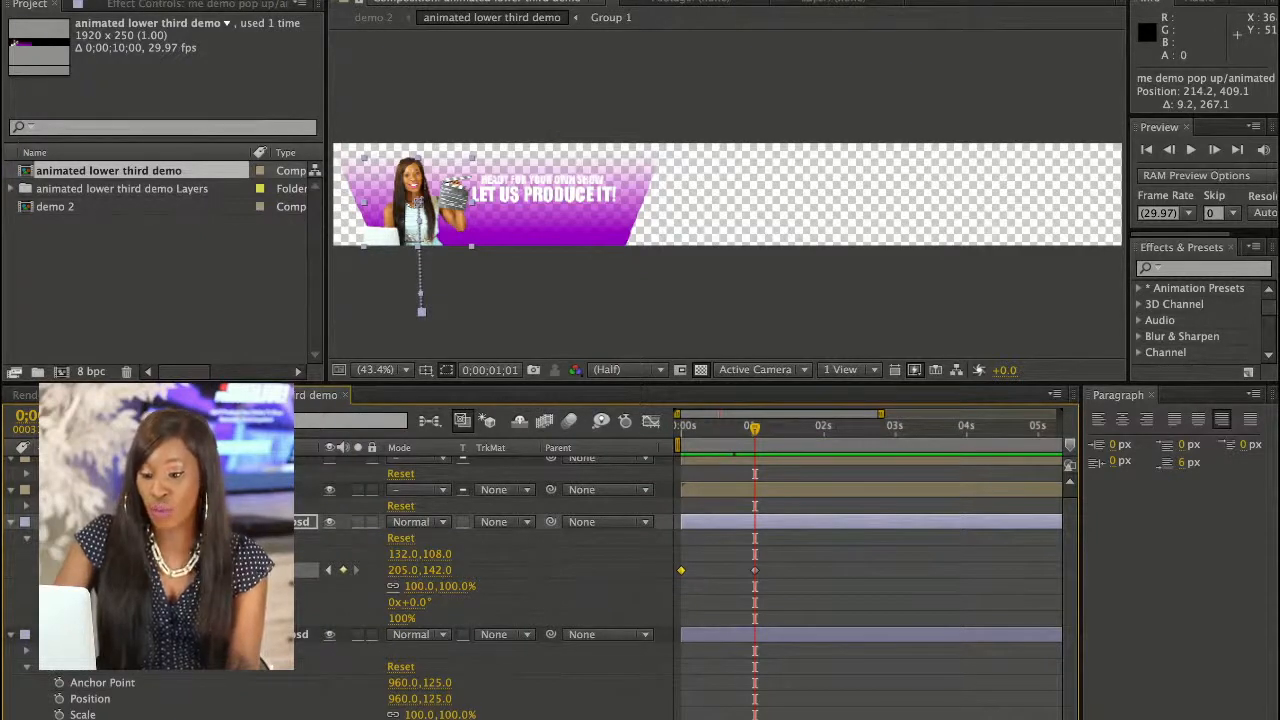
left_click(220, 634)
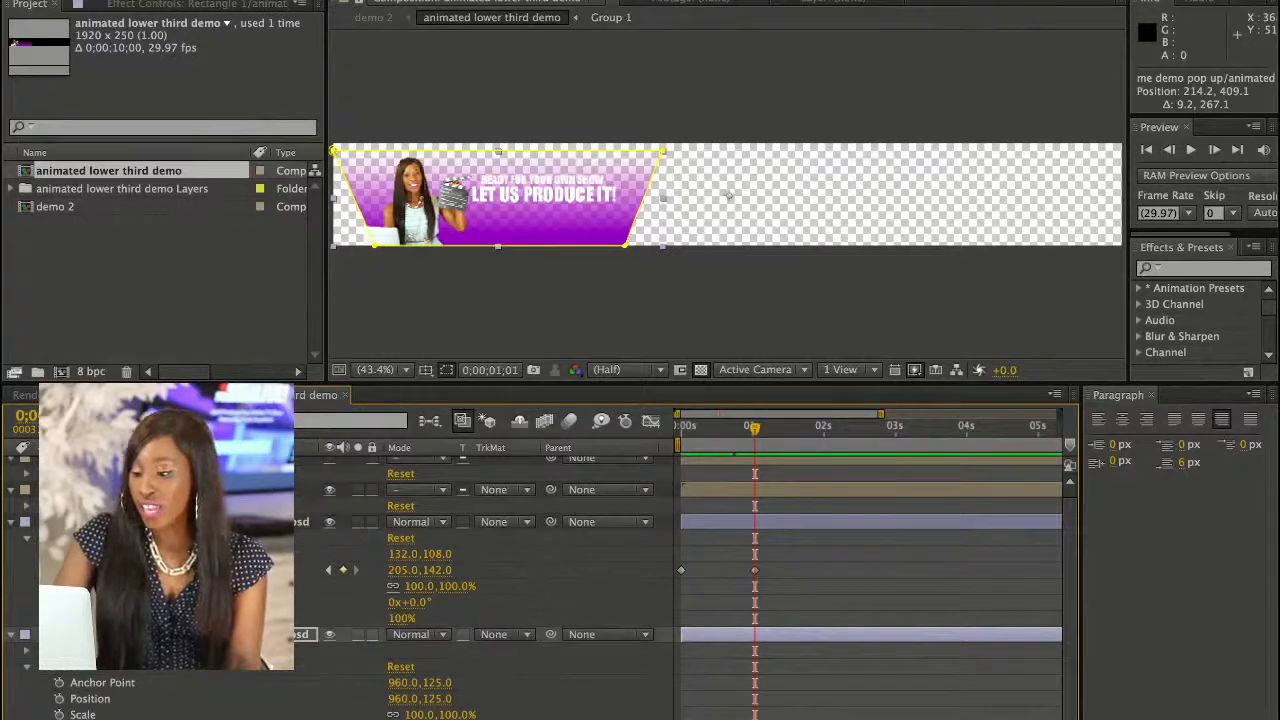
key("Home")
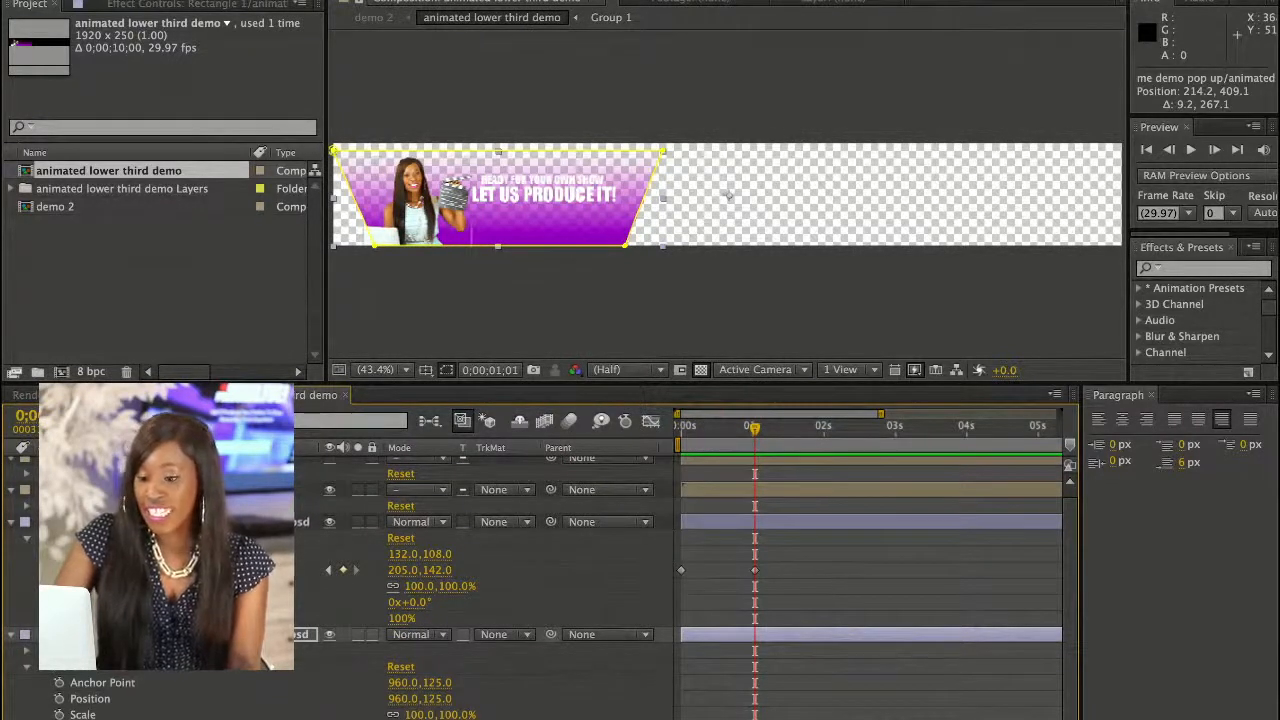
scroll(868, 570, "up", 1)
scroll(868, 570, "right", 2)
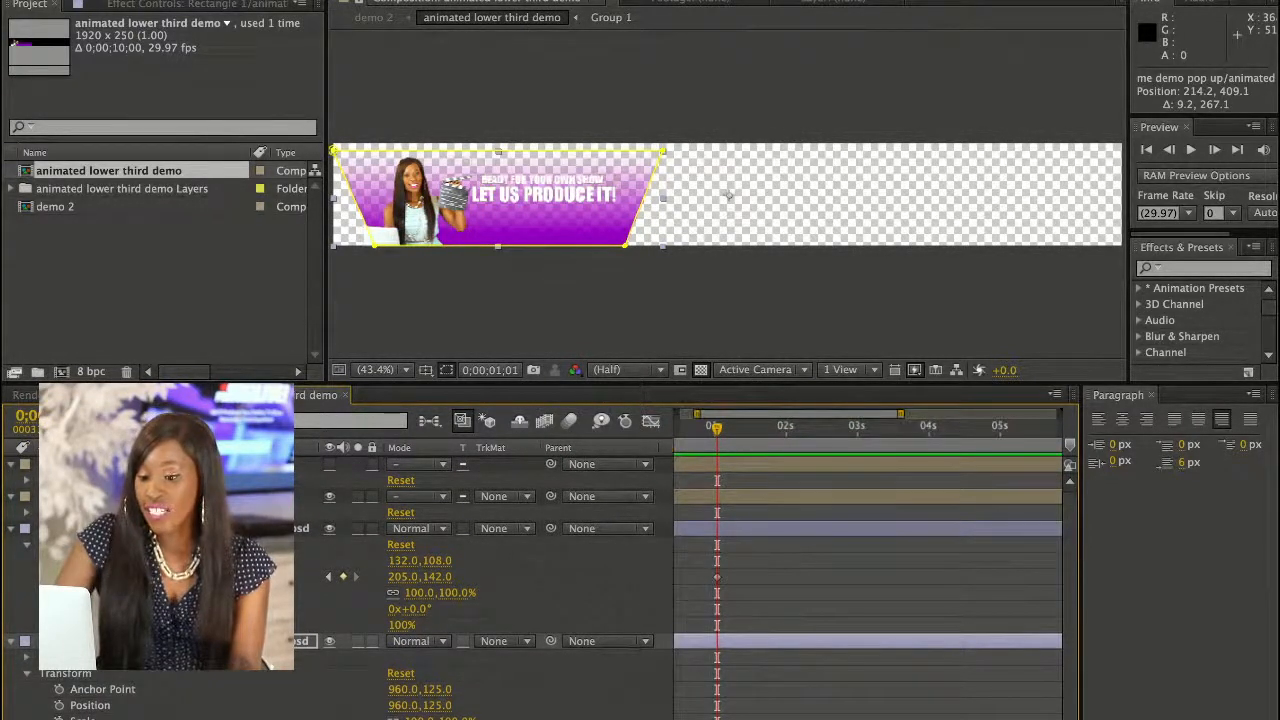
scroll(868, 570, "down", 1)
scroll(868, 570, "up", 1)
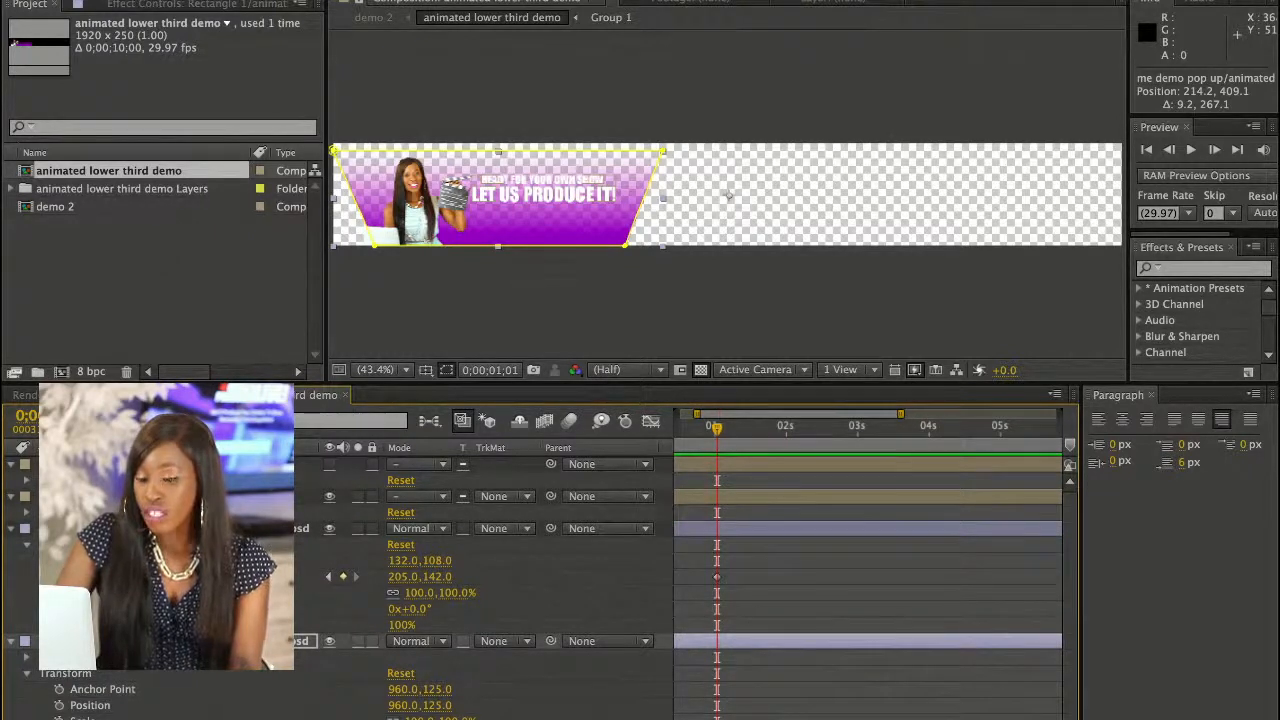
Keyframe the "LET US PRODUCE IT!" group's position at 0;00;01;01, and at 0;00;00;00 move it left to about 89.8, 127.3
left_click(27, 512)
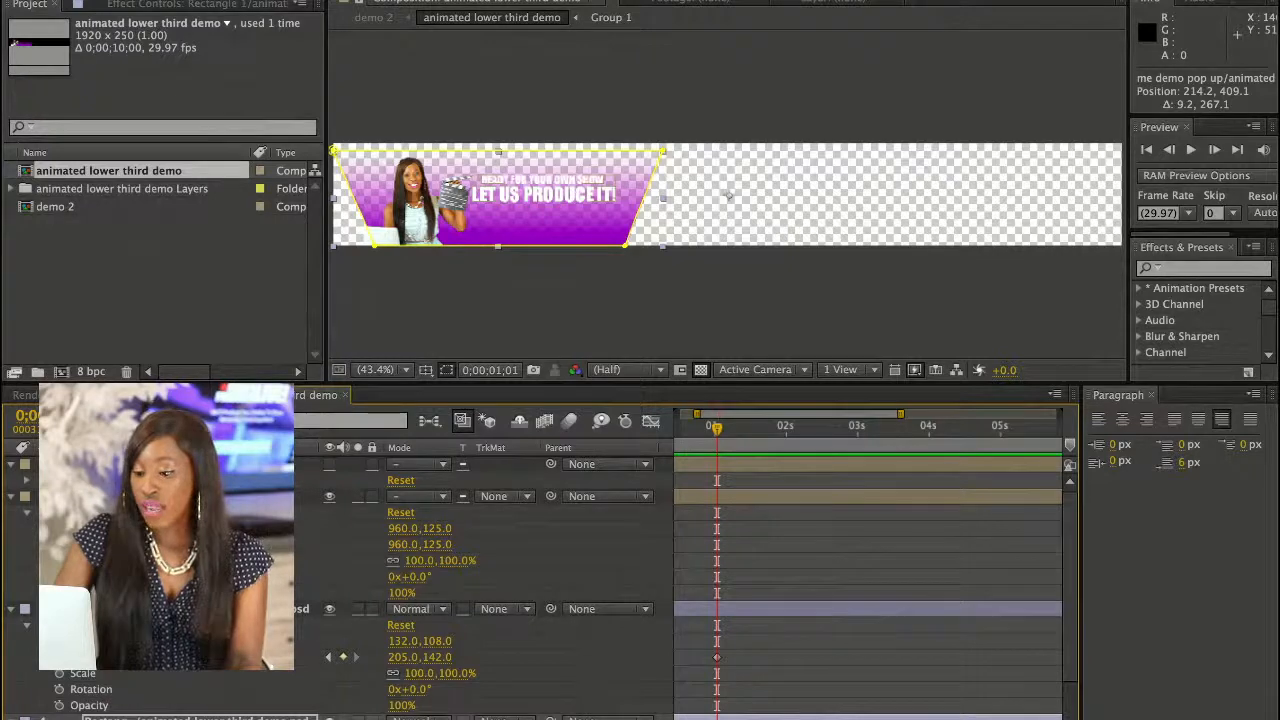
left_click(59, 545)
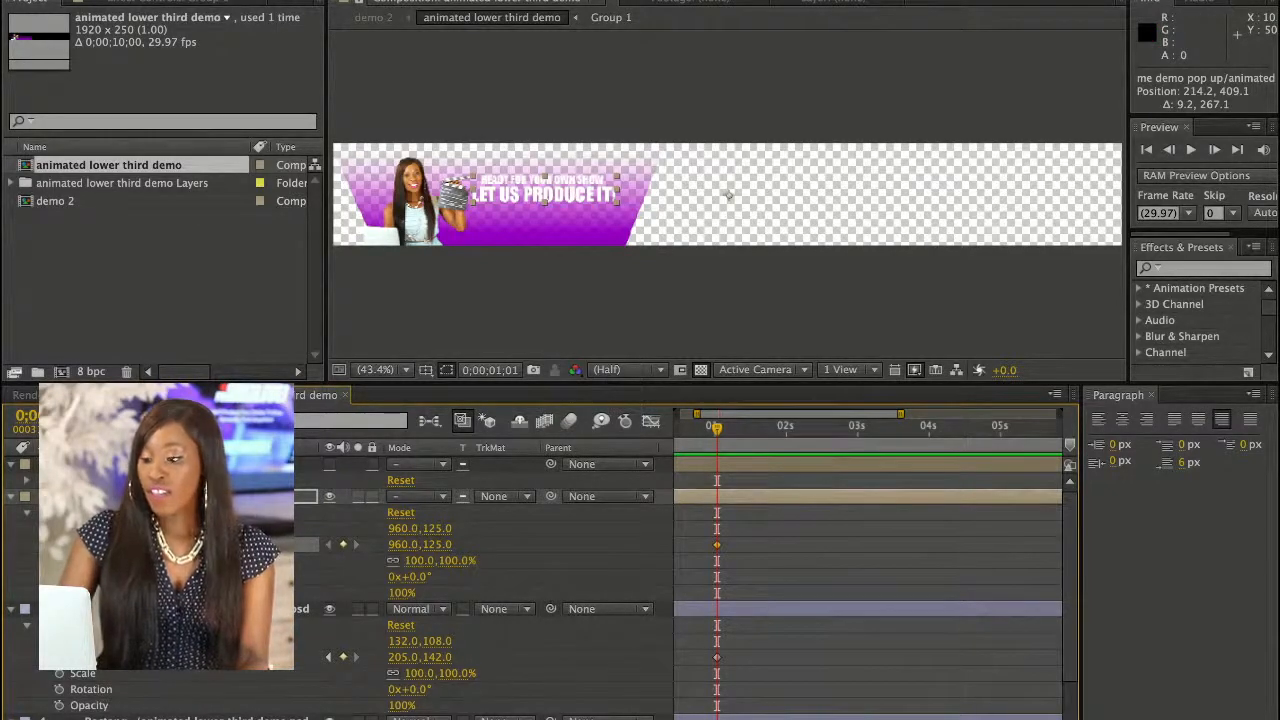
left_click_drag(717, 428, 676, 428)
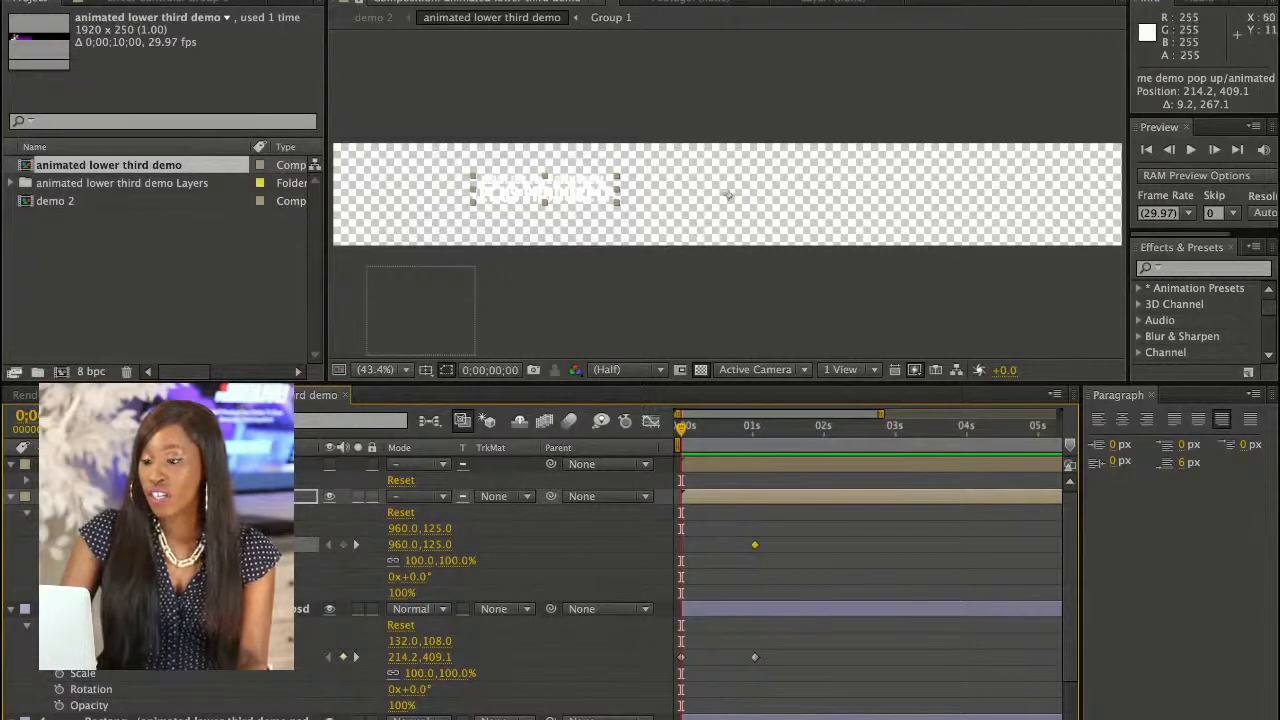
left_click(728, 195)
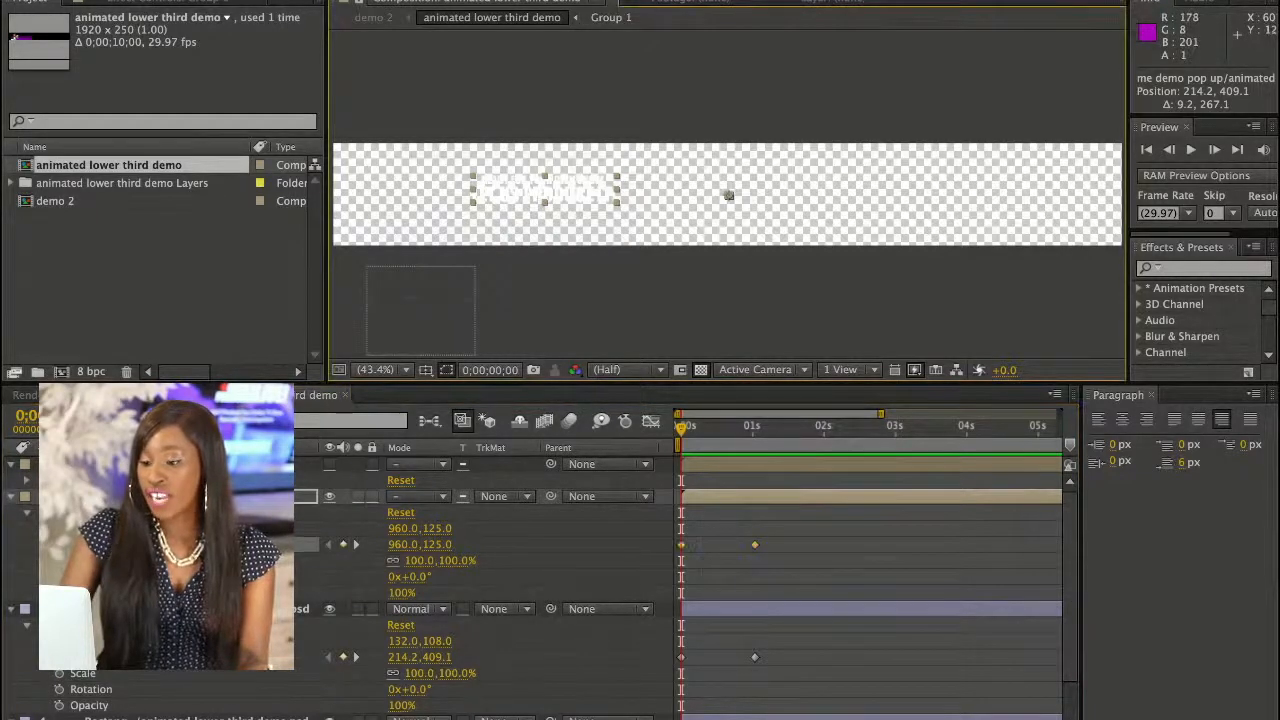
left_click_drag(728, 195, 370, 196)
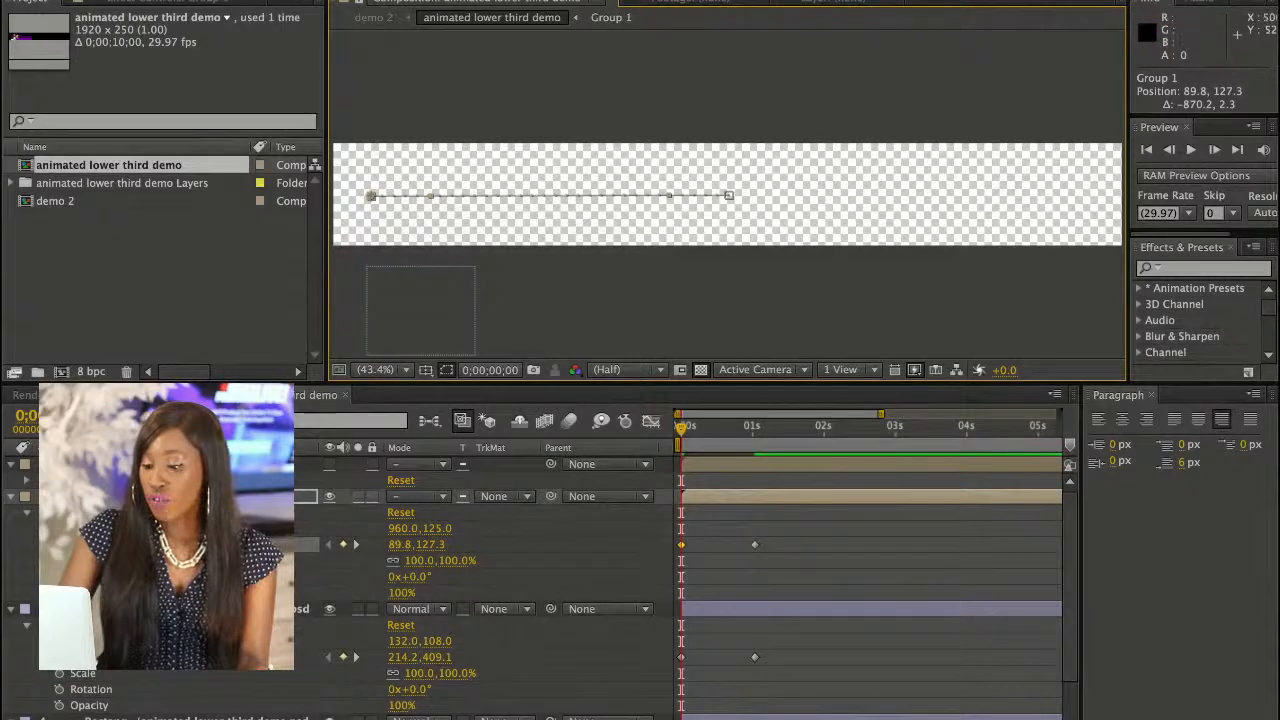
Play back the entrance animation and add a position keyframe for the message group at 0;00;03;00
key("space")
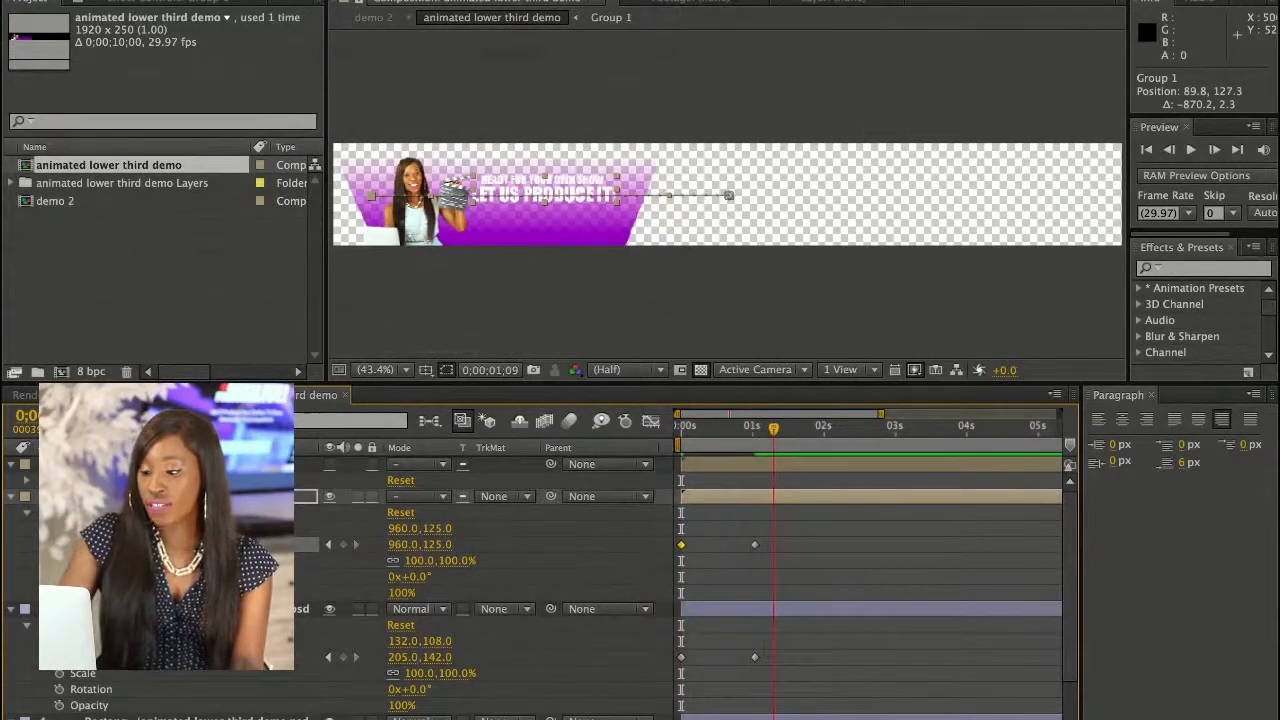
left_click_drag(759, 430, 755, 430)
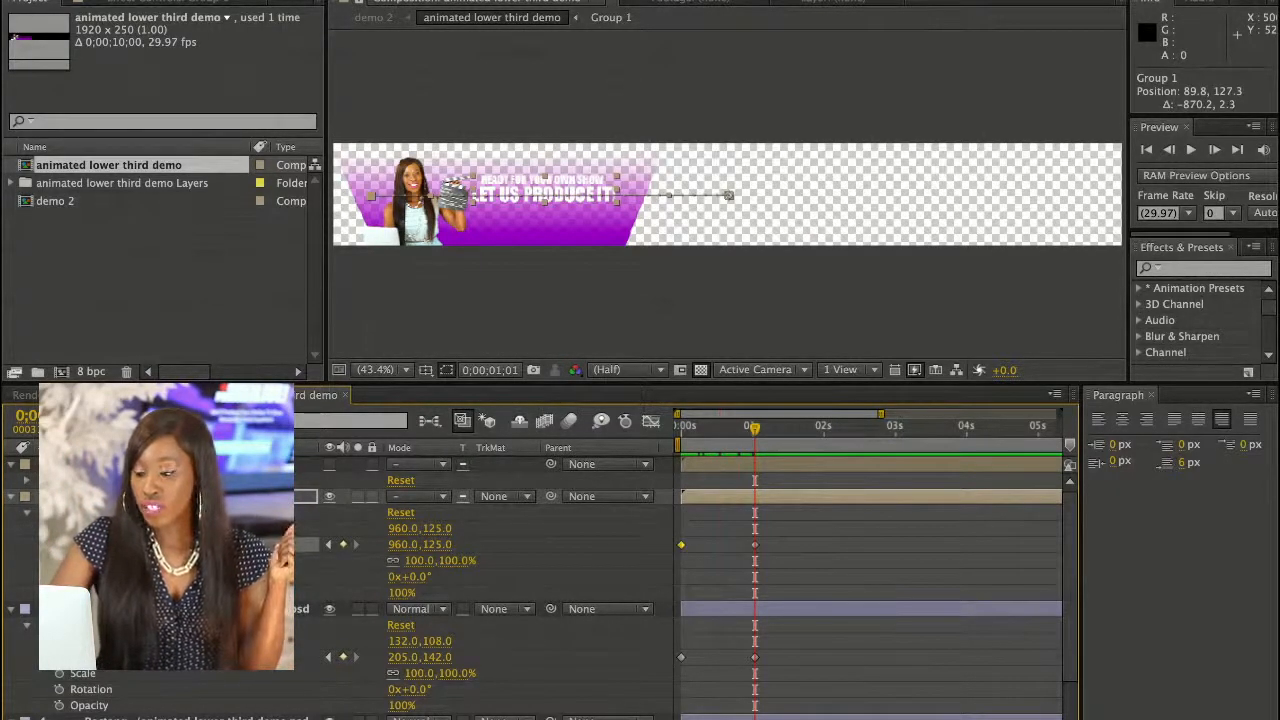
left_click(895, 427)
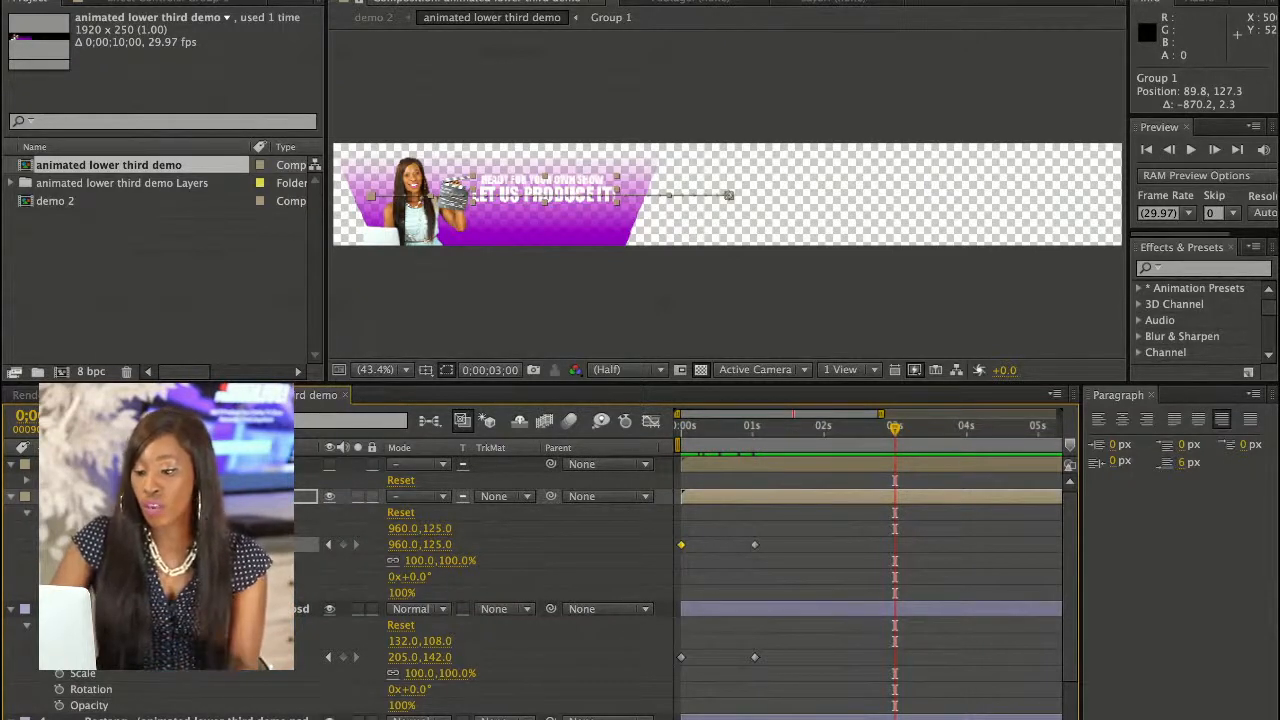
left_click(343, 545)
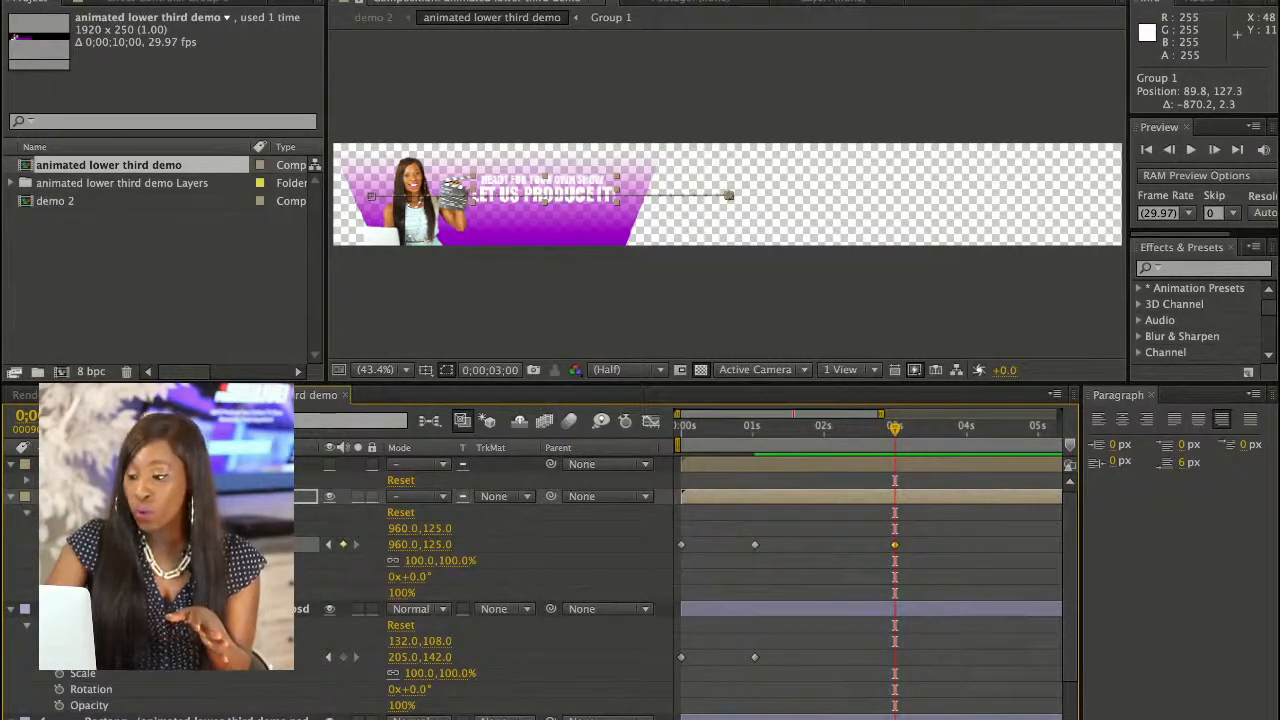
Add opacity keyframes for the "LET US PRODUCE IT!" group at 0;00;03;00 and 0;00;04;00, setting the opacity at 0;00;03;00 to 2%
left_click(967, 428)
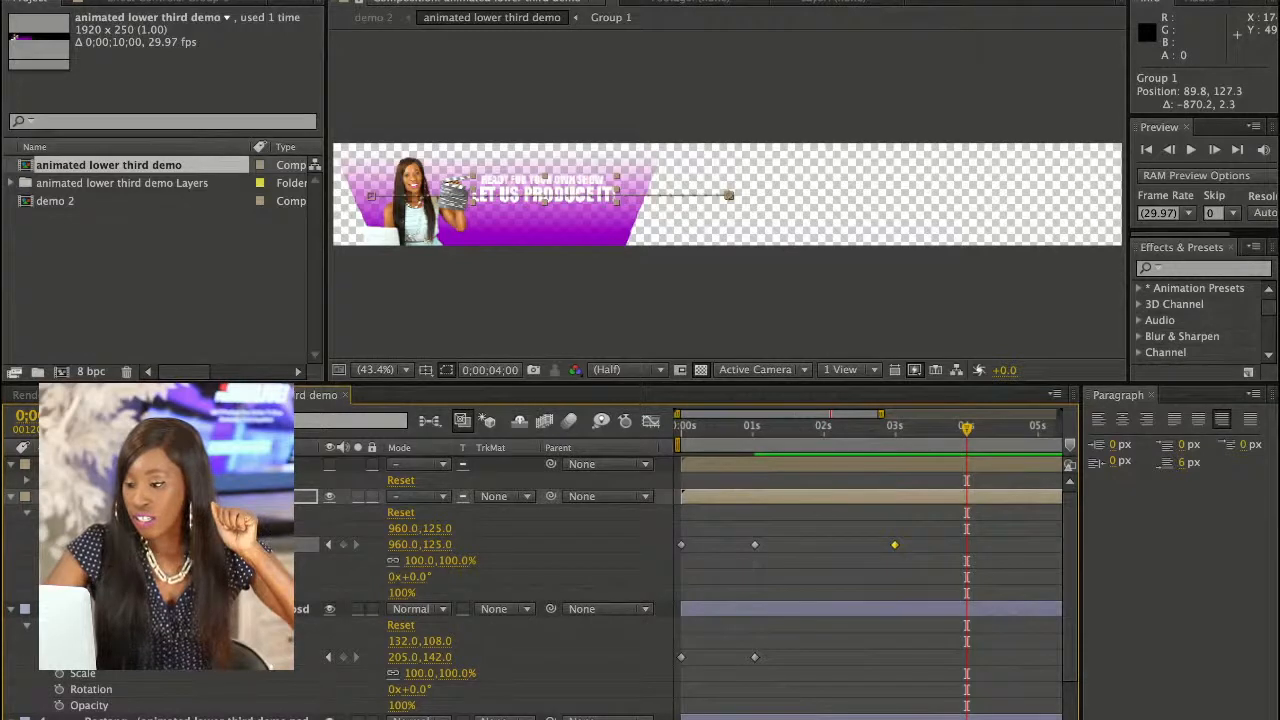
key("j")
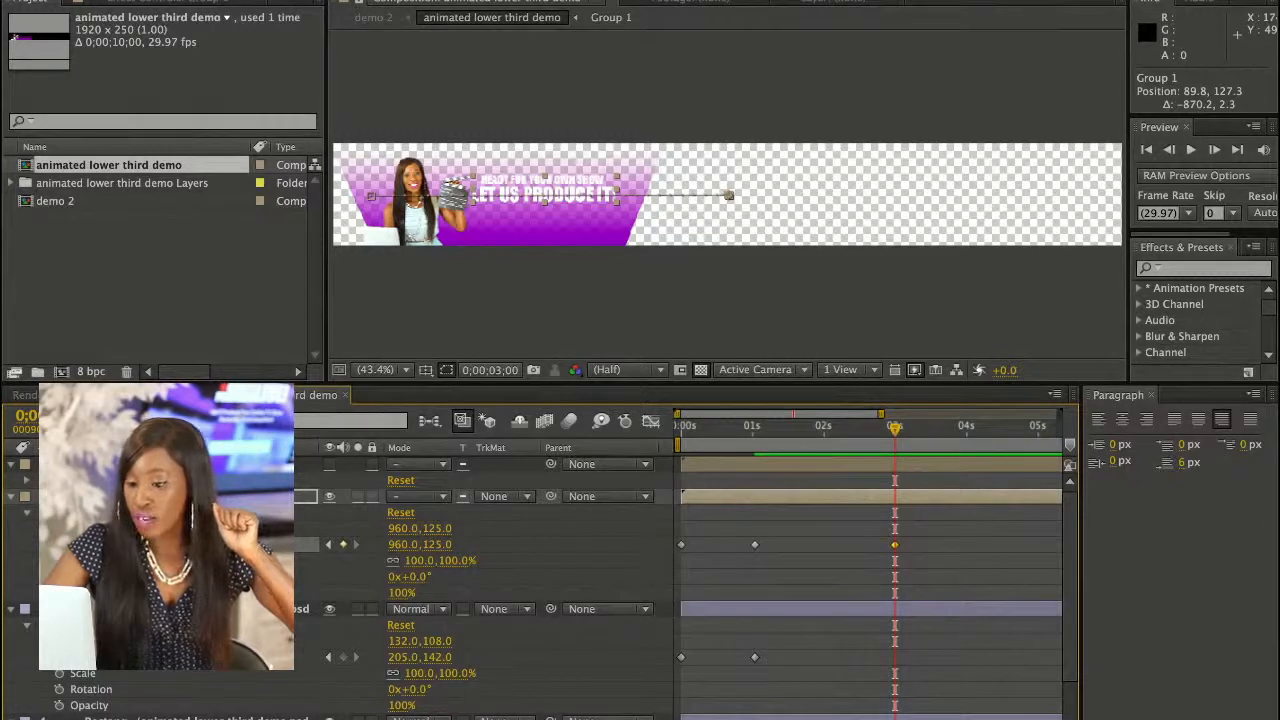
left_click(59, 593)
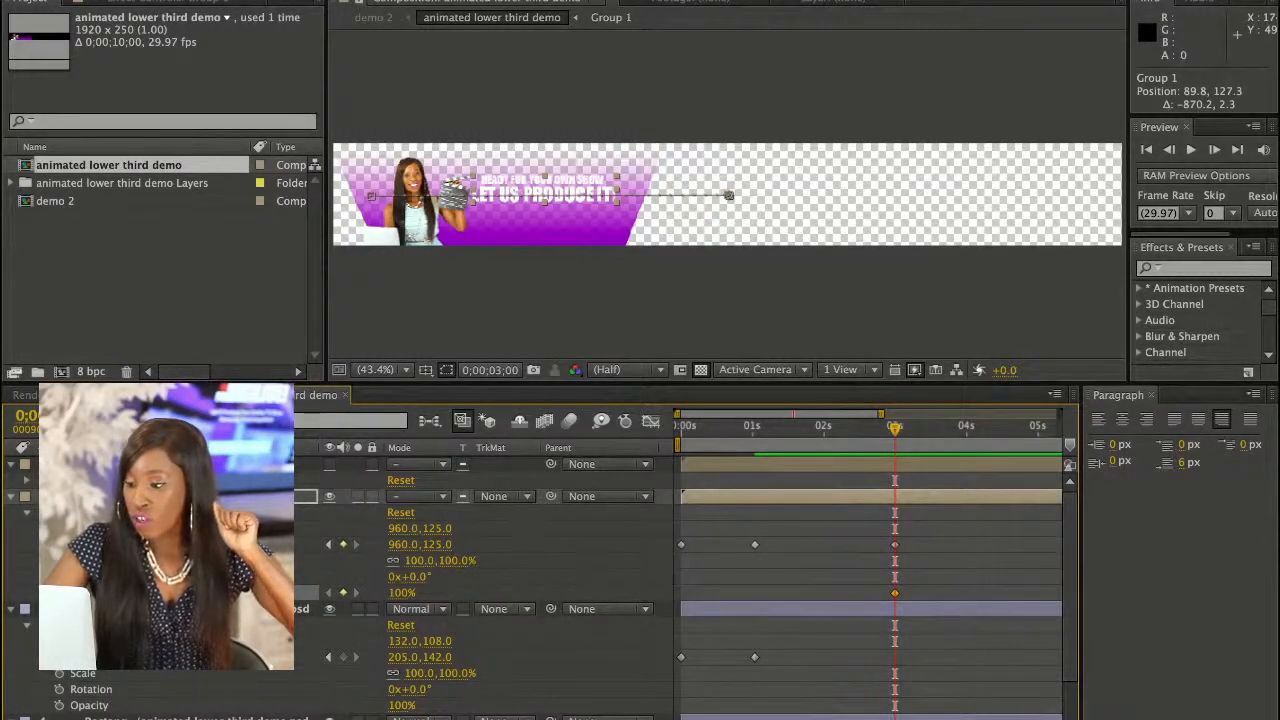
left_click(967, 427)
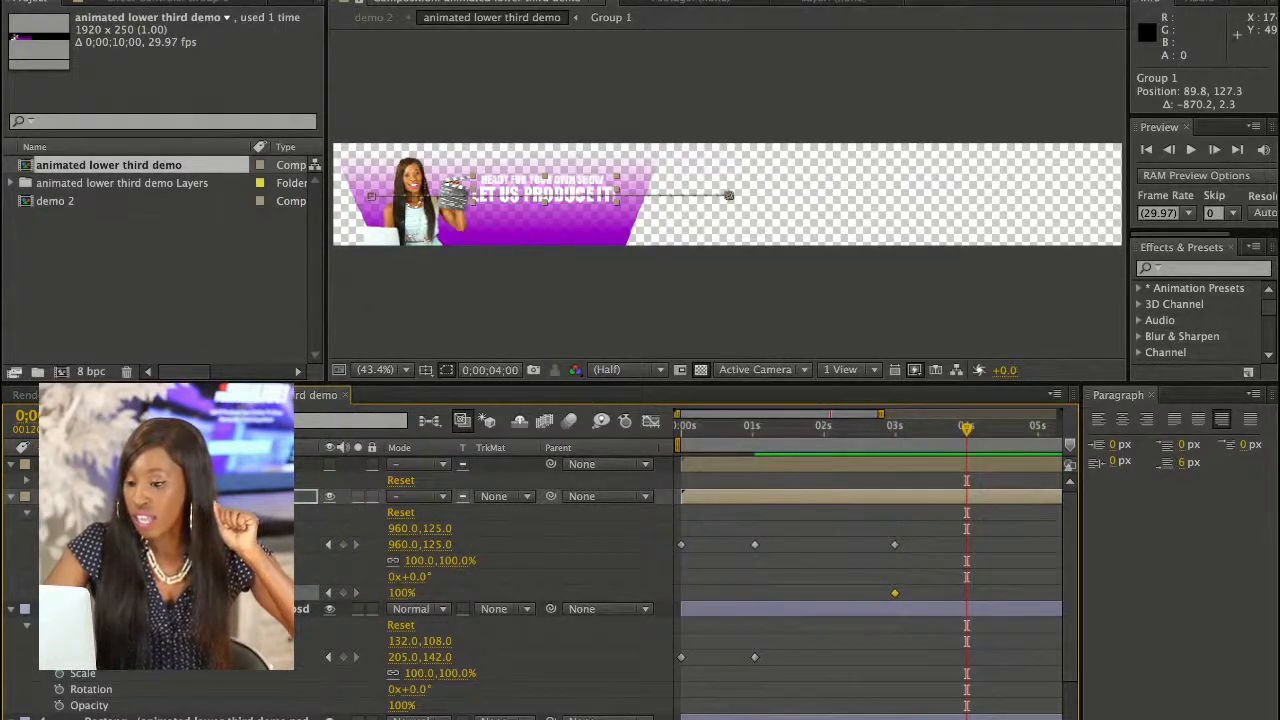
left_click(343, 593)
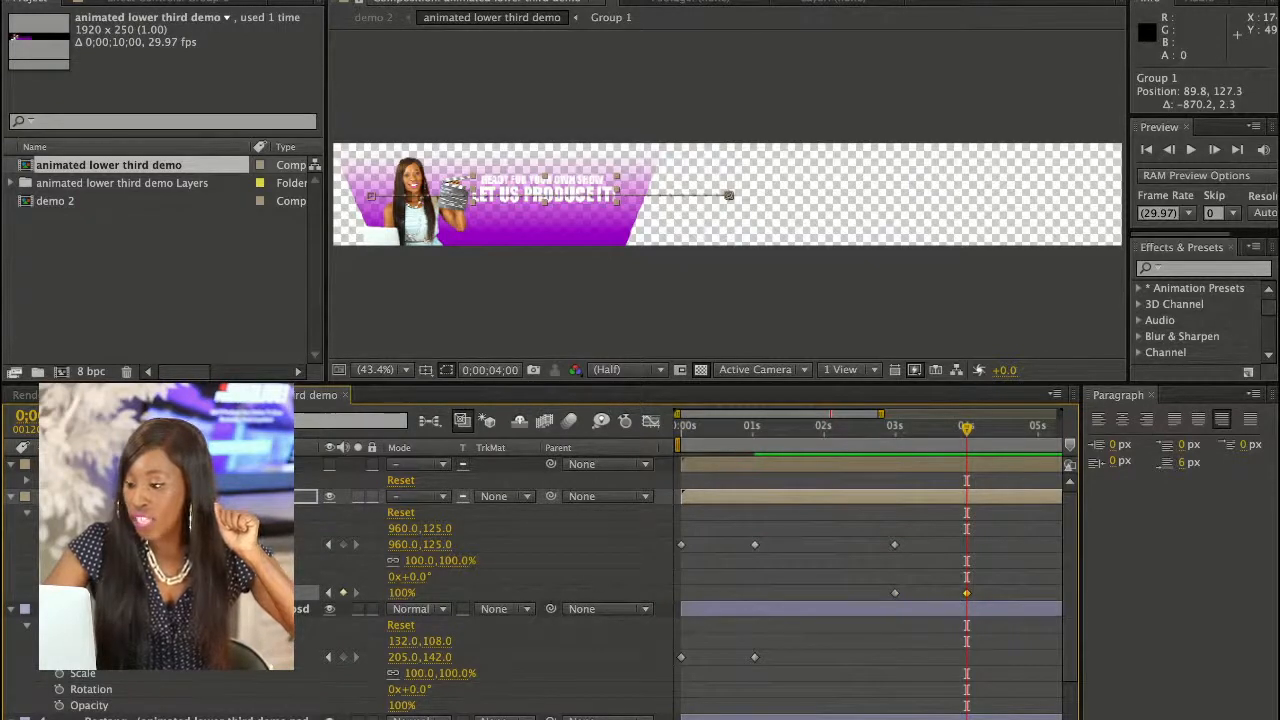
left_click(893, 427)
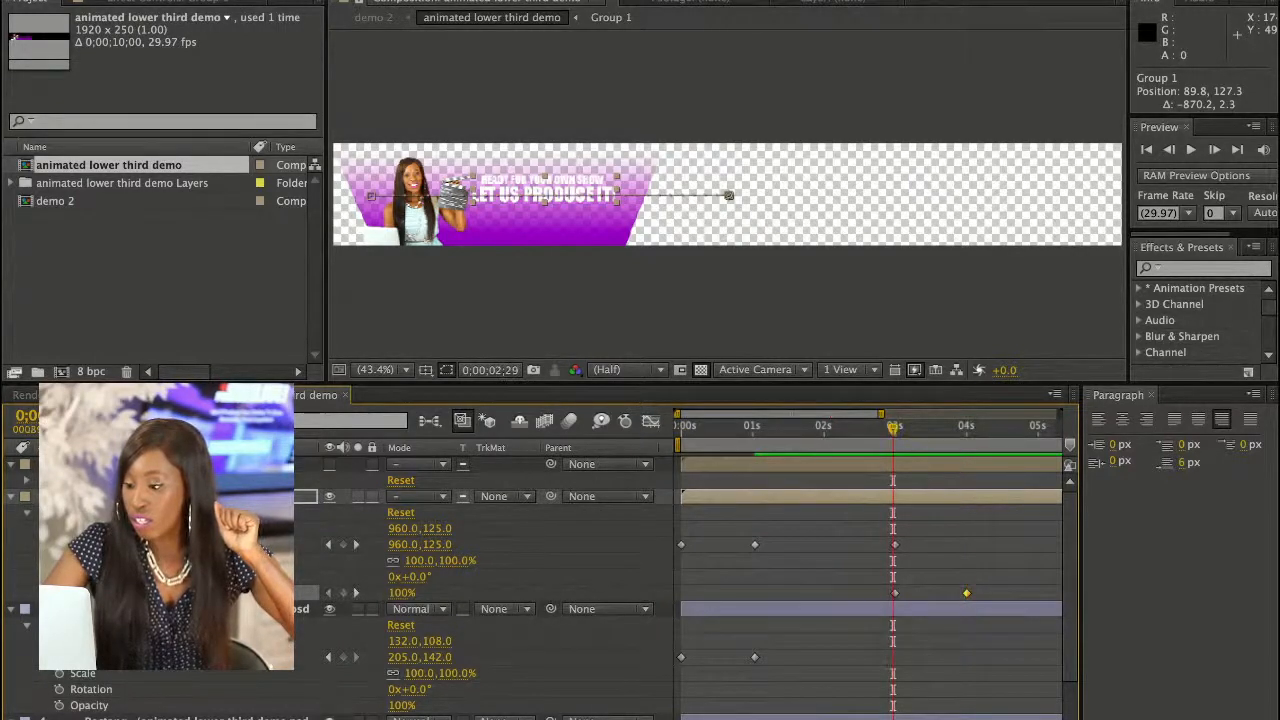
left_click_drag(893, 427, 895, 427)
left_click(895, 593)
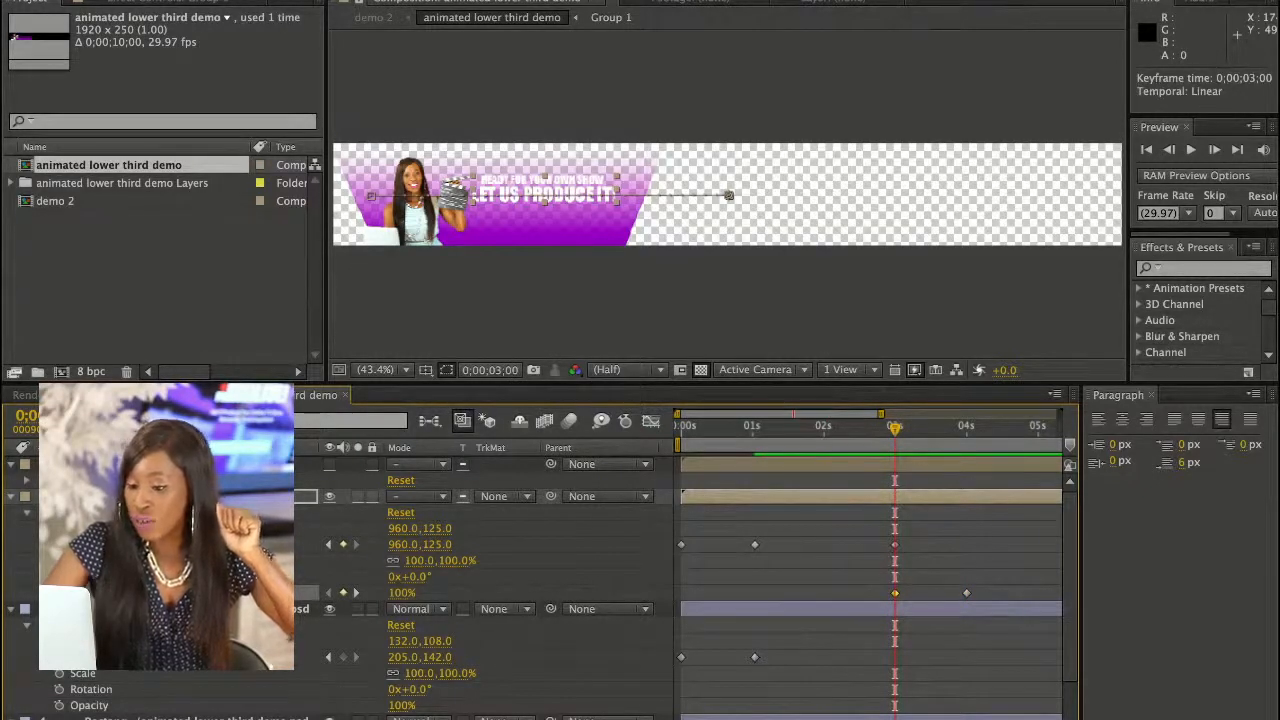
left_click_drag(400, 593, 300, 593)
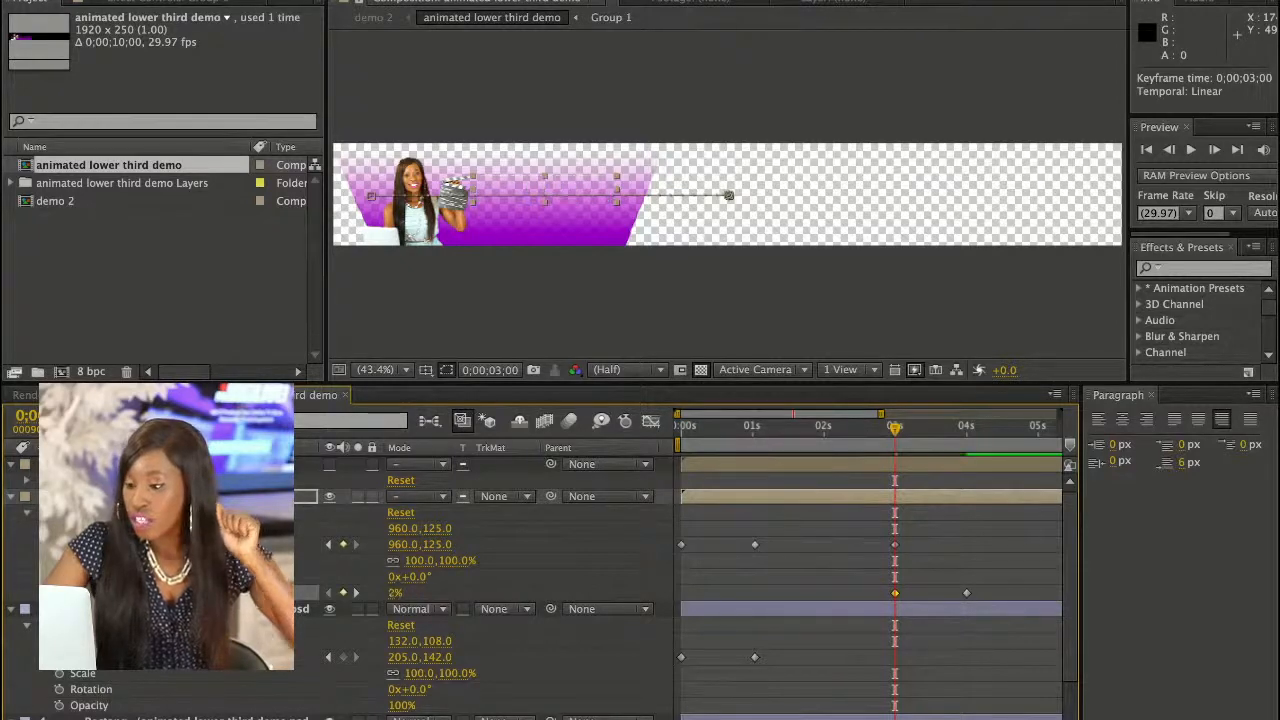
Play back the animation from the start and keyframe the message group's opacity at 100% at 0;00;00;00
key("Home")
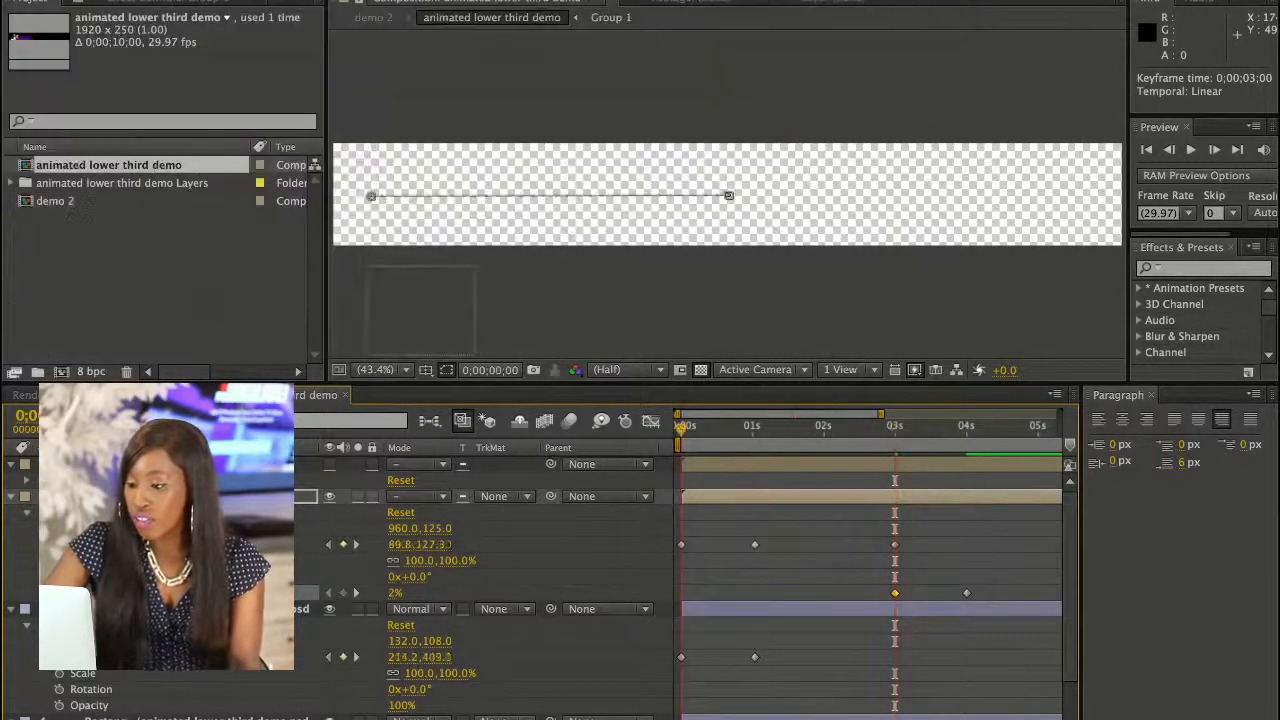
key("space")
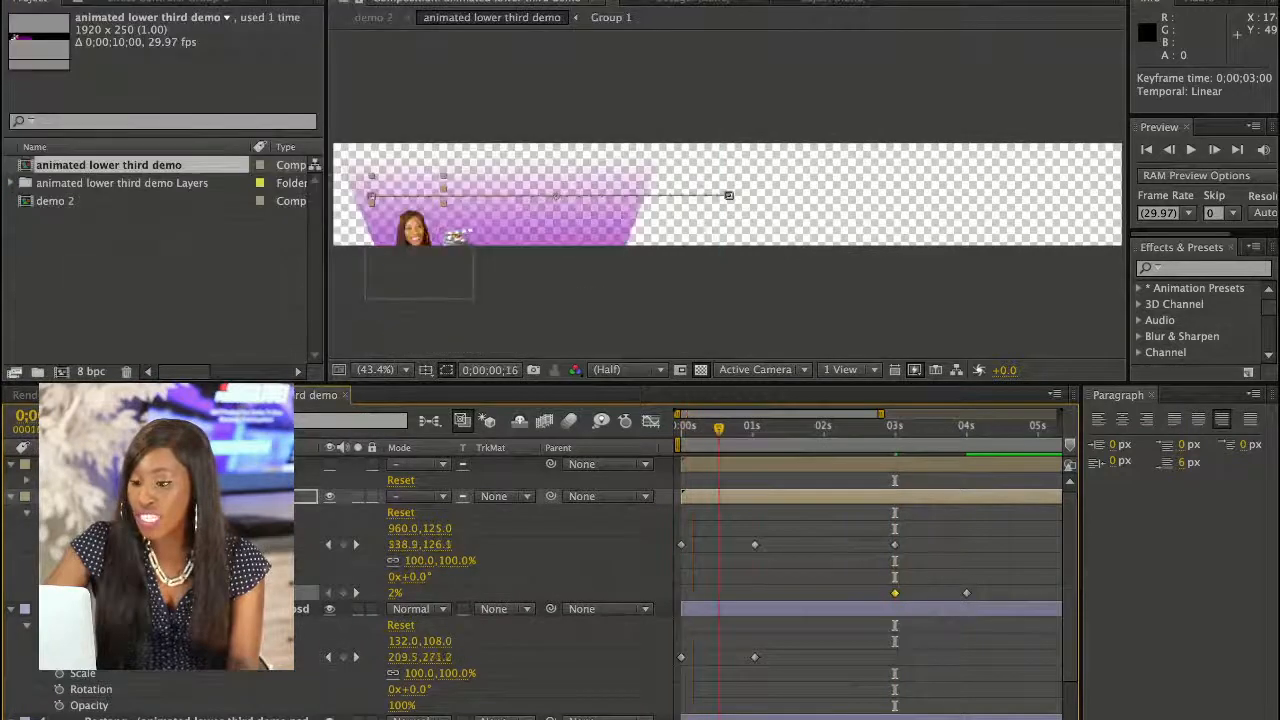
mouse_move(752, 428)
left_mouse_down()
mouse_move(780, 428)
mouse_move(755, 428)
left_mouse_up()
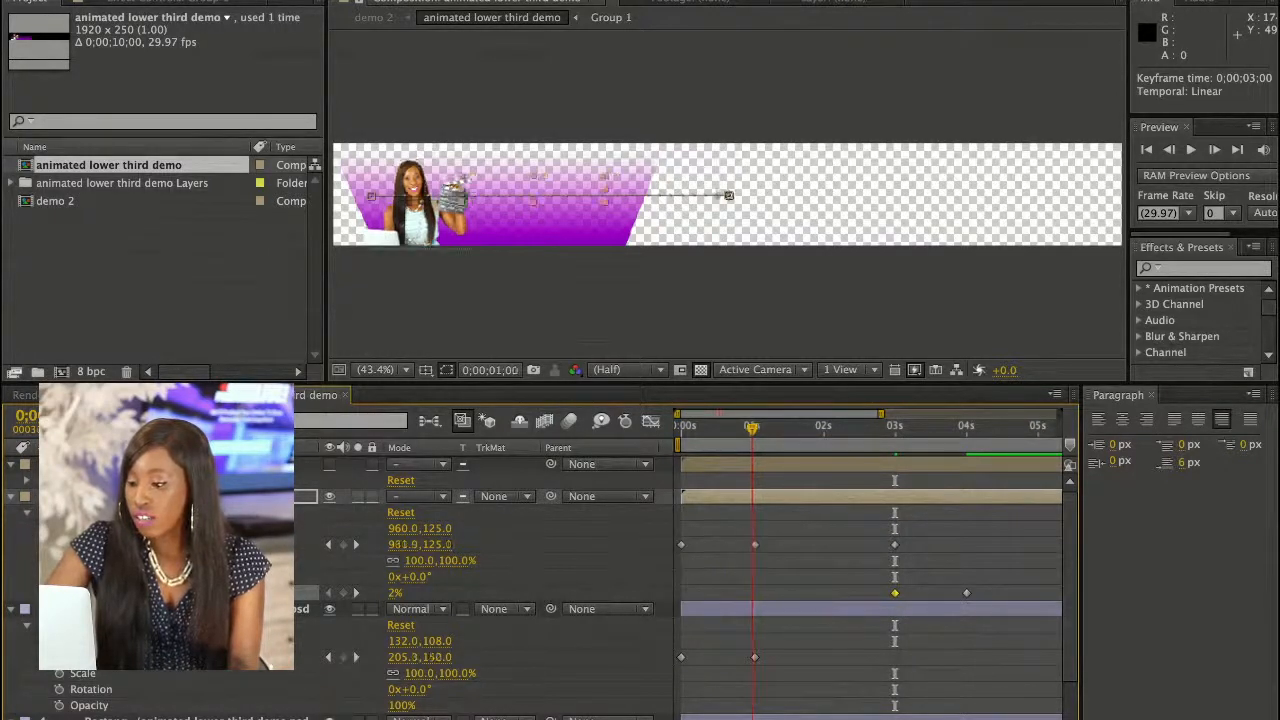
key("Home")
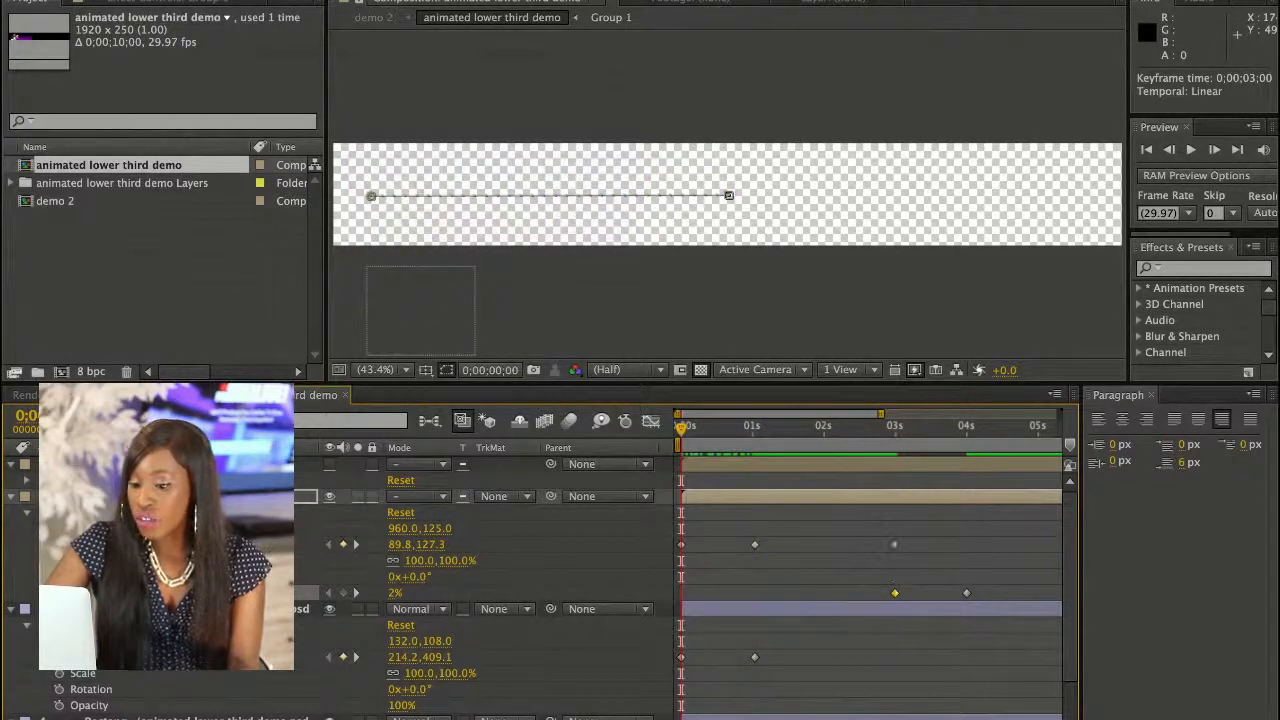
key("super+v")
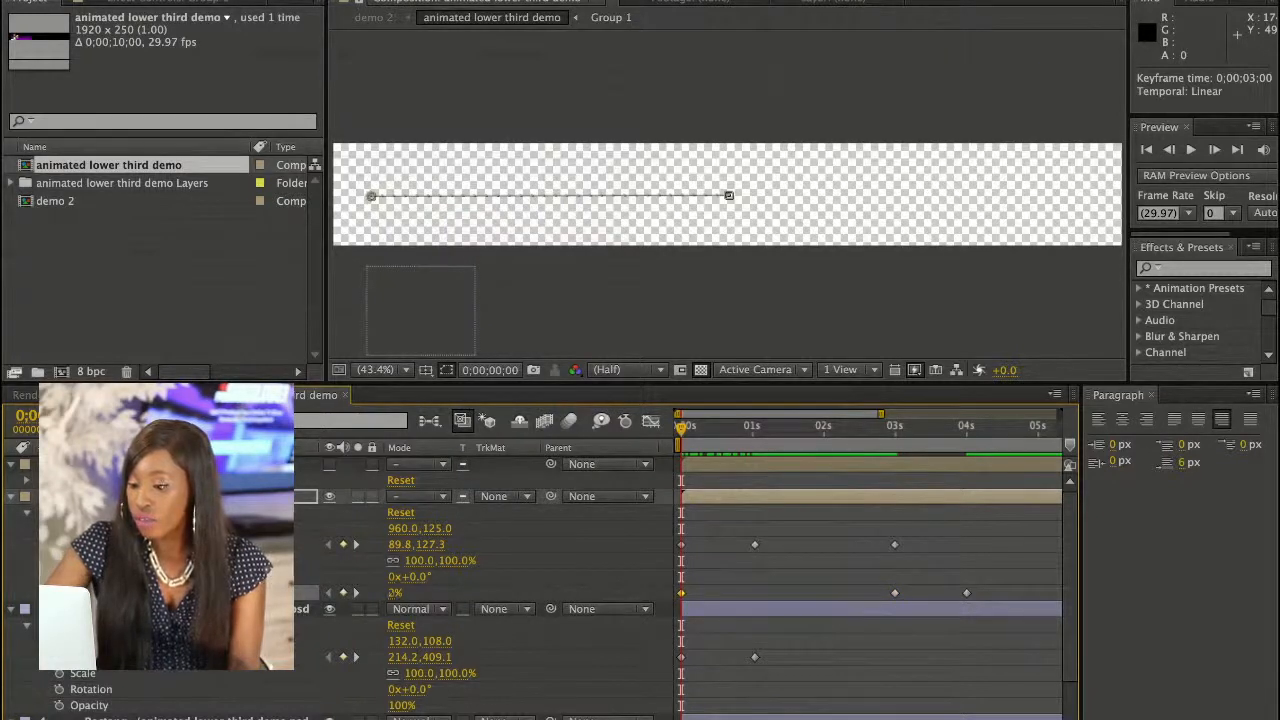
left_click_drag(395, 593, 490, 593)
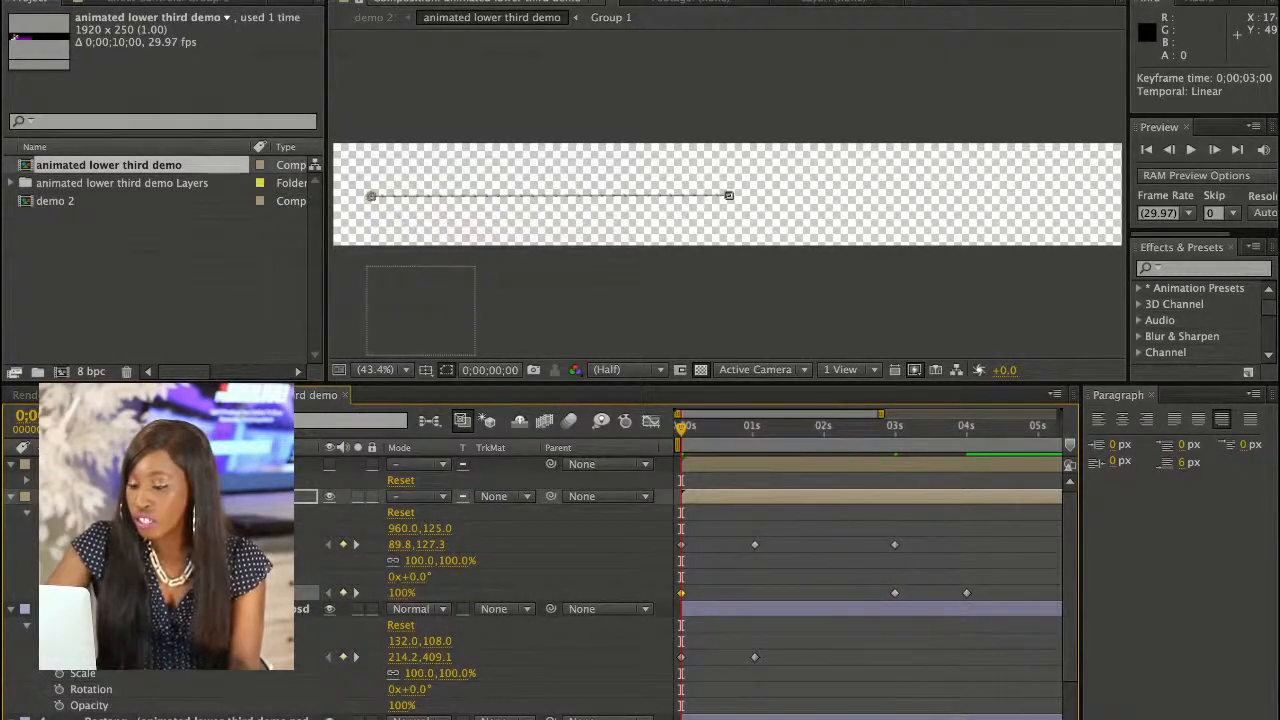
key("space")
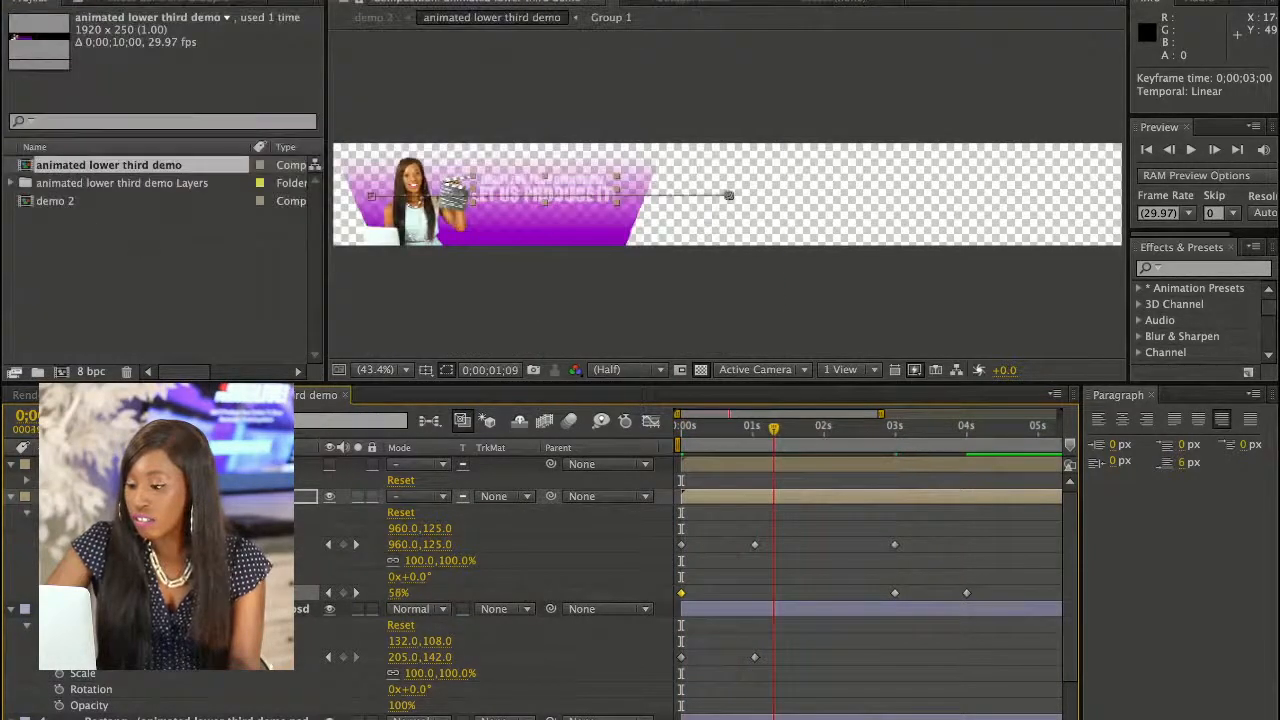
key("space")
Delete all opacity keyframes from the "LET US PRODUCE IT!" group
left_click(966, 593, "shift")
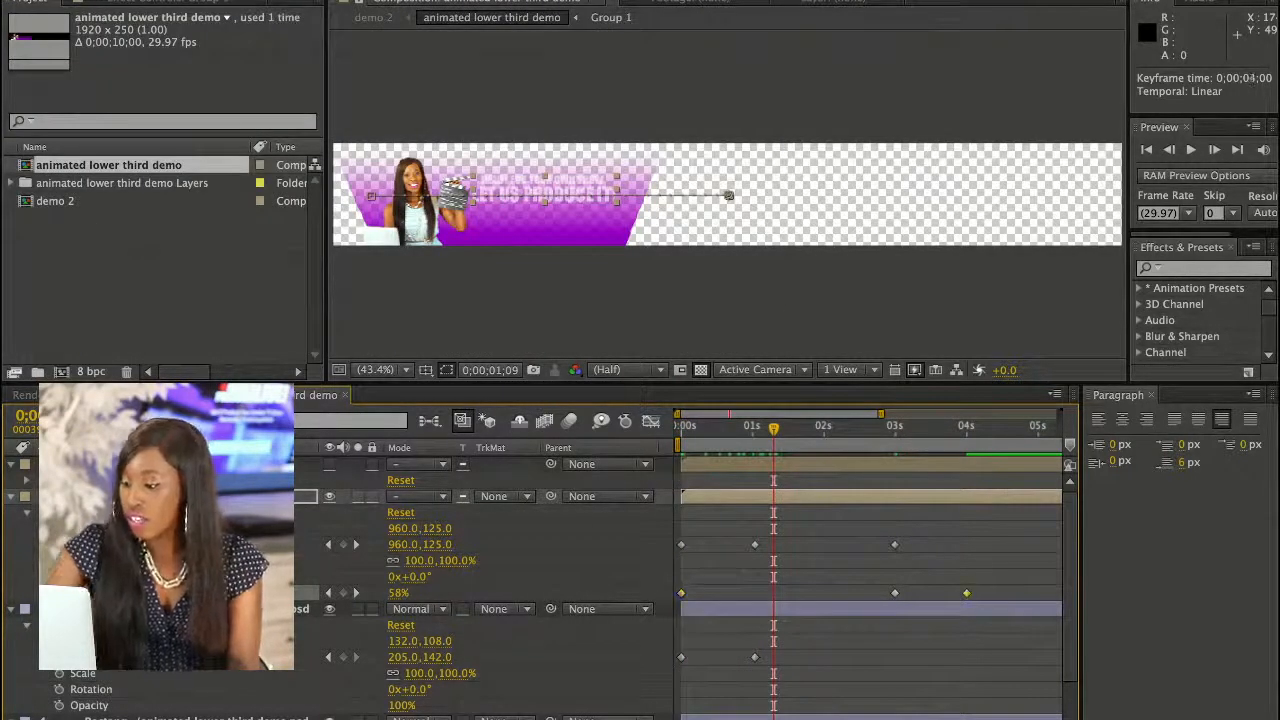
key("Delete")
left_click(895, 593)
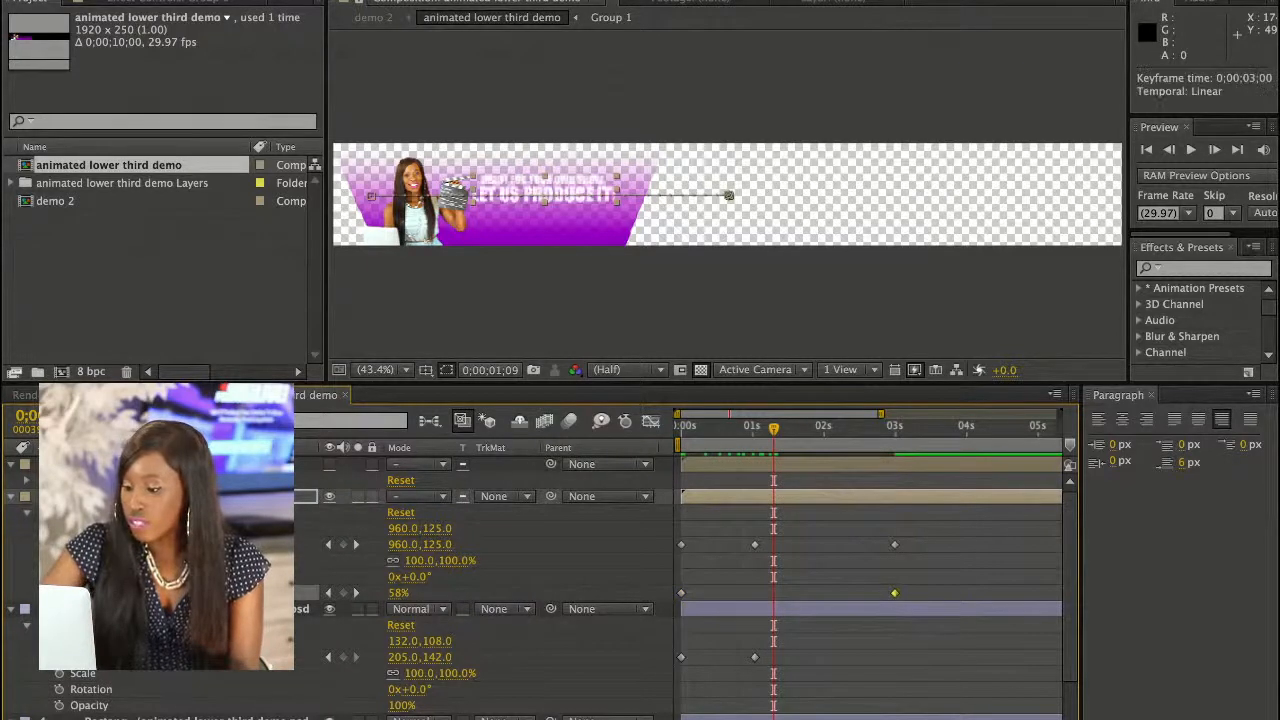
key("Delete")
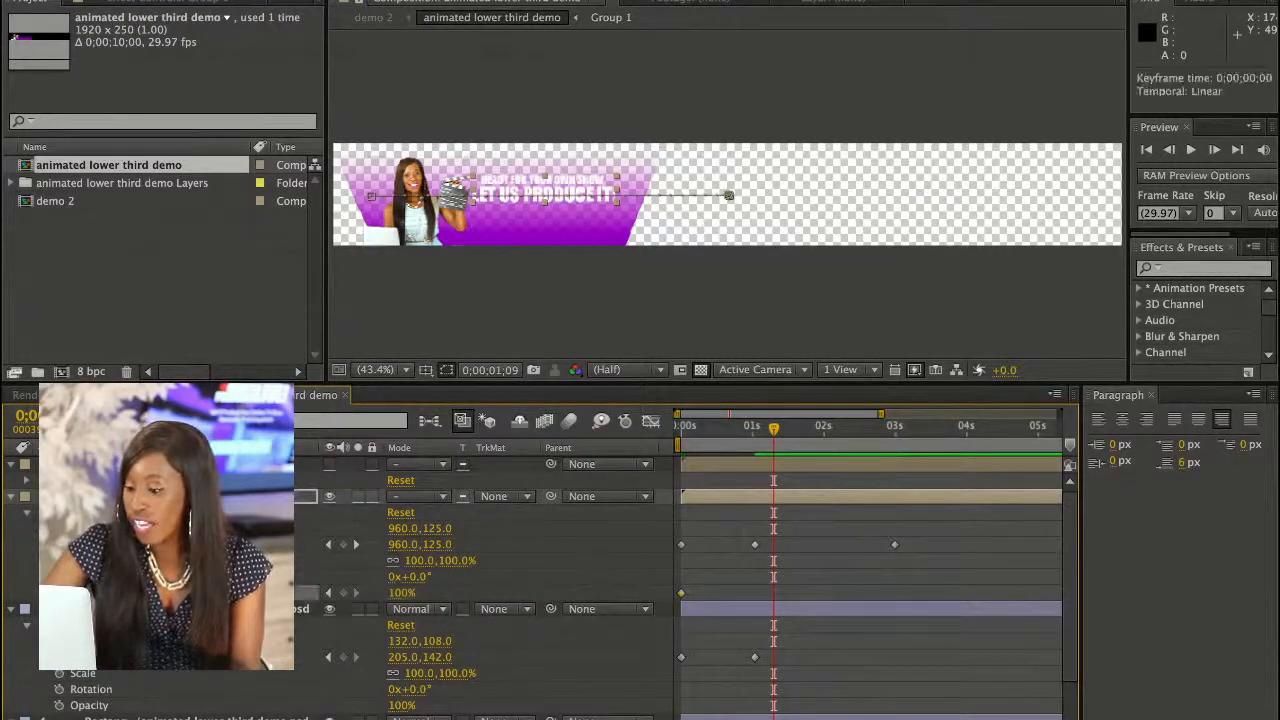
key("Delete")
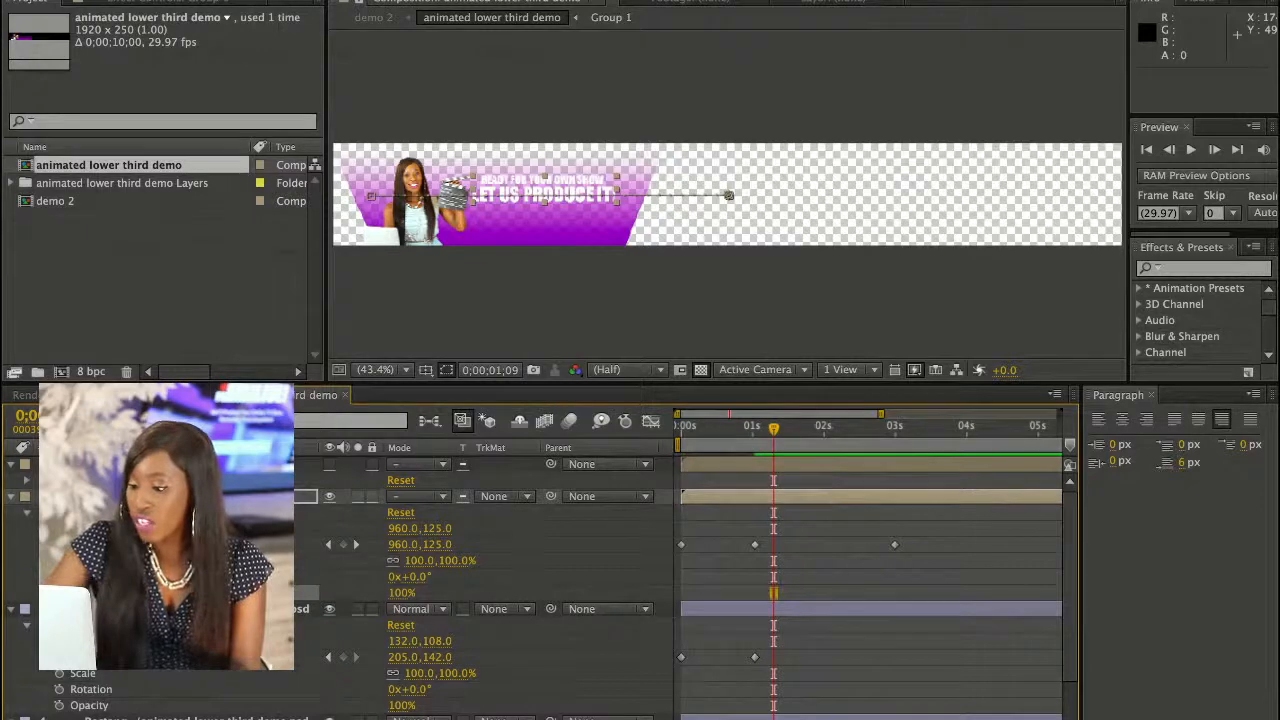
Keyframe the "LET US PRODUCE IT!" group's opacity at 100% at 0;00;01;01, 0;00;02;00, 0;00;03;00 and 0;00;04;00
mouse_move(773, 428)
left_mouse_down()
mouse_move(809, 428)
mouse_move(681, 428)
mouse_move(778, 428)
mouse_move(755, 428)
left_mouse_up()
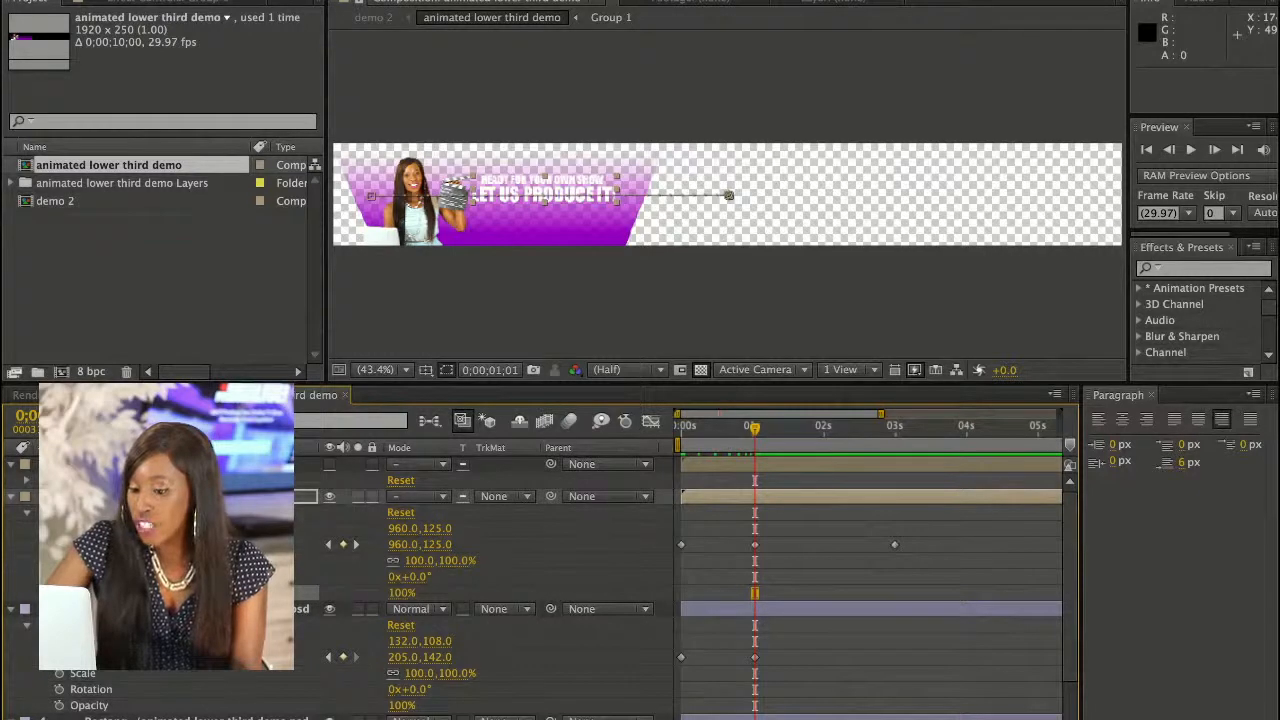
left_click(59, 593)
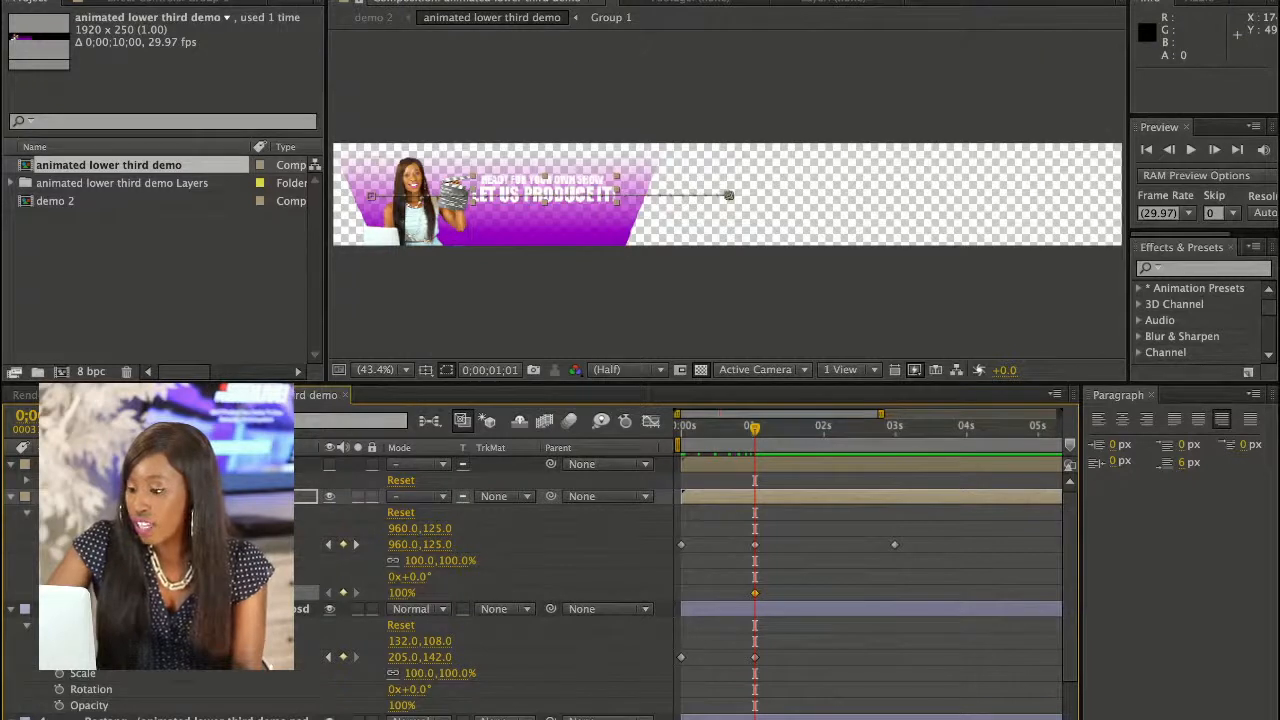
left_click(895, 428)
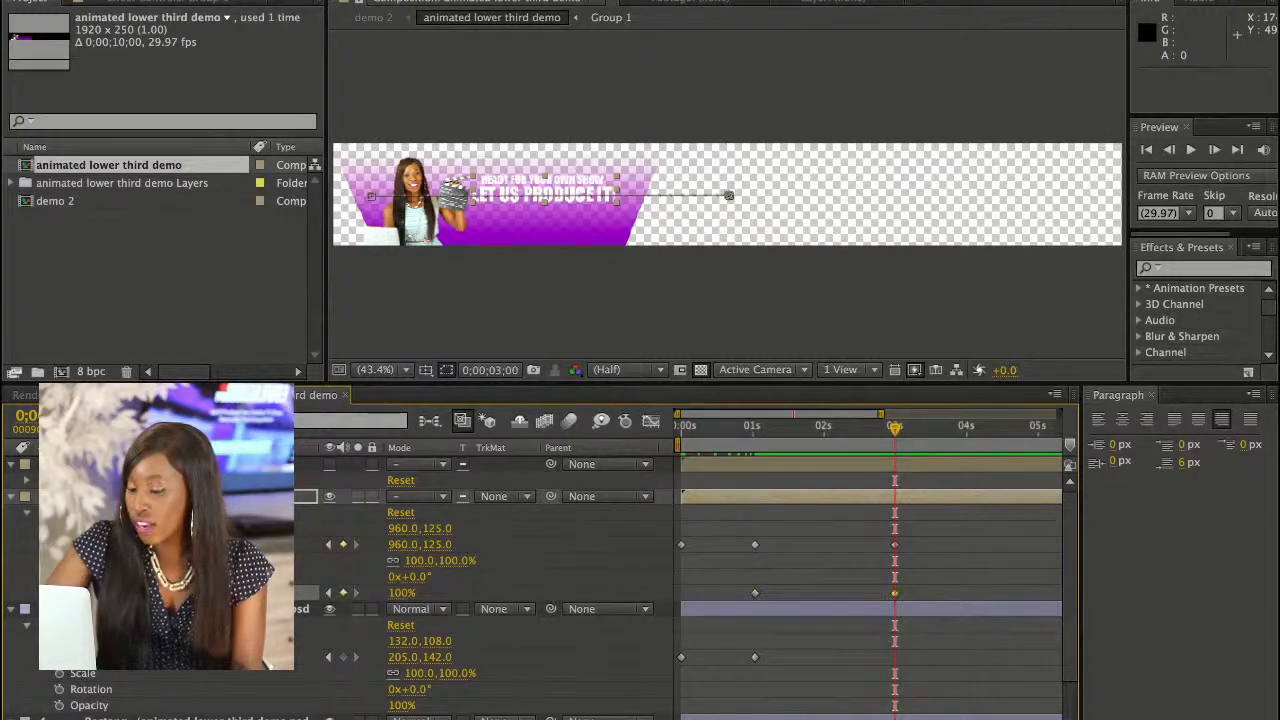
left_click(967, 428)
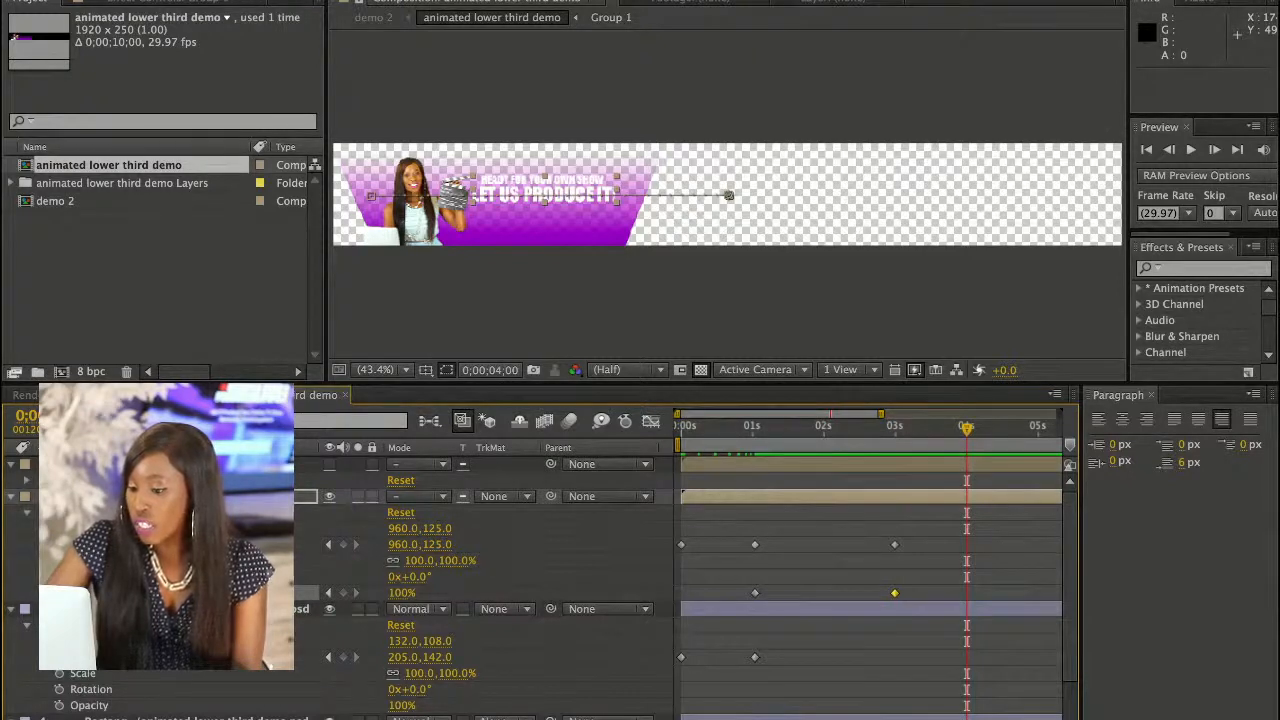
left_click(343, 593)
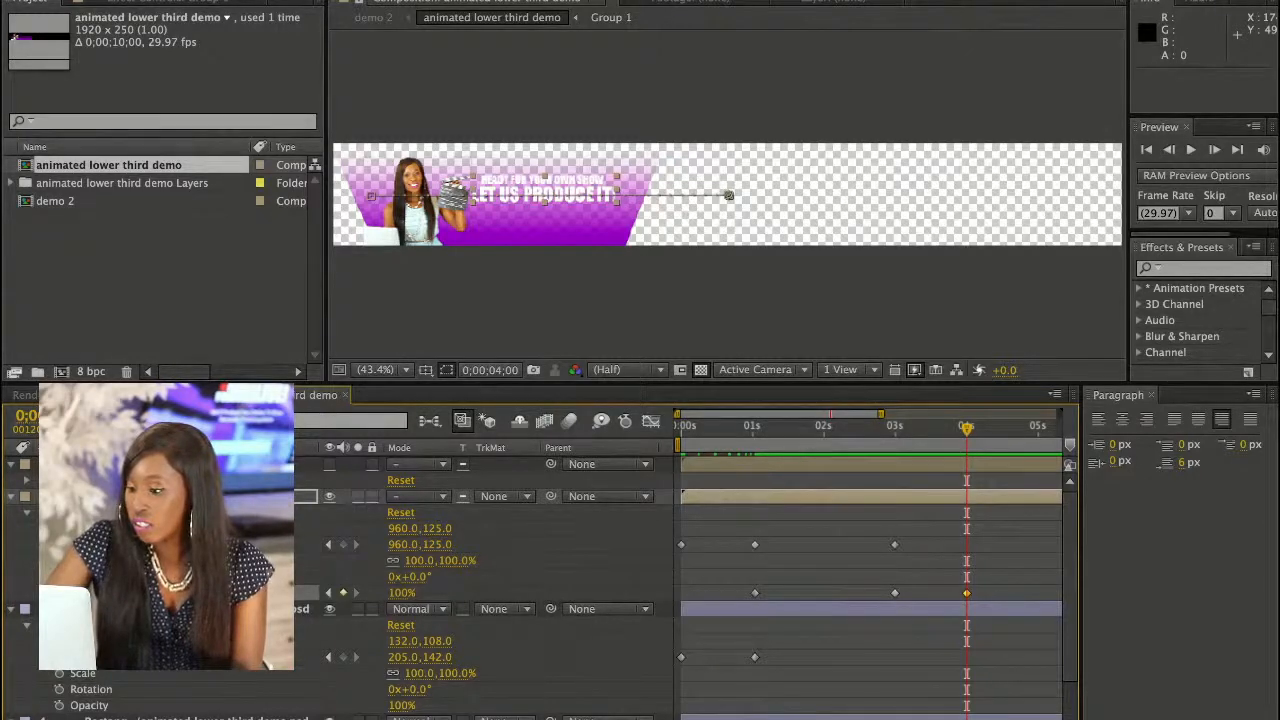
left_click(824, 428)
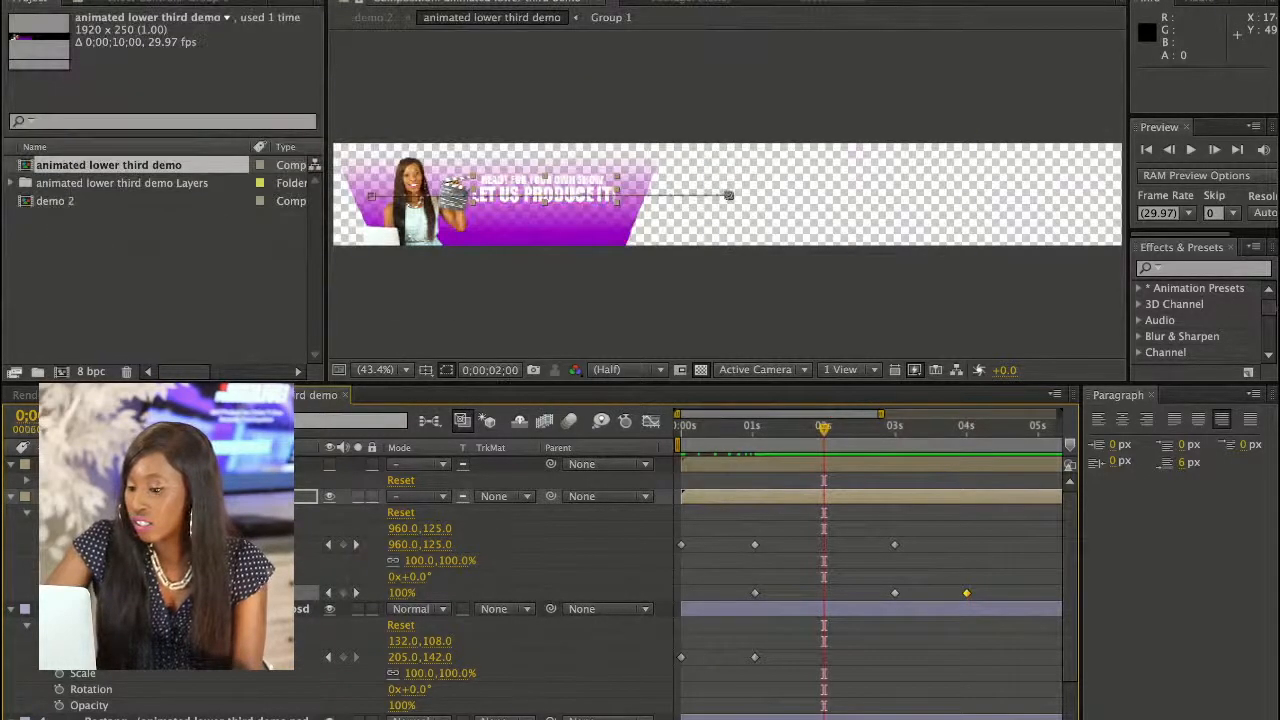
left_click(343, 593)
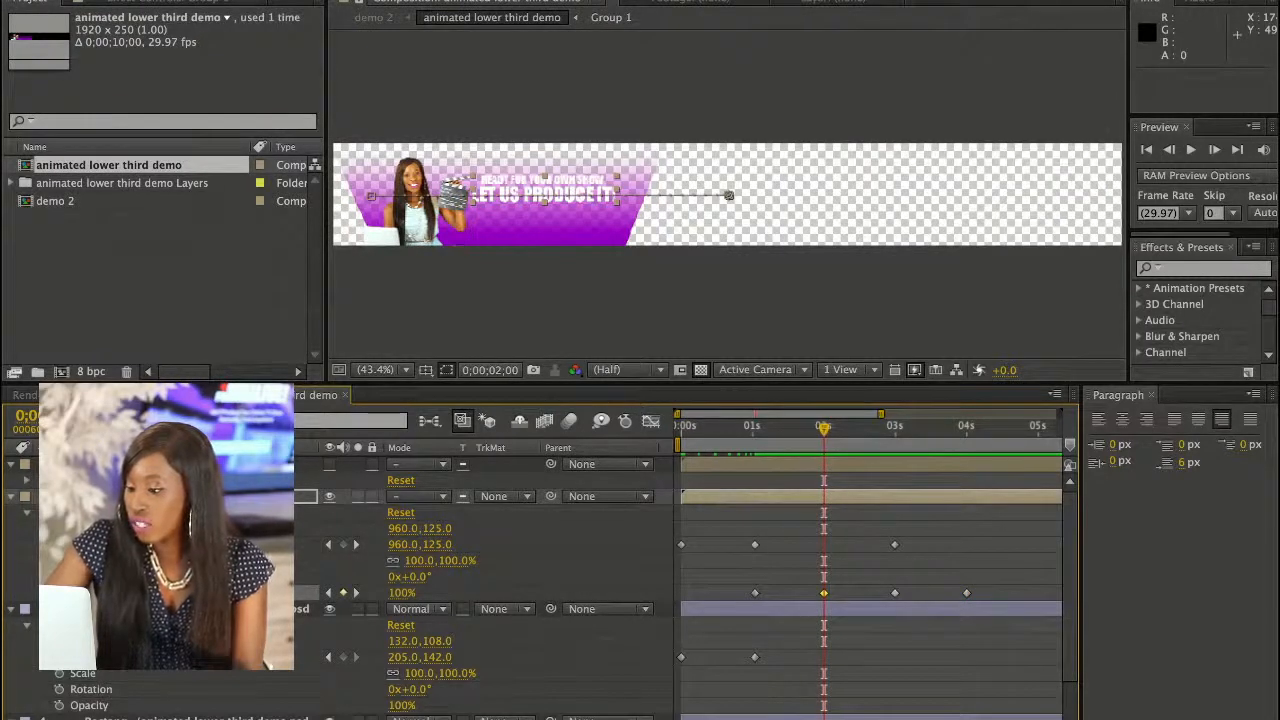
Set the message group's opacity to 0% at 0;00;03;00 and delete its opacity keyframe at 0;00;04;00
key("k")
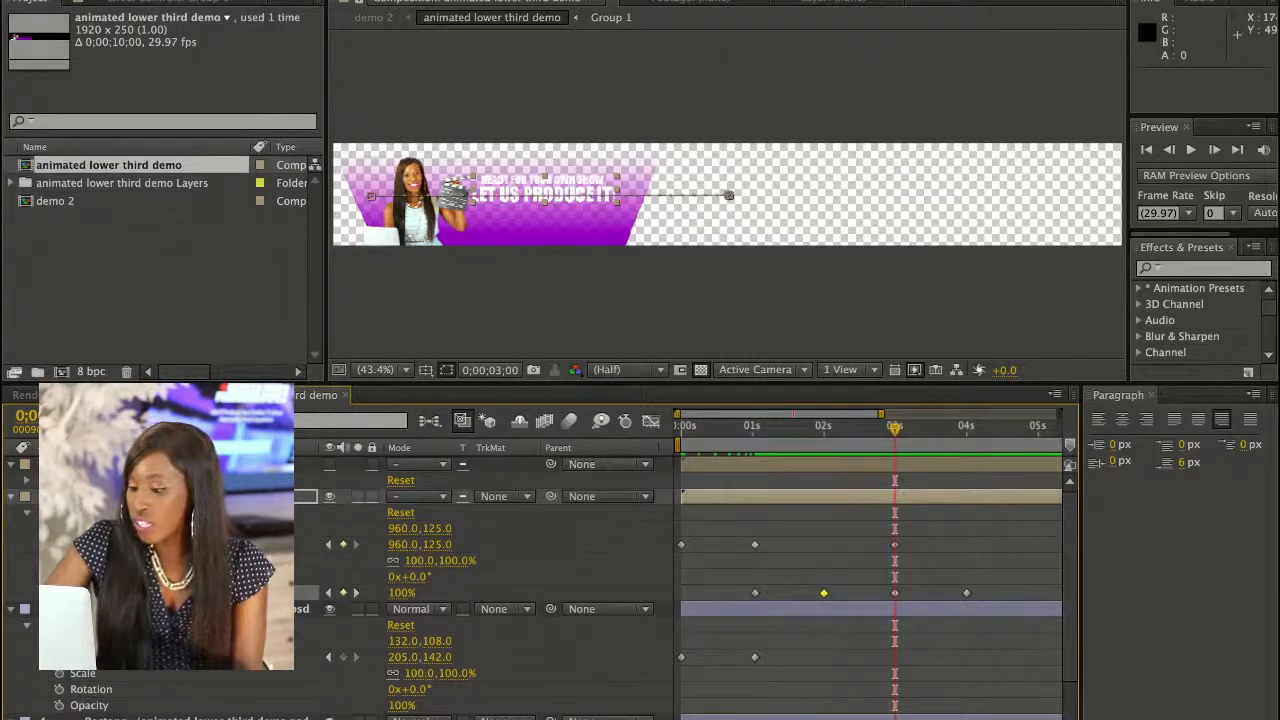
left_click_drag(400, 593, 300, 593)
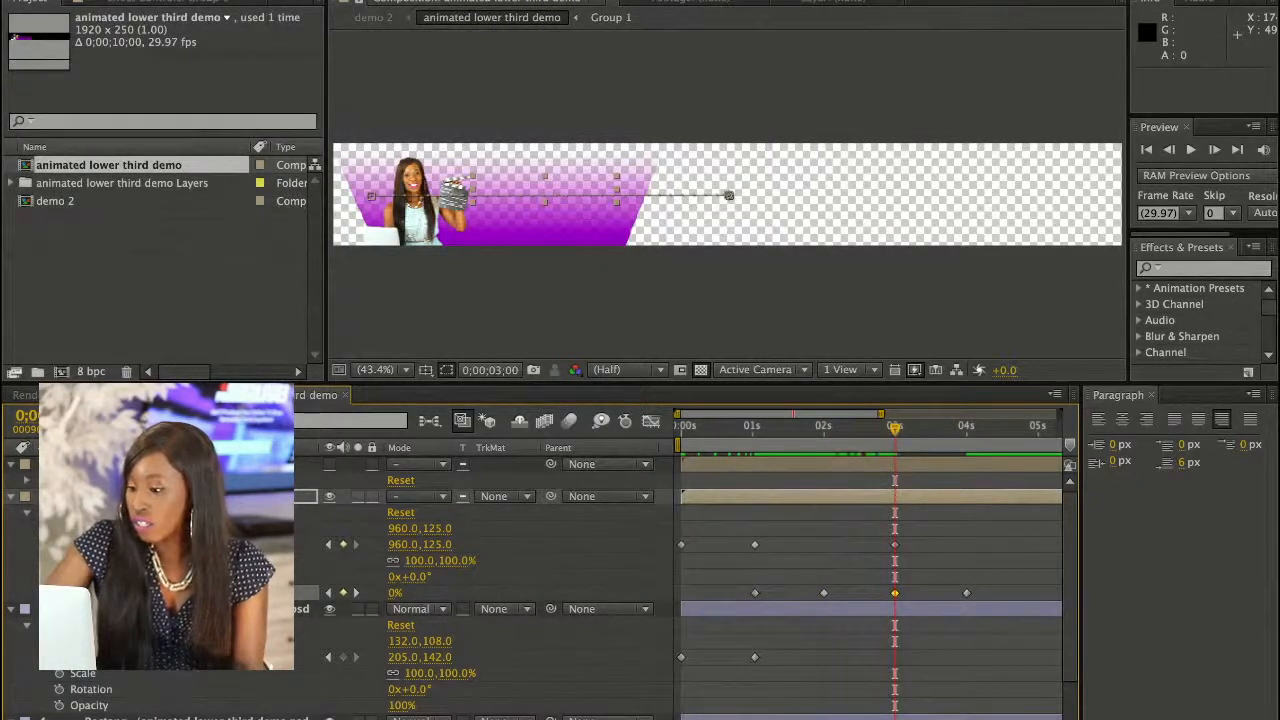
left_click(967, 593)
key("Delete")
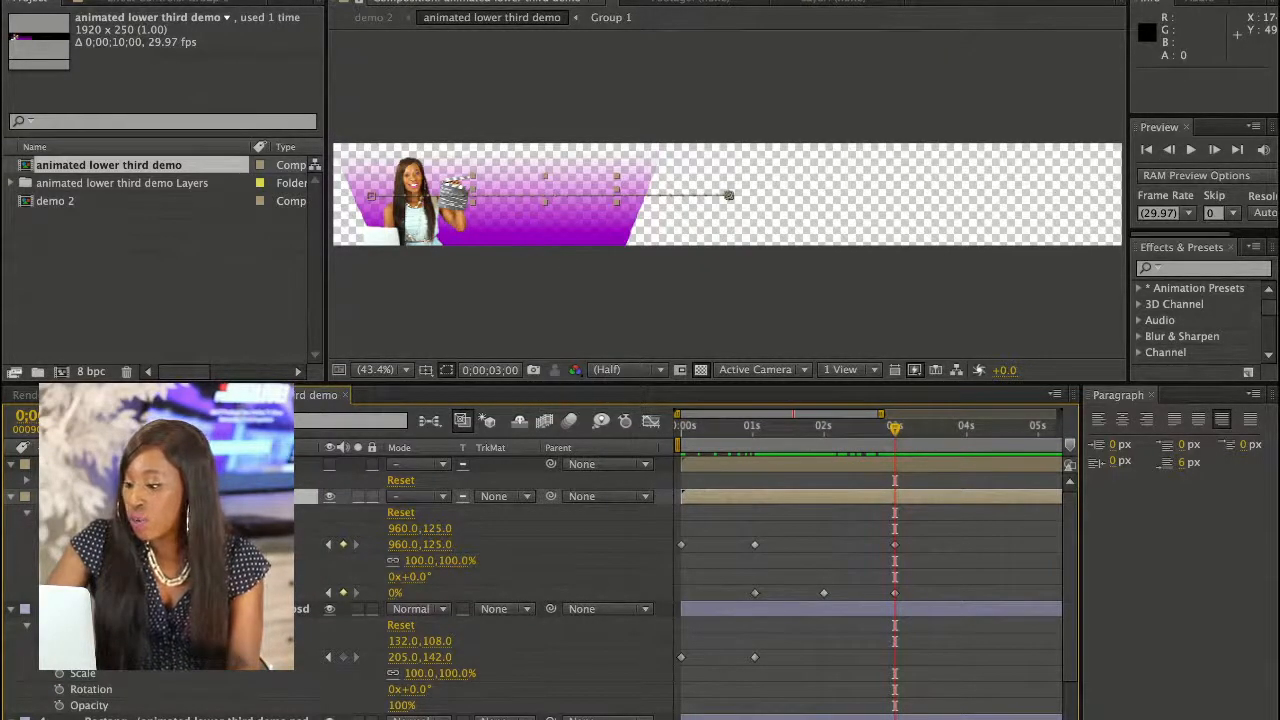
Collapse the "LET US PRODUCE IT!" group and keyframe the hidden top message group's opacity at 0% at 0;00;01;29
left_click(821, 428)
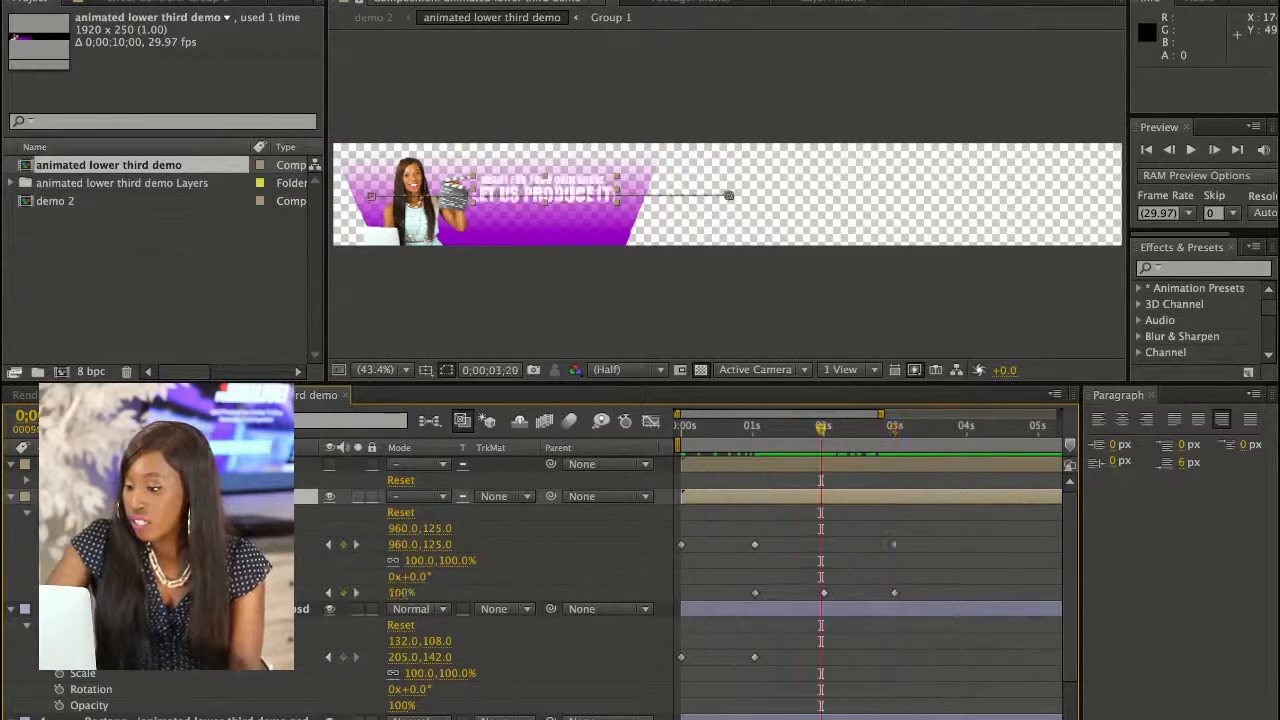
left_click_drag(821, 428, 821, 428)
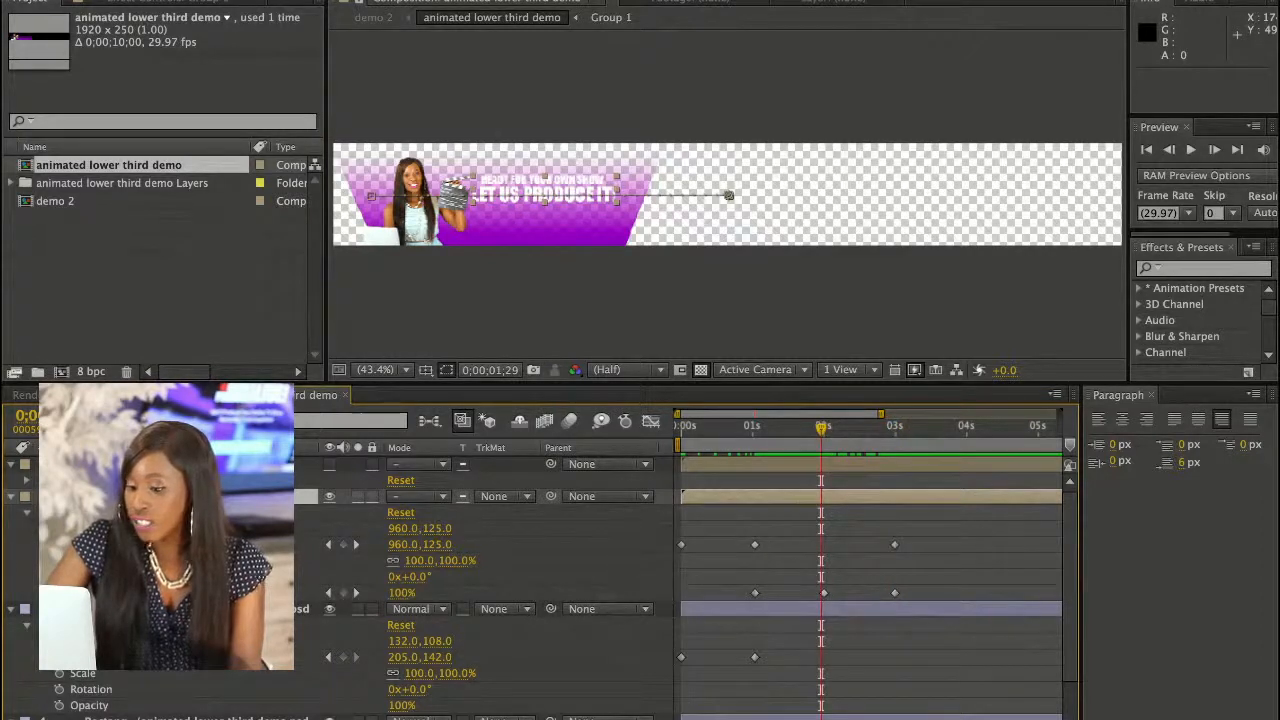
left_click(11, 496)
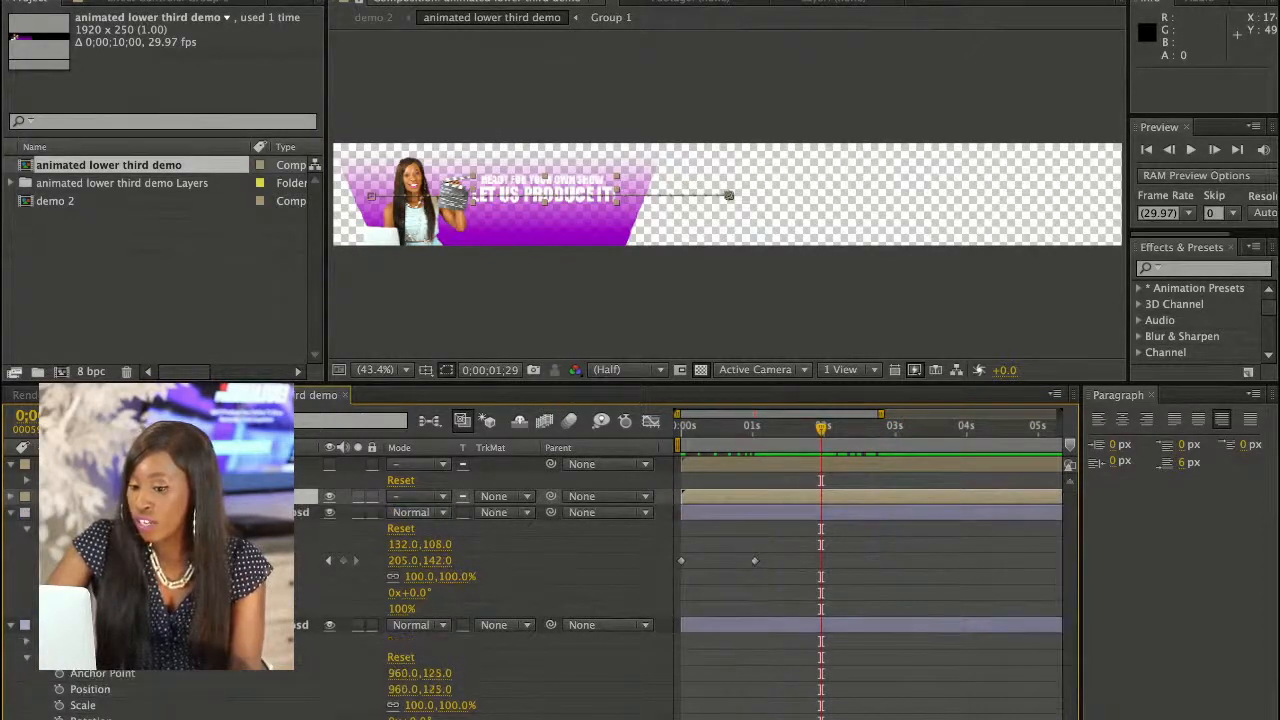
scroll(500, 580, "up", 3)
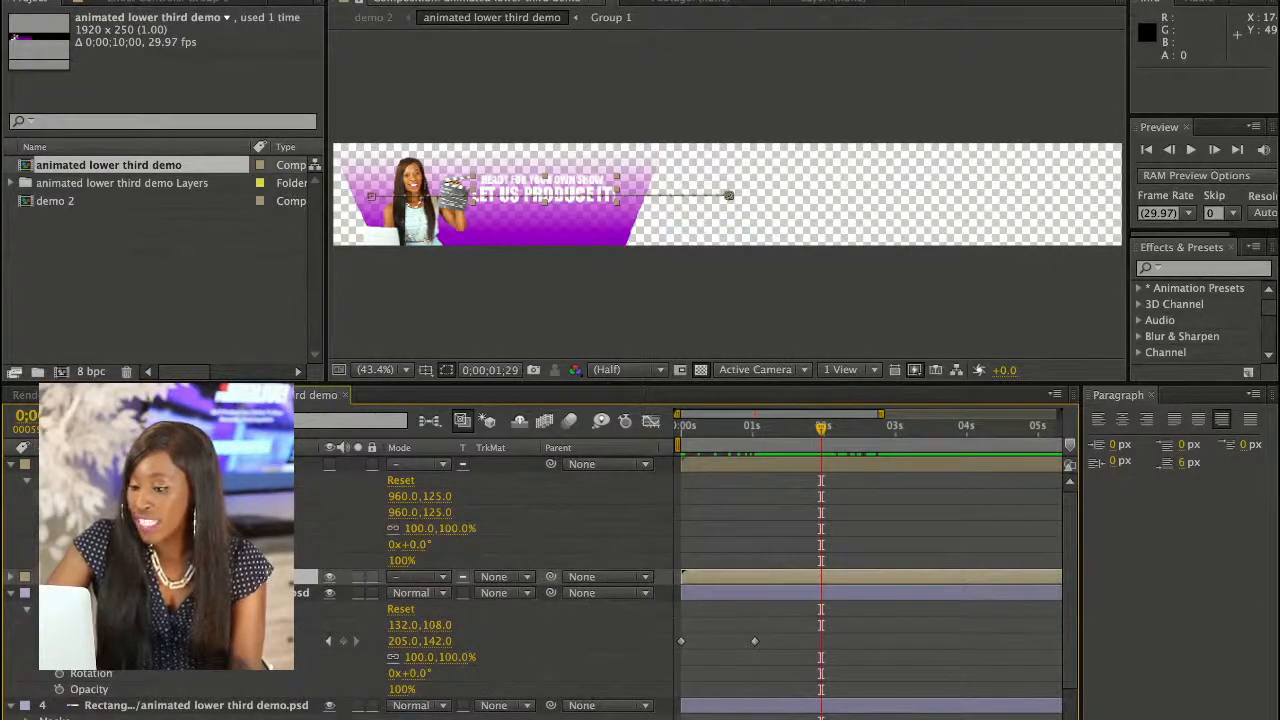
left_click(59, 560)
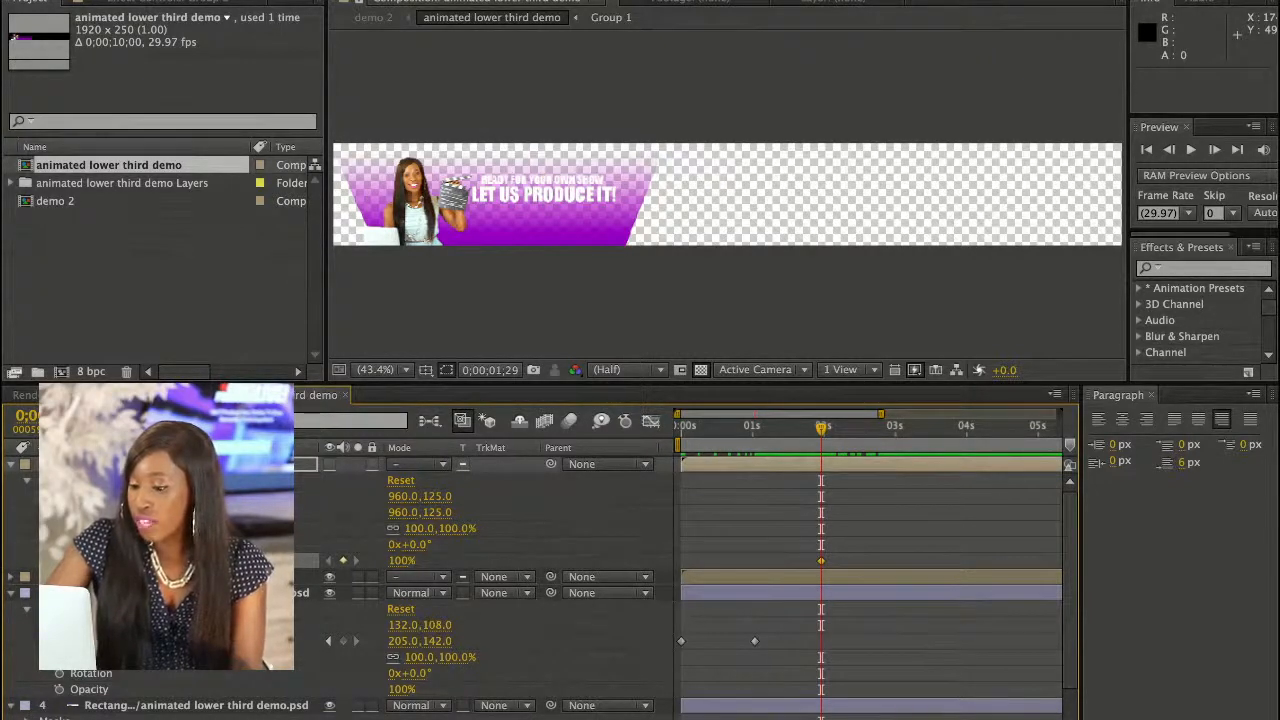
left_click_drag(401, 560, 298, 560)
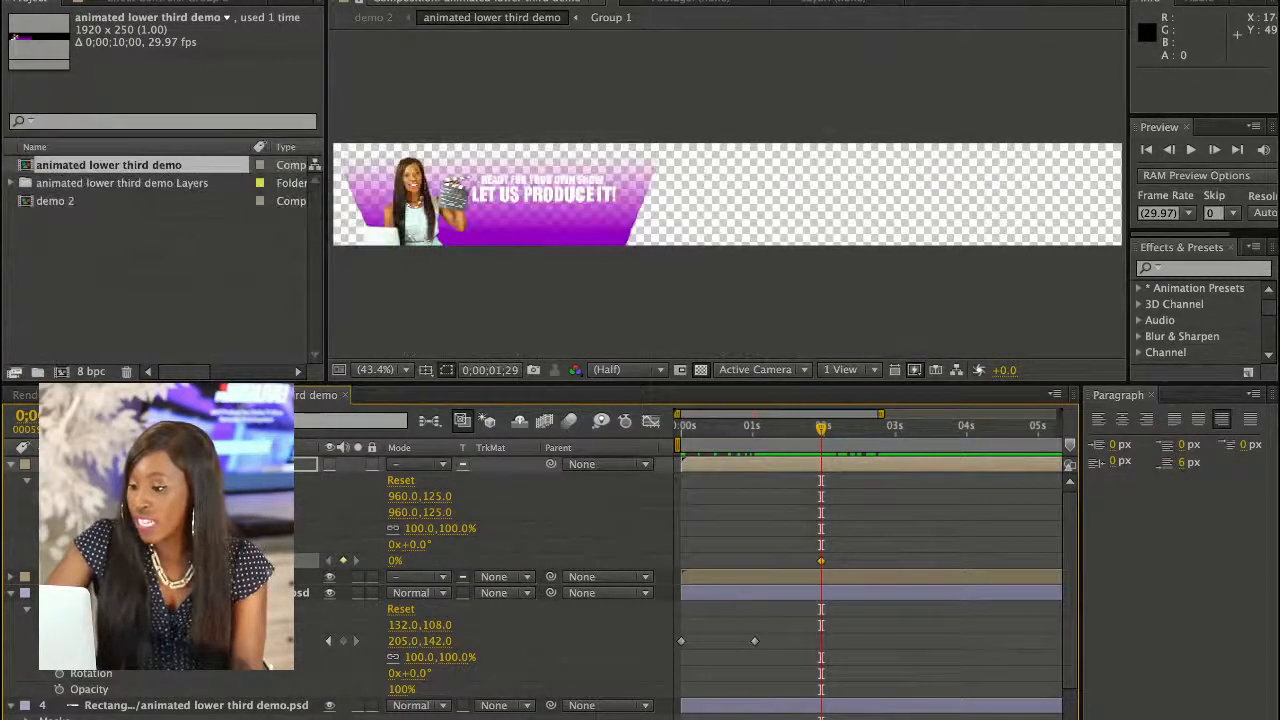
Keyframe the top message group's opacity at 91% at 0;00;03;00 and play back its fade-in
left_click_drag(821, 428, 895, 428)
left_click_drag(395, 561, 486, 561)
key("Home")
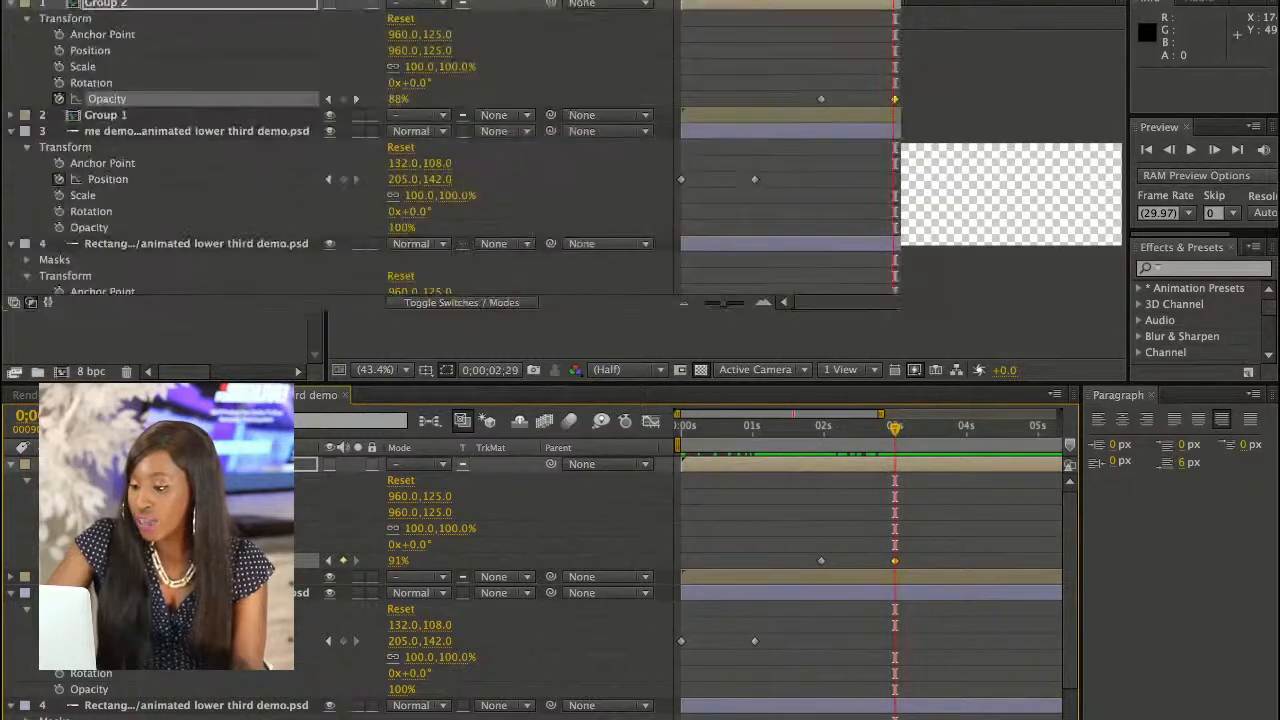
key("space")
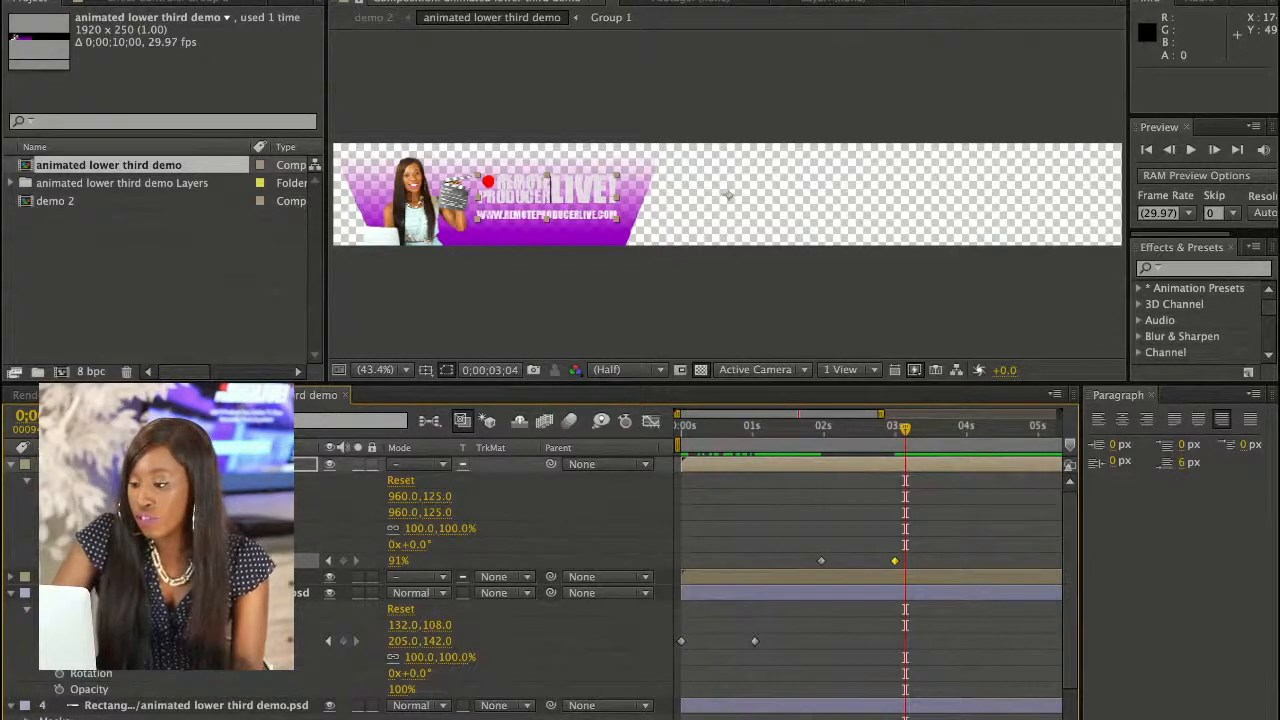
key("space")
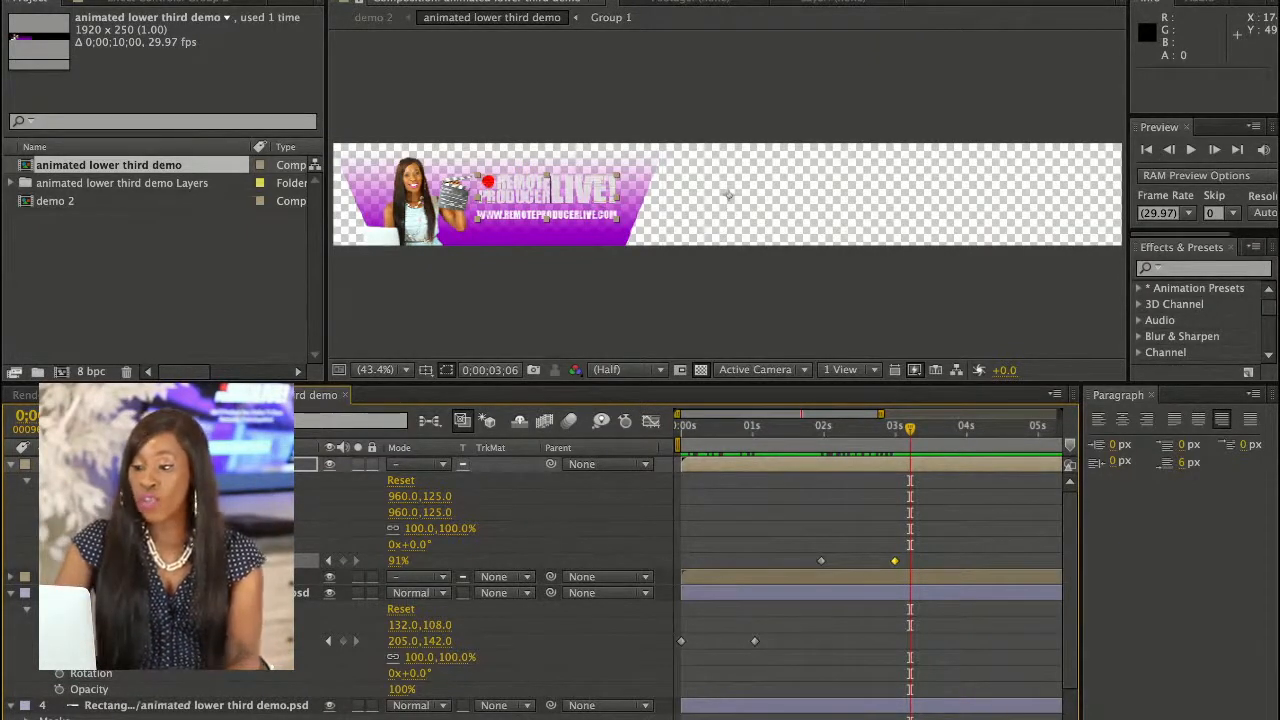
left_click_drag(910, 428, 824, 428)
key("space")
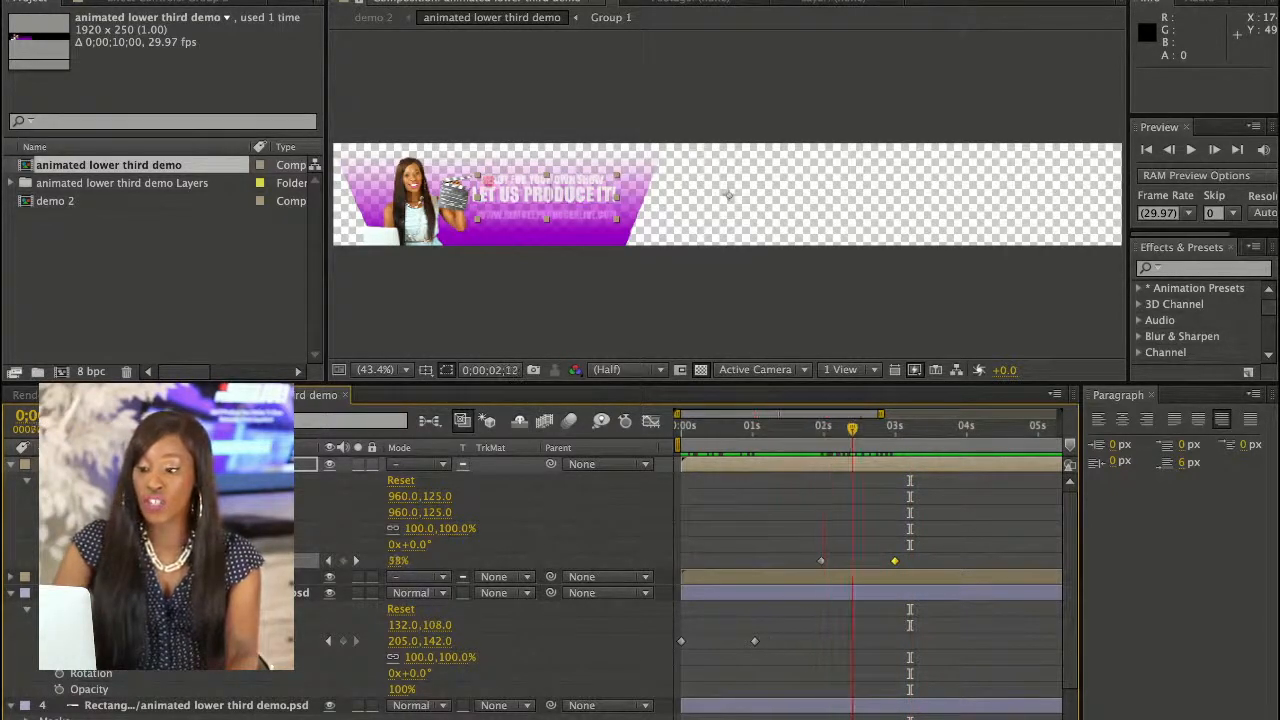
left_click_drag(891, 428, 890, 428)
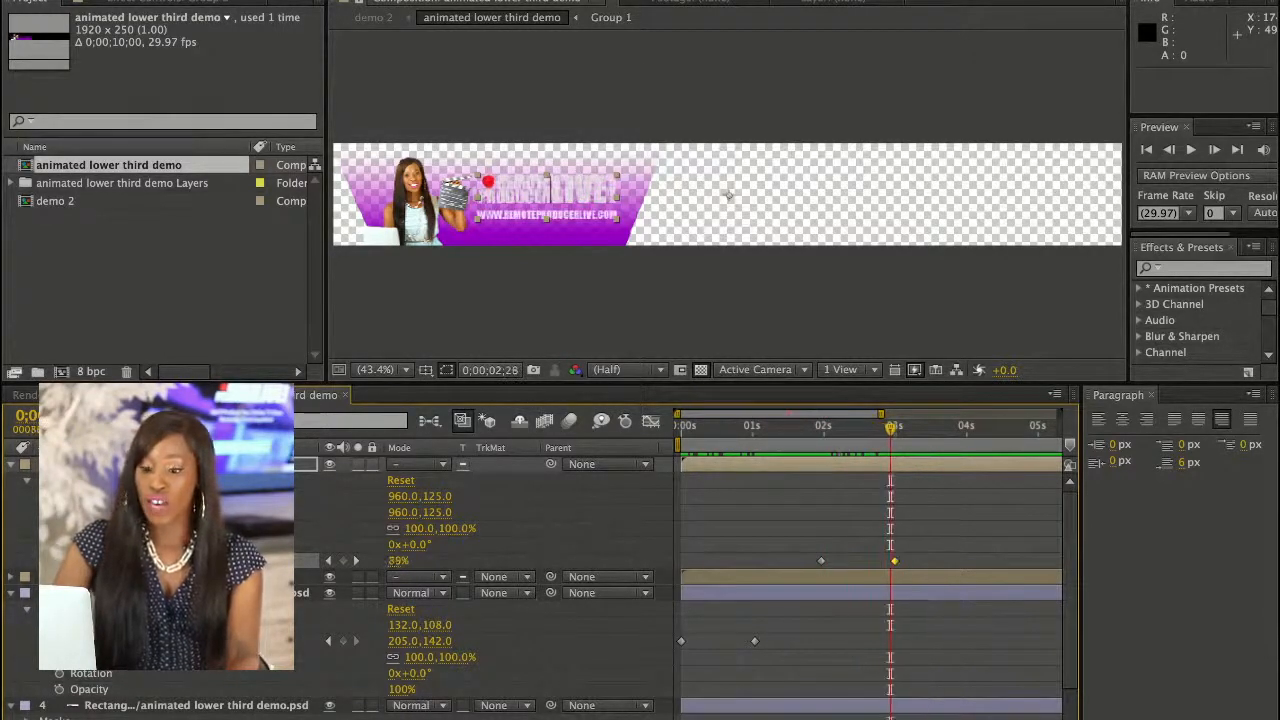
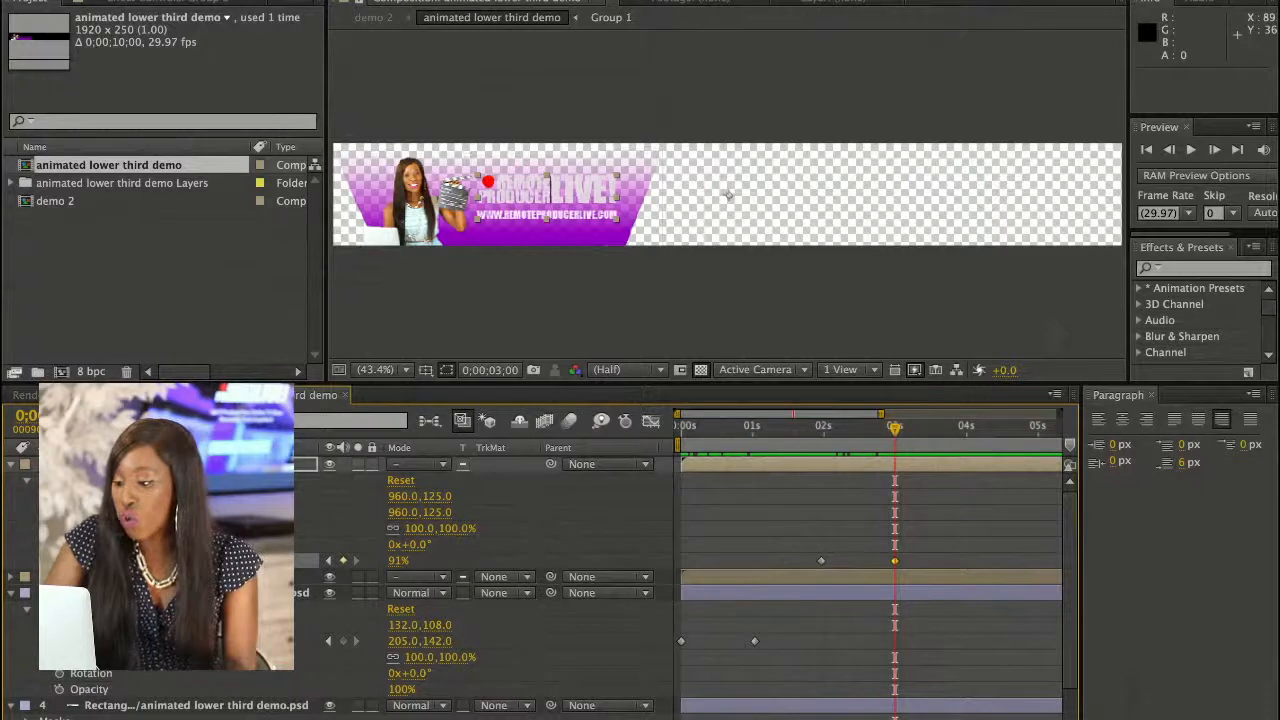
Add a position keyframe at 0;00;09;00 to the "me demo pop up" cutout layer, holding its current position
scroll(868, 560, "right", 10)
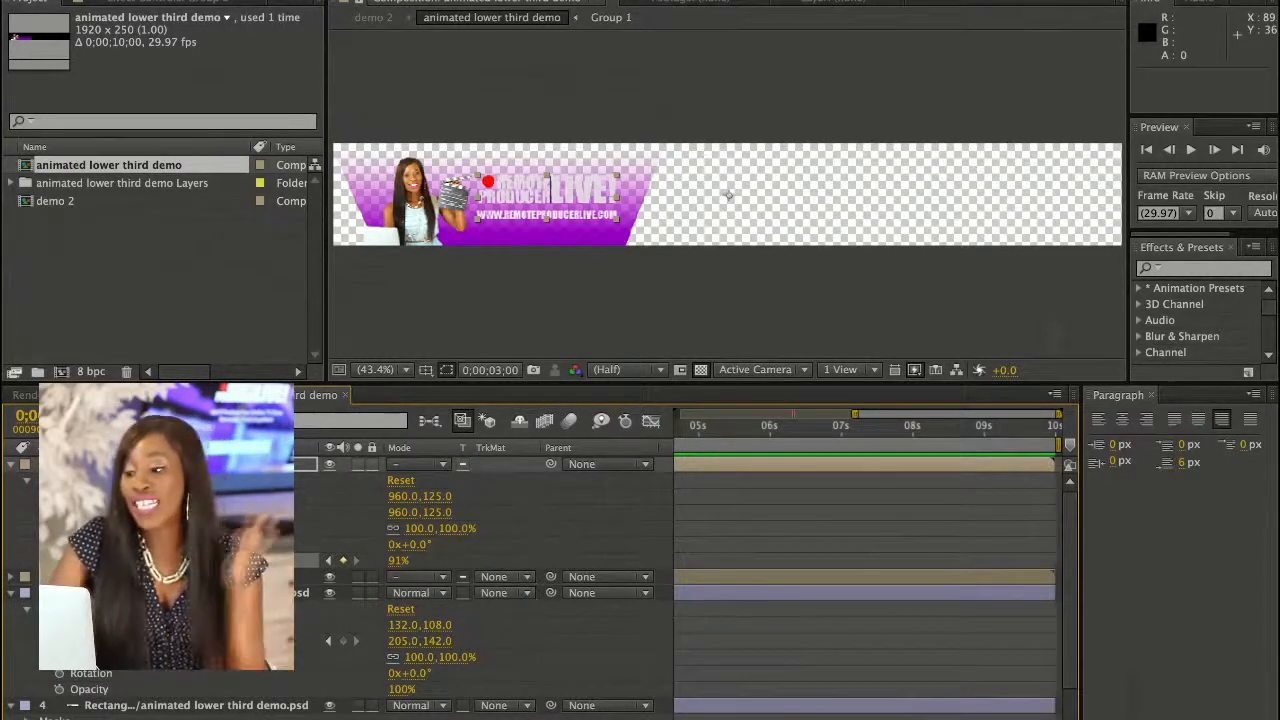
left_click(984, 427)
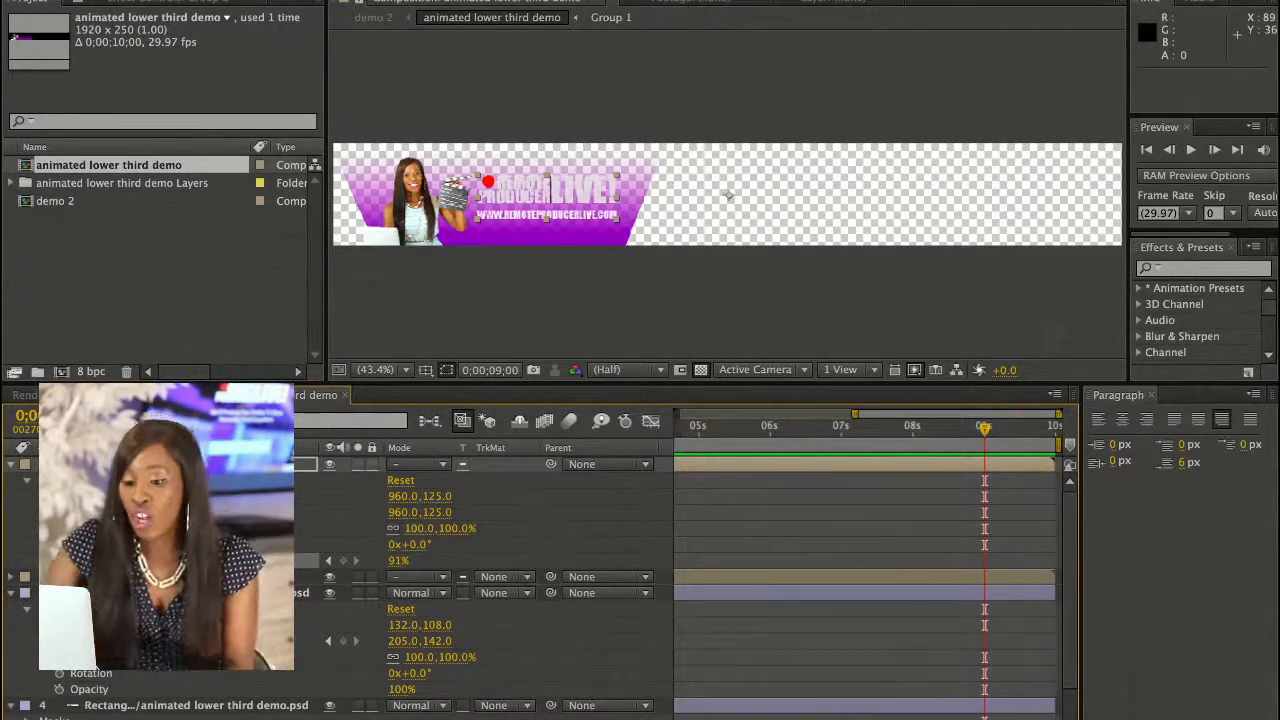
scroll(480, 590, "down", 3)
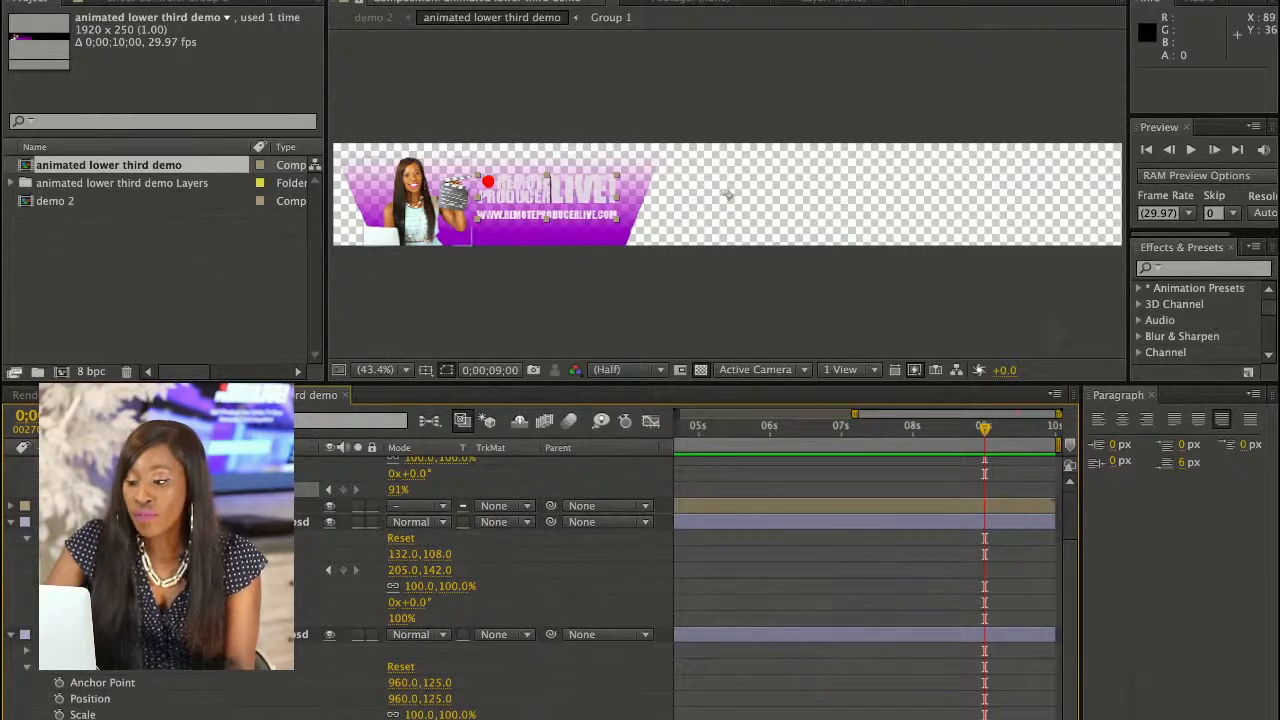
scroll(520, 580, "up", 2)
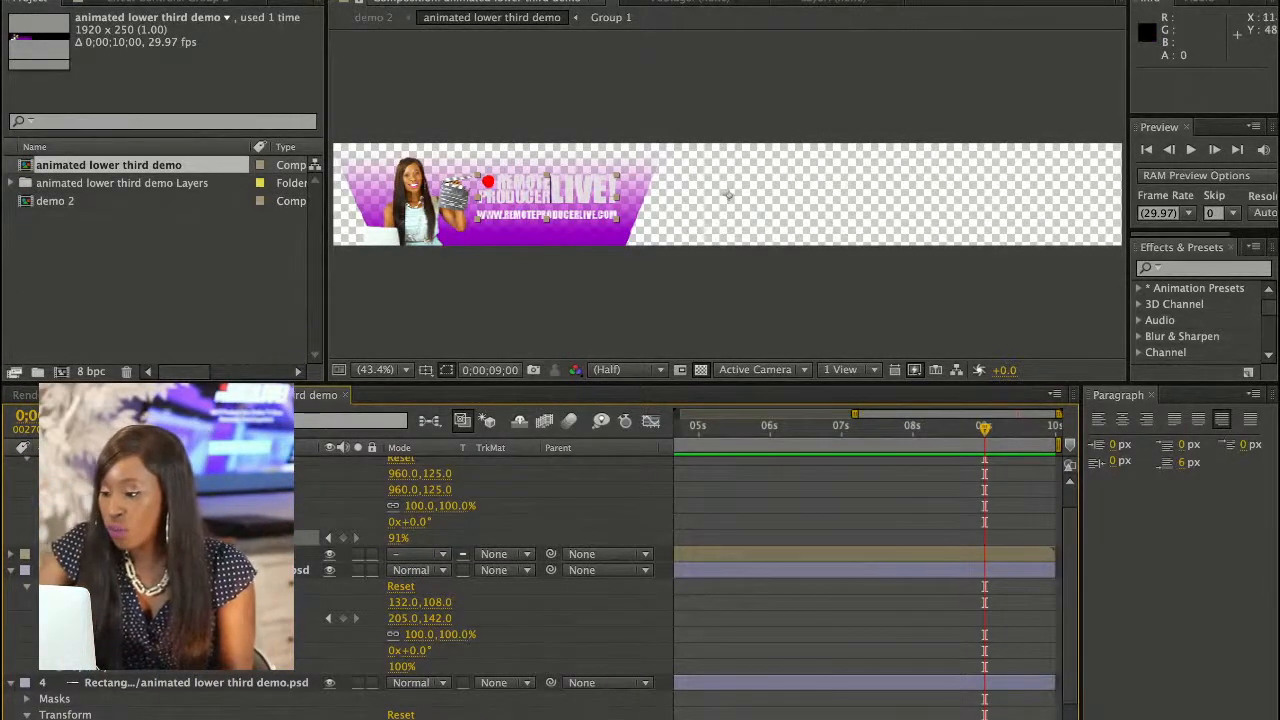
scroll(680, 590, "down", 2)
scroll(680, 590, "down", 1)
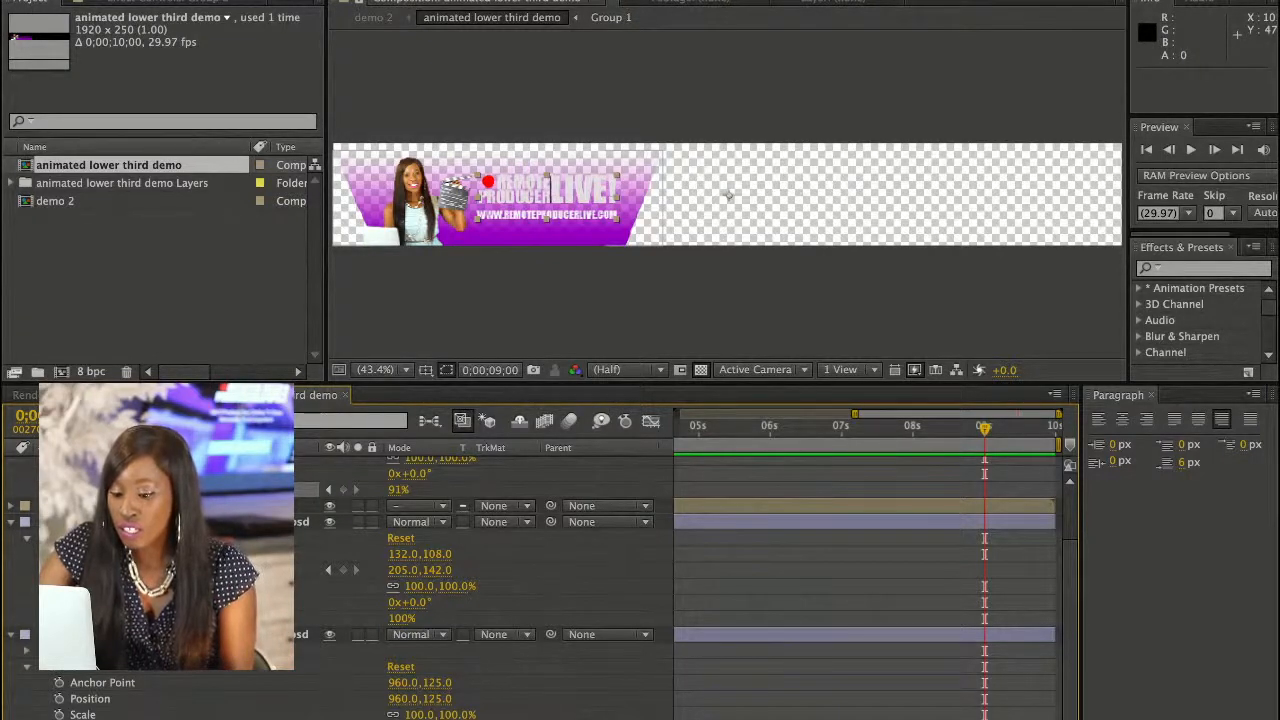
left_click(90, 699)
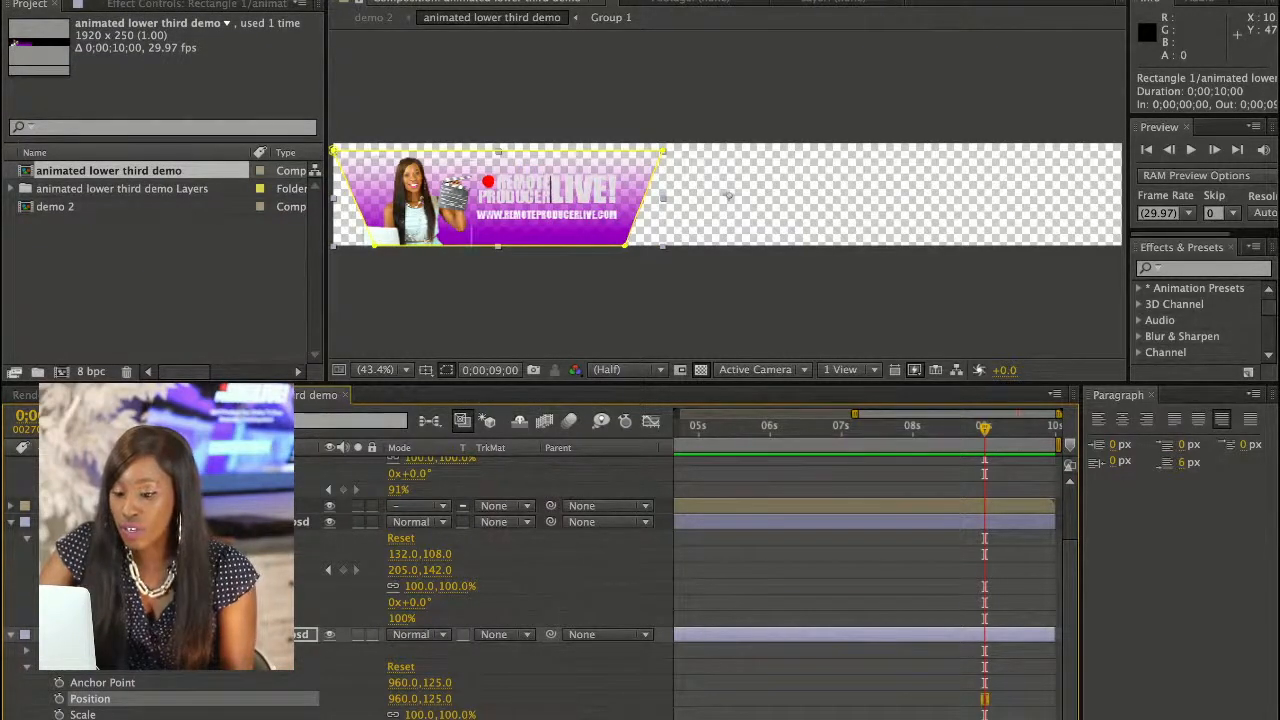
left_click(90, 570)
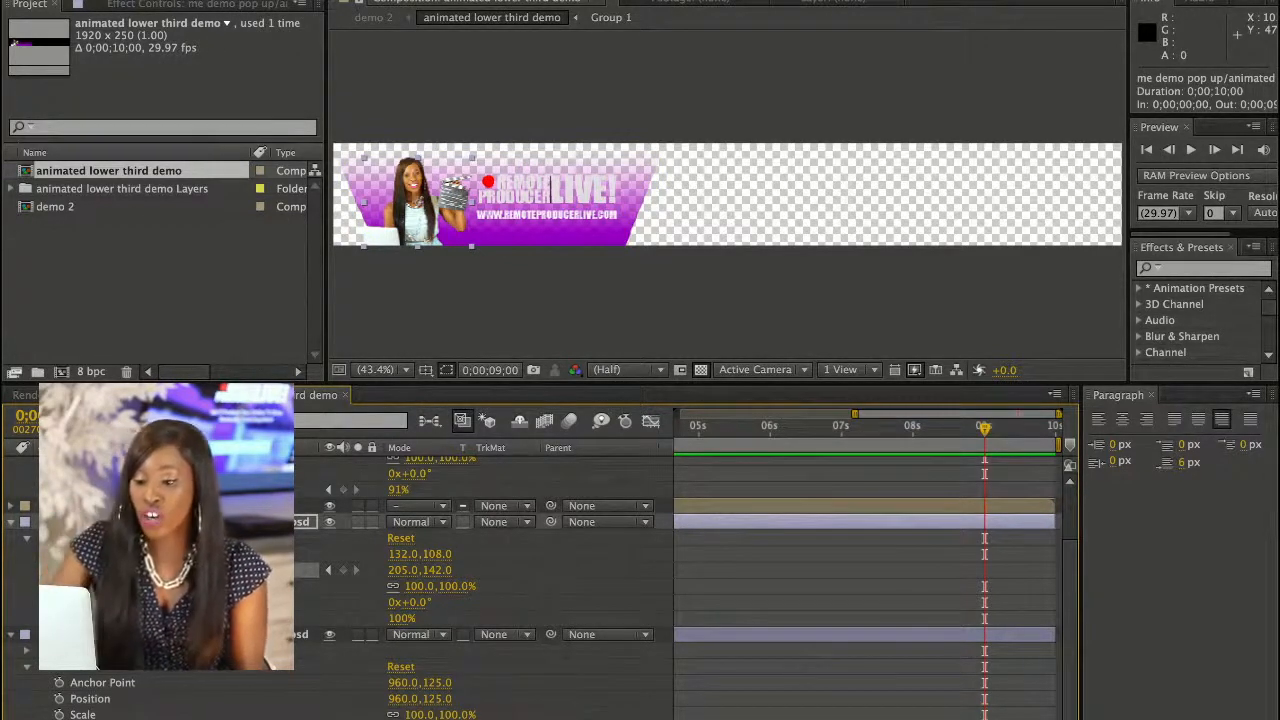
left_click(343, 570)
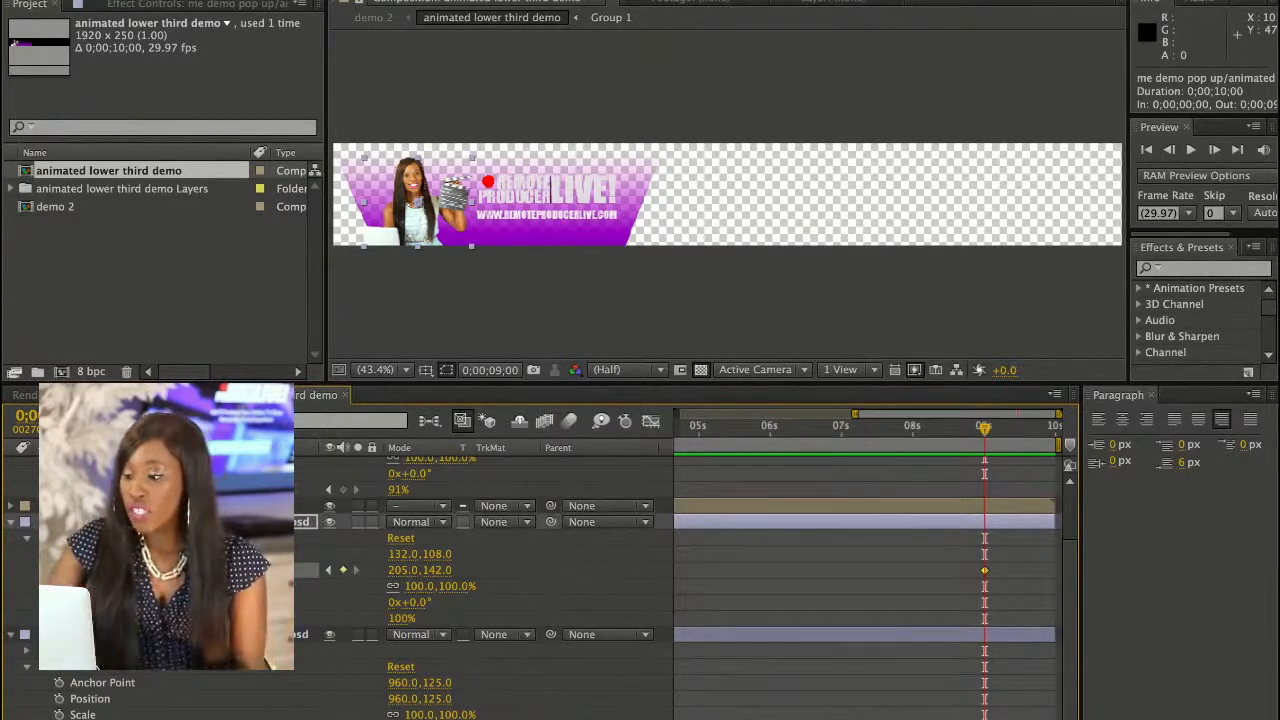
Move the cutout down out of the frame to about 200, 434 at the final frame, 0;00;09;29
left_click_drag(985, 428, 1053, 428)
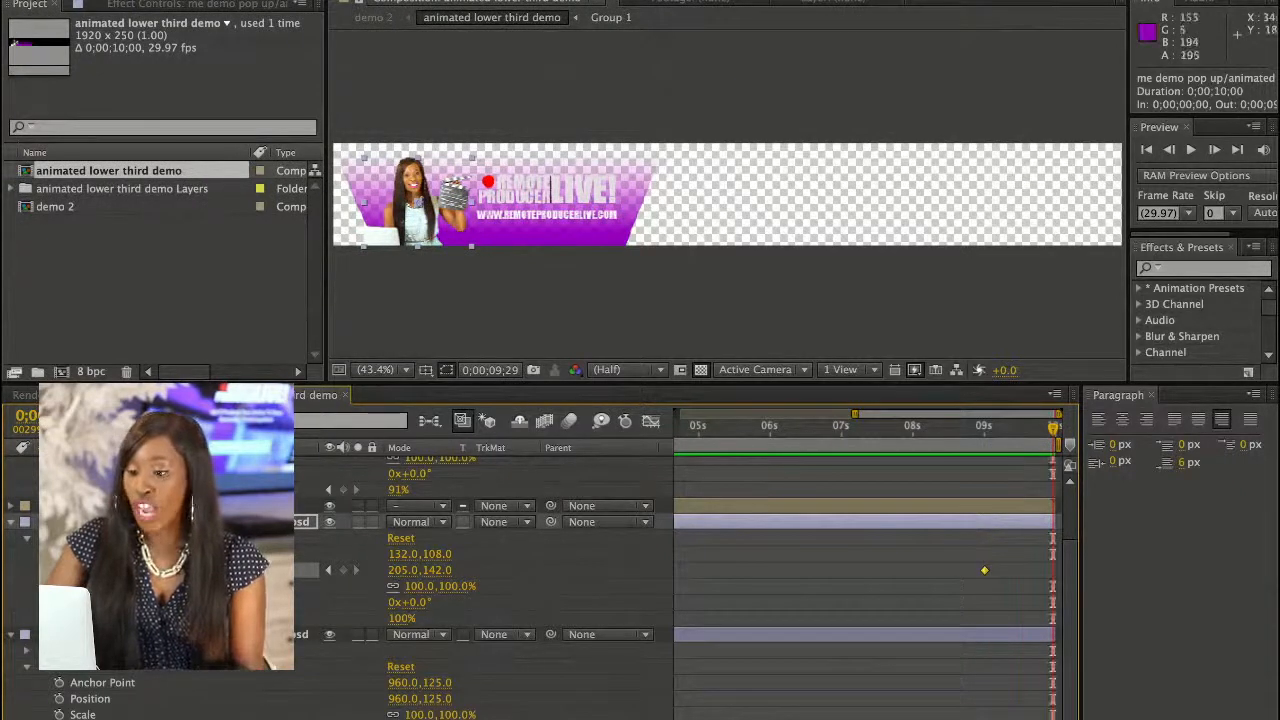
left_click(425, 182)
left_click_drag(425, 182, 423, 302)
Play back the composition from its first frame with the full ten-second timeline in view to check the cutout's exit
left_click_drag(1053, 428, 681, 428)
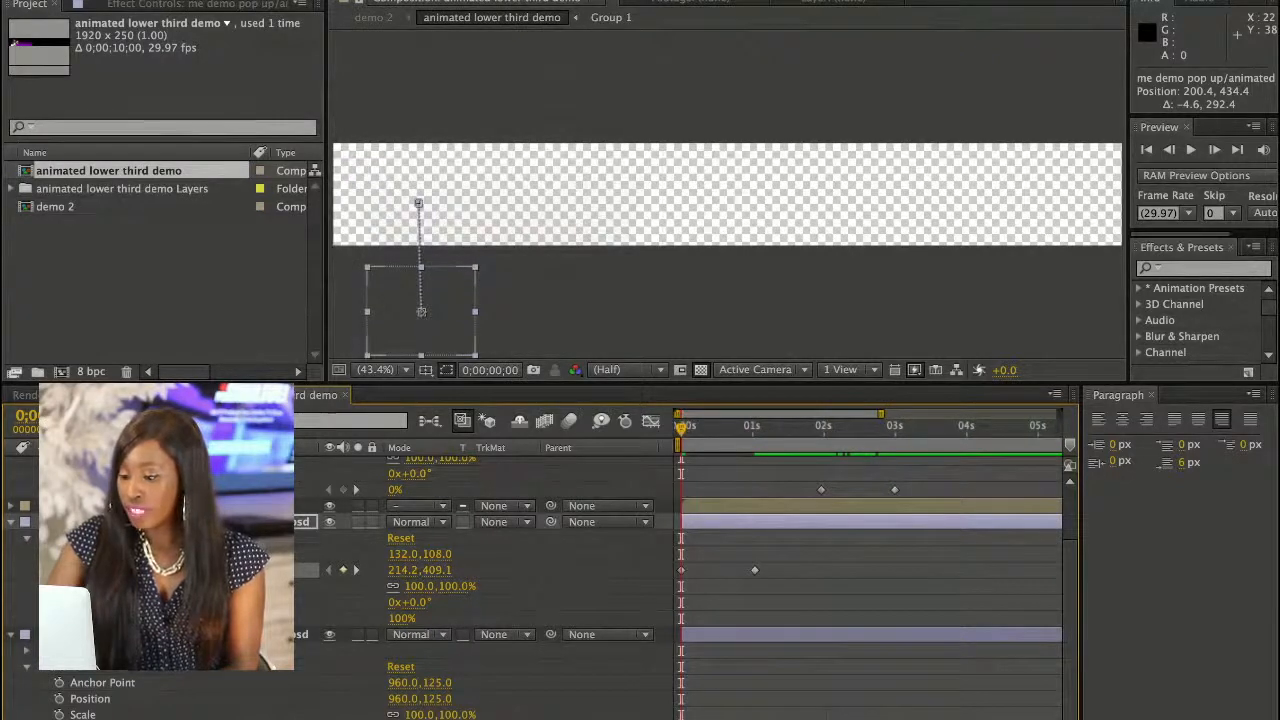
left_click_drag(880, 413, 1058, 413)
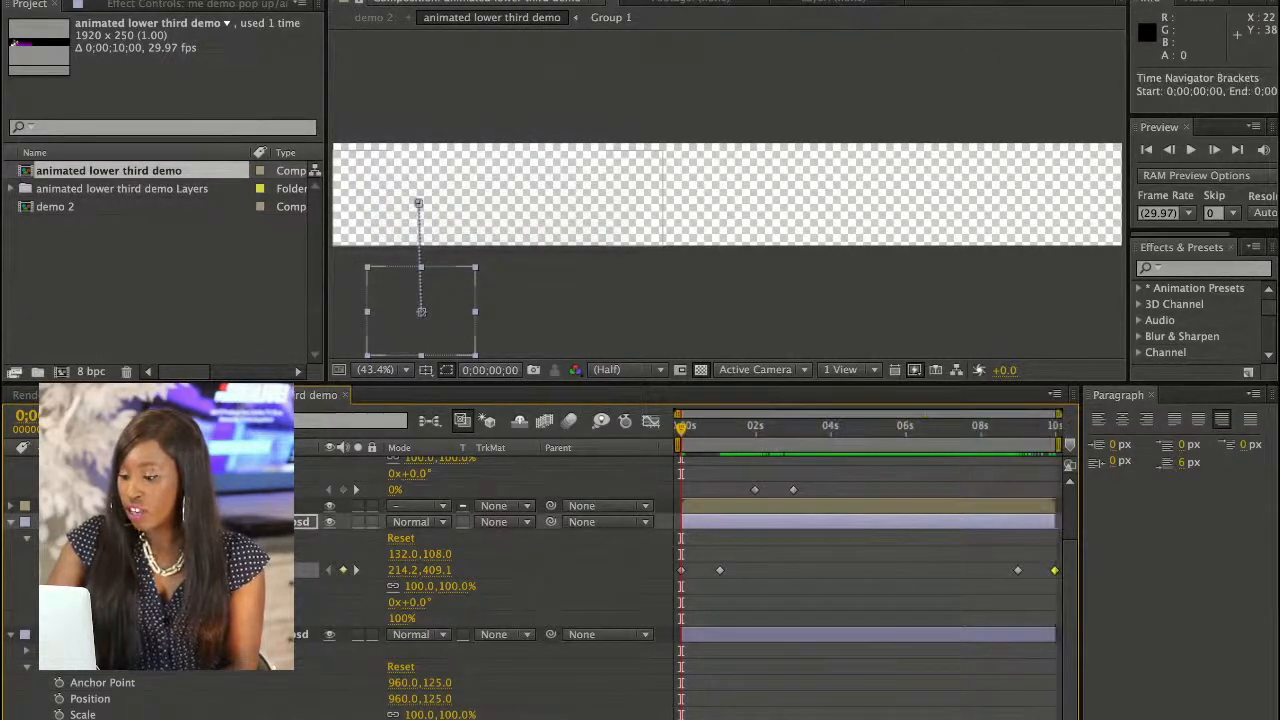
key("space")
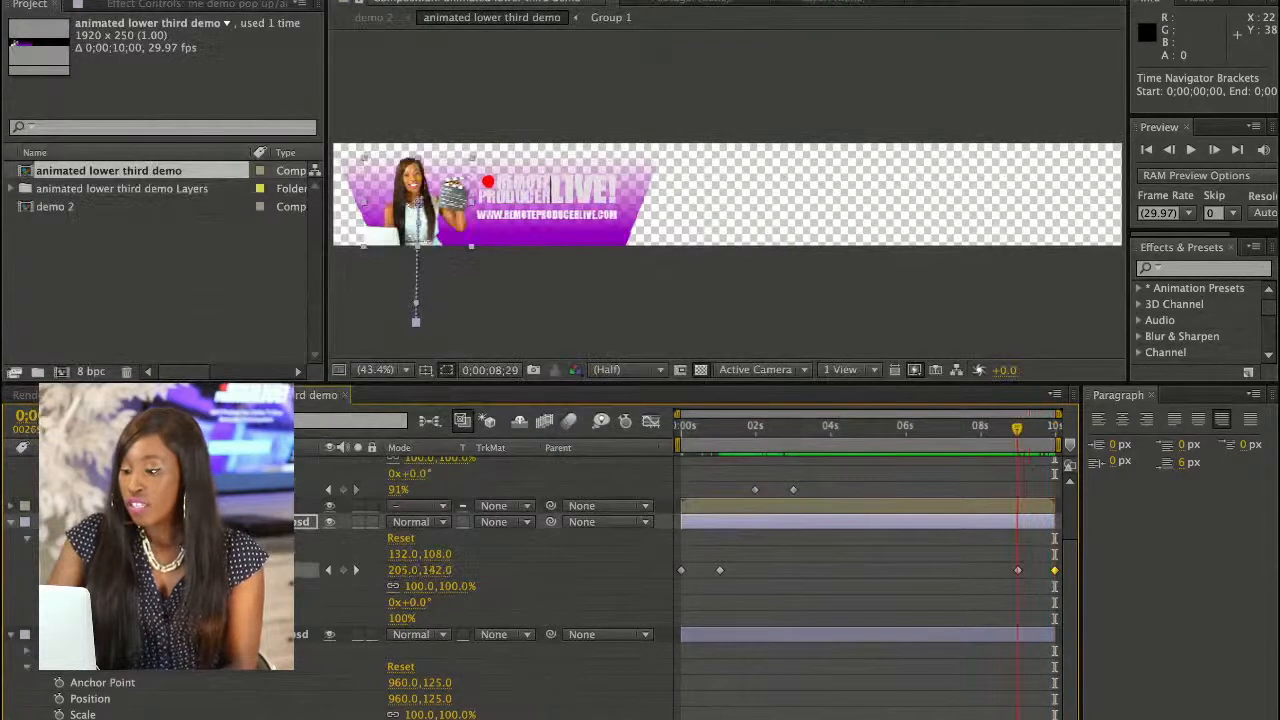
Select the rectangle shape layer and compare the banner at 0;00;09;00 with the final frame, 0;00;09;29
key("Page_Down")
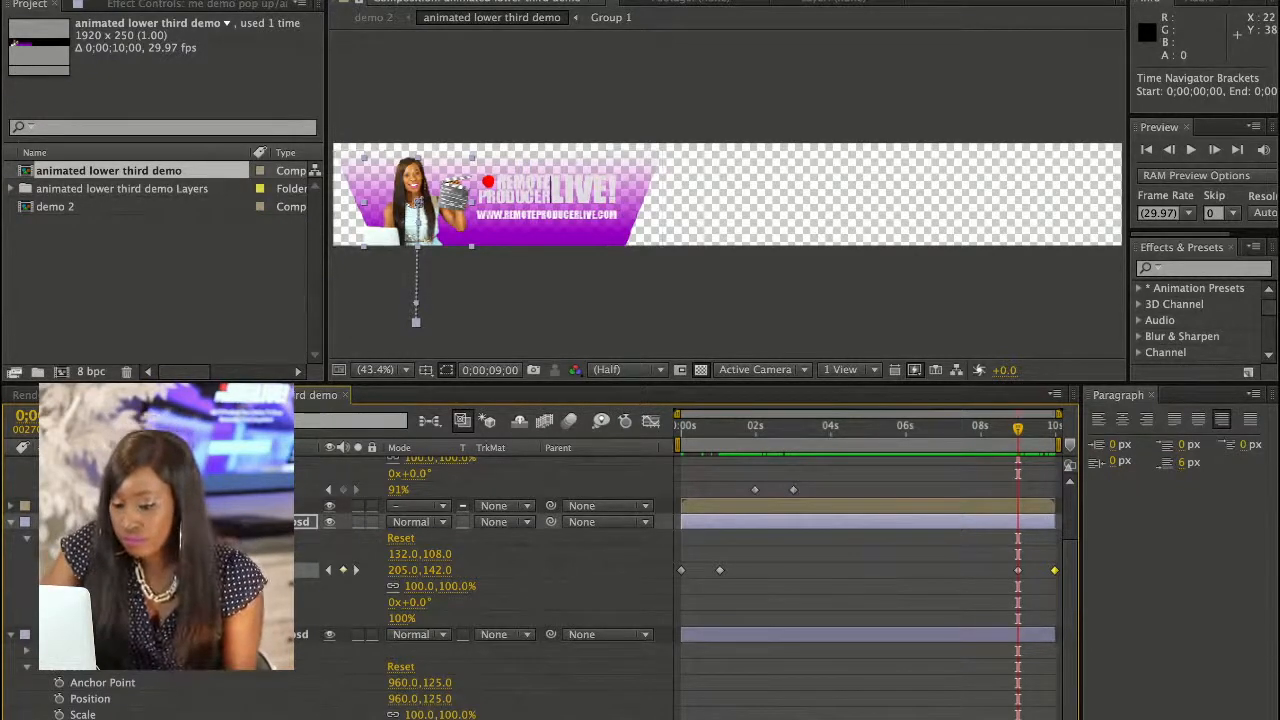
scroll(700, 580, "up", 3)
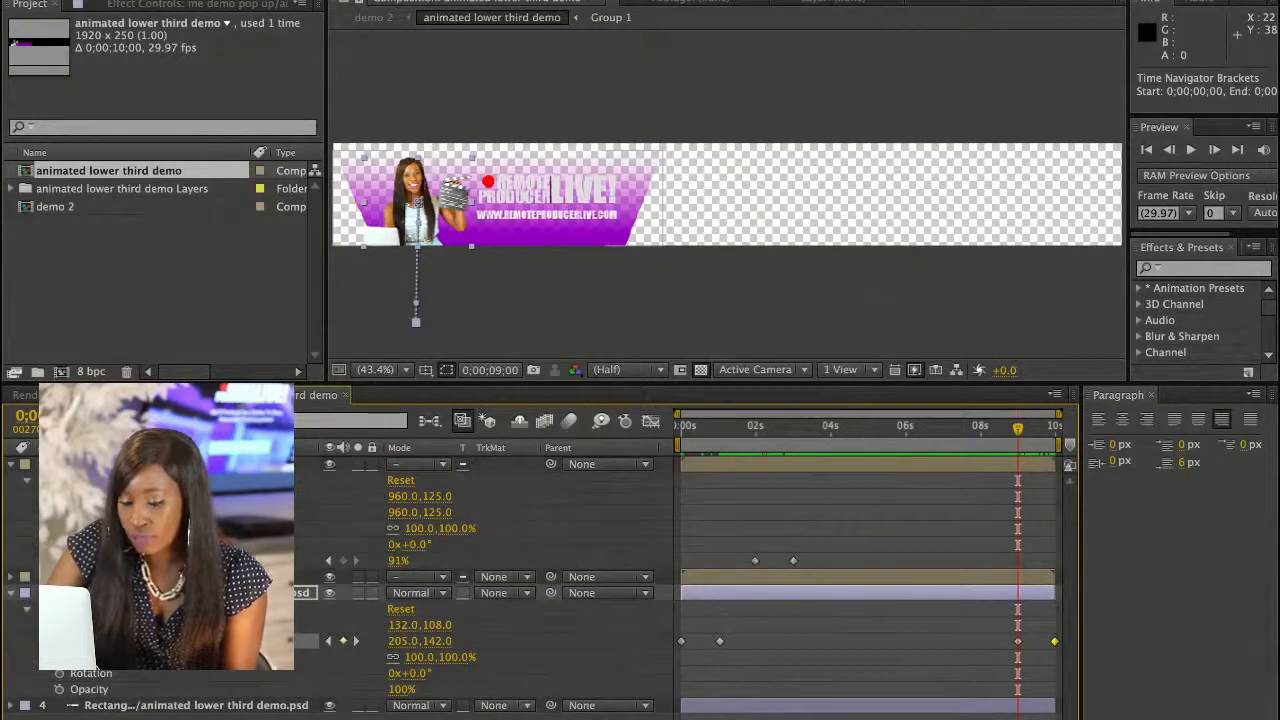
scroll(680, 600, "down", 3)
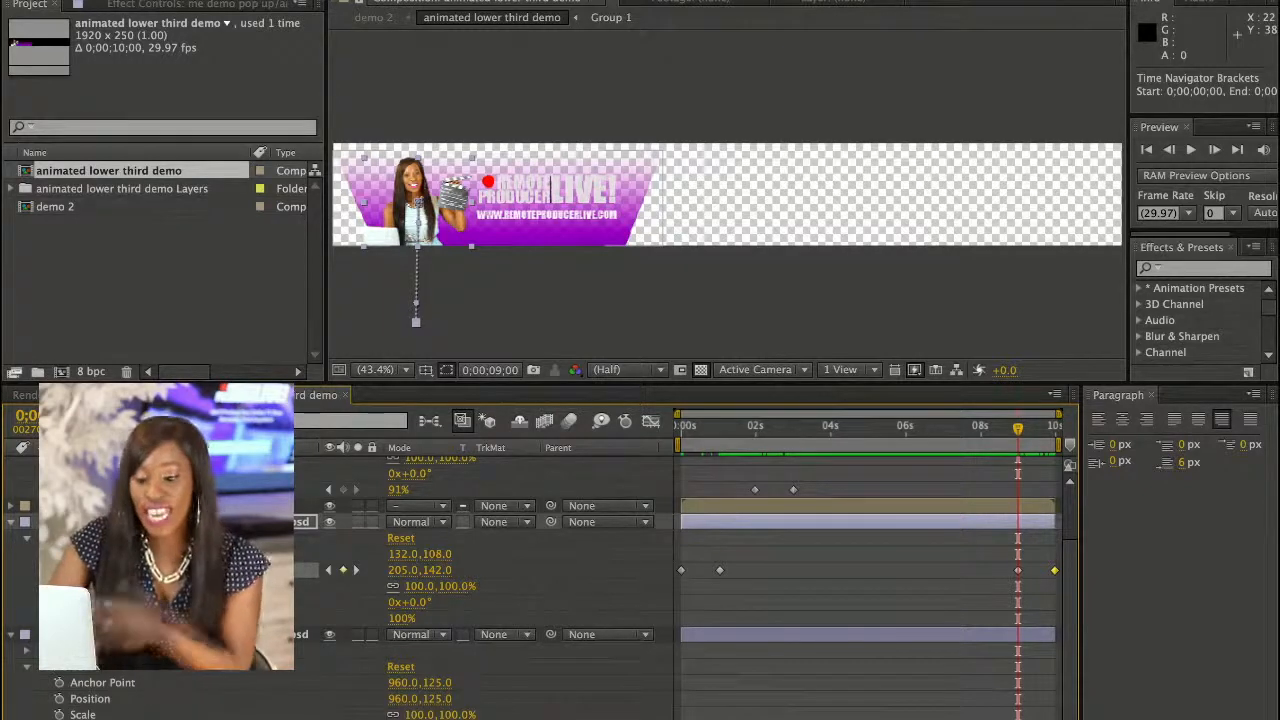
left_click(240, 634)
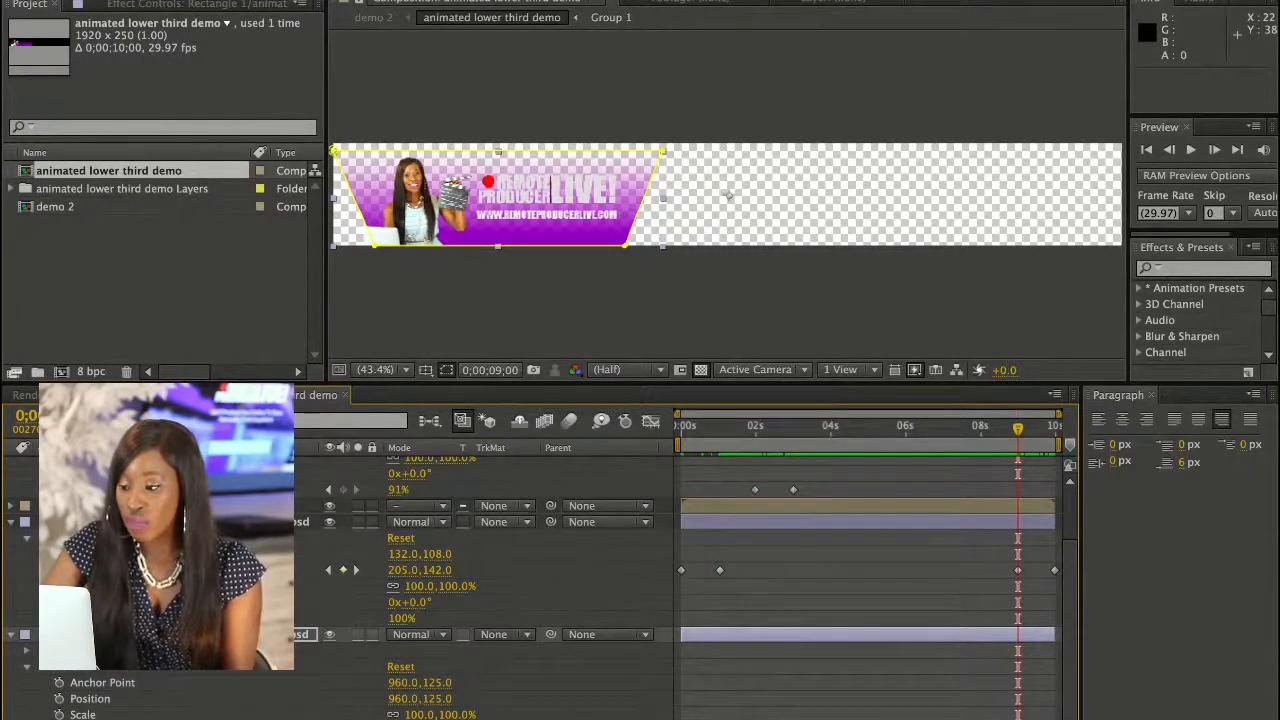
key("End")
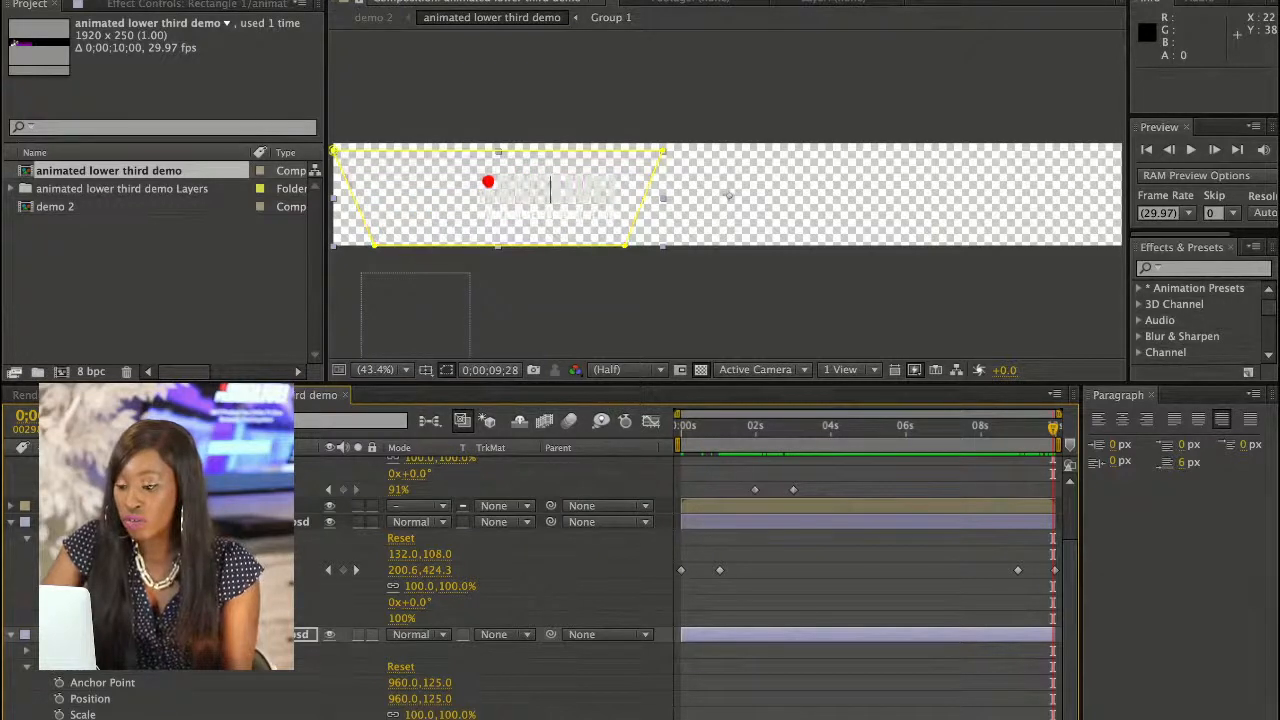
mouse_move(1053, 428)
left_mouse_down()
mouse_move(858, 428)
mouse_move(1055, 428)
left_mouse_up()
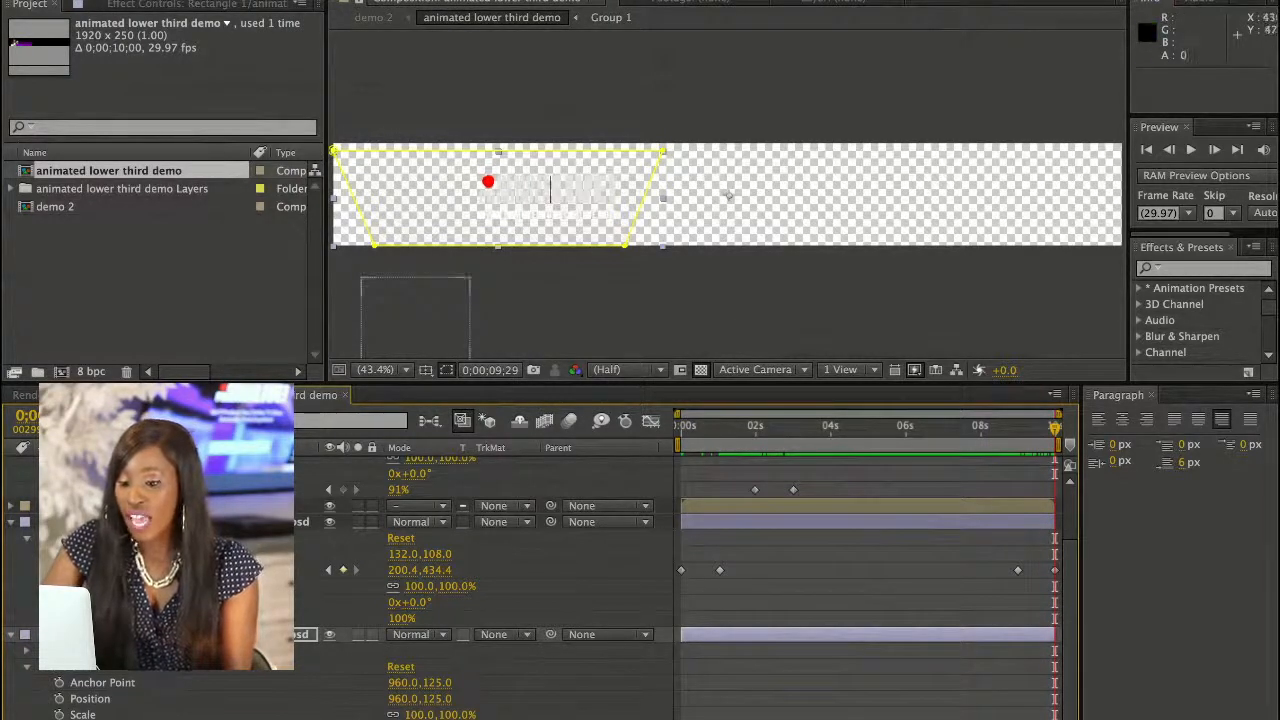
scroll(540, 590, "up", 3)
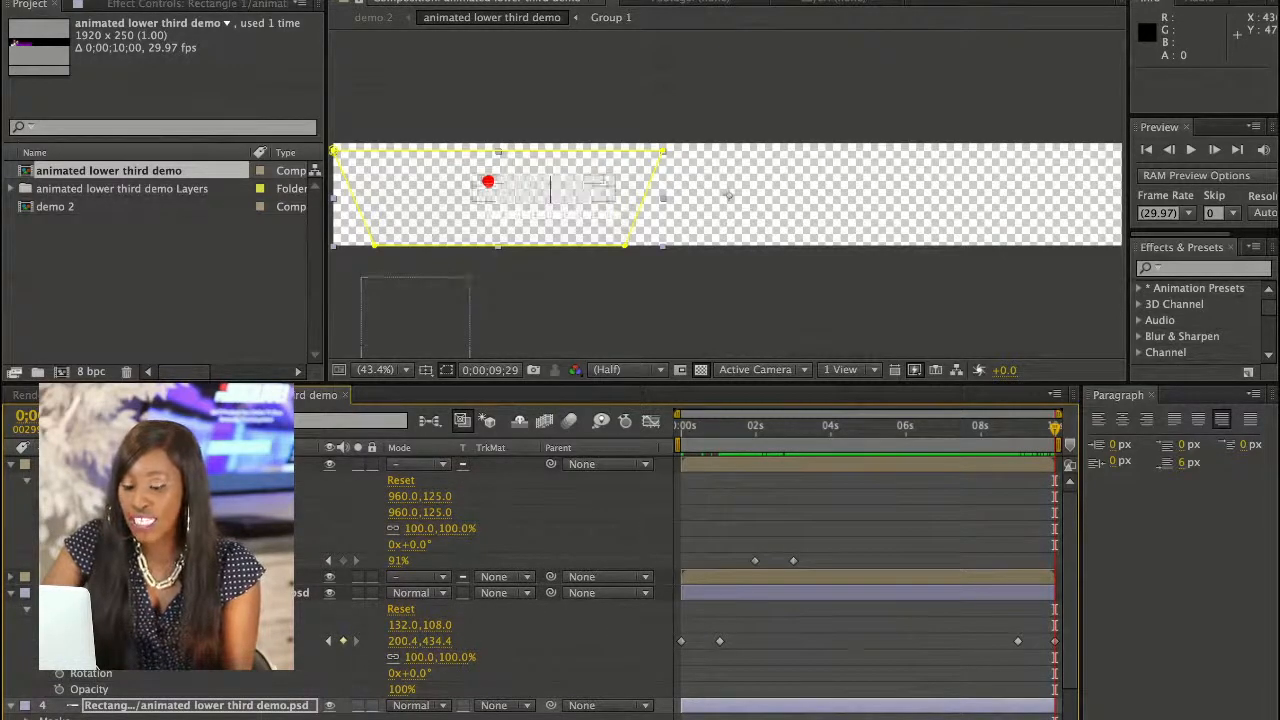
Fade out the top message group by keyframing its opacity at 91% at 0;00;09;01 and 1% at 0;00;09;29
left_click(140, 464)
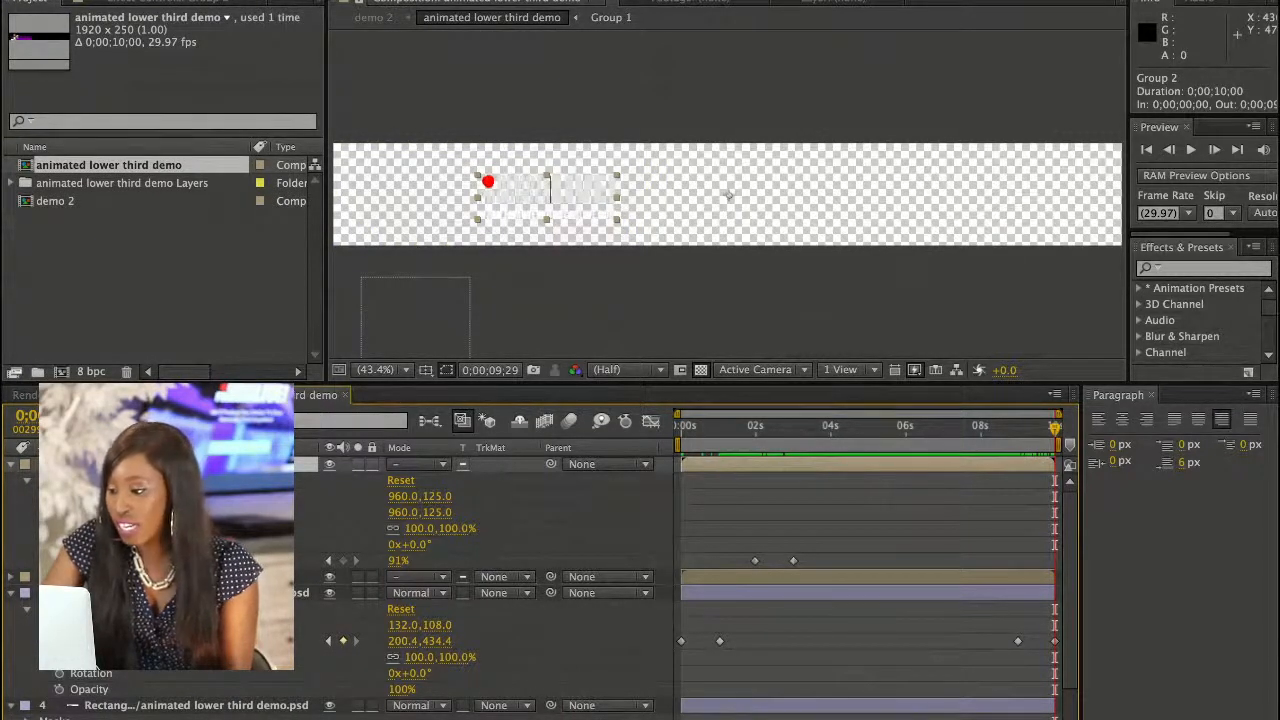
left_click_drag(678, 414, 855, 414)
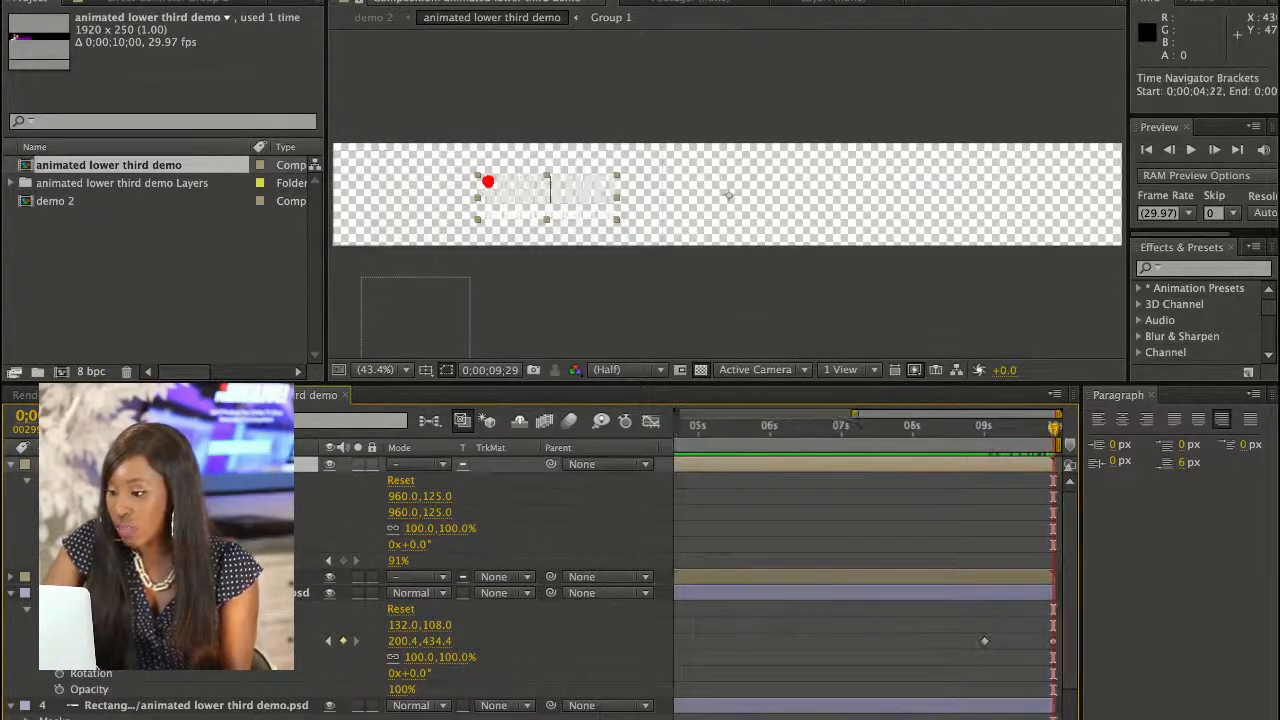
left_click(986, 425)
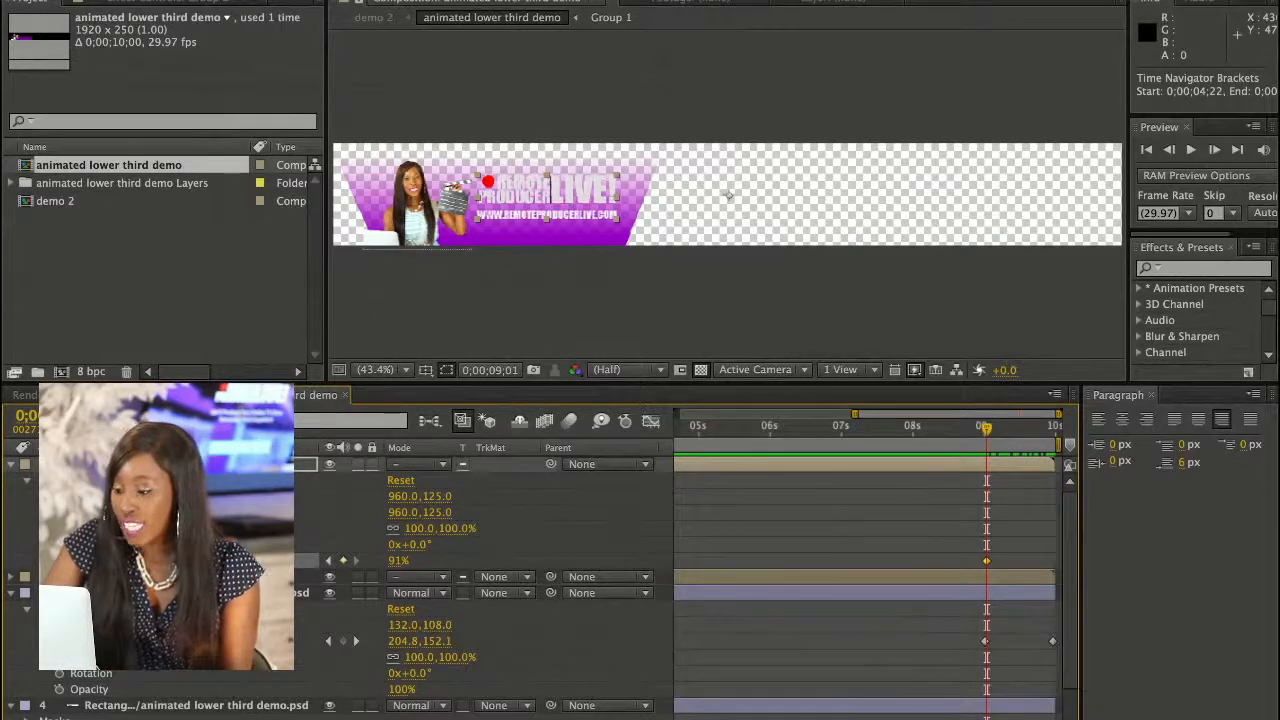
key("End")
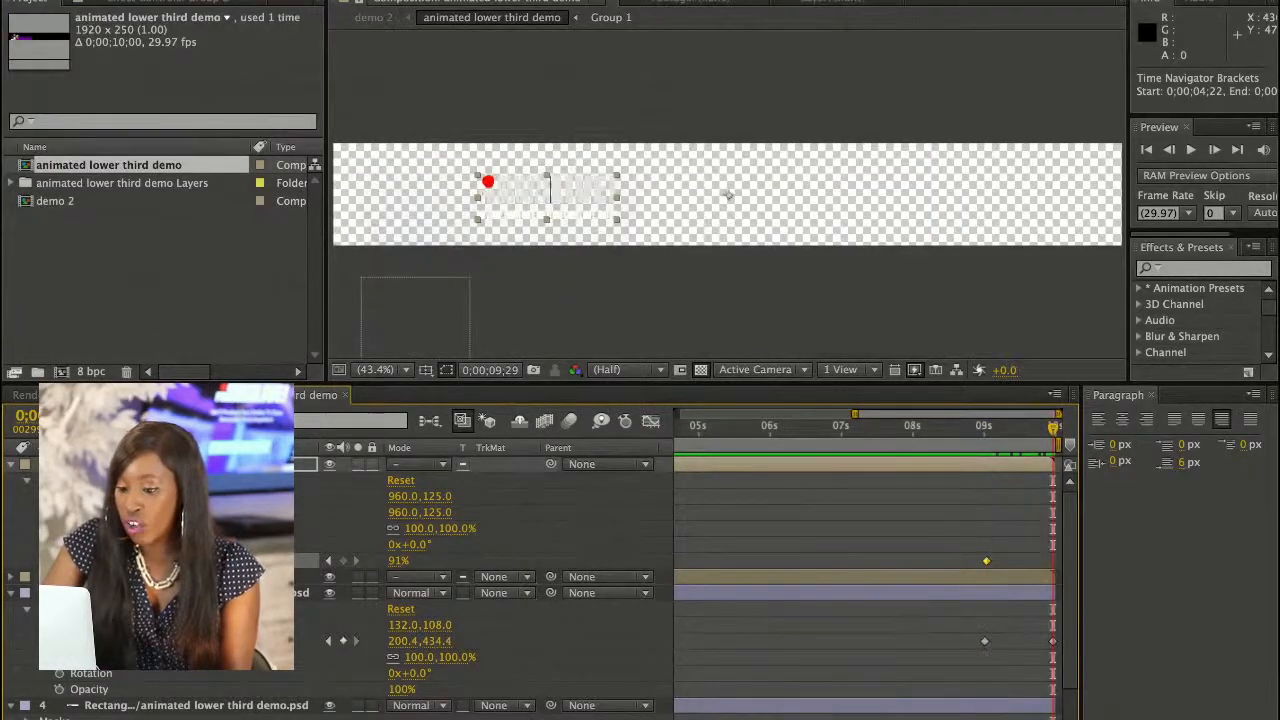
left_click_drag(396, 561, 302, 561)
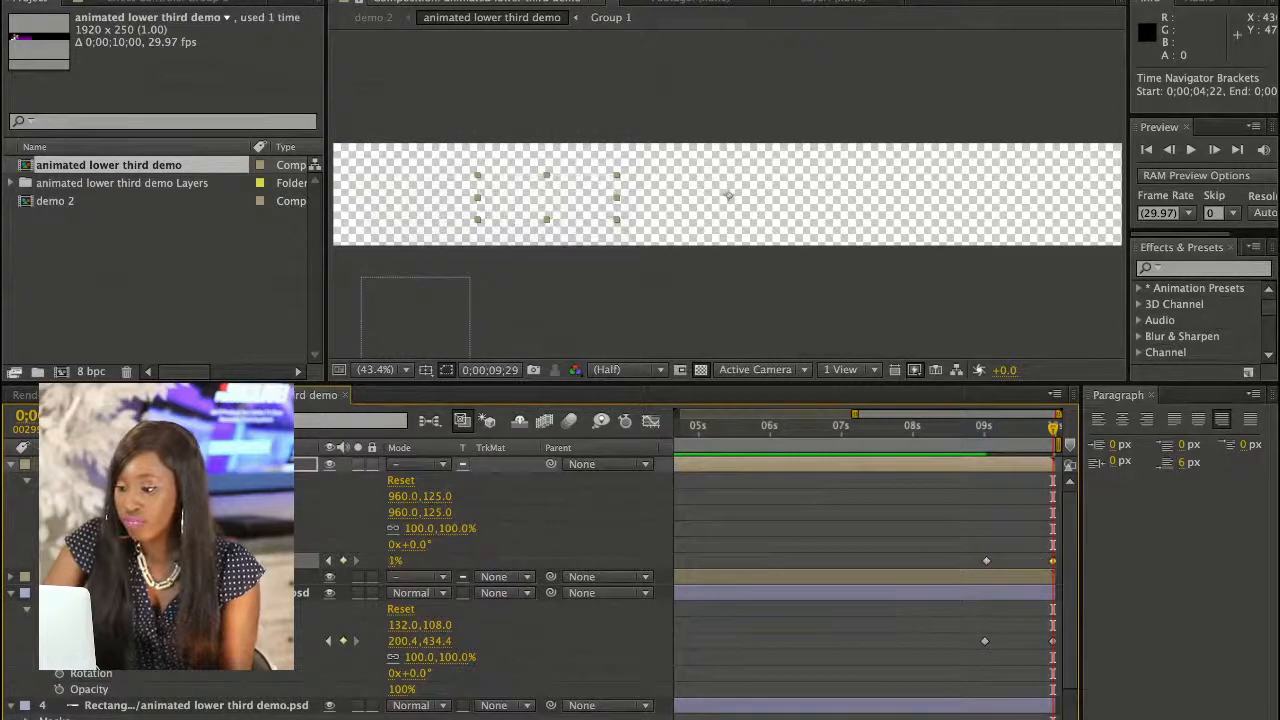
Play back the full lower third from the first frame to review the message group's closing fade
key("Home")
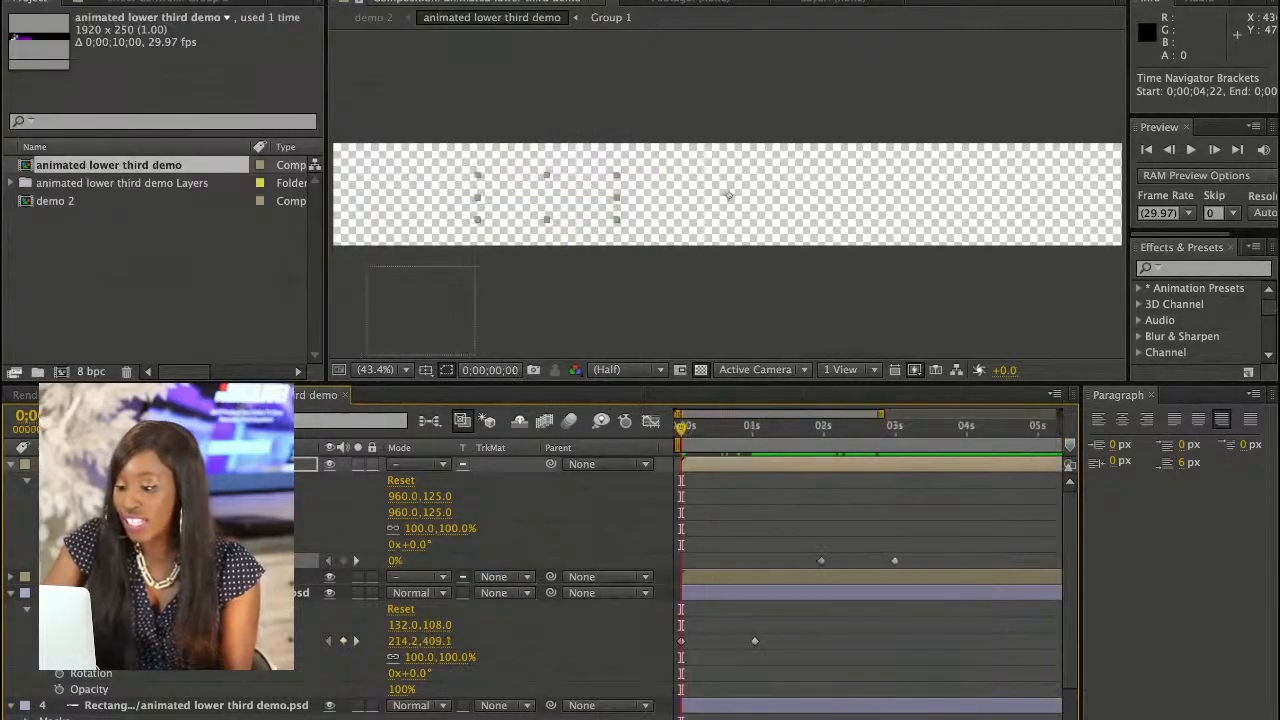
left_click_drag(881, 414, 1059, 414)
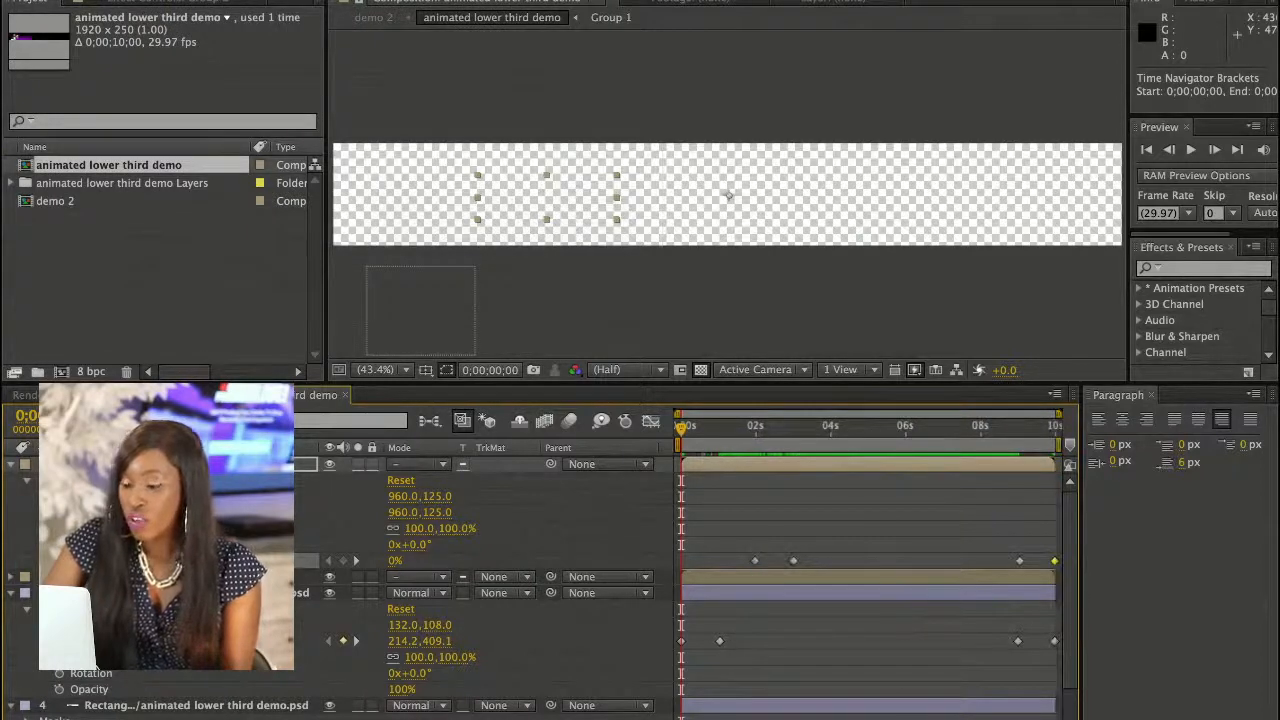
key("space")
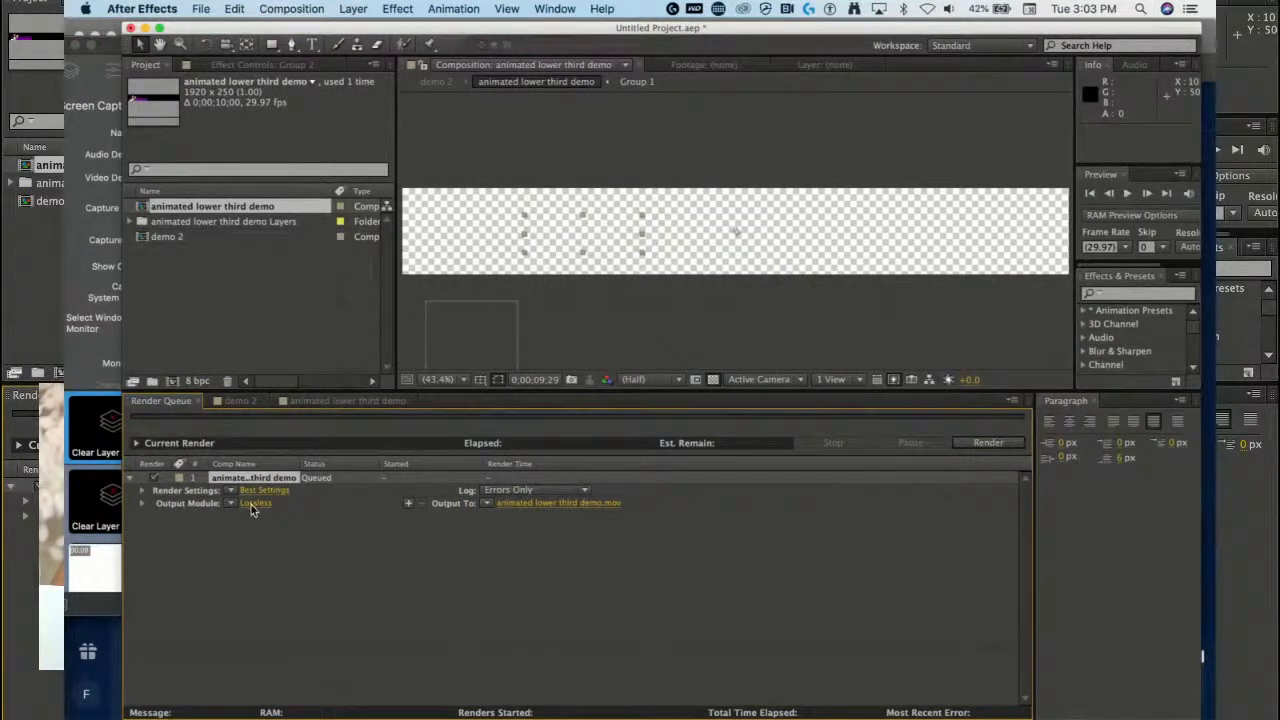
left_click(201, 9)
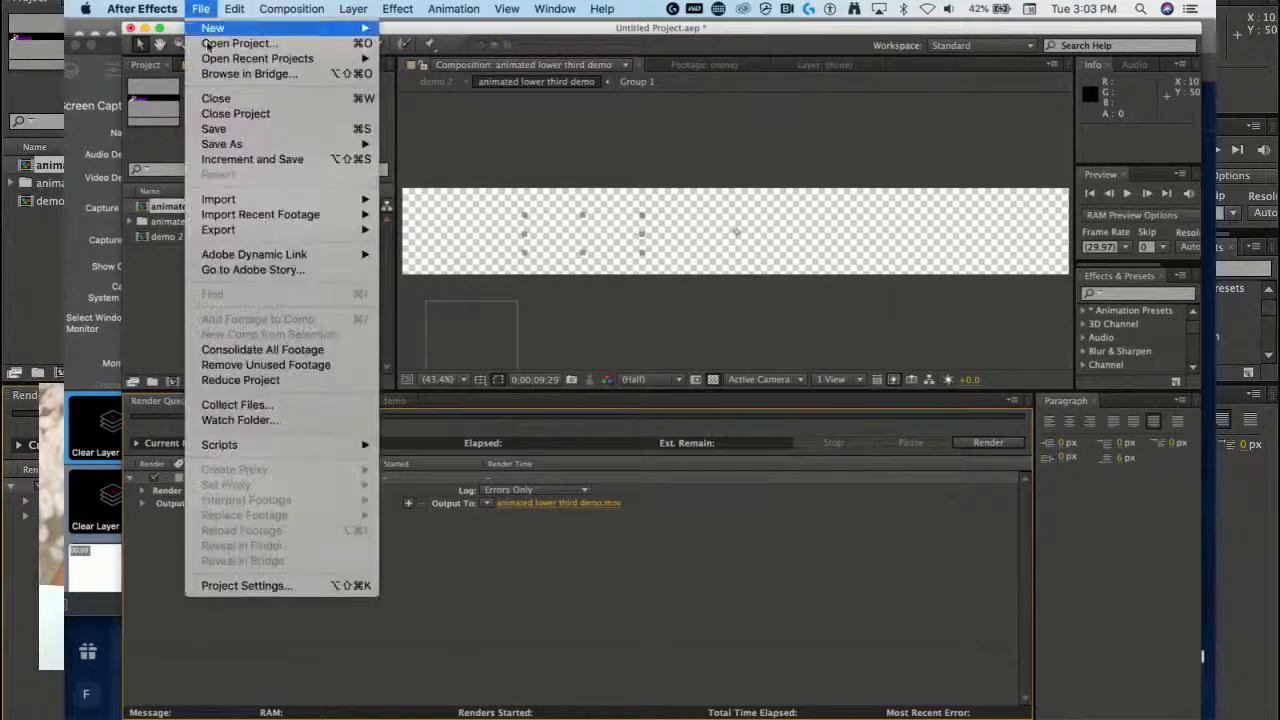
mouse_move(236, 201)
mouse_move(230, 230)
left_click(418, 628)
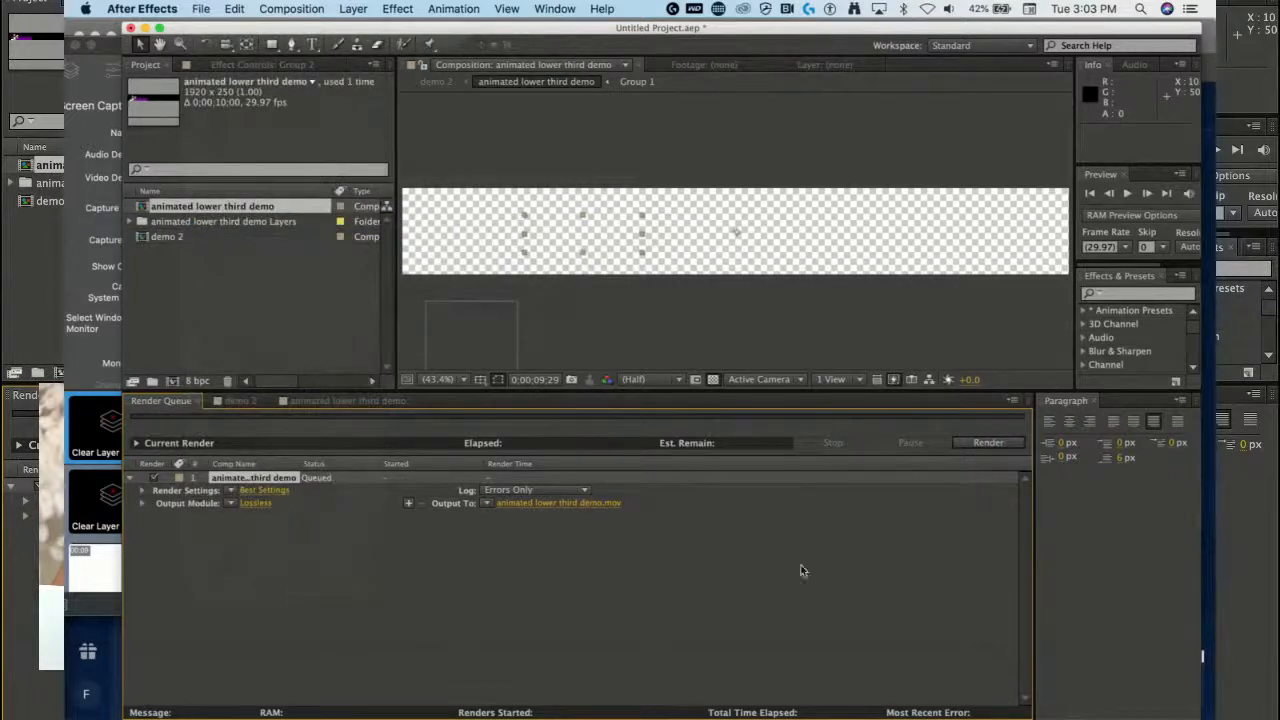
Configure the queued composition's output module for QuickTime format with RGB + Alpha channels
left_click(256, 503)
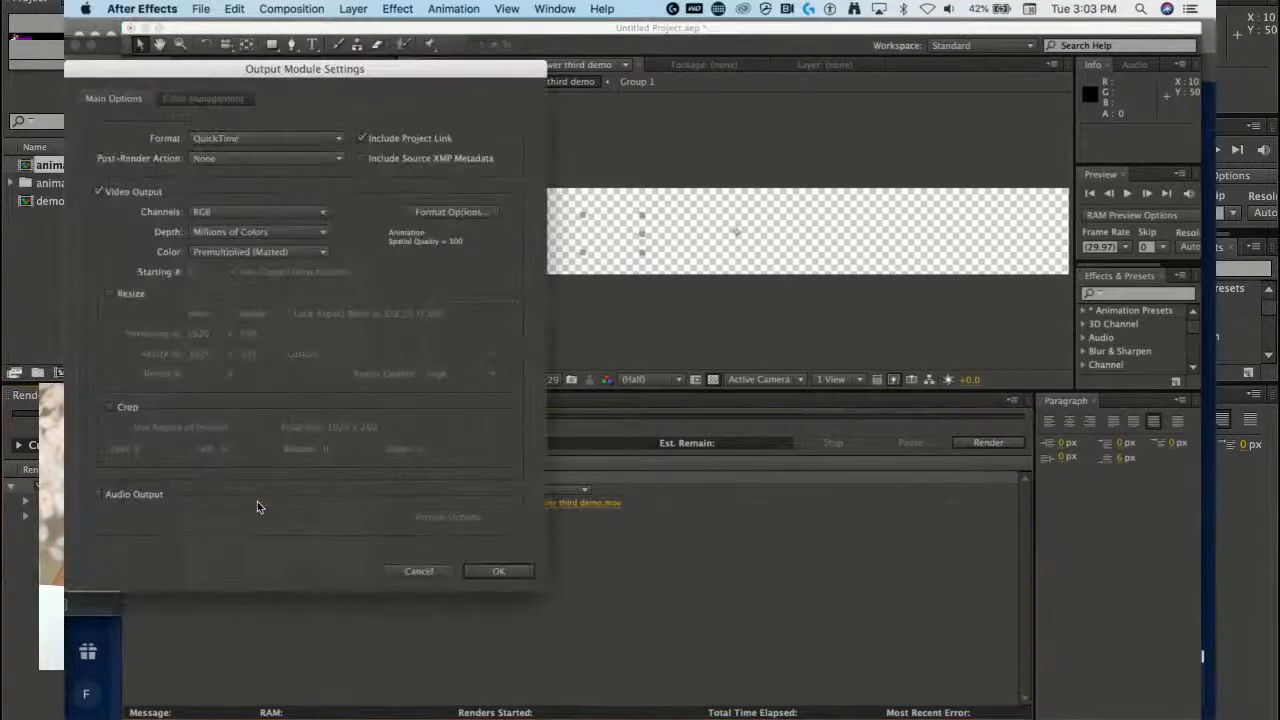
left_click(270, 141)
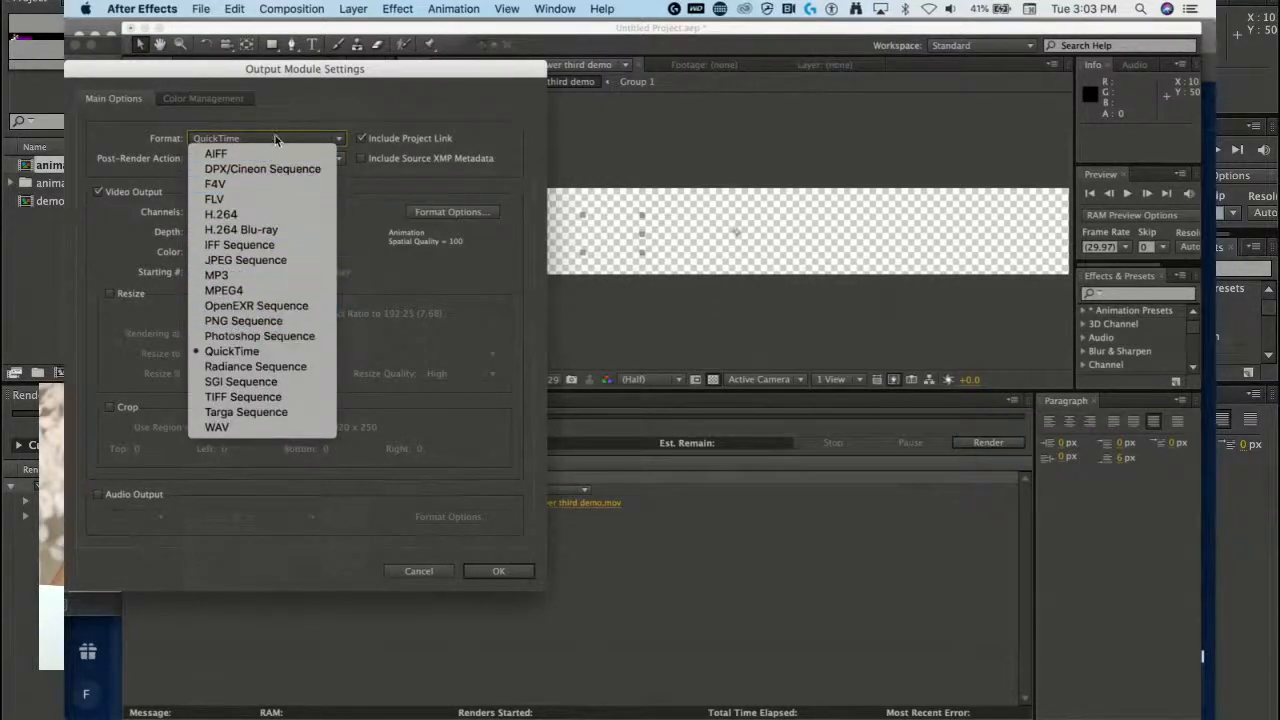
left_click(285, 130)
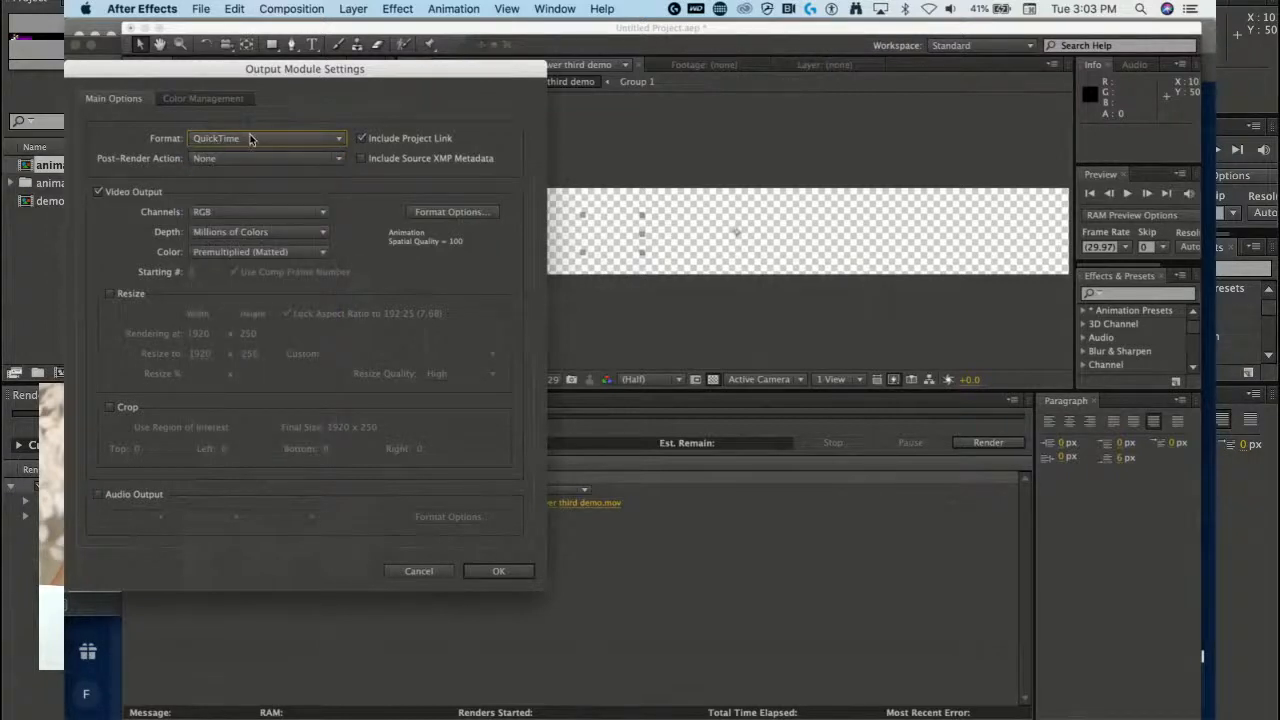
left_click(212, 218)
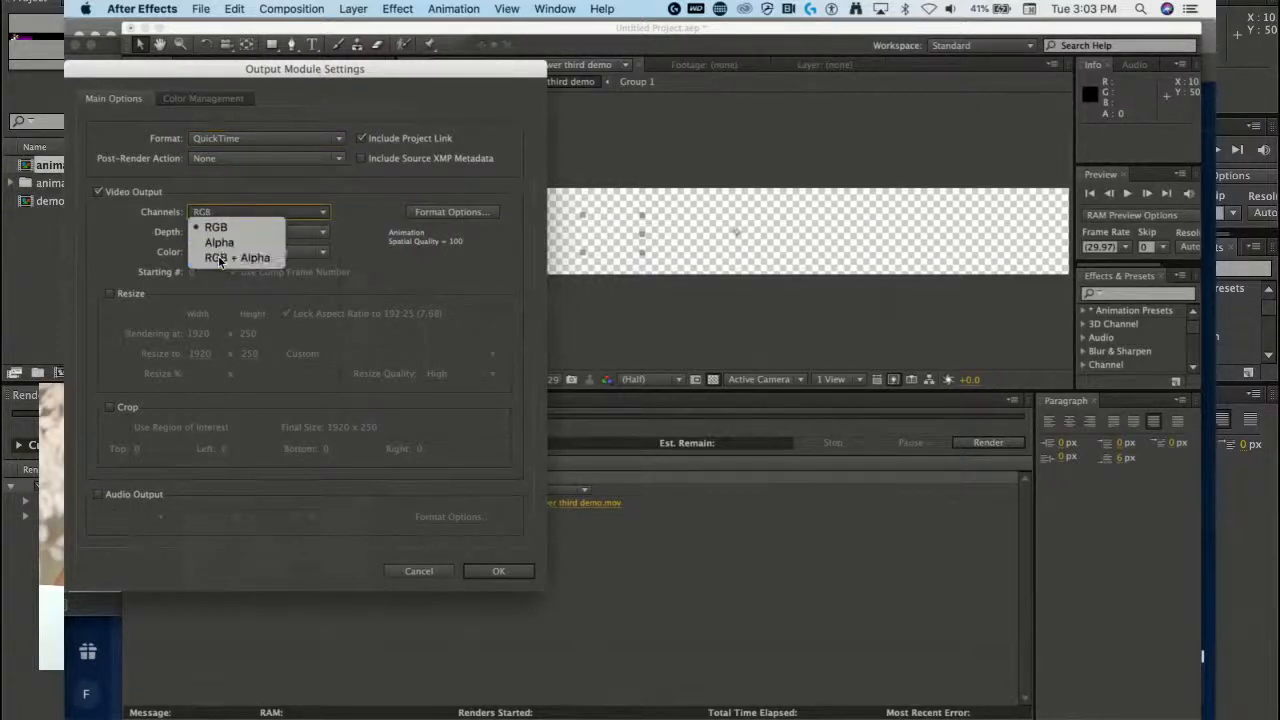
left_click(220, 259)
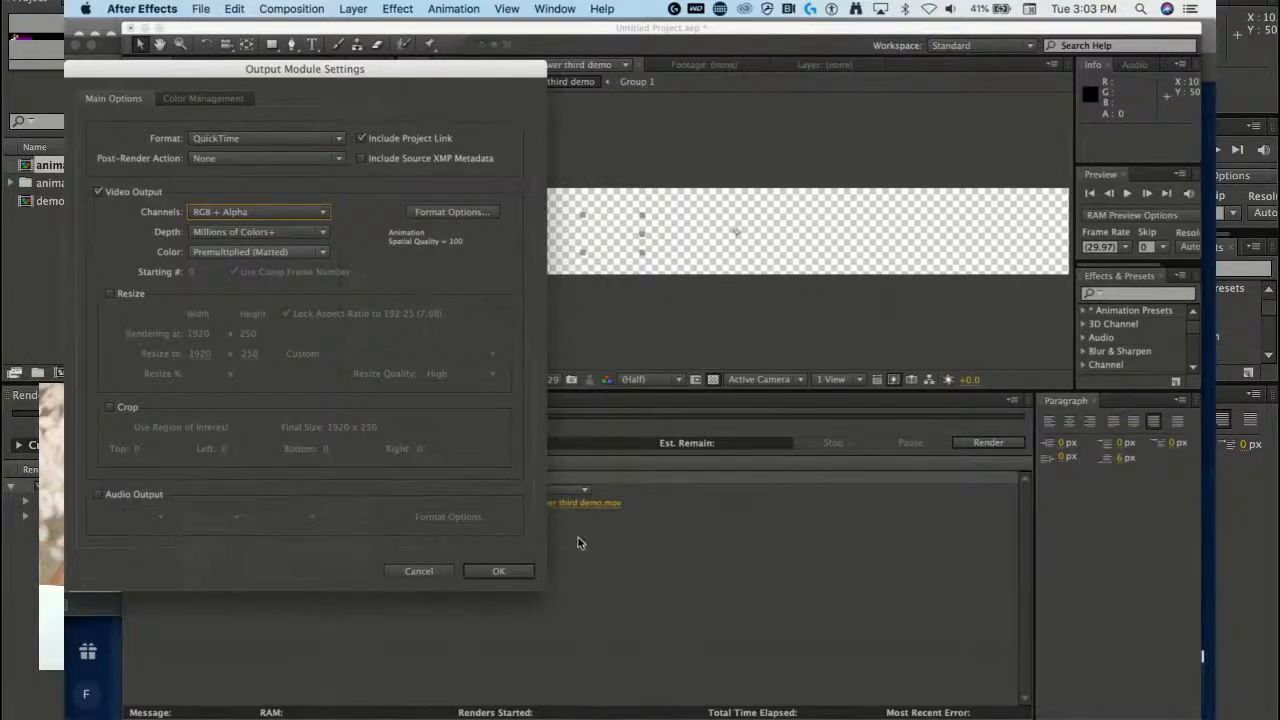
left_click(503, 571)
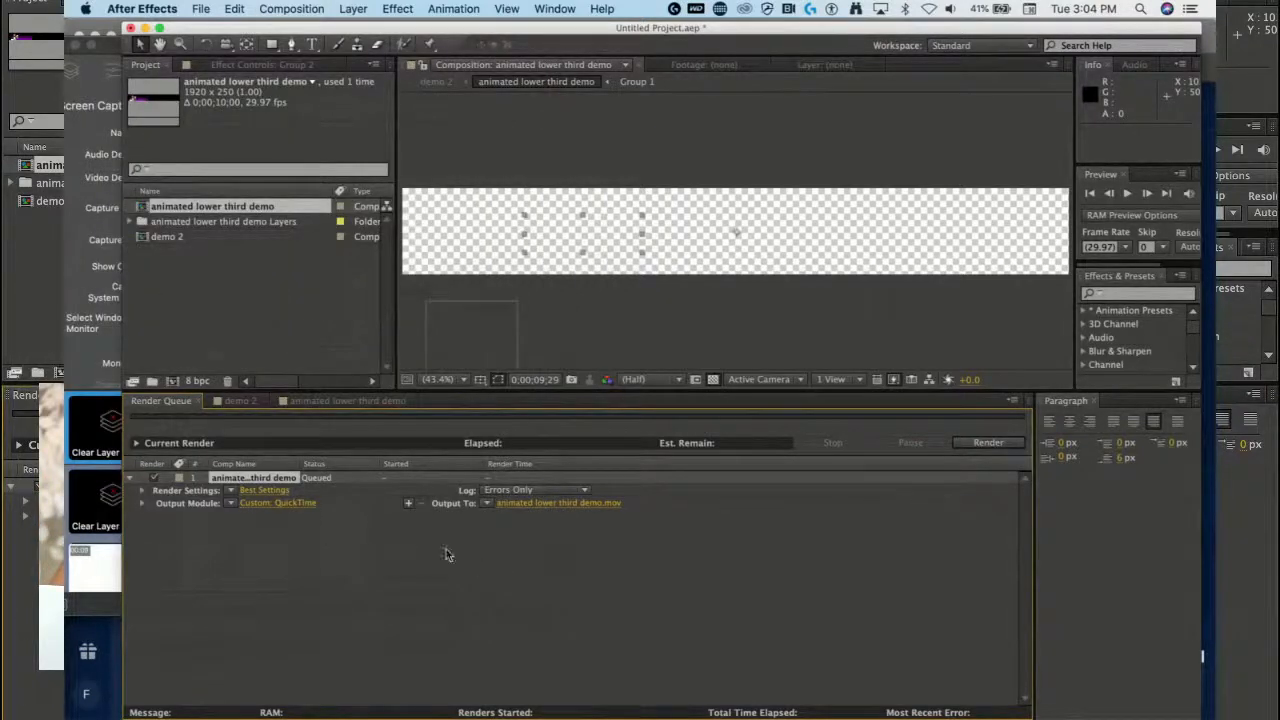
Switch to Wirecast, select the Screen Capture 2 shot and clear the top layer holding Screen Capture 3
left_click(83, 362)
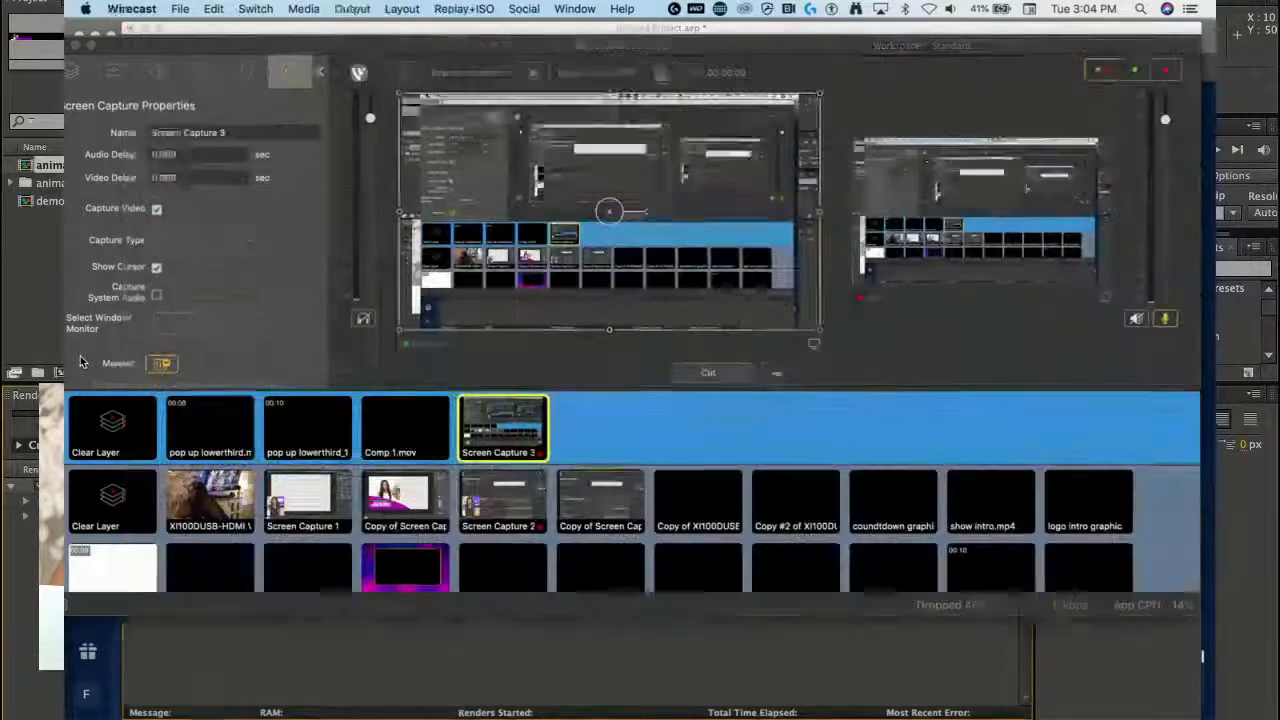
left_click(525, 510)
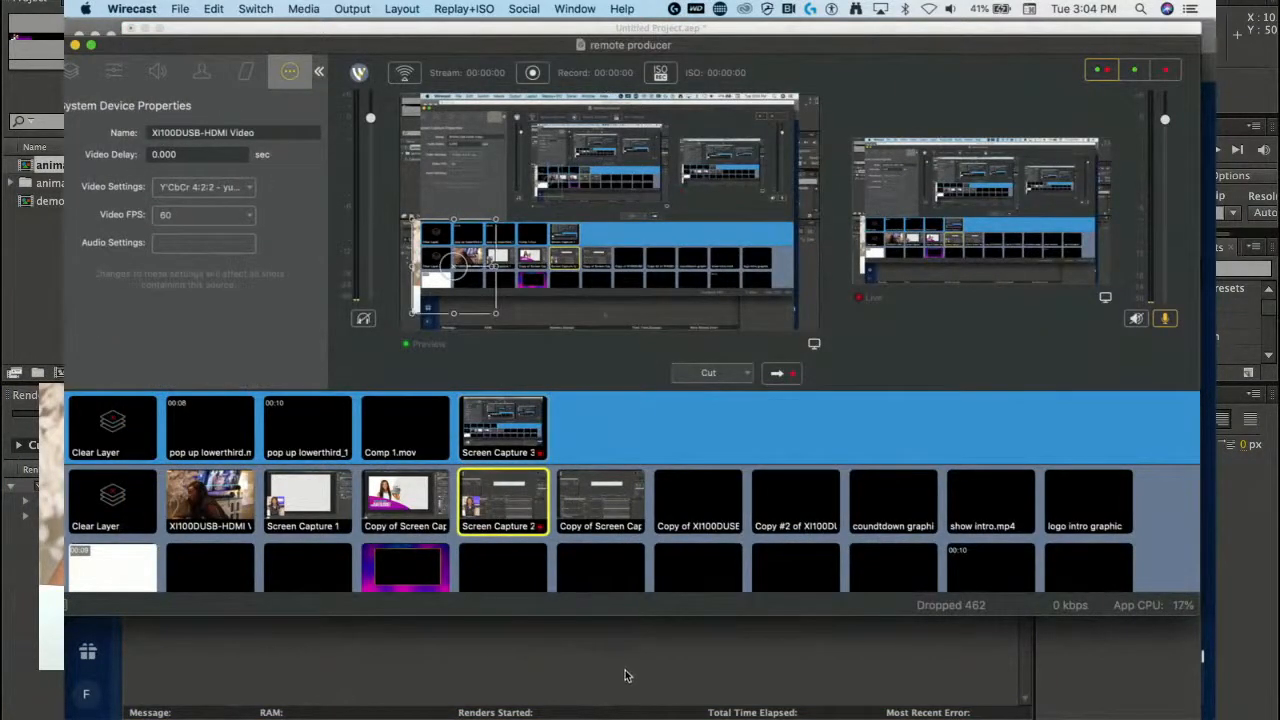
left_click(113, 427)
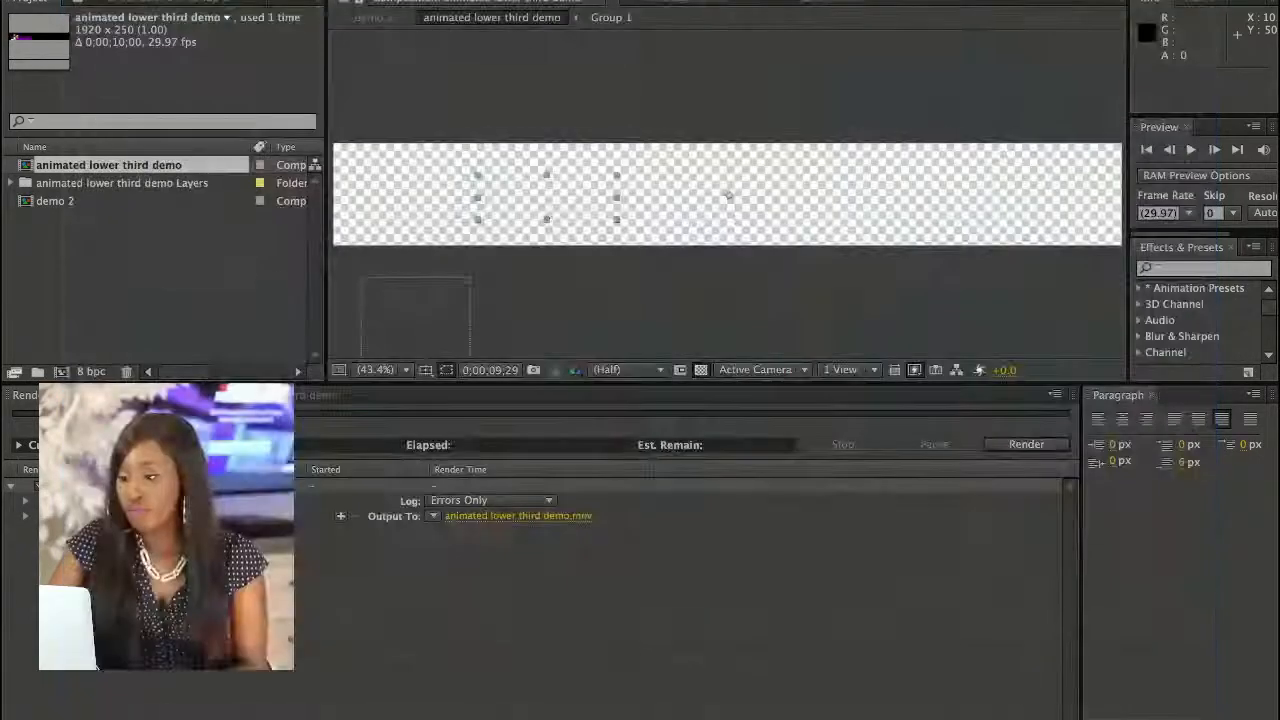
Return to After Effects and render the queued lower third to animated lower third demo2.mov
key("super+Tab")
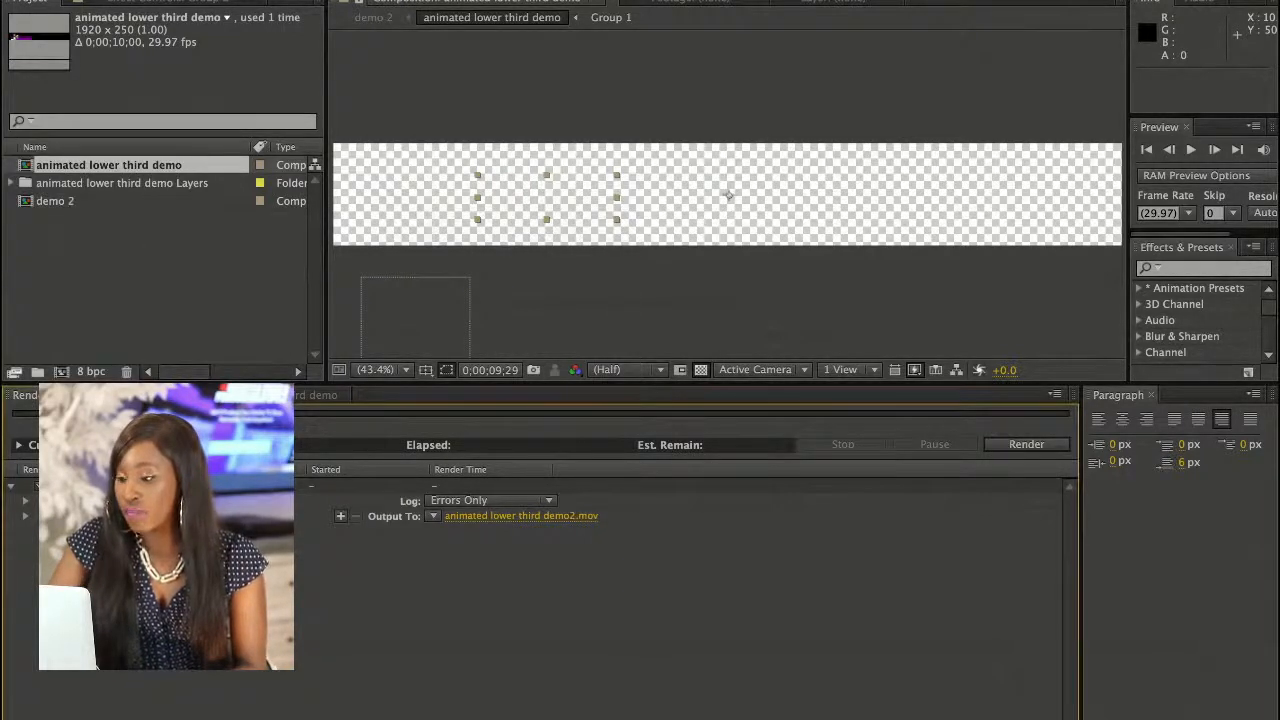
left_click(1026, 444)
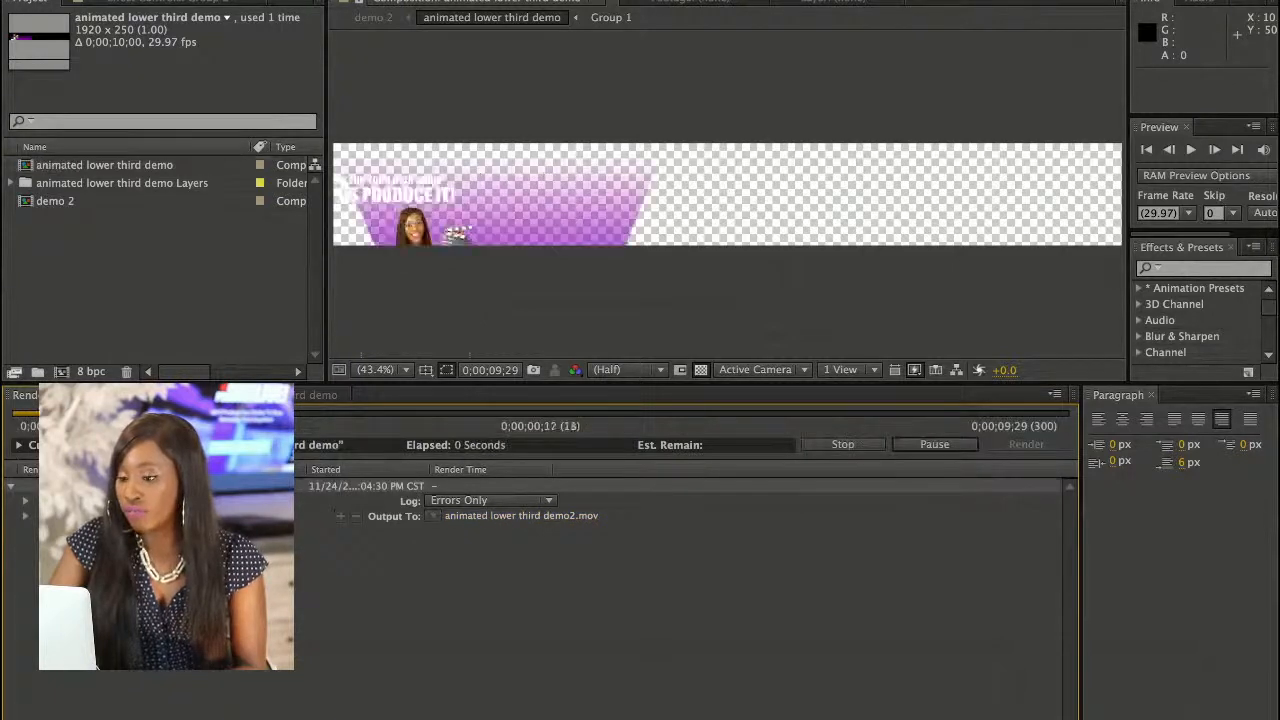